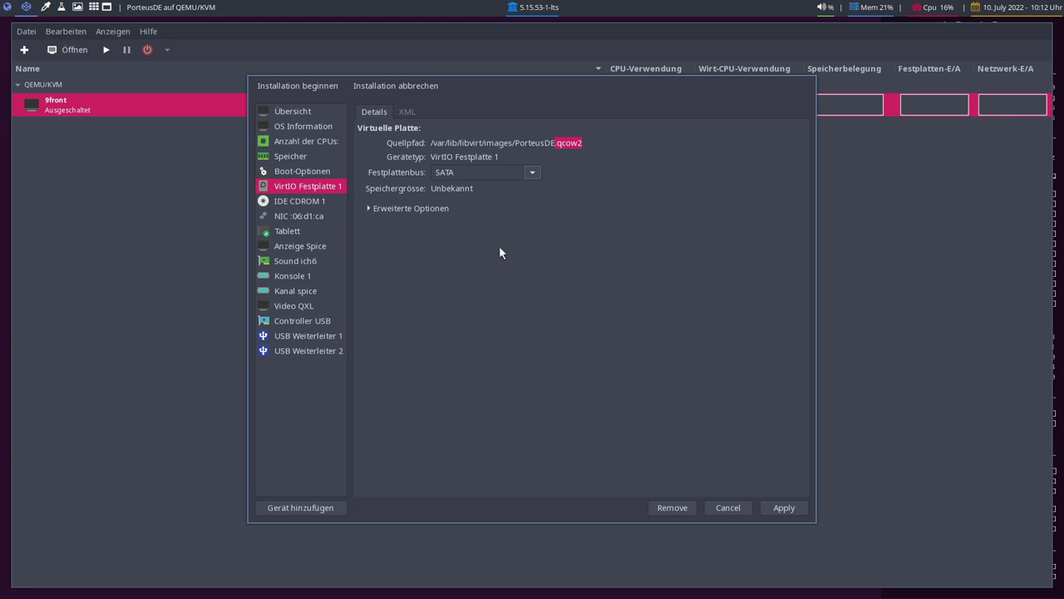
- Confirm the SATA disk bus, switch the video model to Virtio, and begin the installation
click(301, 306)
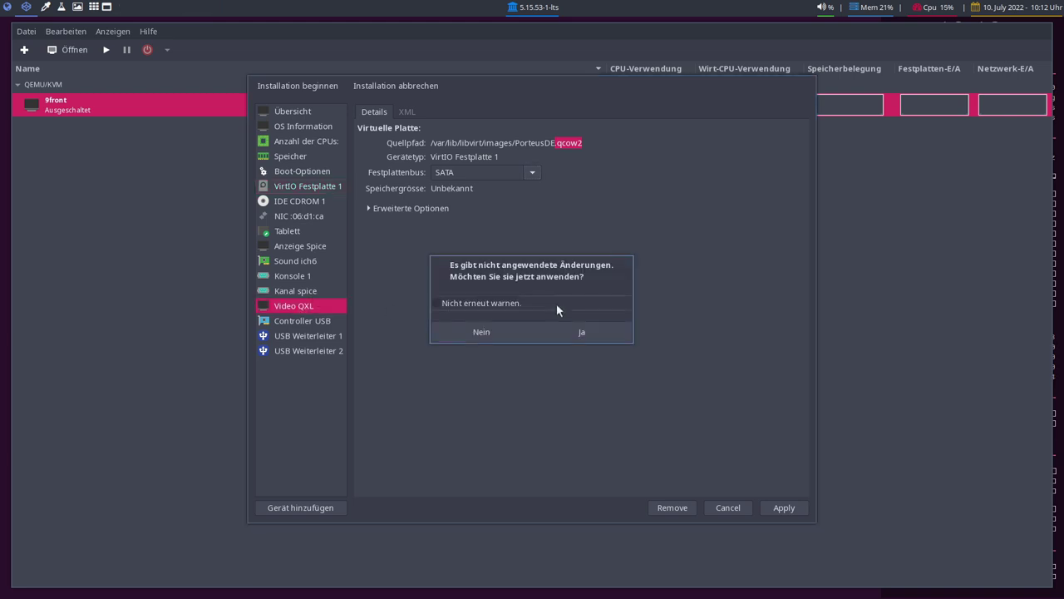
click(571, 334)
click(482, 144)
click(449, 250)
click(784, 508)
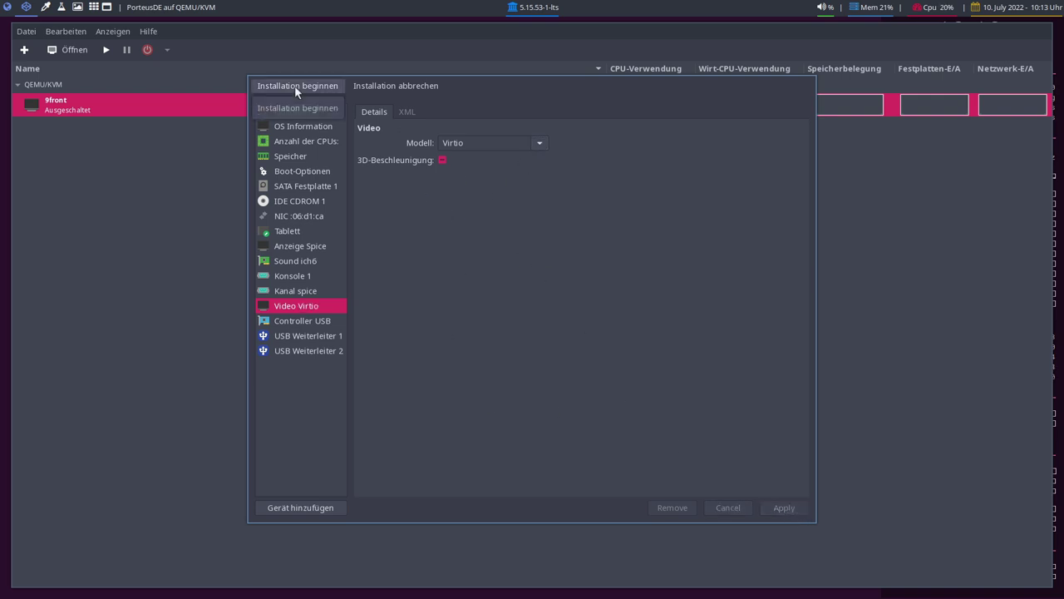
click(319, 90)
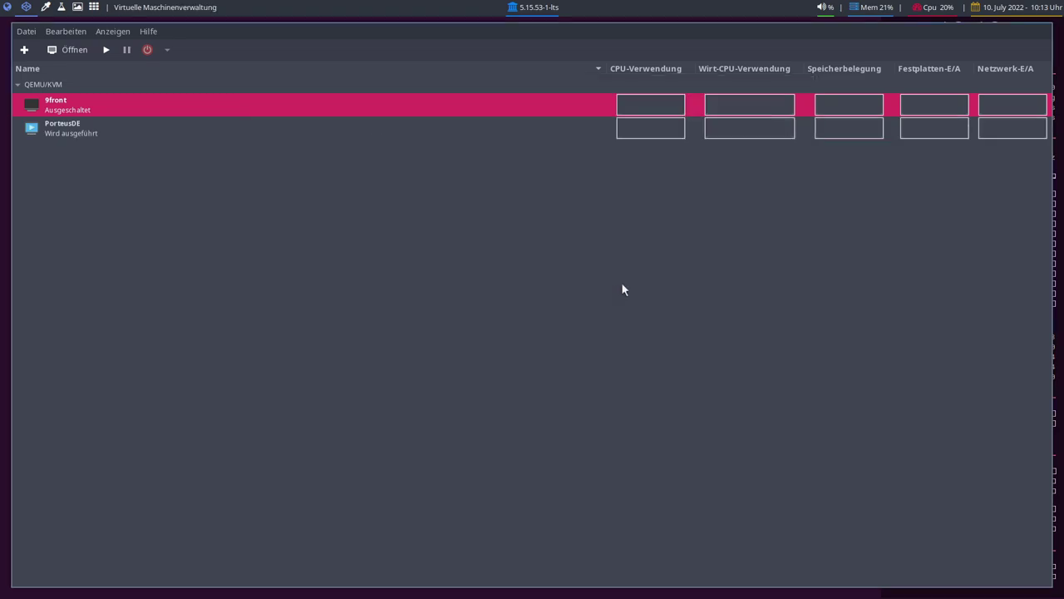
- Halt the autoboot countdown, review the boot options, and boot Porteus in Graphics mode
key(Up)
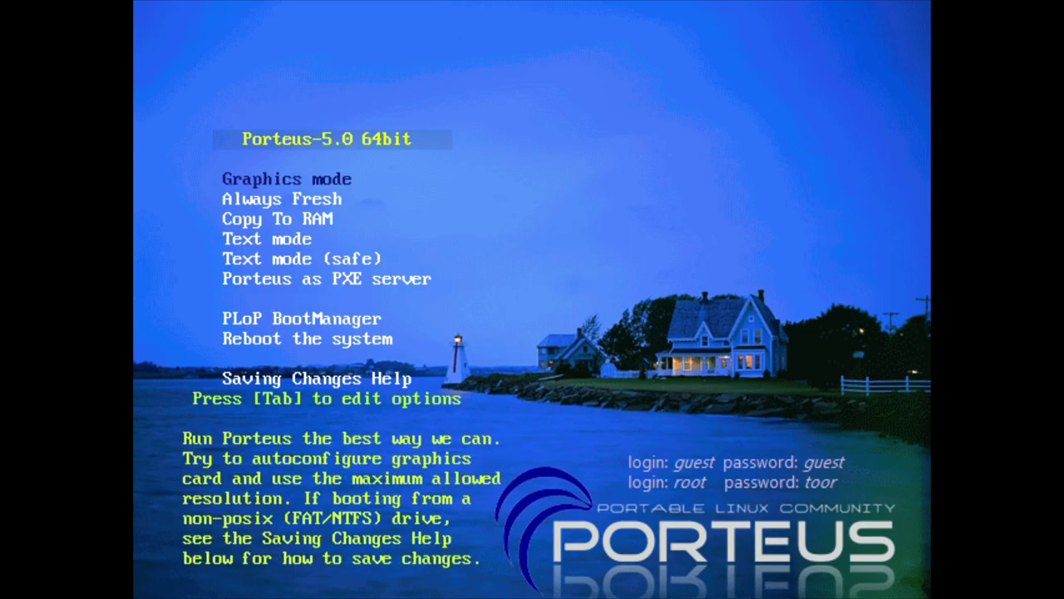
key(Down)
key(Down)
key(Down)
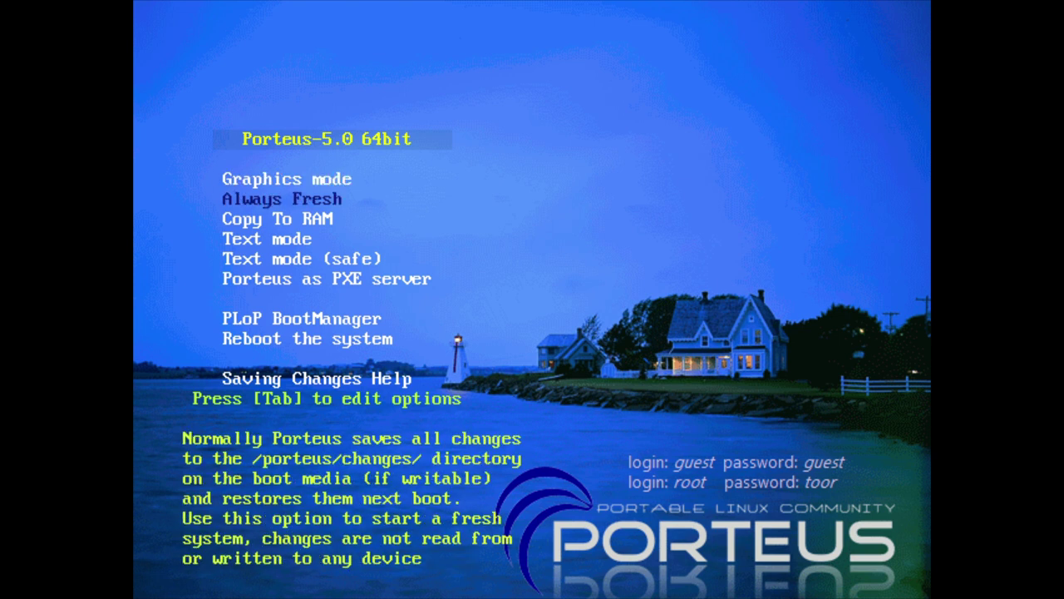
key(Down)
key(Up)
key(Up)
key(Up)
key(Up)
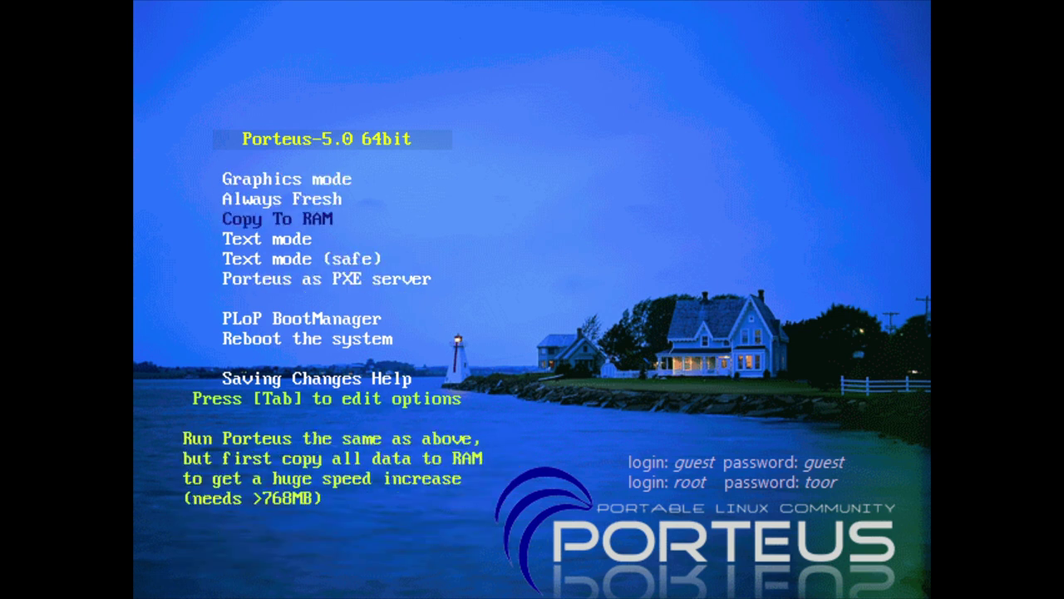
key(Down)
key(Up)
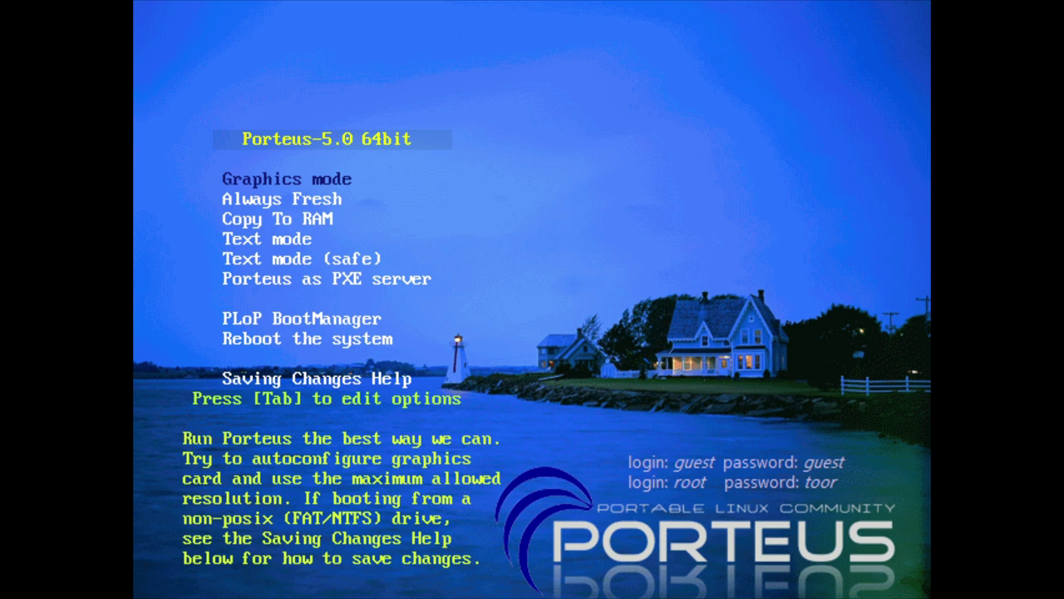
key(Return)
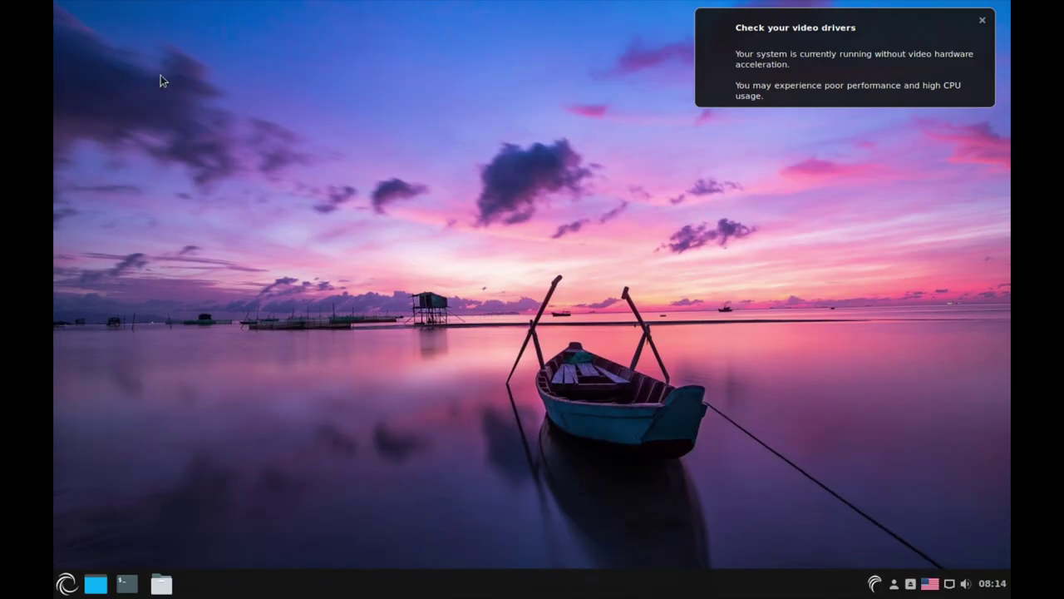
- Dismiss the video-driver and unsaved-changes notices, then open Keyboard settings from the layout indicator
click(982, 21)
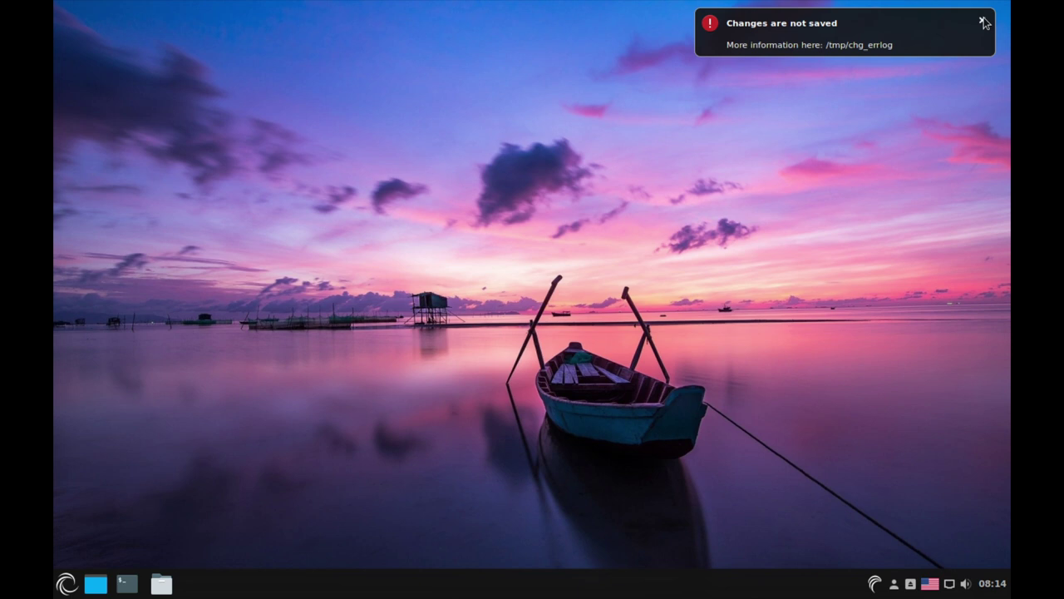
click(983, 23)
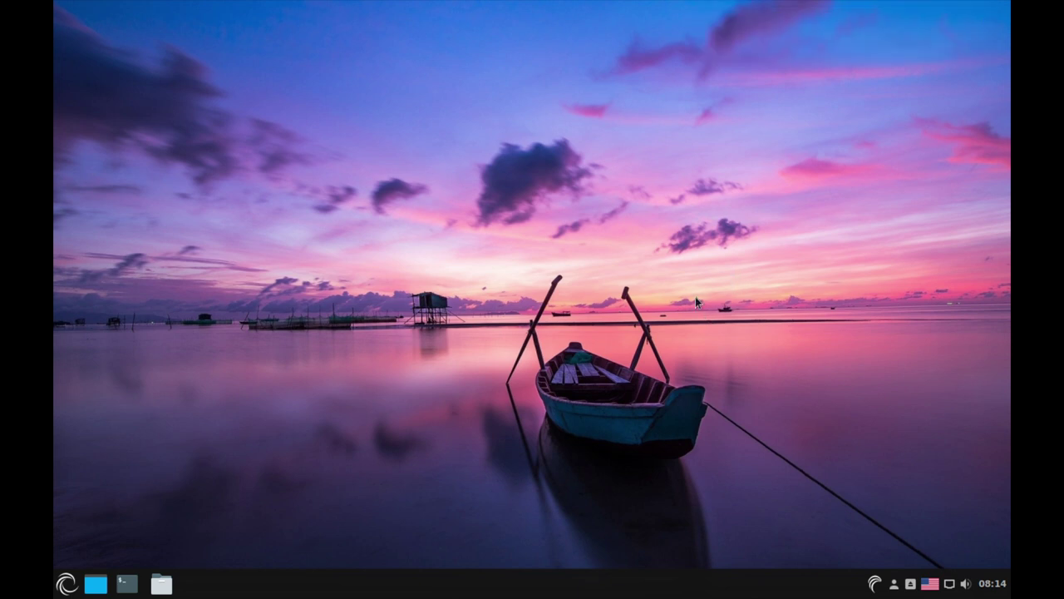
click(932, 587)
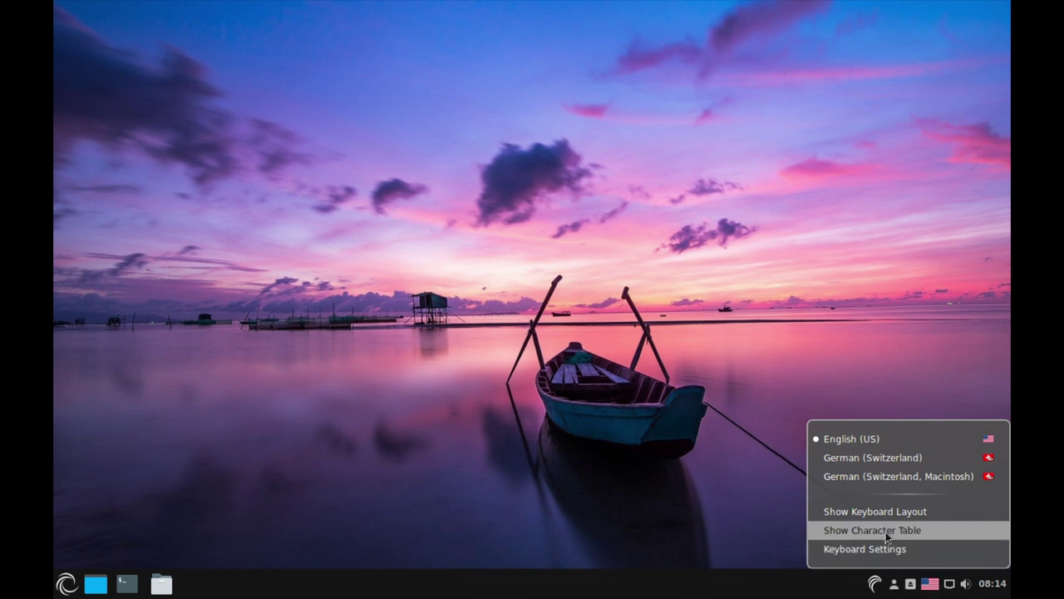
click(702, 562)
click(932, 587)
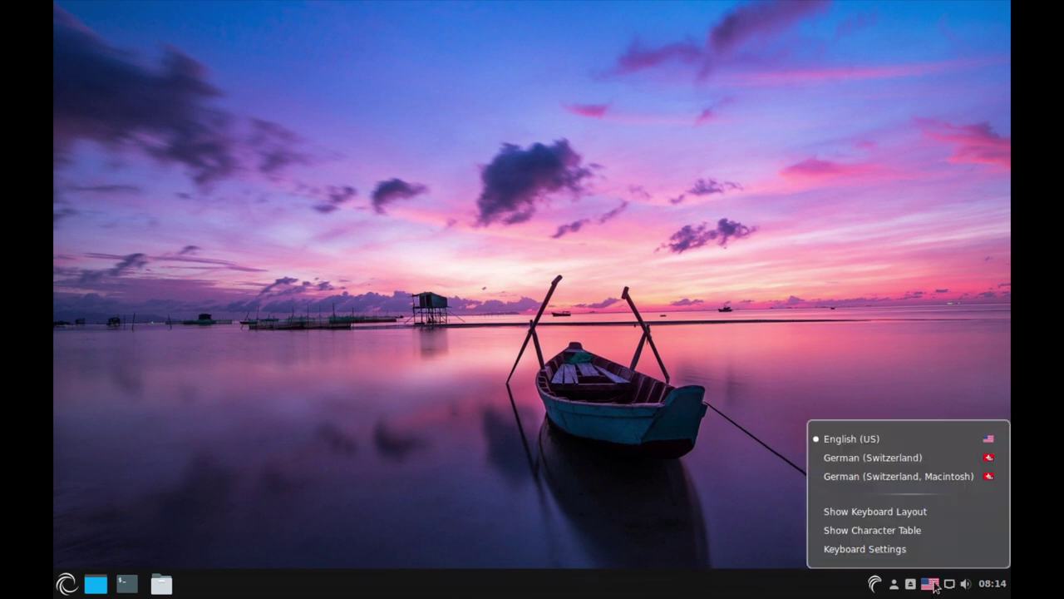
click(869, 551)
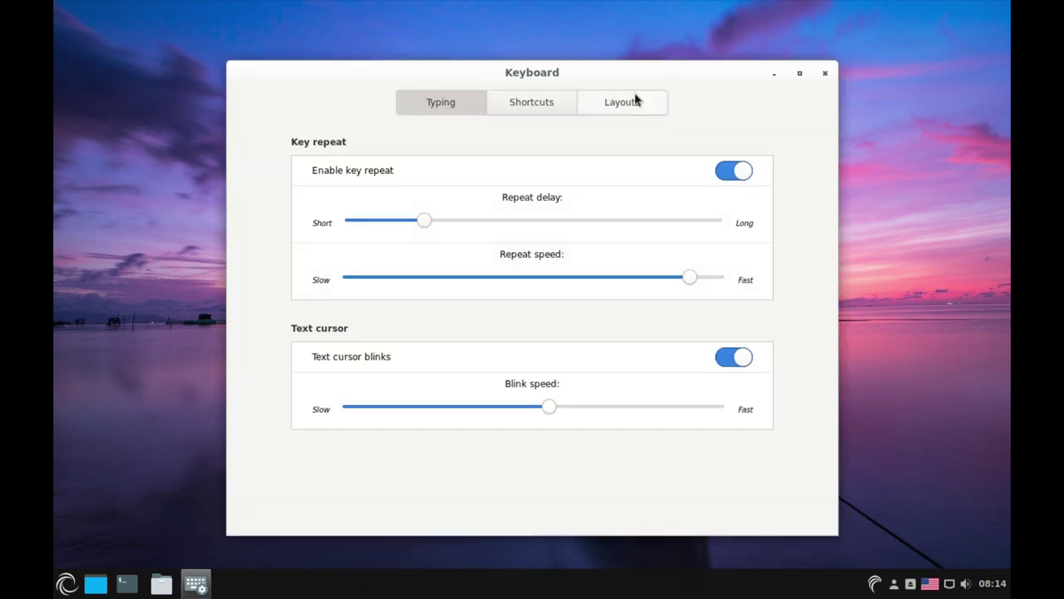
- Add the German layout to the keyboard layouts list via a 'ger' search
click(635, 104)
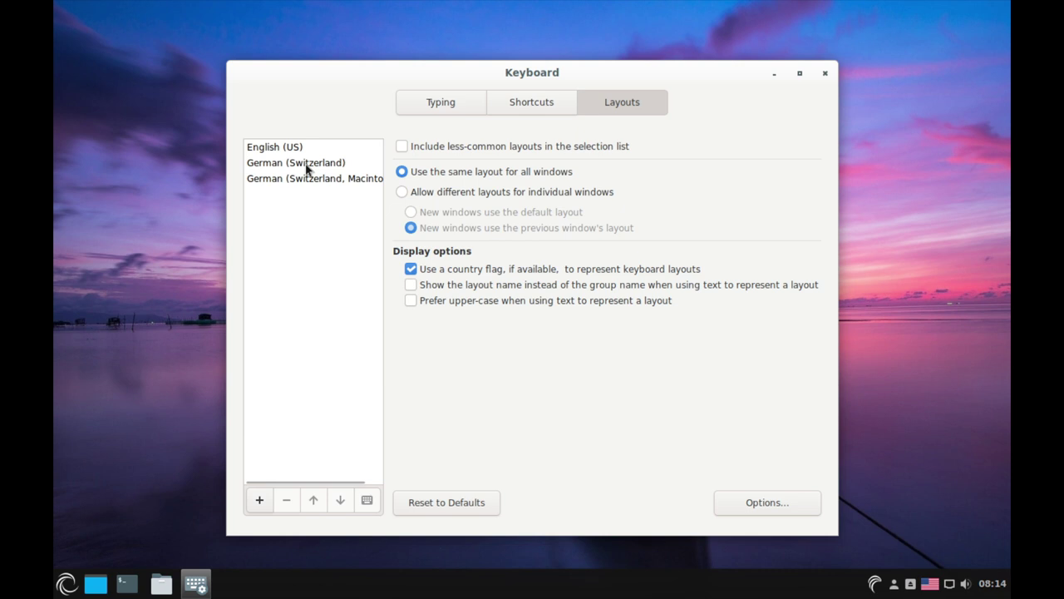
click(262, 500)
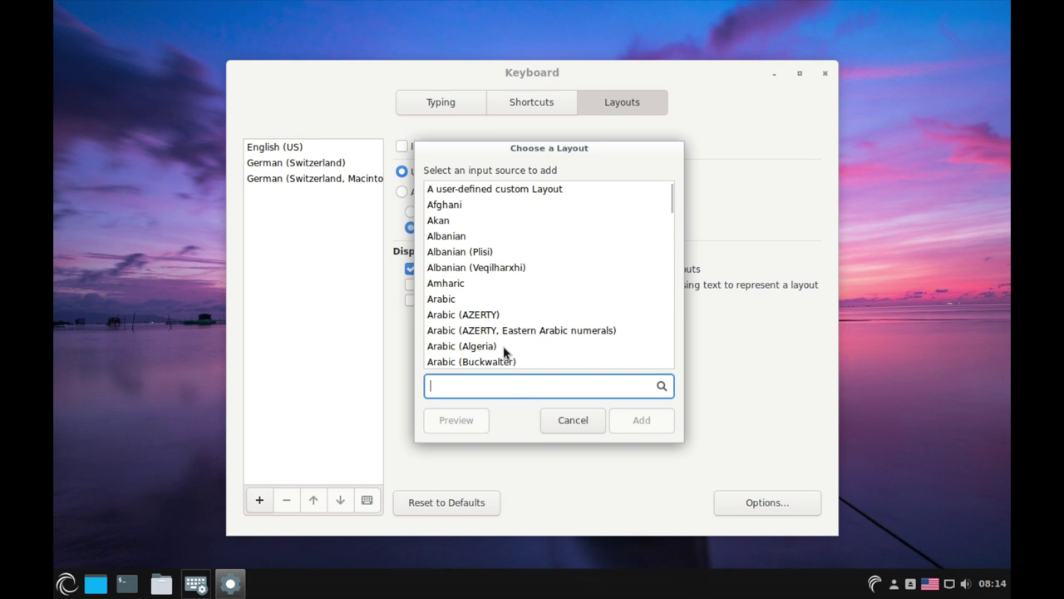
text(ger)
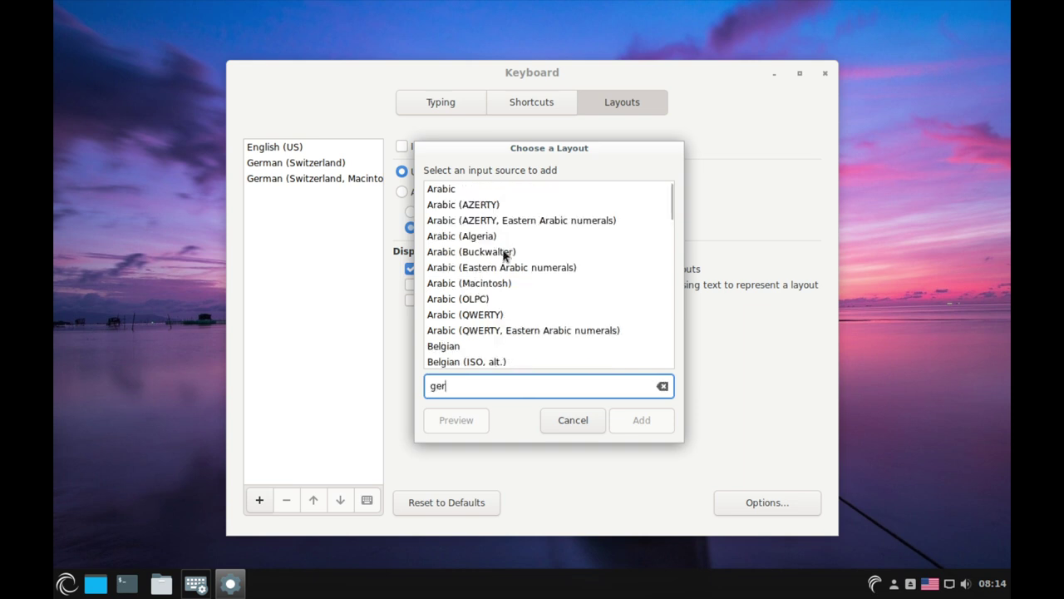
scroll(504, 256, down, 5)
click(467, 297)
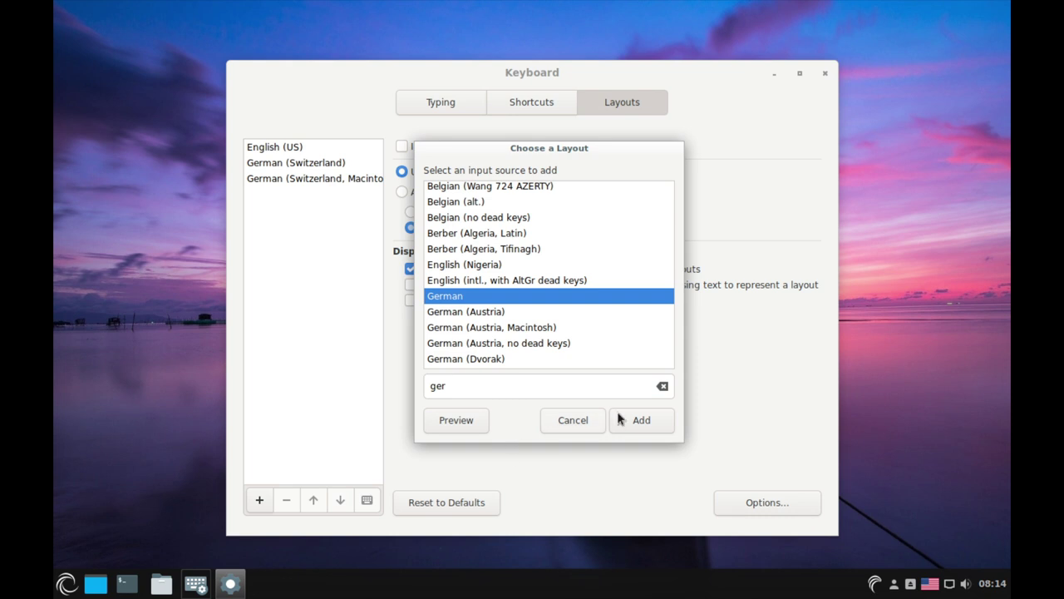
click(653, 428)
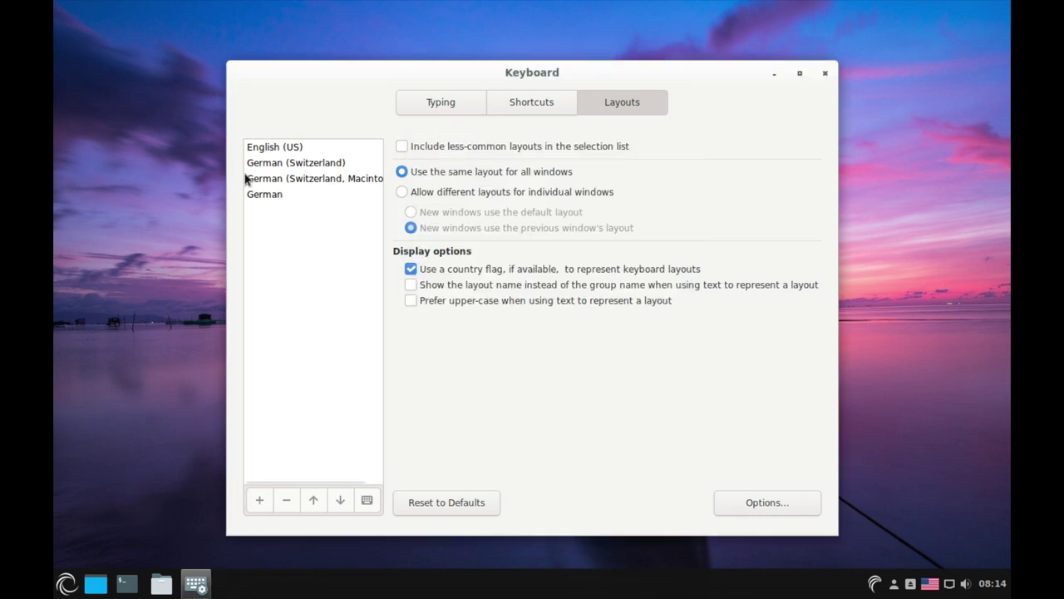
- Move German to the top of the layout list and close Keyboard settings
click(315, 500)
click(314, 500)
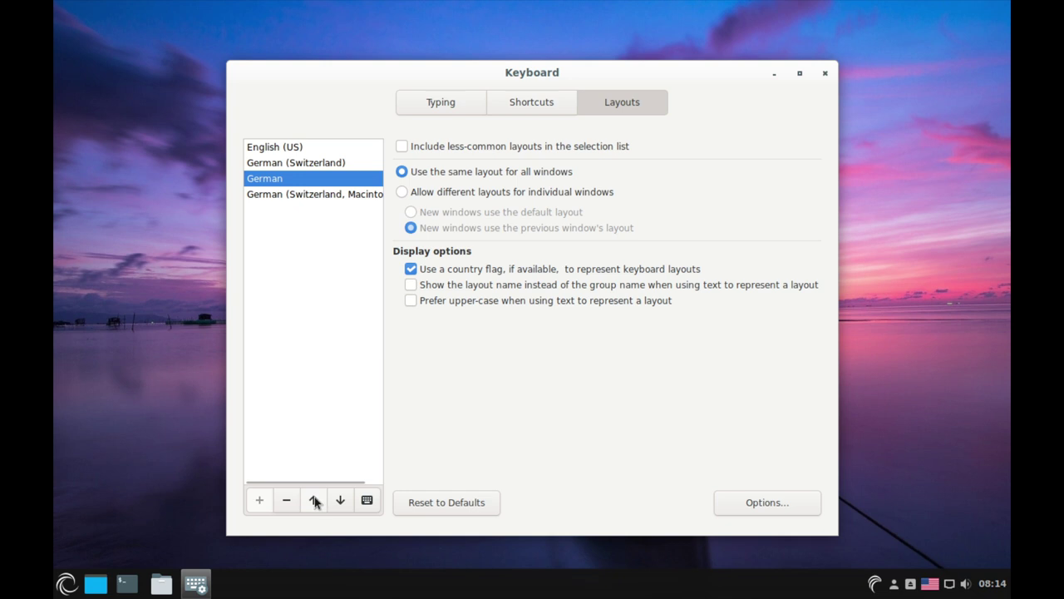
click(314, 499)
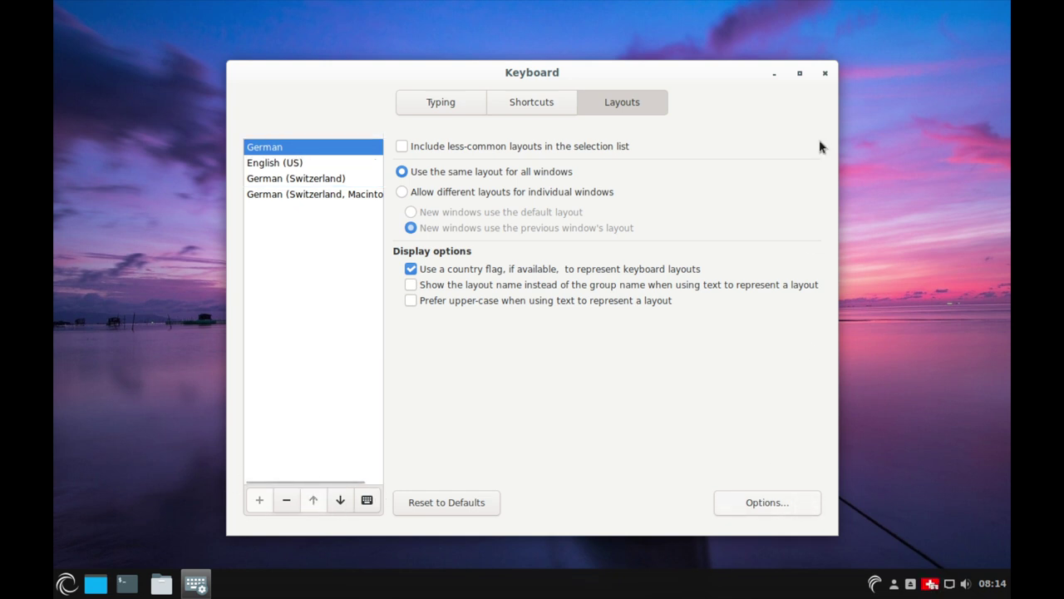
click(825, 74)
- Make German the active keyboard layout from the panel indicator
click(930, 584)
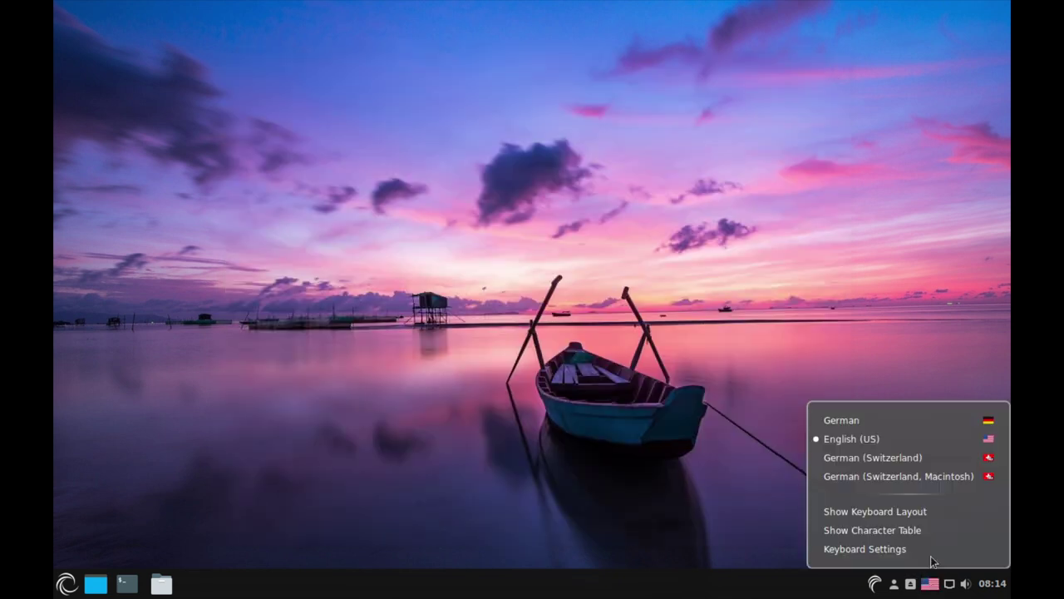
click(888, 423)
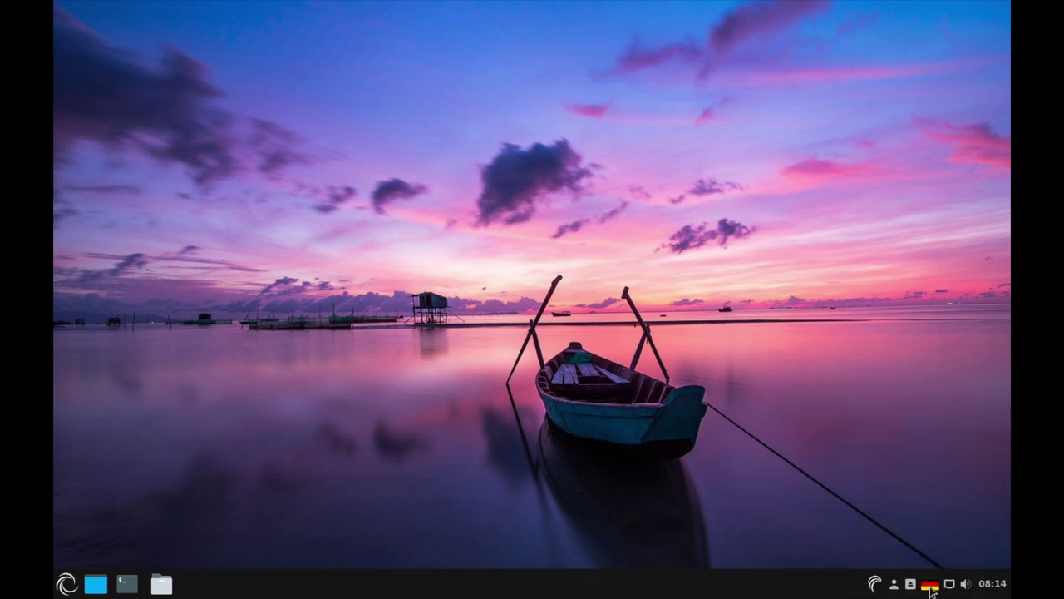
right_click(931, 587)
click(894, 585)
click(894, 585)
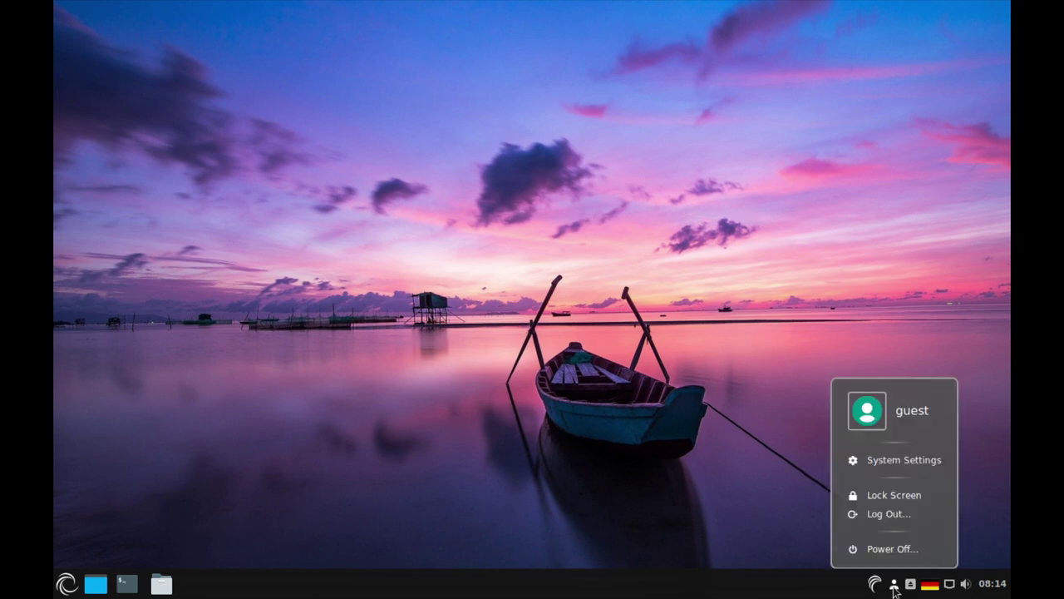
- Set the display resolution to 1920 x 1080, keep the configuration, and close System Settings
click(894, 497)
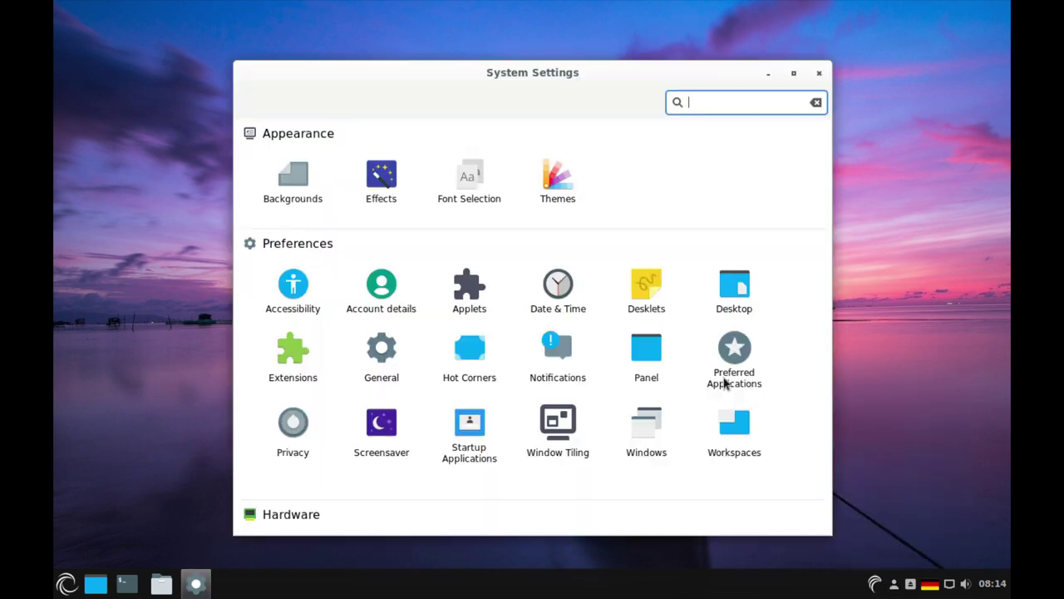
scroll(425, 324, down, 5)
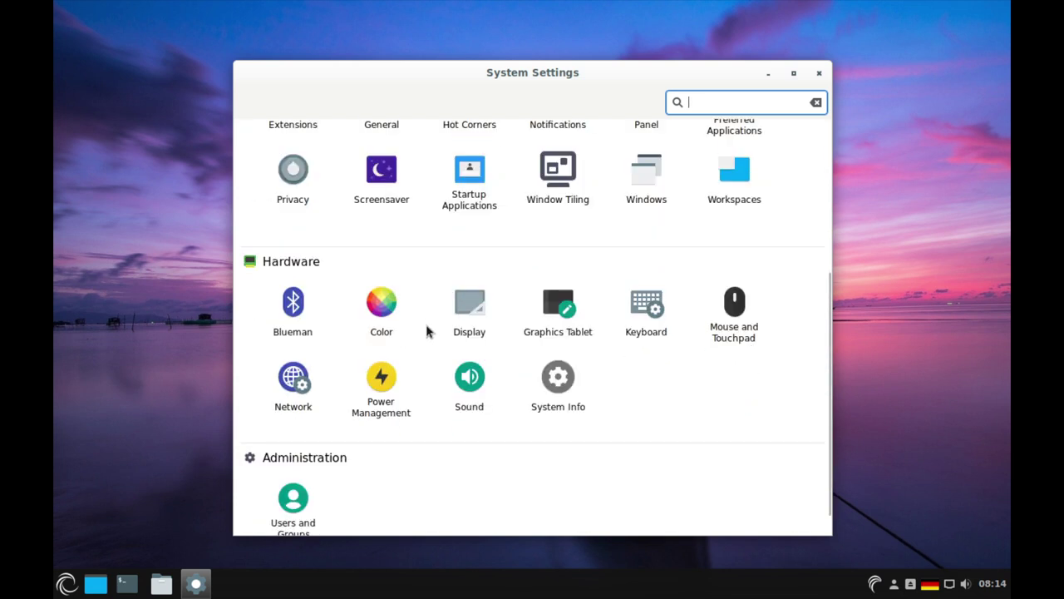
click(482, 310)
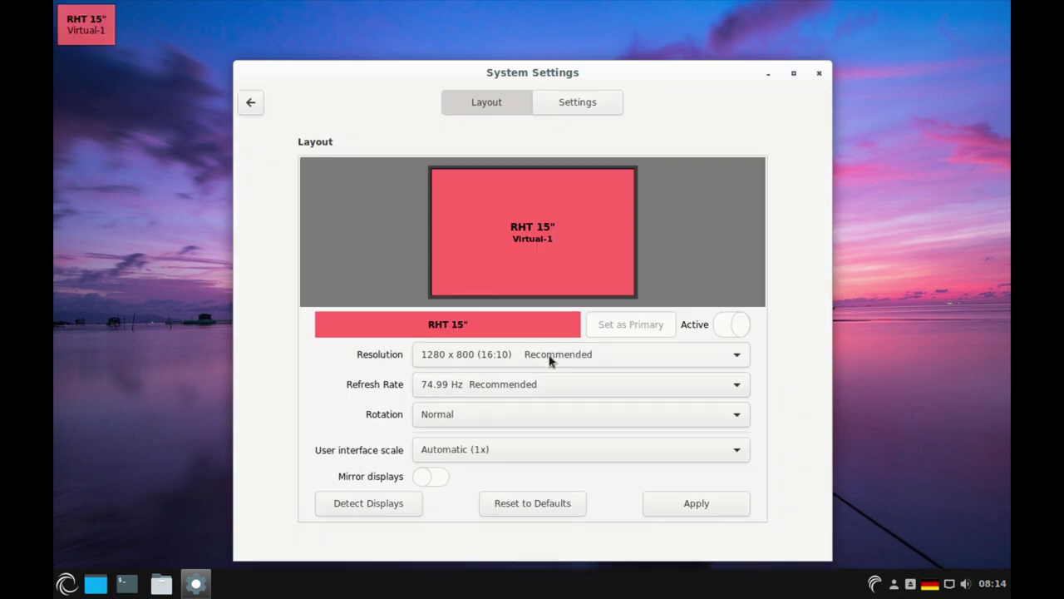
click(549, 355)
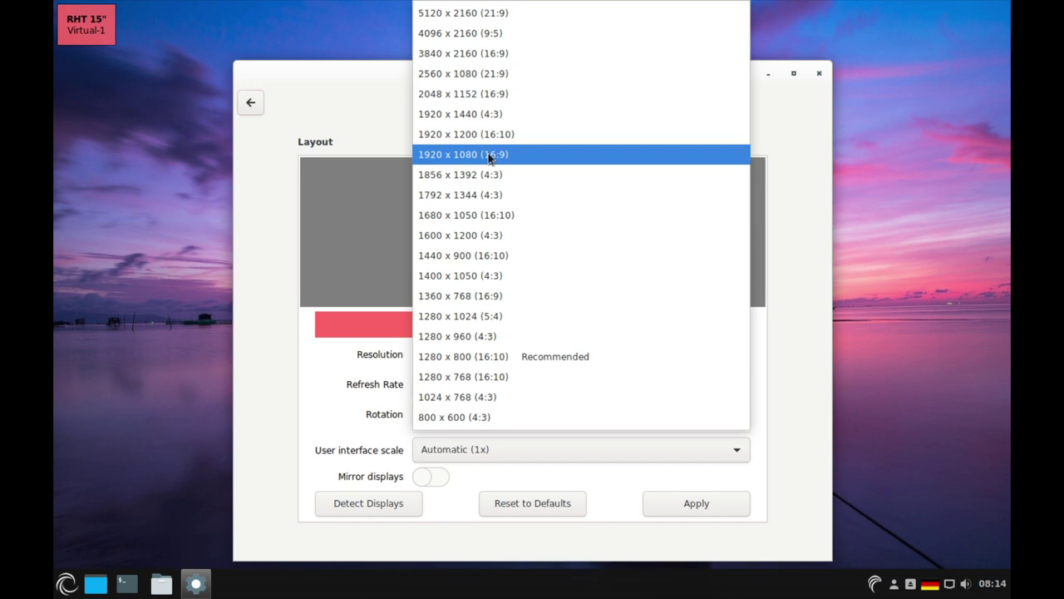
click(488, 154)
click(702, 503)
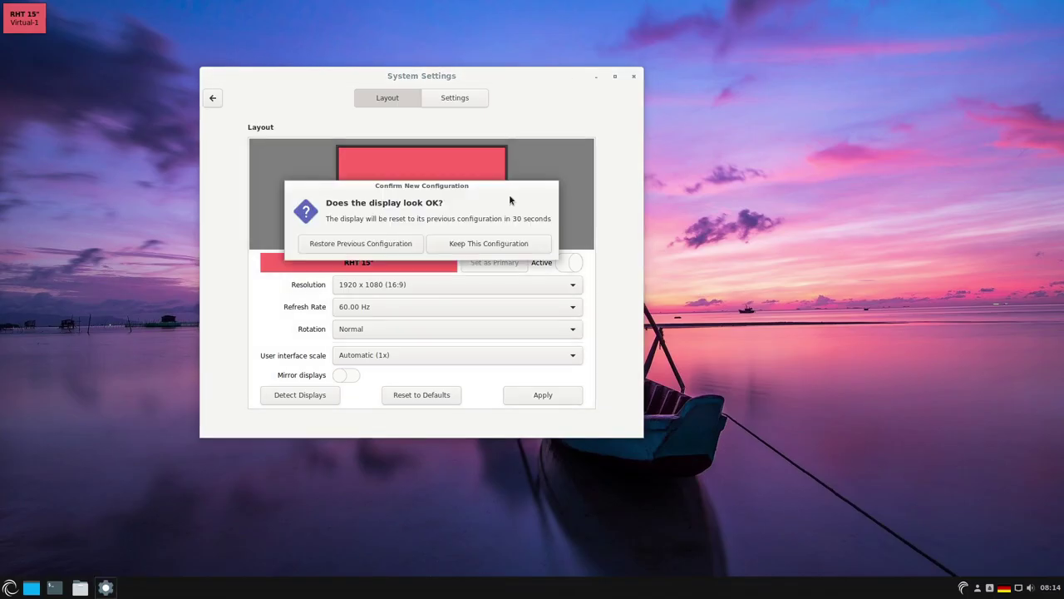
click(486, 244)
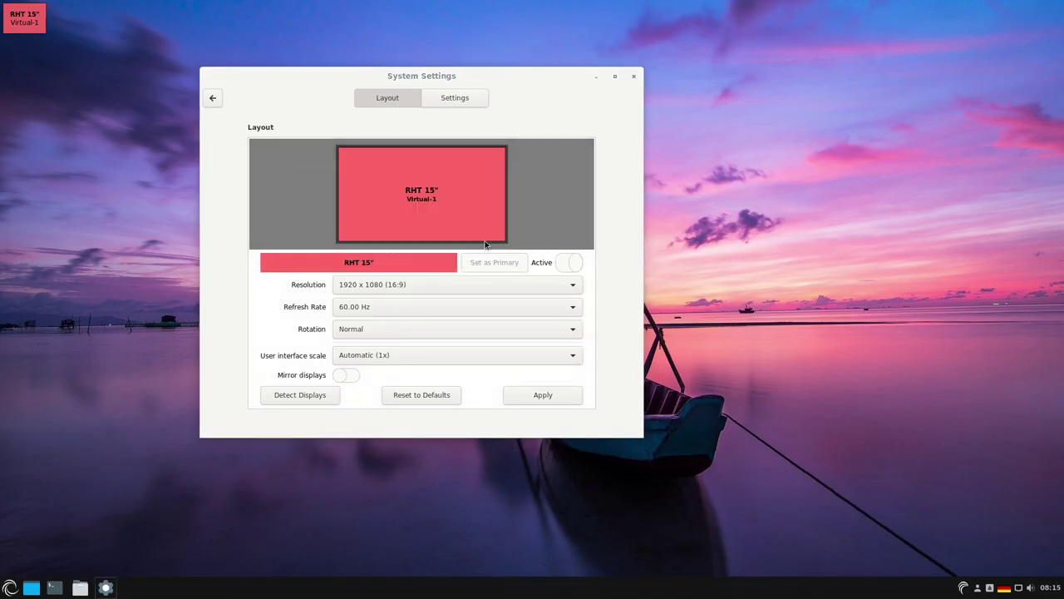
click(633, 76)
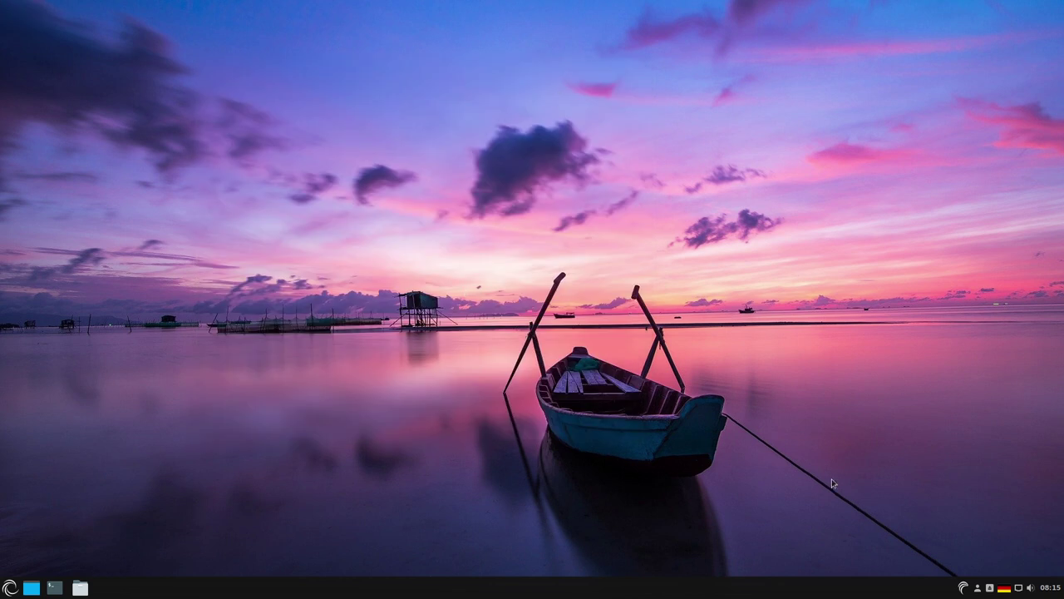
click(10, 588)
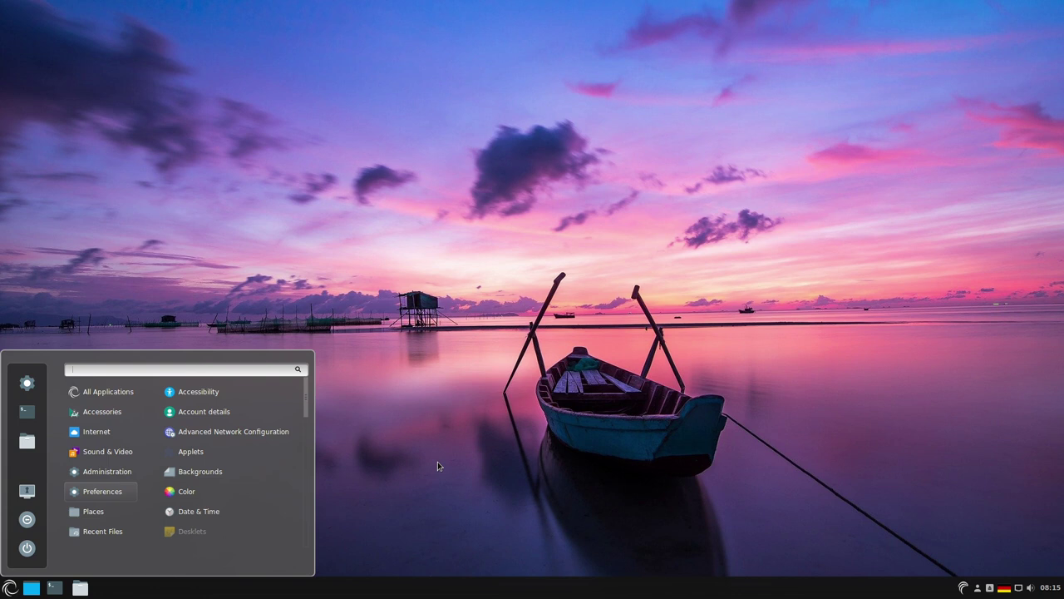
- Launch the Porteus Installer from the Administration category of the application menu
click(439, 517)
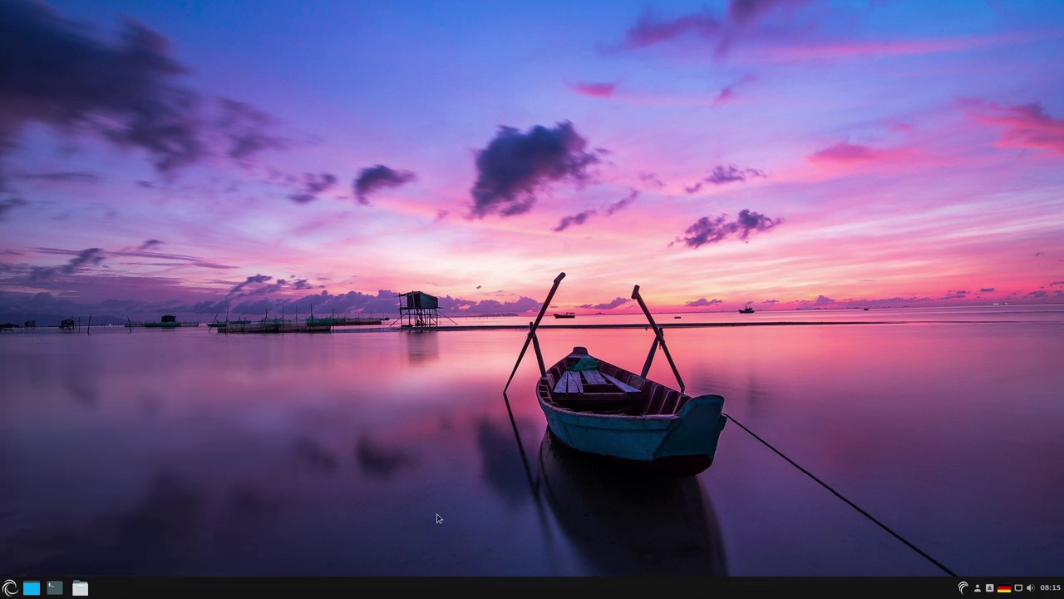
click(10, 588)
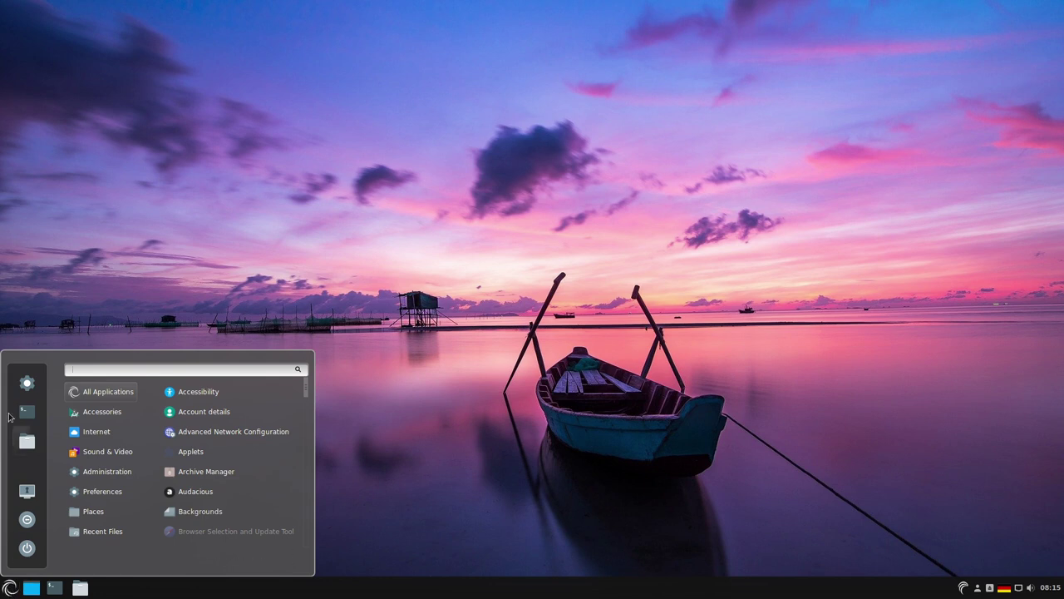
mouse_move(102, 491)
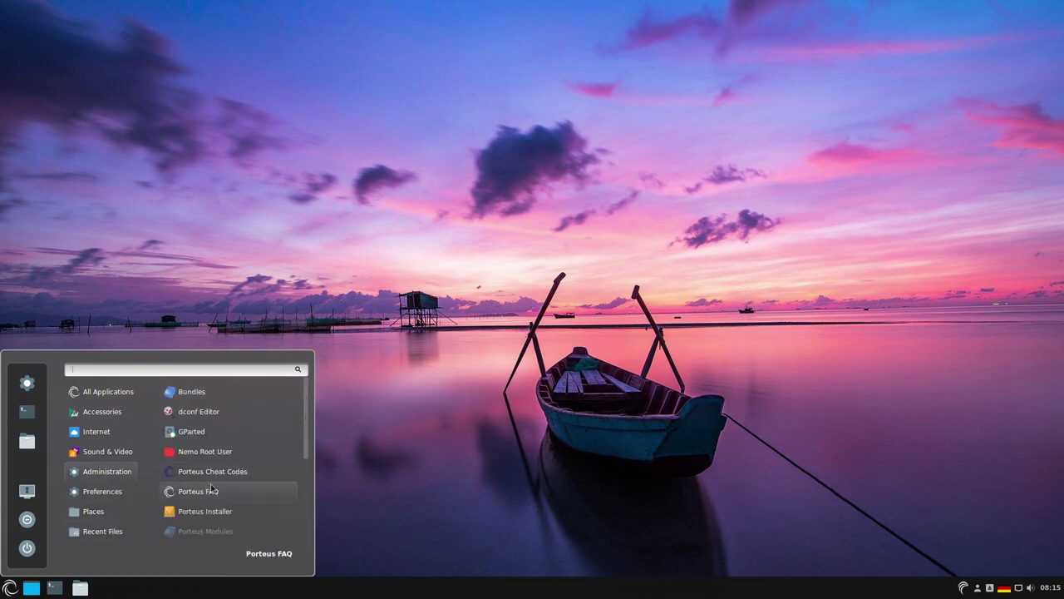
click(203, 513)
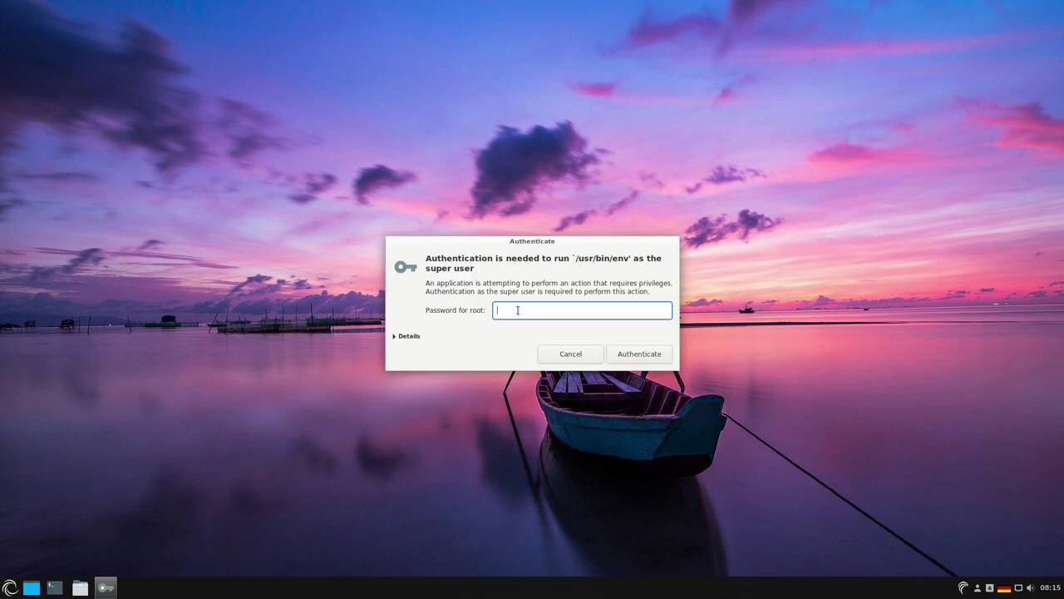
- Enter the root password, refresh the target drive list, and open the partition manager
text(toor)
key(Return)
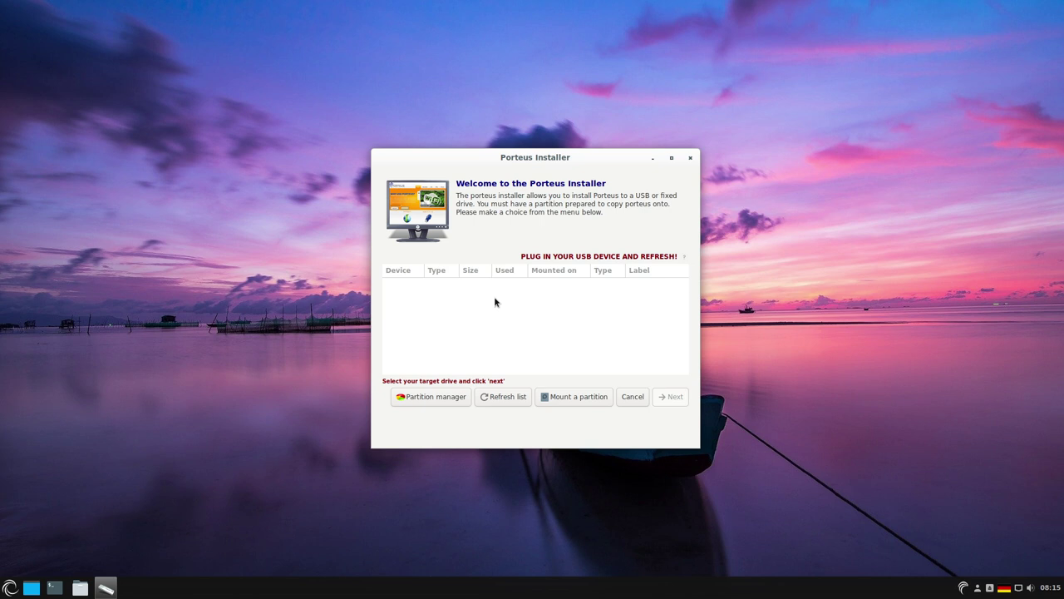
click(485, 398)
click(424, 403)
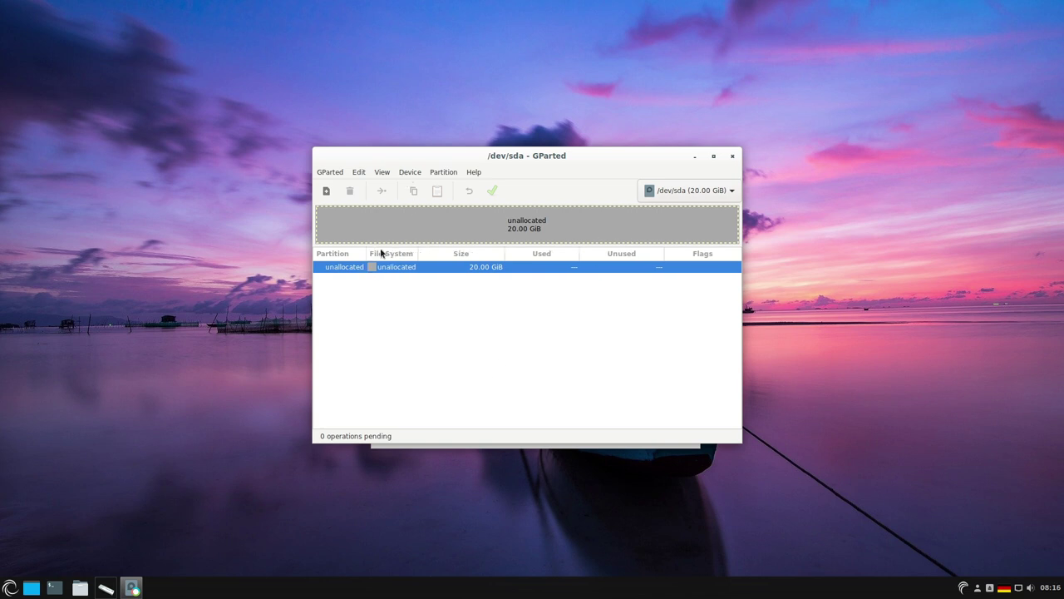
- Create a 20 GiB ext4 partition filling /dev/sda and apply the operations
click(443, 173)
click(449, 185)
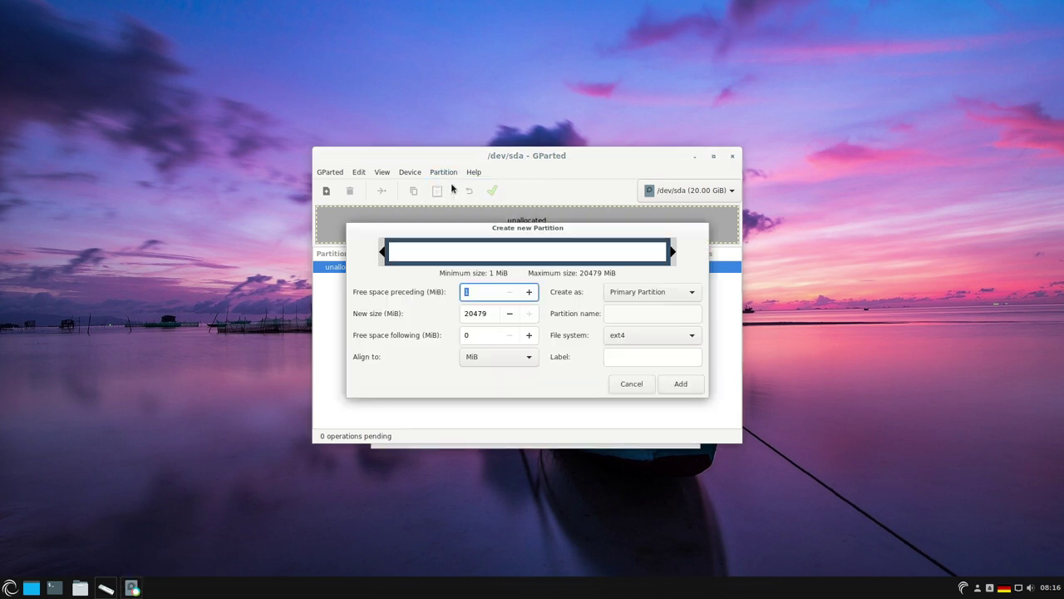
click(676, 386)
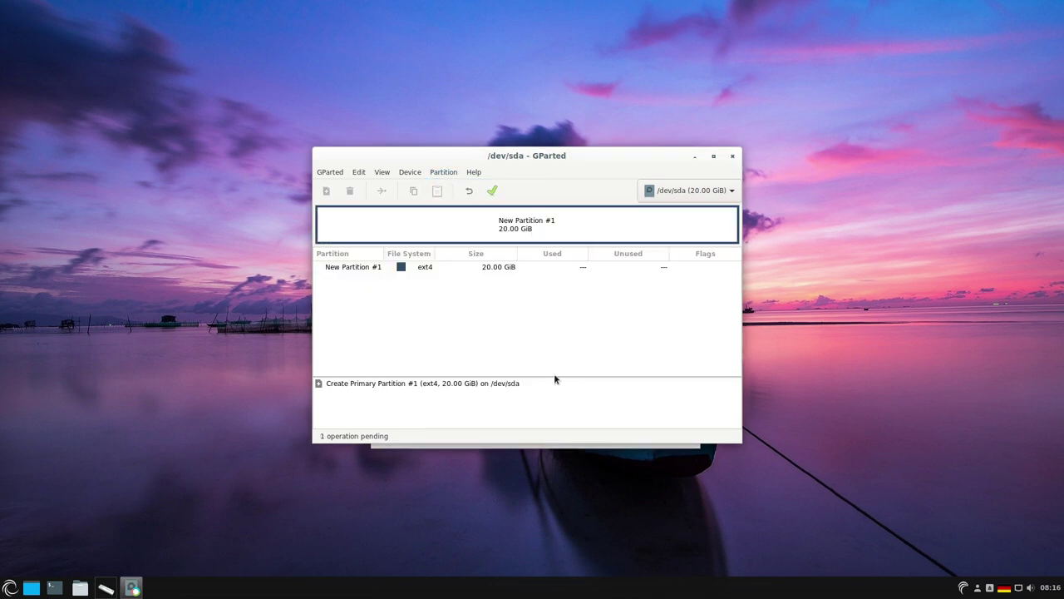
right_click(422, 274)
mouse_move(459, 346)
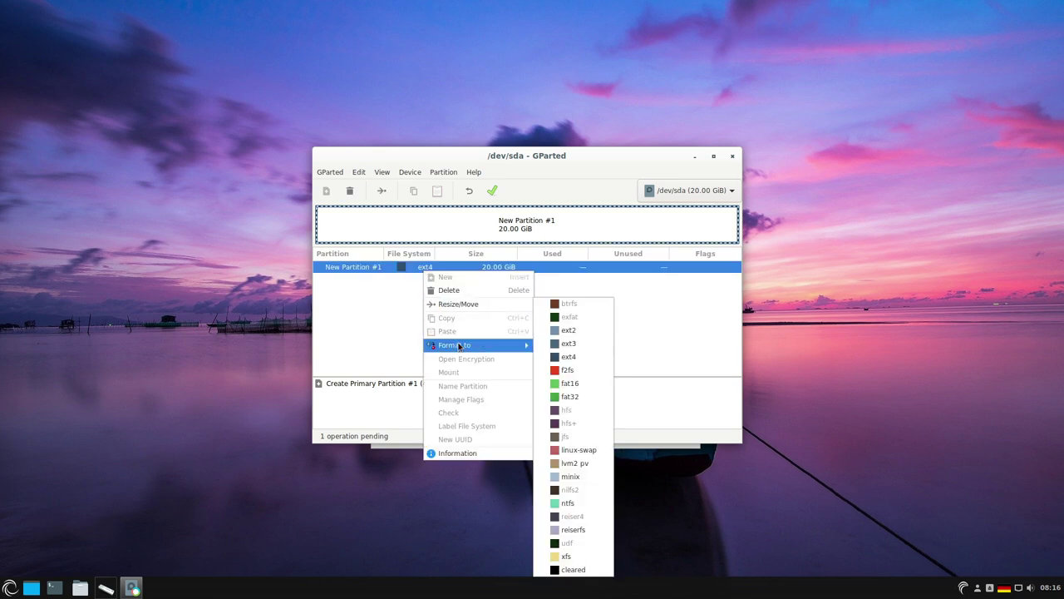
click(413, 333)
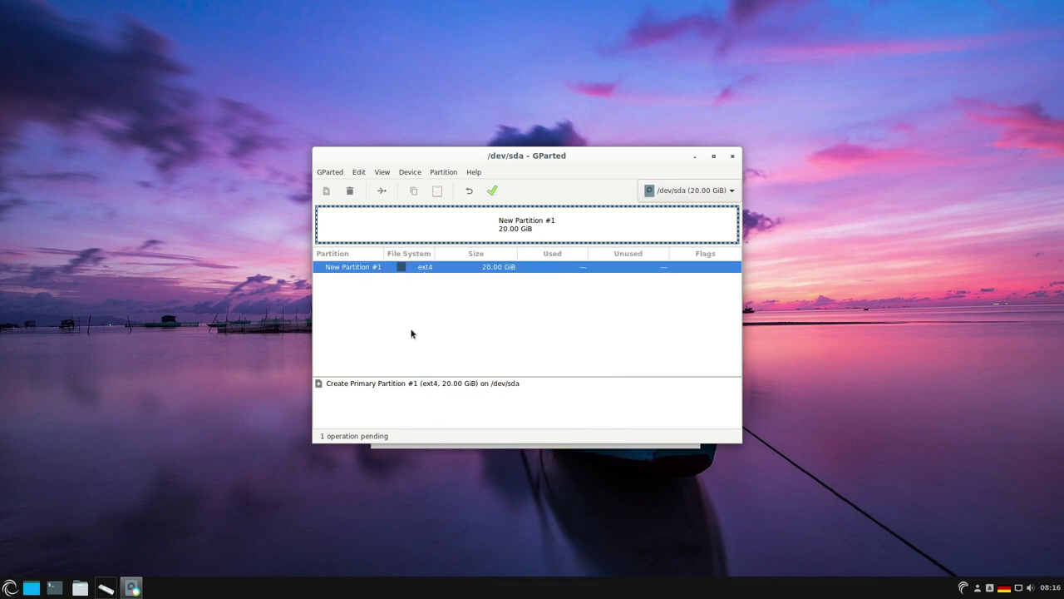
click(494, 190)
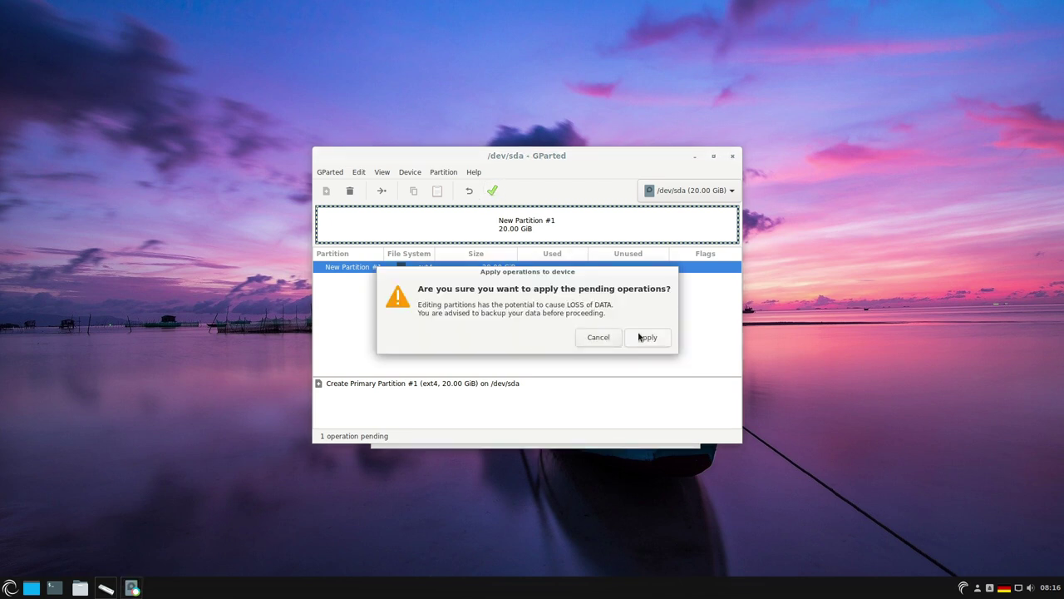
click(646, 338)
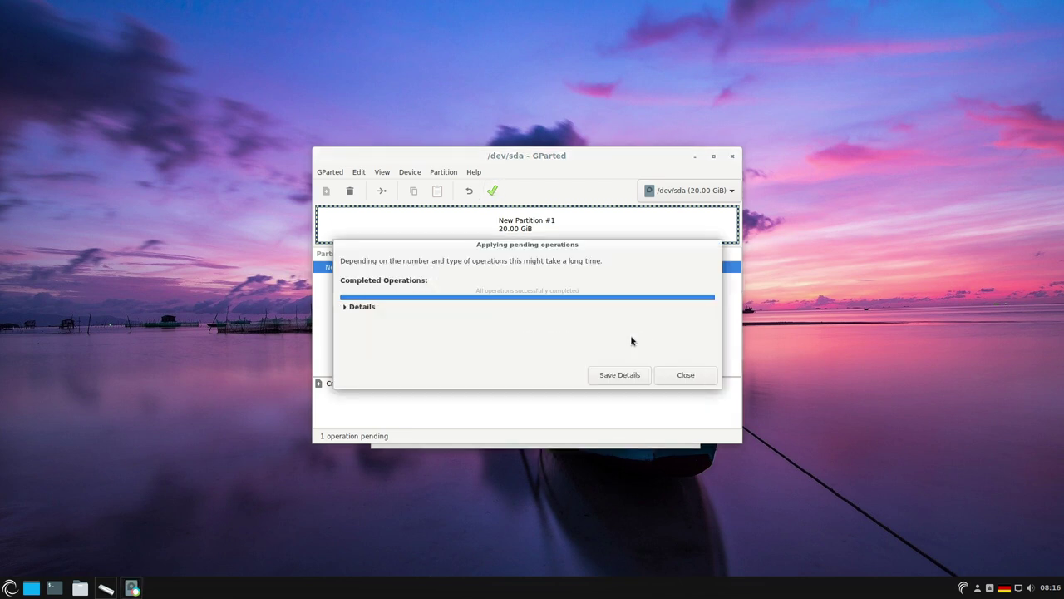
click(684, 375)
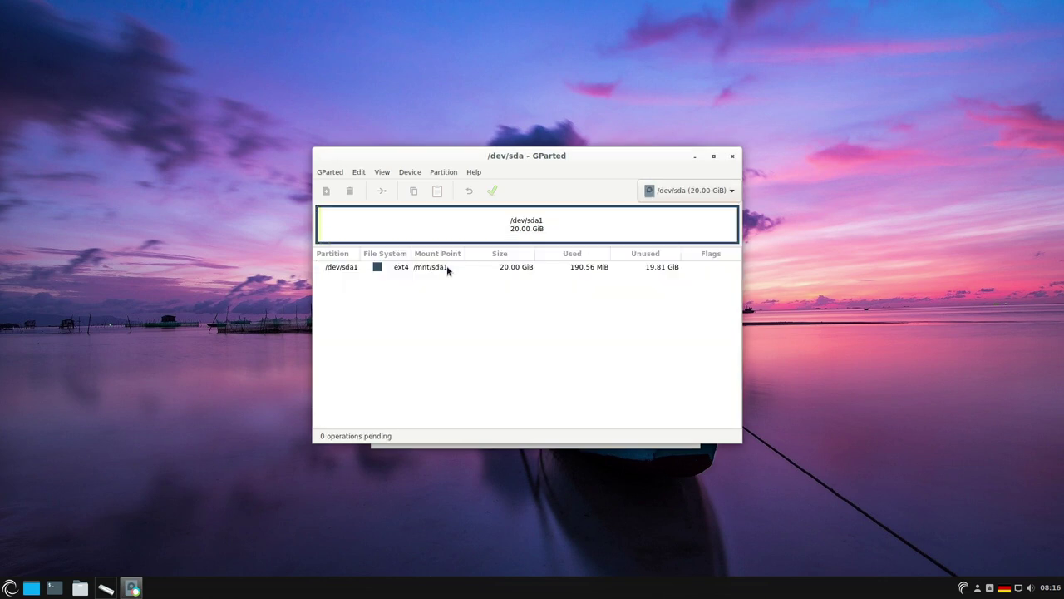
- Set the boot flag on /dev/sda1 and close GParted
right_click(447, 267)
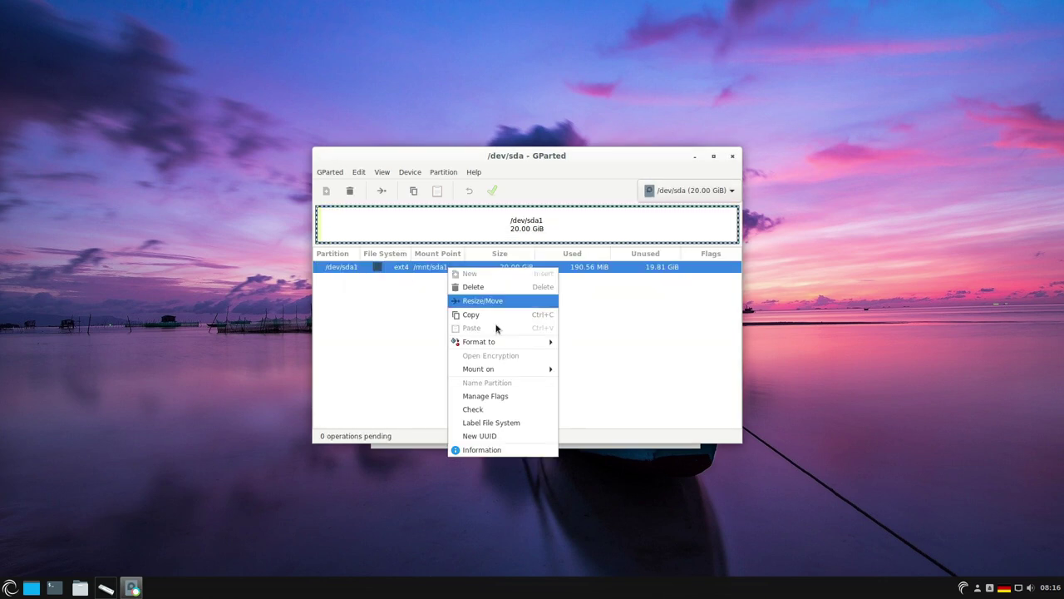
click(518, 396)
click(452, 331)
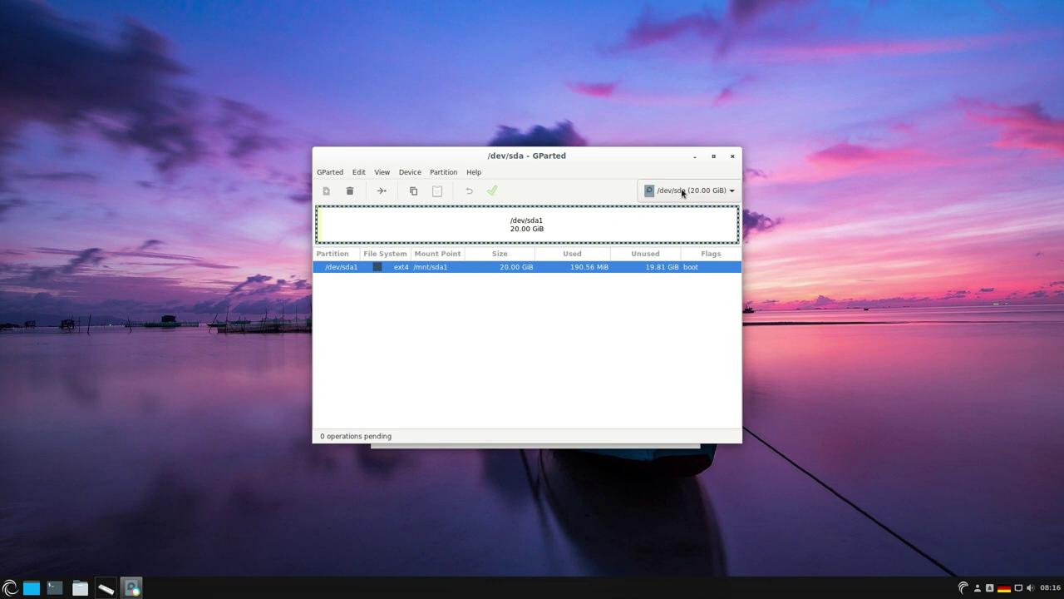
click(734, 158)
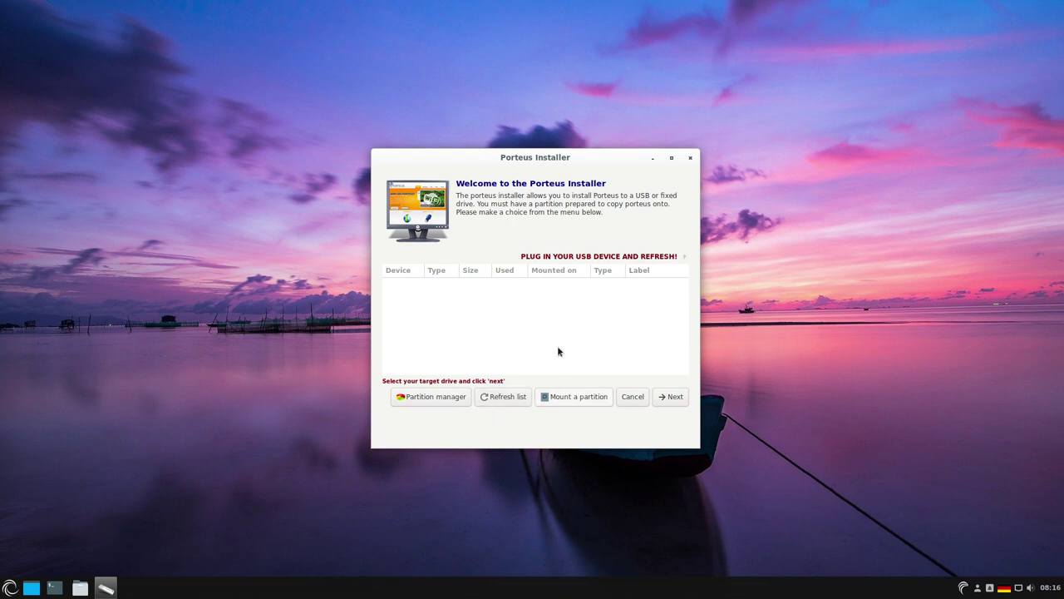
- Mount /dev/sda1 with the partition mounting tool
click(575, 398)
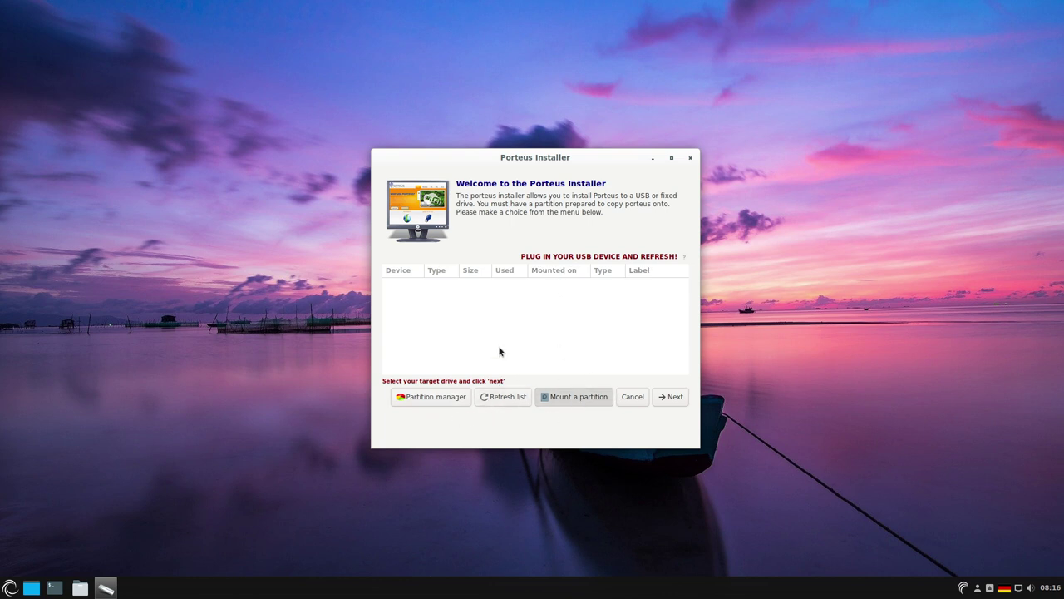
click(657, 409)
click(644, 306)
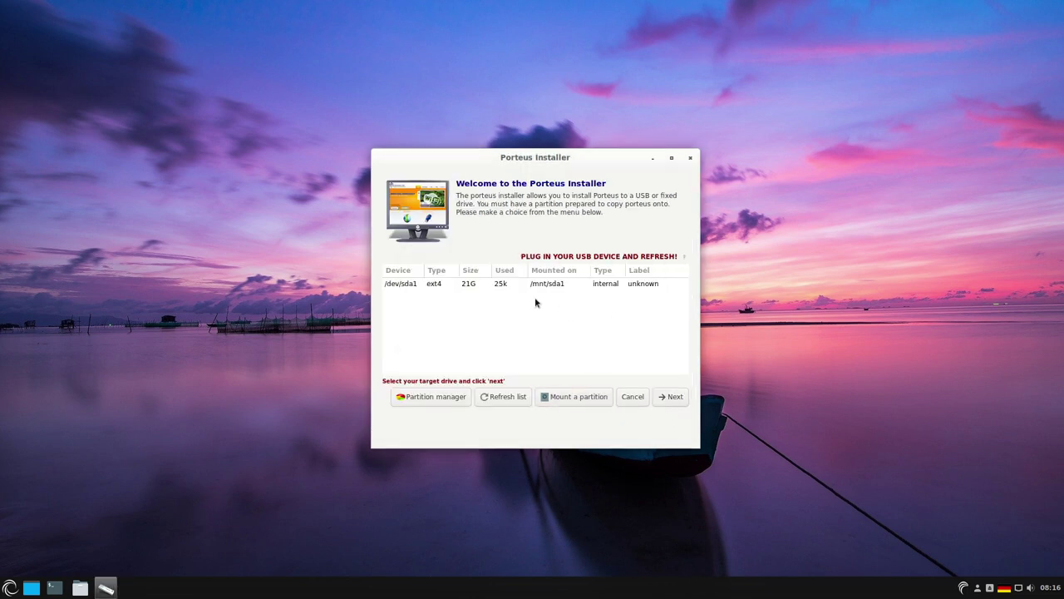
- Choose /dev/sda1 as target, accept the data-loss warning, enable the bootloader, and start installing
click(501, 285)
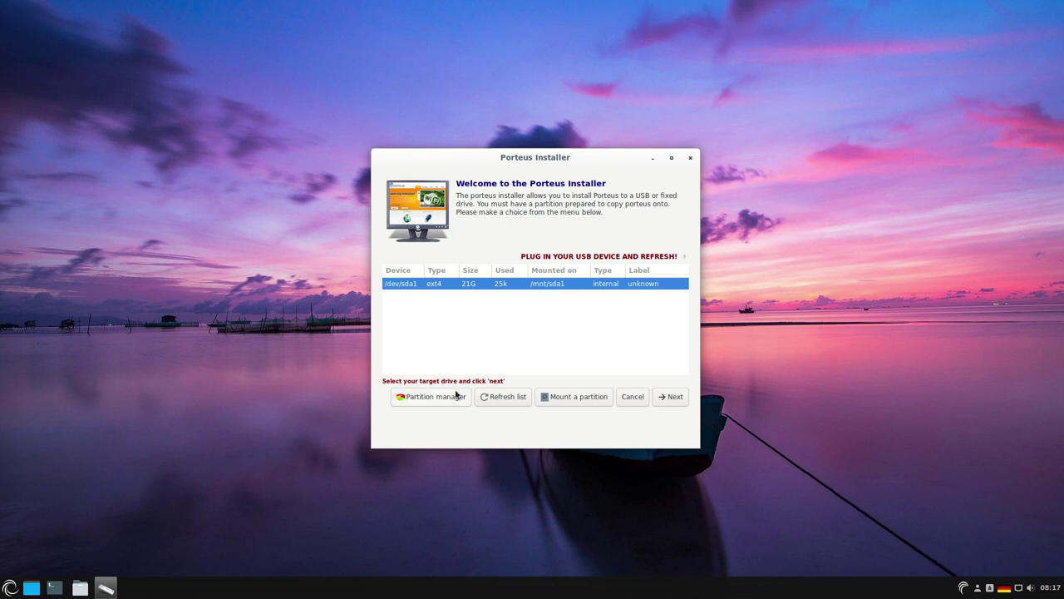
click(667, 397)
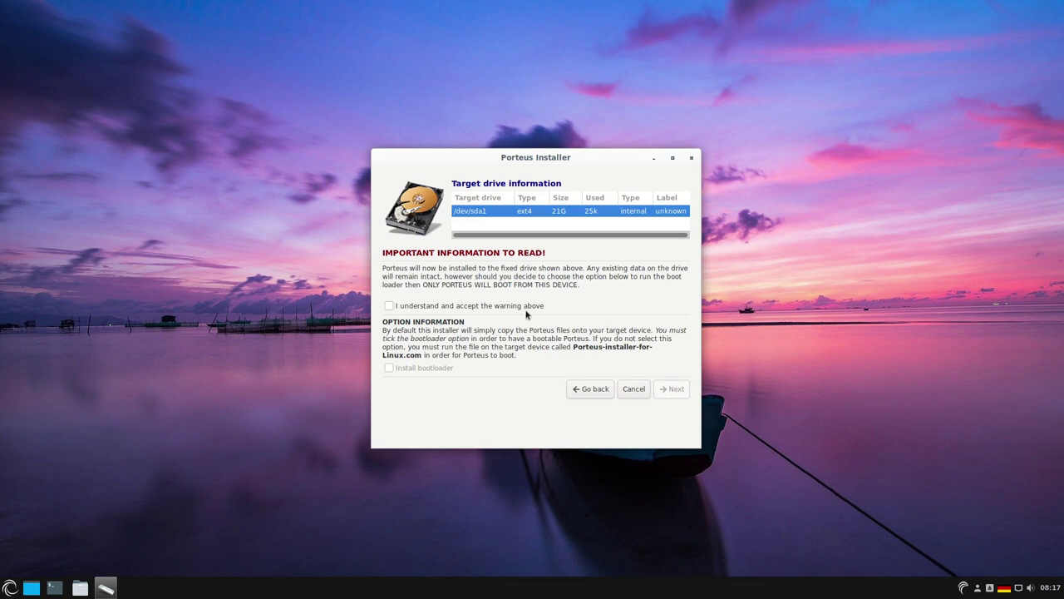
click(389, 306)
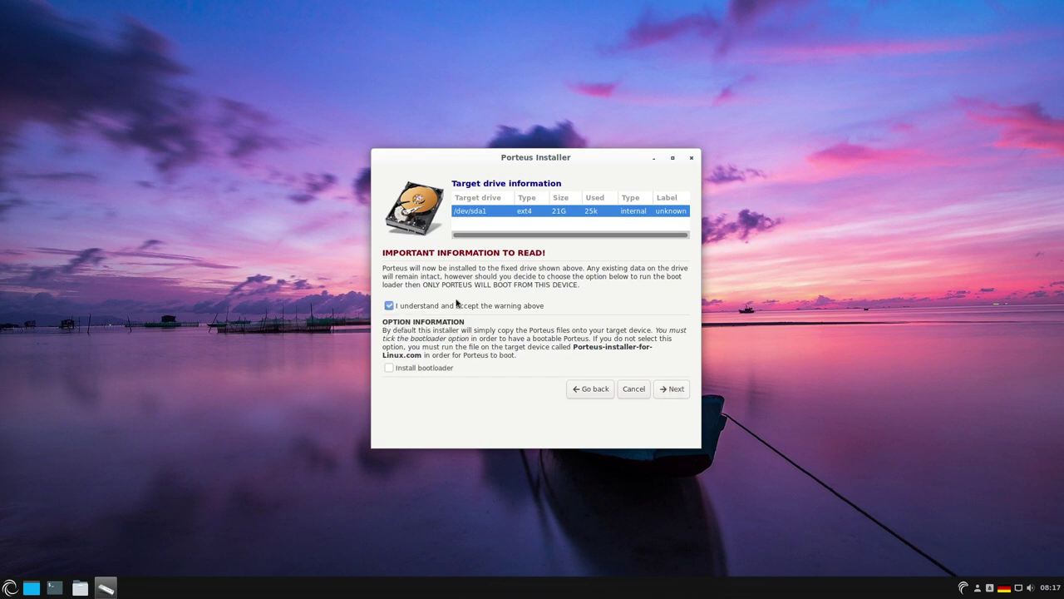
click(389, 369)
click(672, 388)
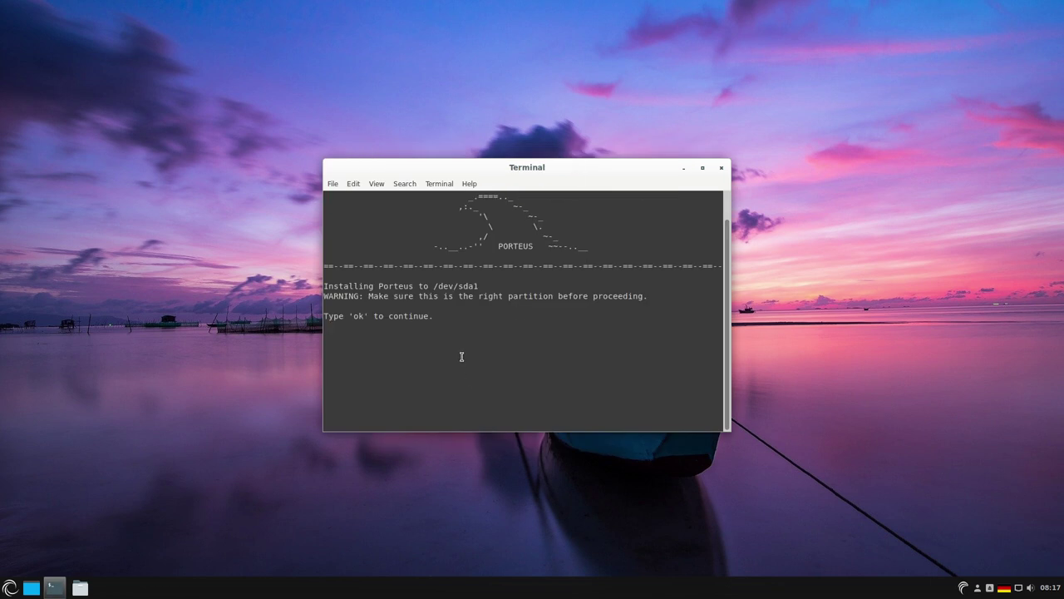
- Confirm the installation with 'ok' in the terminal and exit once it finishes
text(ok)
key(Return)
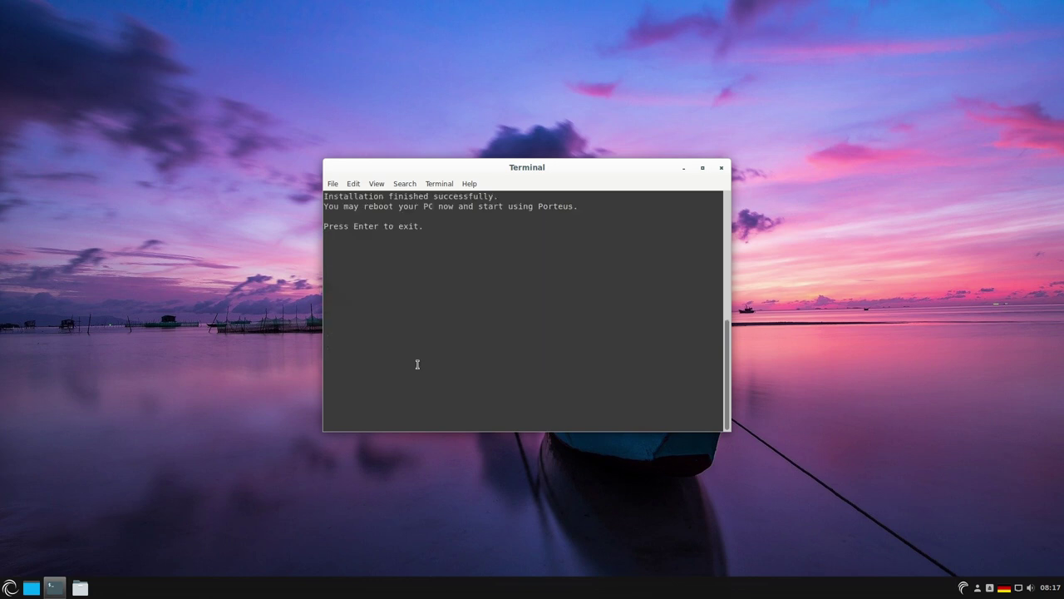
key(Return)
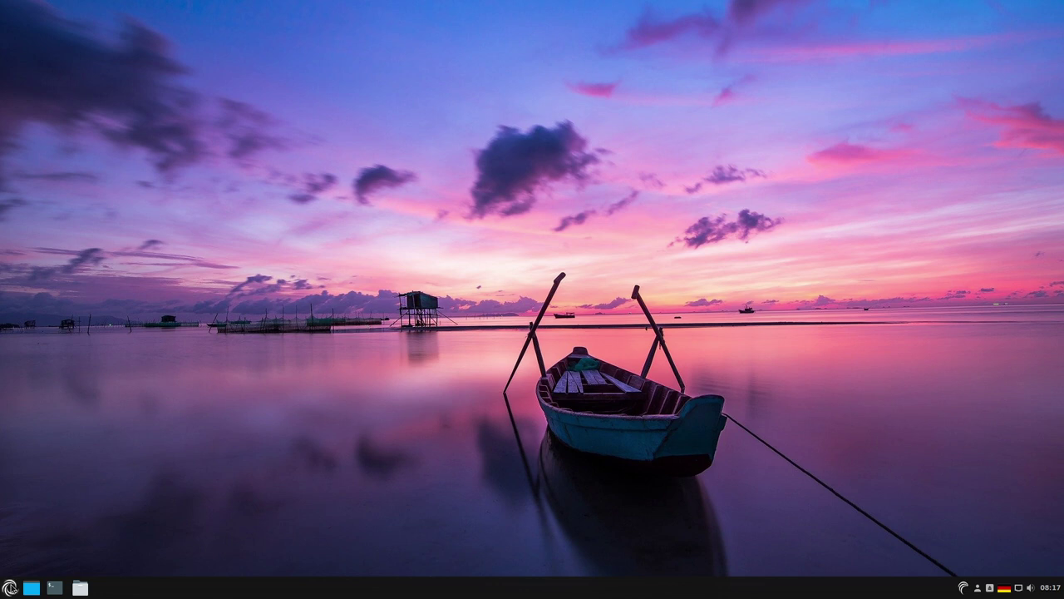
- Shut down Porteus from the application menu's Quit options
click(10, 587)
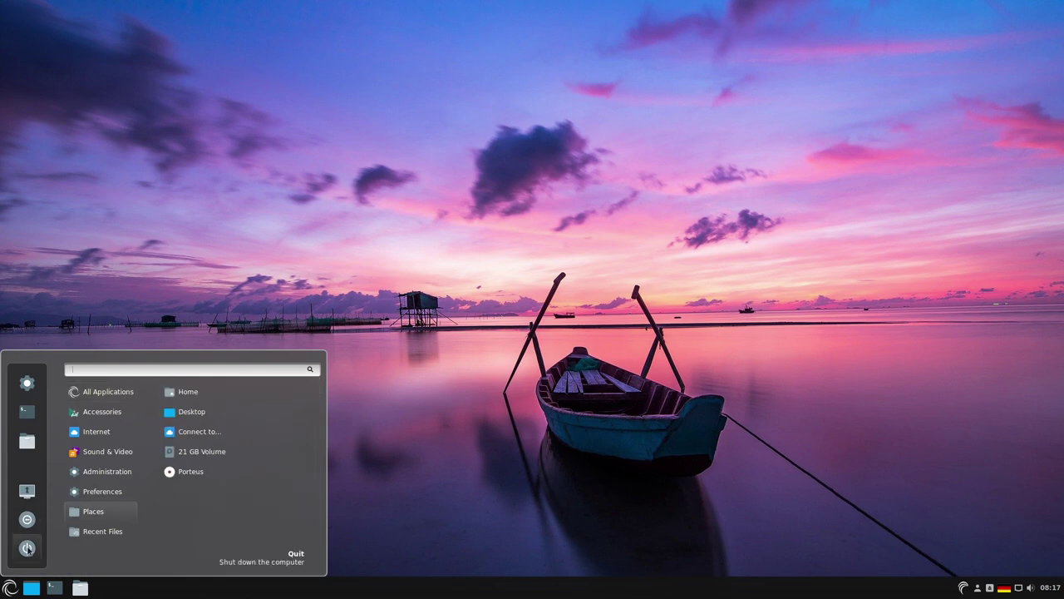
click(27, 548)
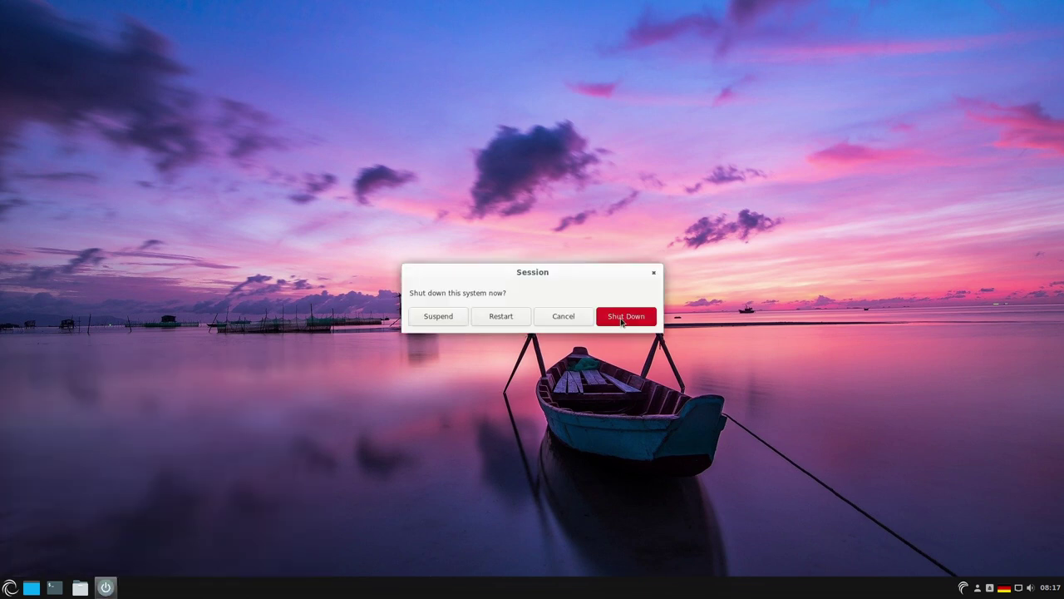
click(651, 321)
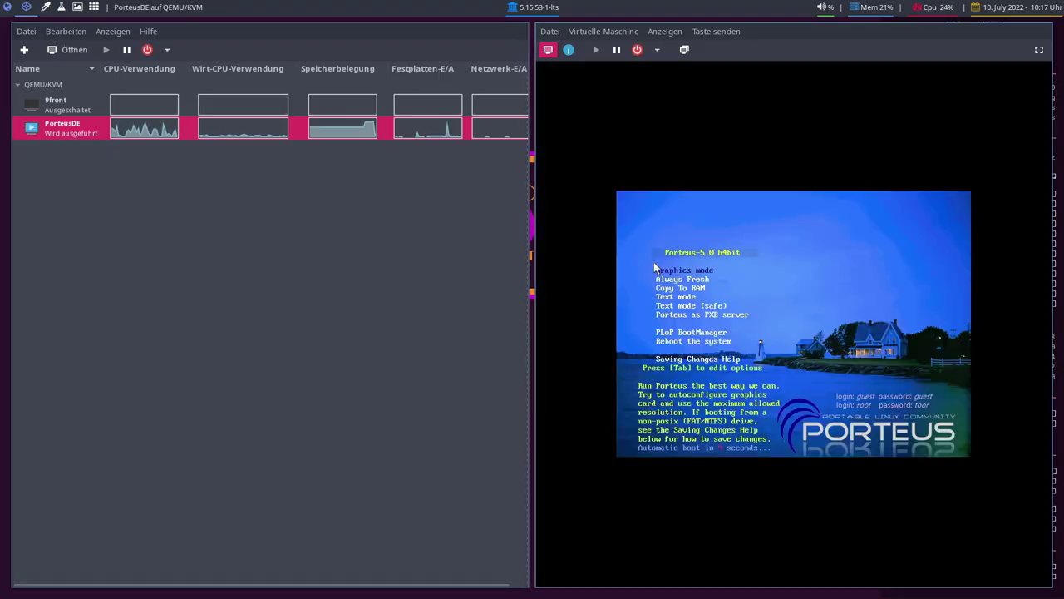
- Stop the boot countdown with Graphics mode selected and show the VM full screen
key(Down)
key(Up)
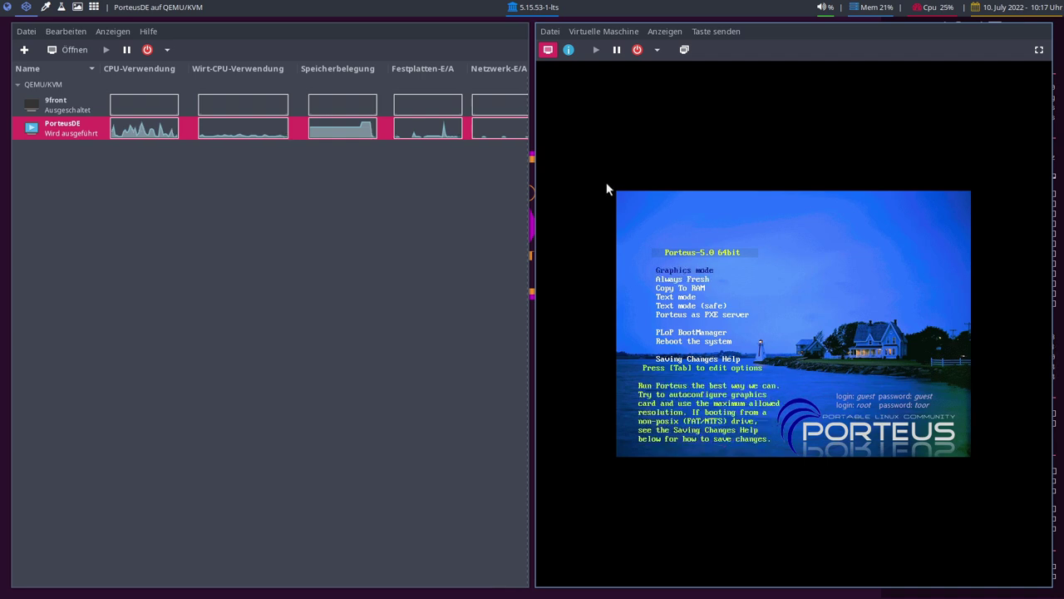
click(1038, 49)
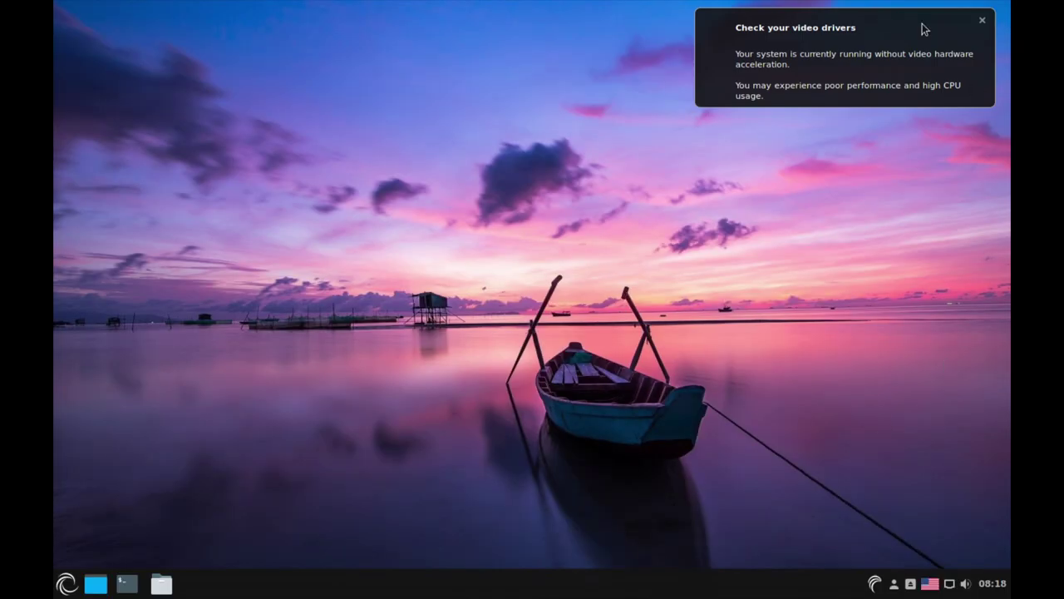
- Dismiss the video-driver warning and switch the display to 1920 x 1080 (16:9), keeping the configuration
click(982, 22)
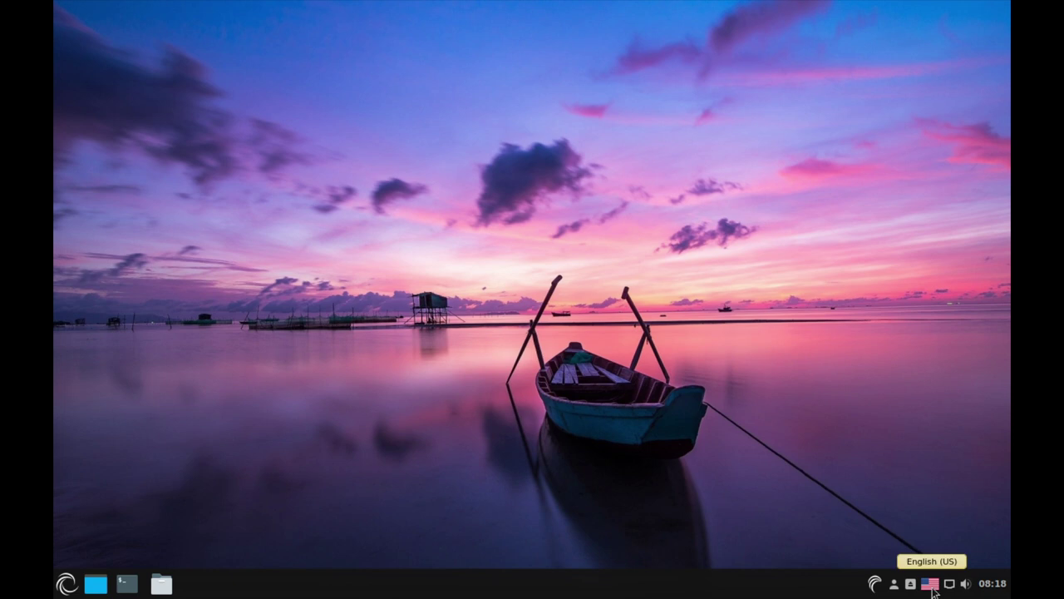
click(893, 584)
click(884, 464)
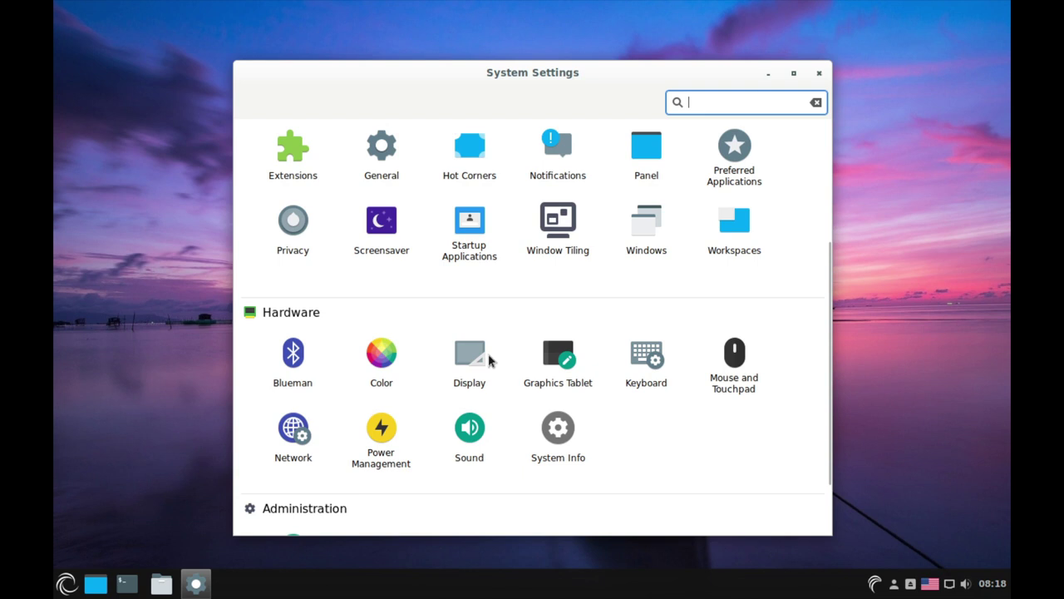
click(489, 358)
click(579, 354)
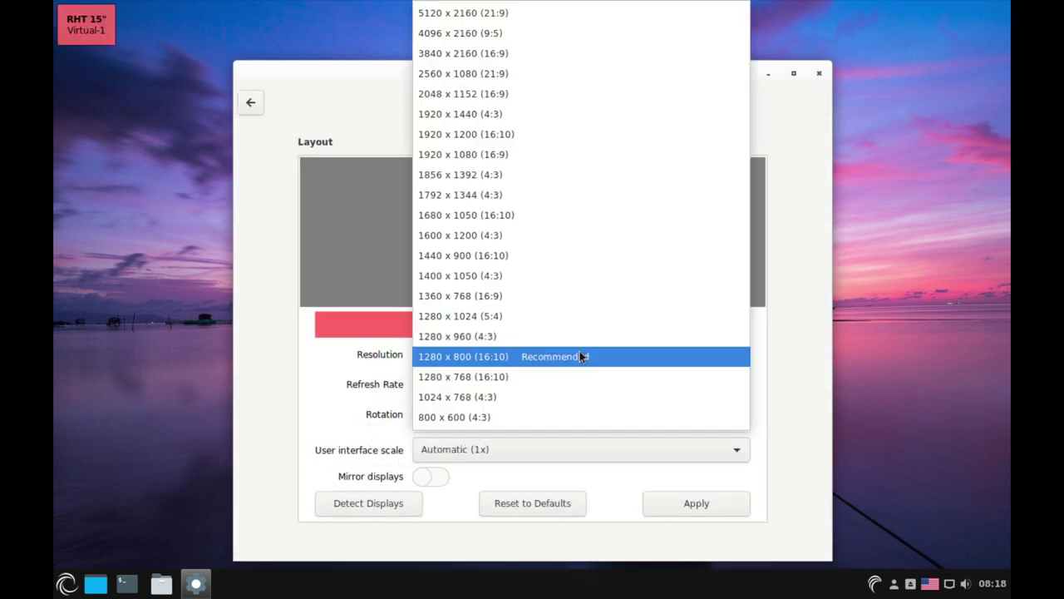
click(515, 155)
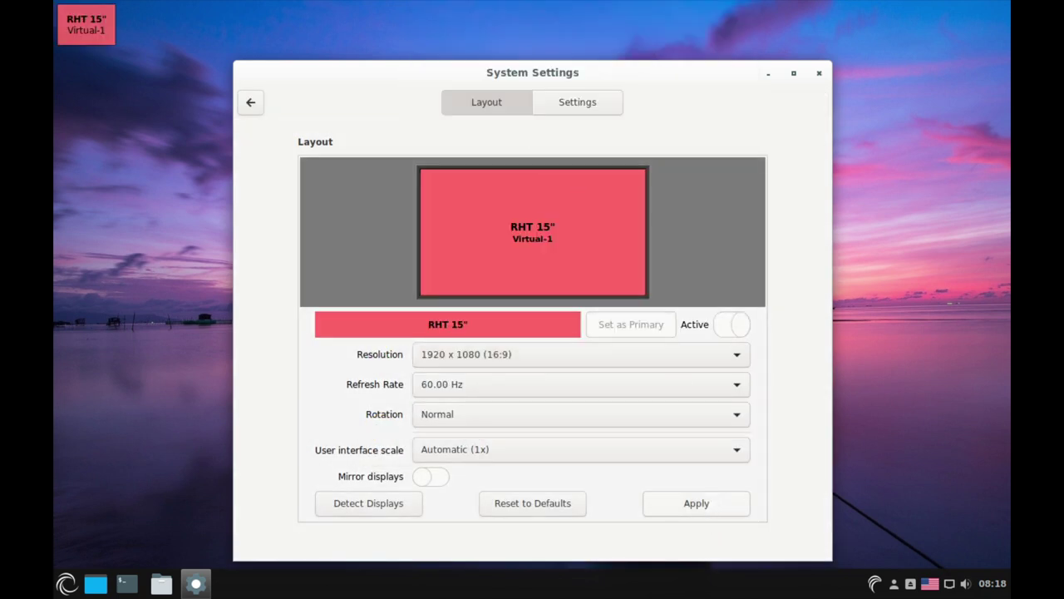
click(696, 502)
click(475, 242)
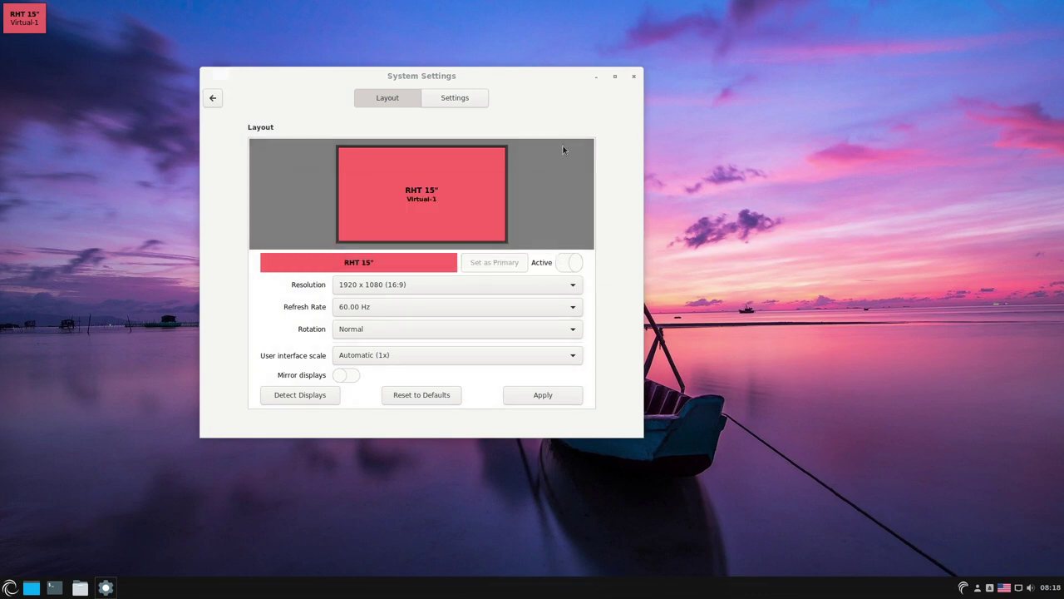
click(633, 76)
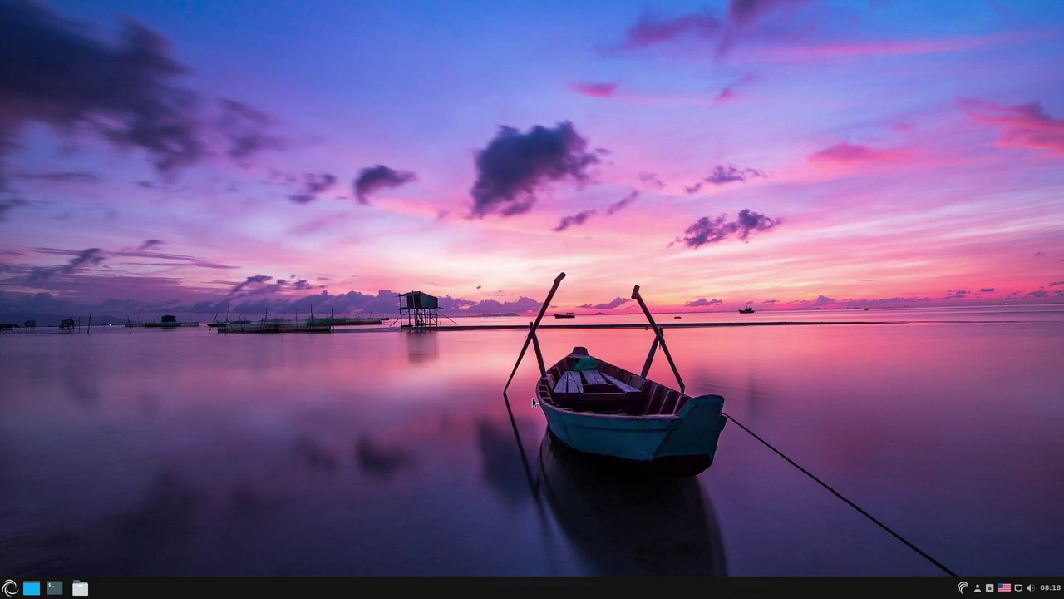
- Open Users and Groups from System Settings, authenticating with the root password
click(978, 587)
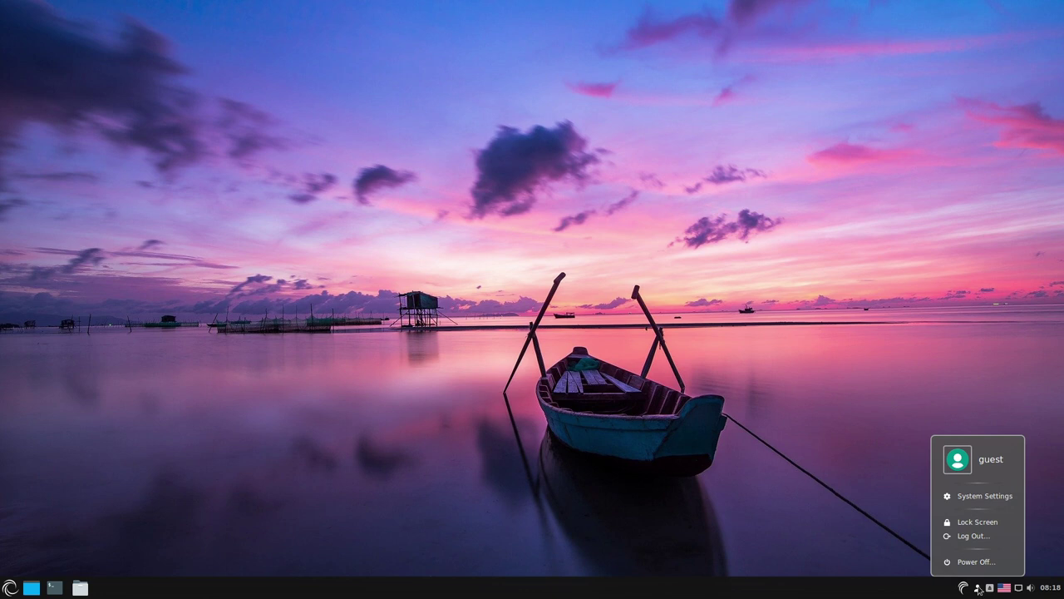
click(934, 496)
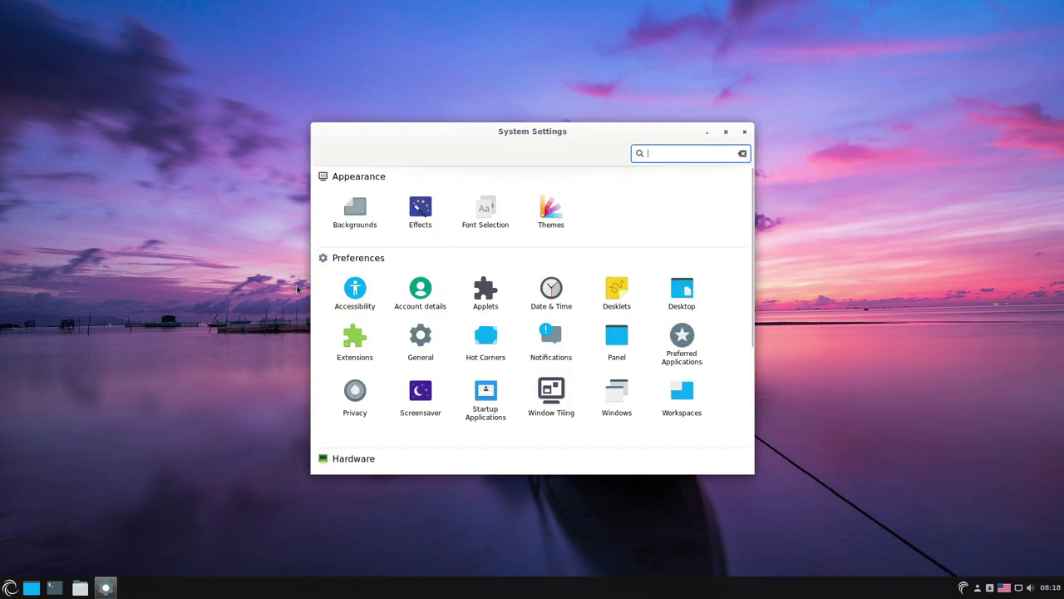
scroll(358, 416, down, 5)
click(355, 430)
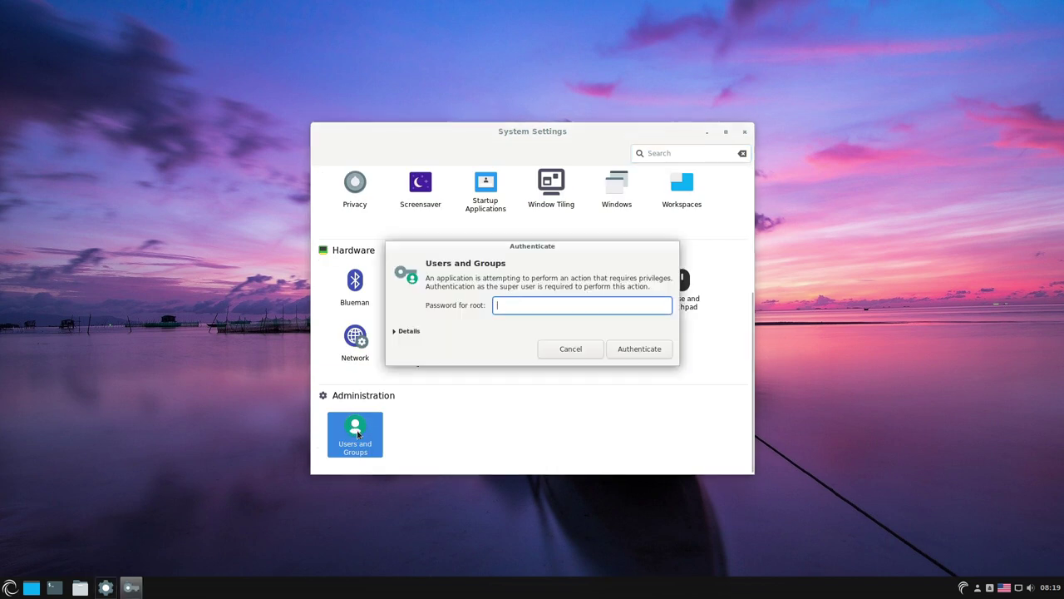
text(****)
key(Return)
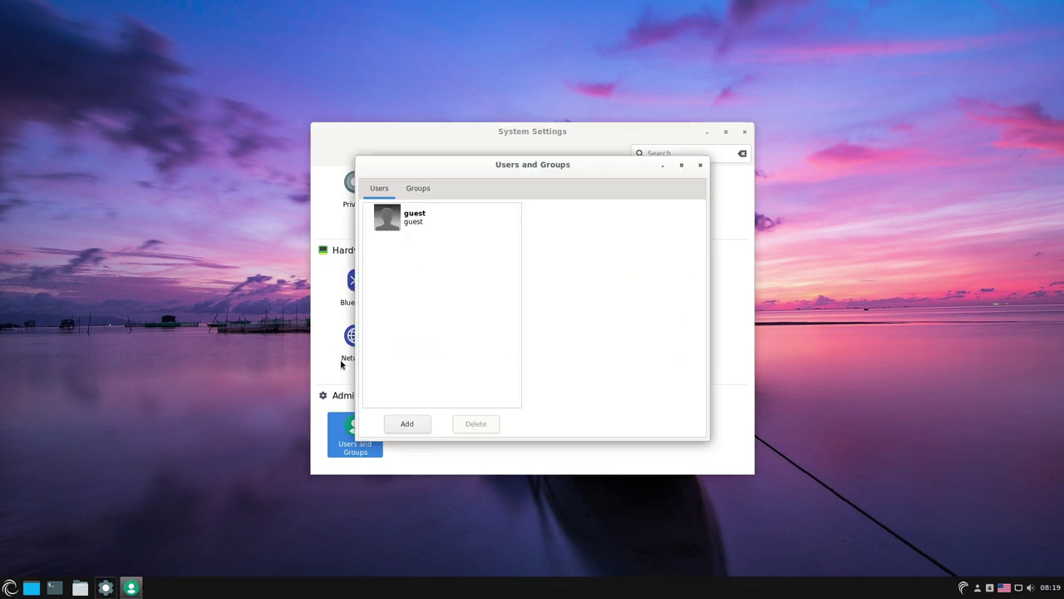
- Add a new Administrator account, filling in the full name and username
click(420, 425)
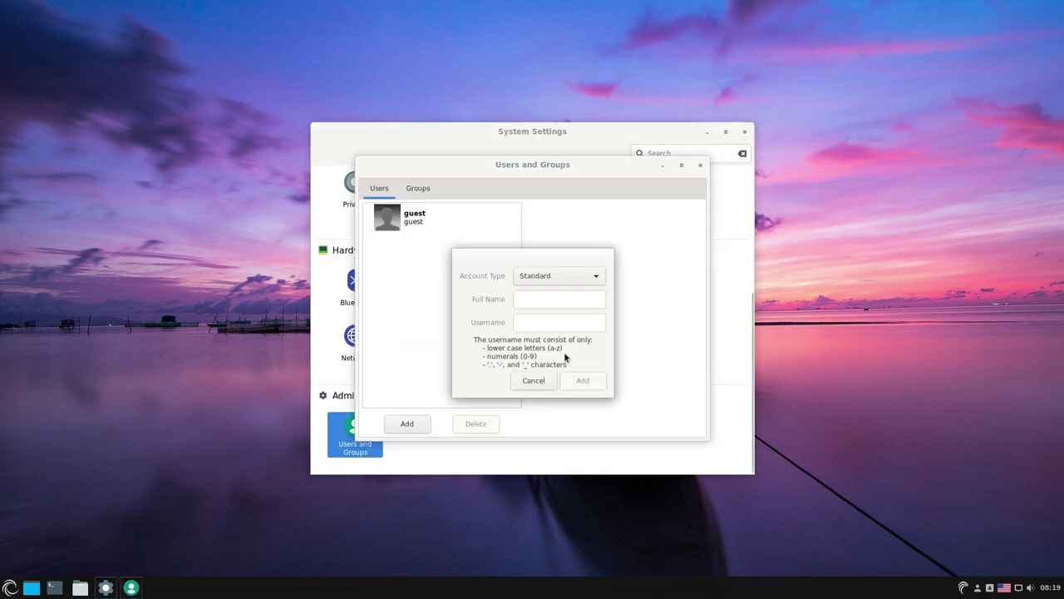
click(551, 282)
click(549, 292)
click(548, 303)
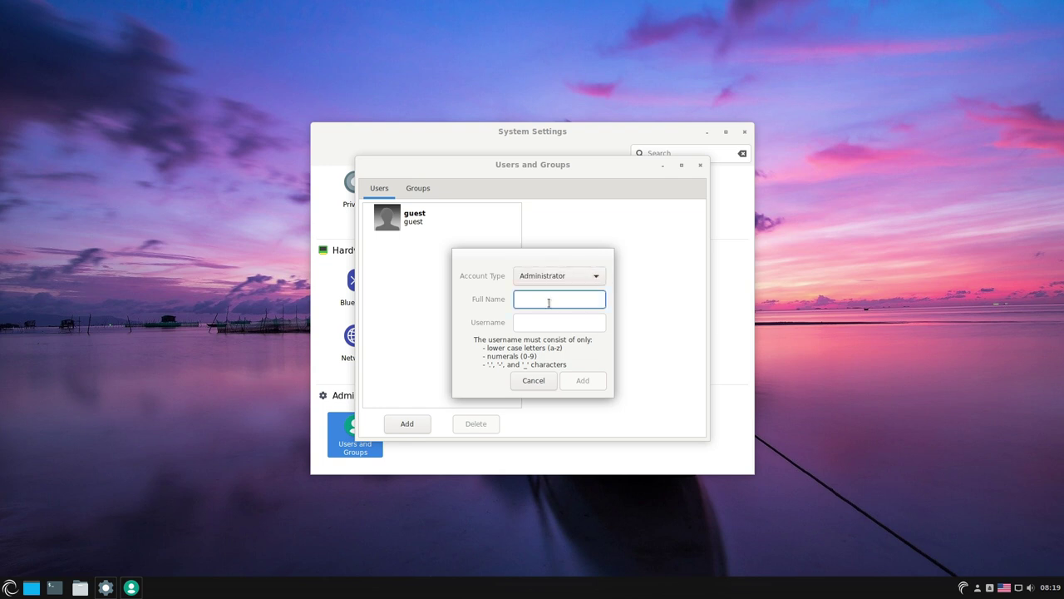
text(Tzp)
key(Tab)
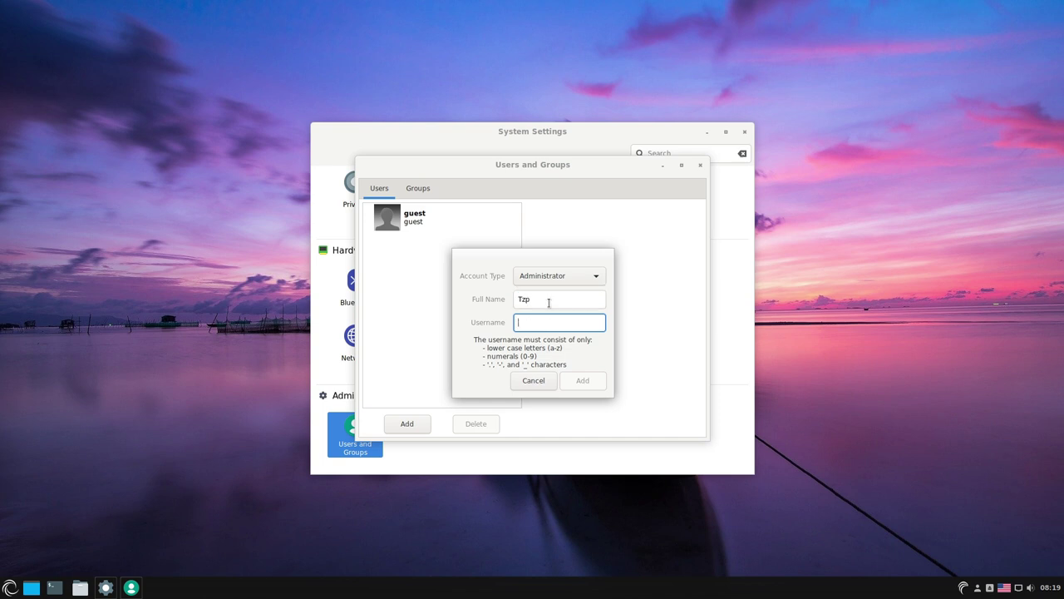
key(shift+Tab)
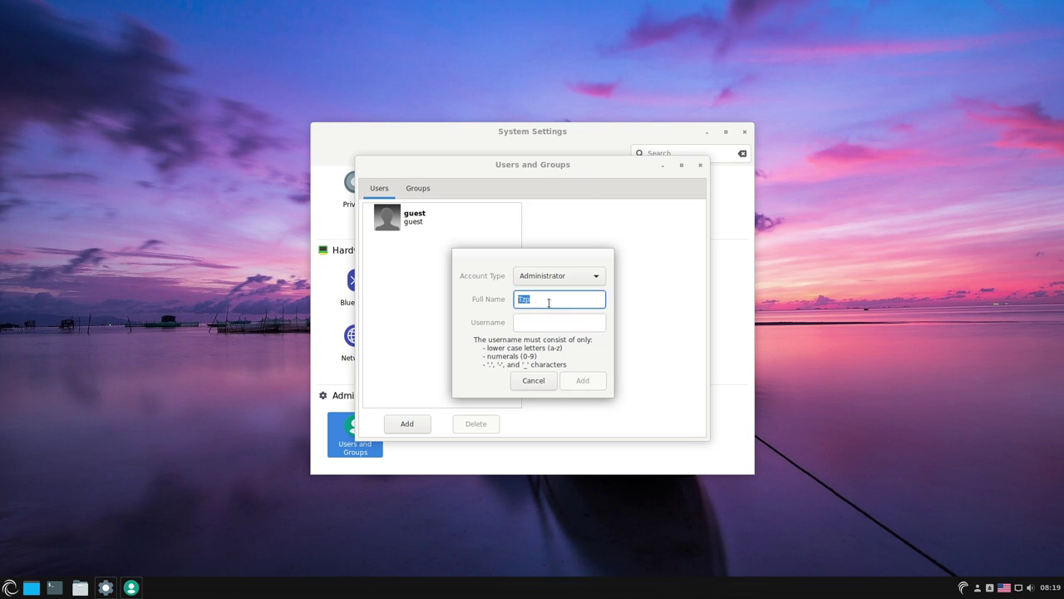
text(Typ)
key(Tab)
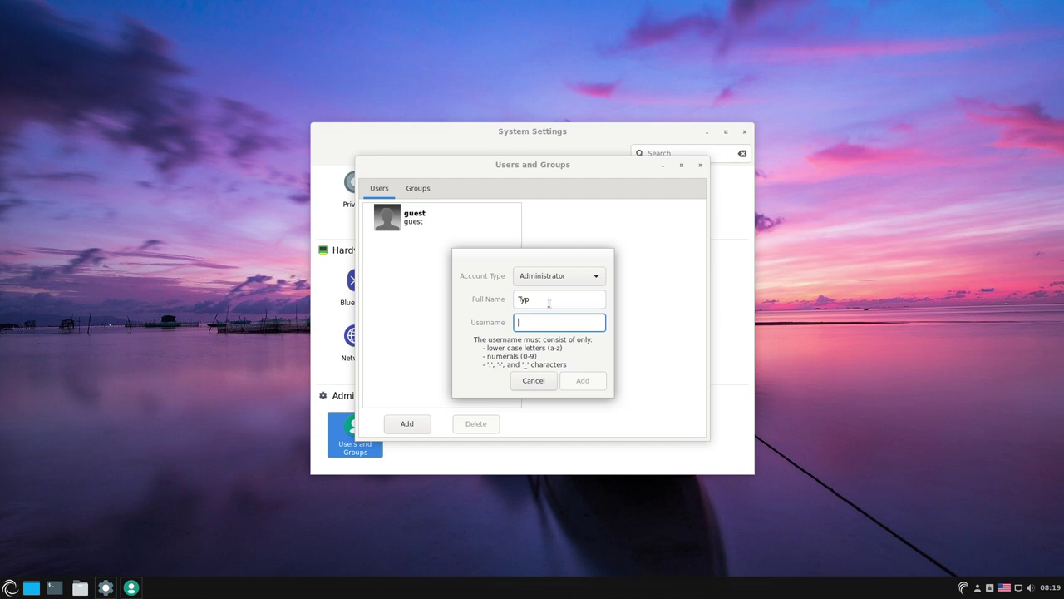
text(typ)
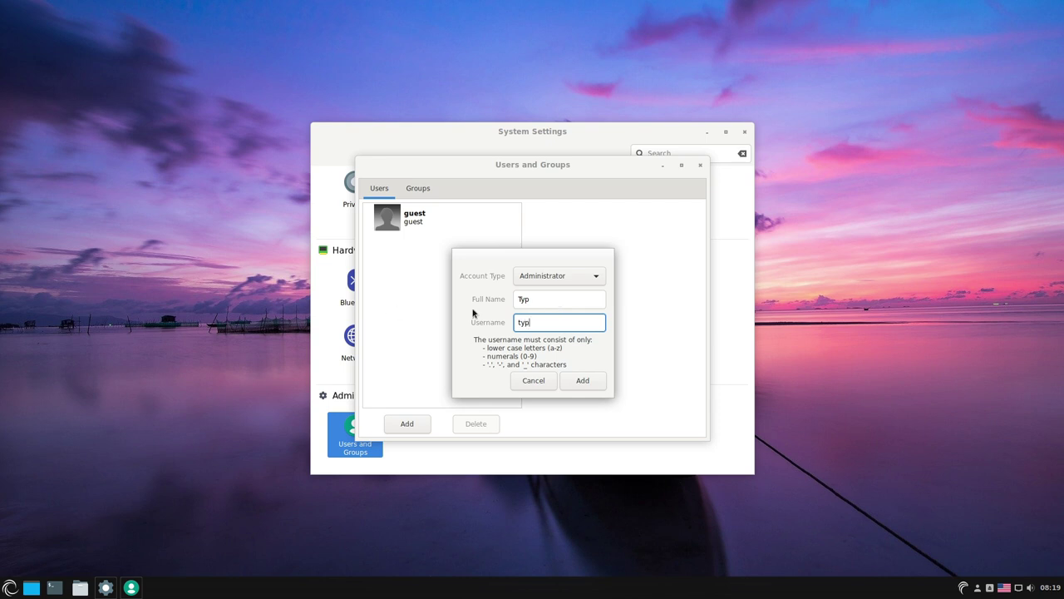
click(588, 383)
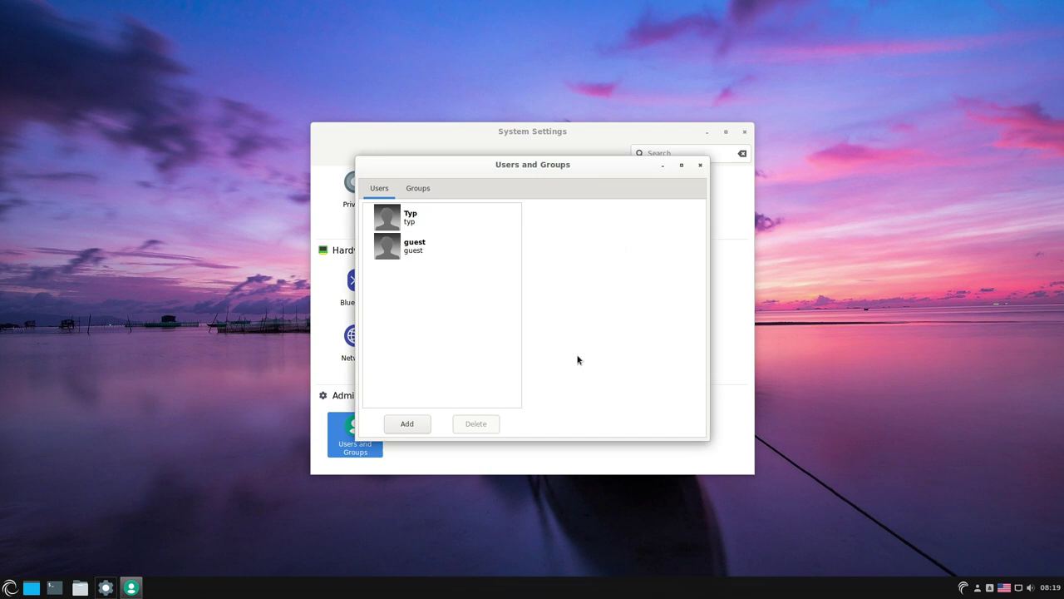
- Open the new user's password setup and enter an initial password
click(406, 215)
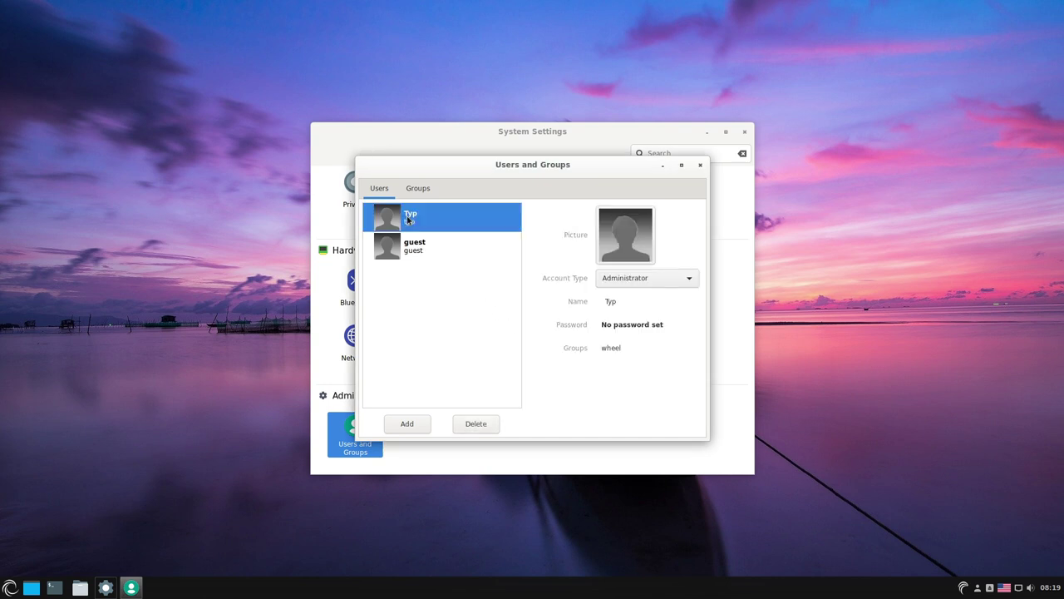
click(636, 325)
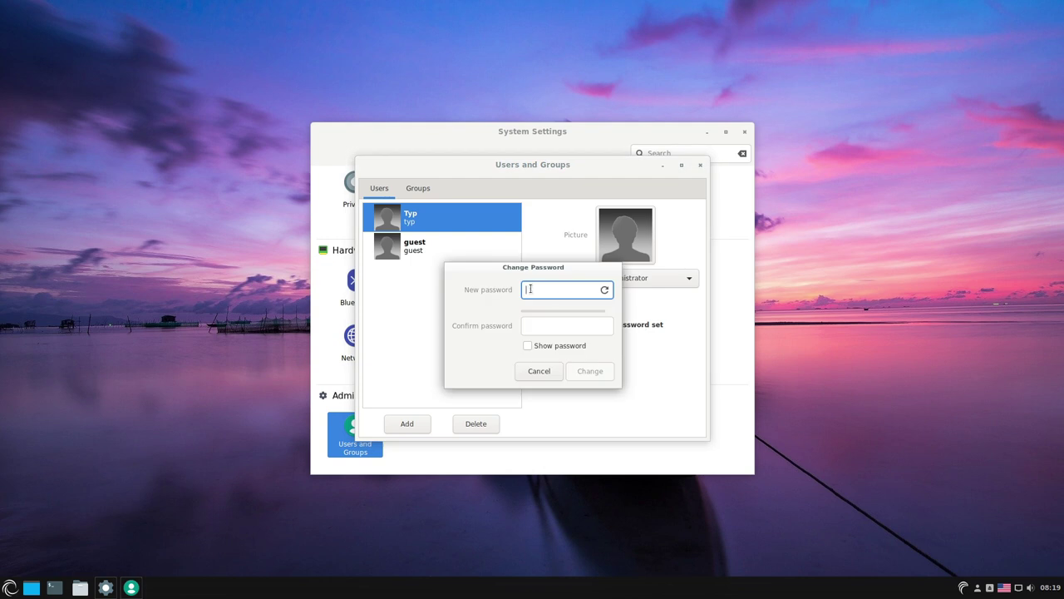
click(548, 327)
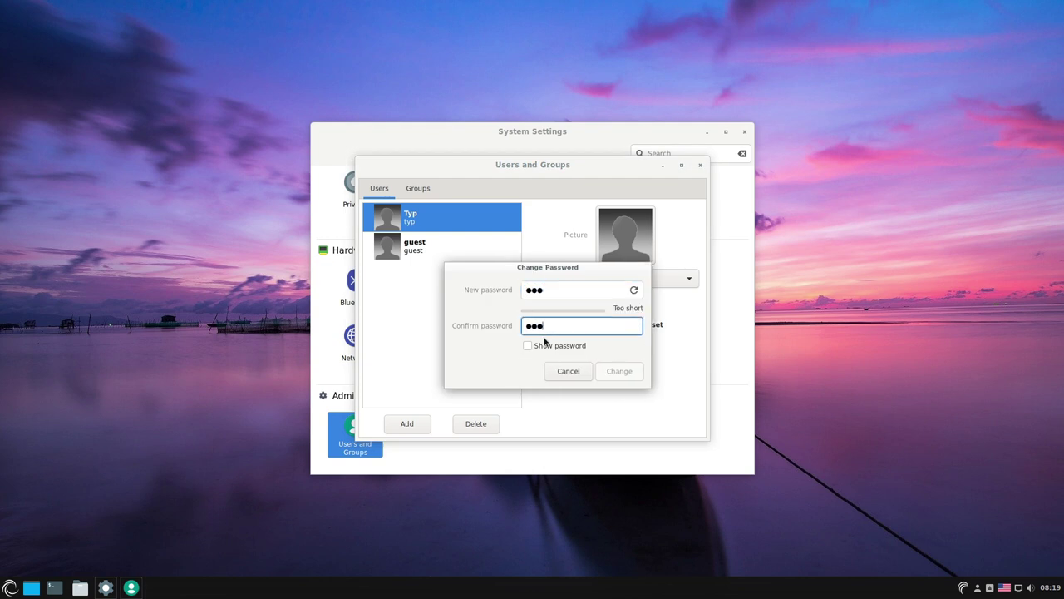
key(Tab)
double_click(563, 284)
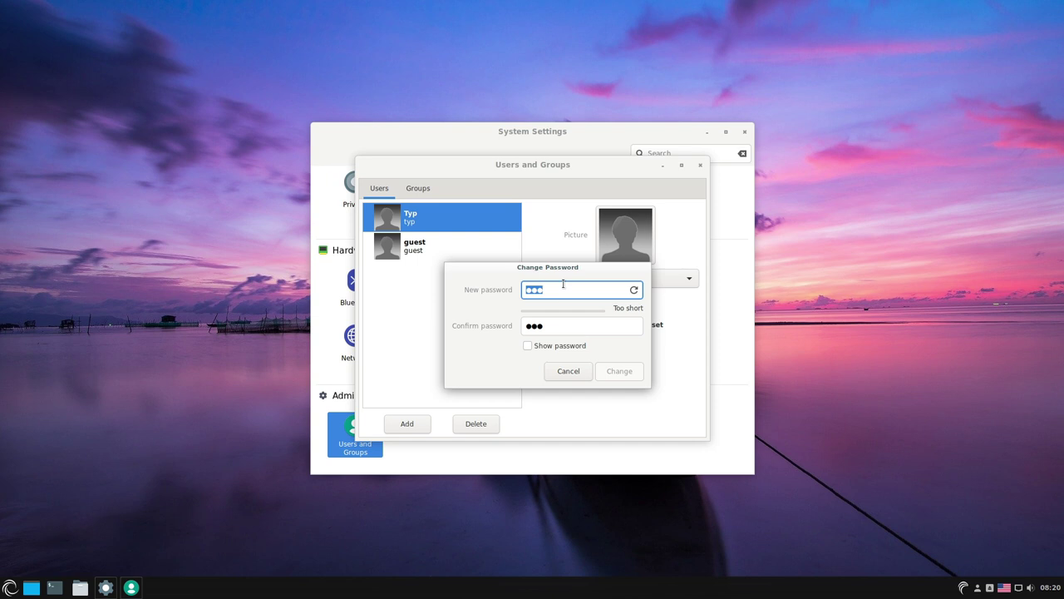
text(●●●●●●●)
key(Tab)
text(●●●●●●●)
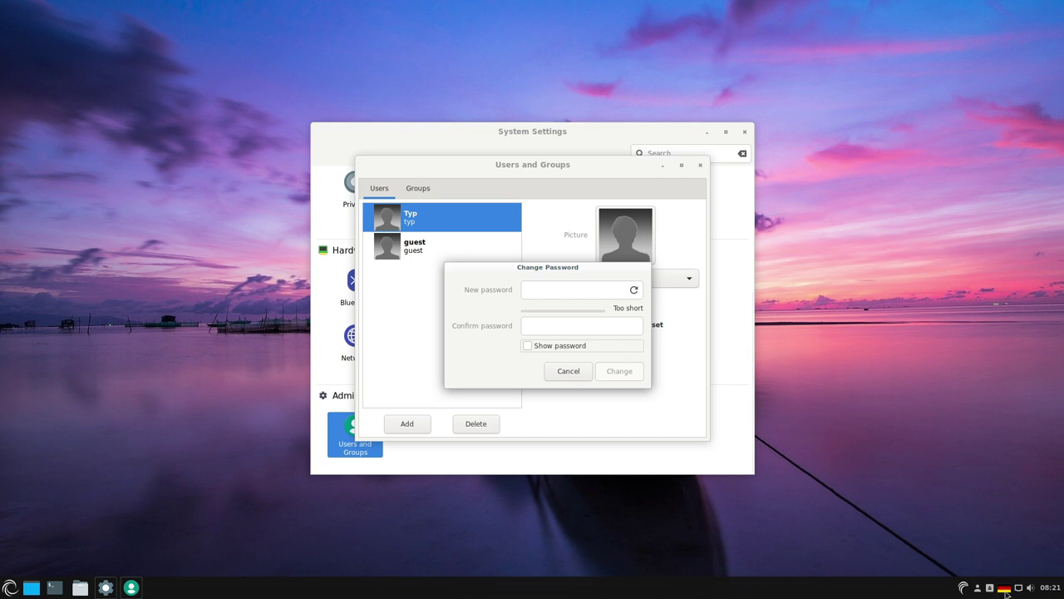
- Enter a longer password with its confirmation and save it for the account
click(559, 293)
text(a●●●●●●●●●●●)
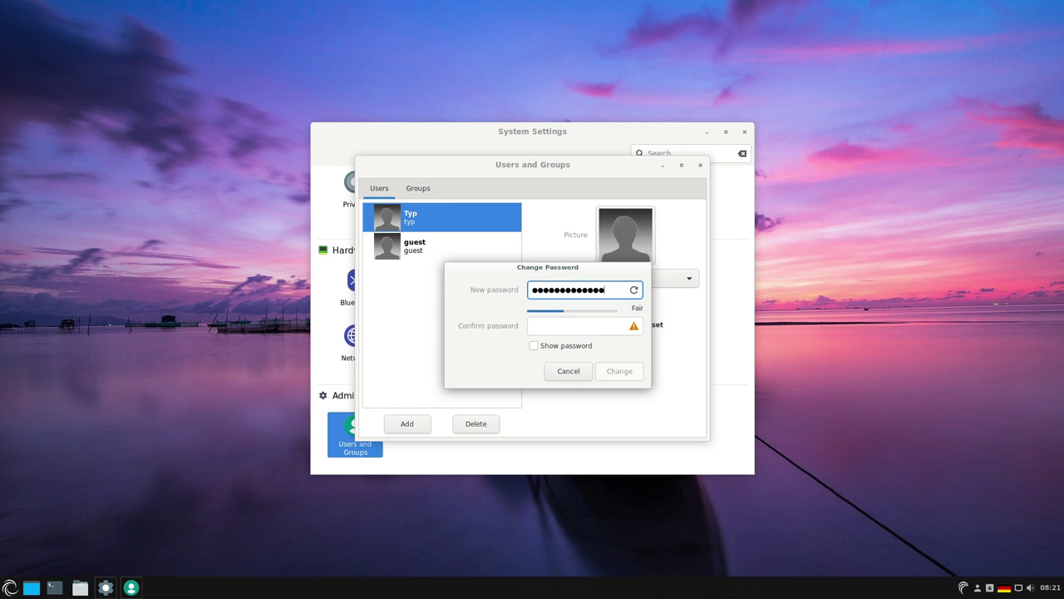
text(●●)
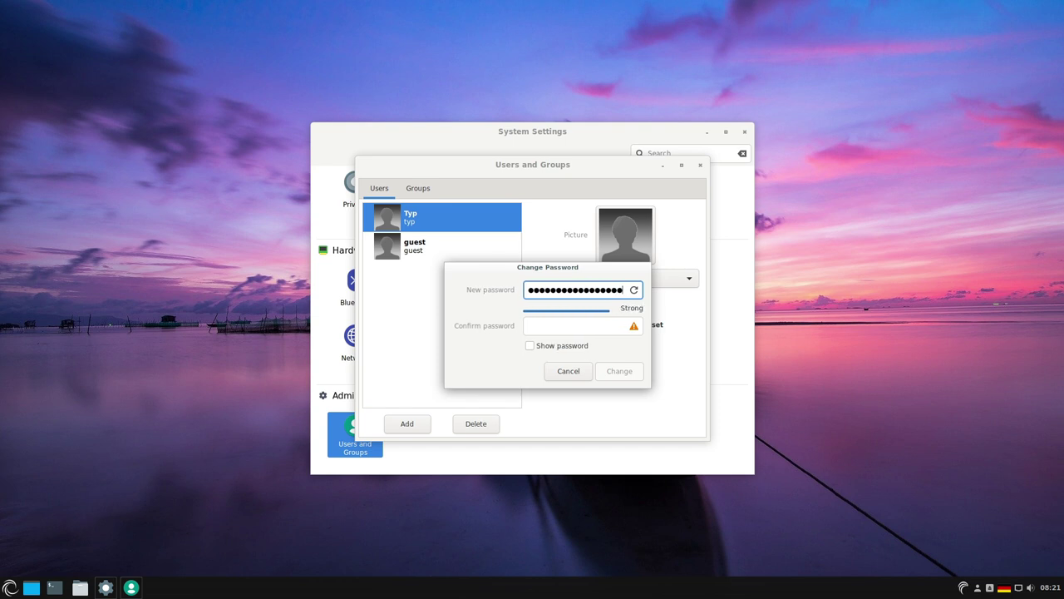
key(Tab)
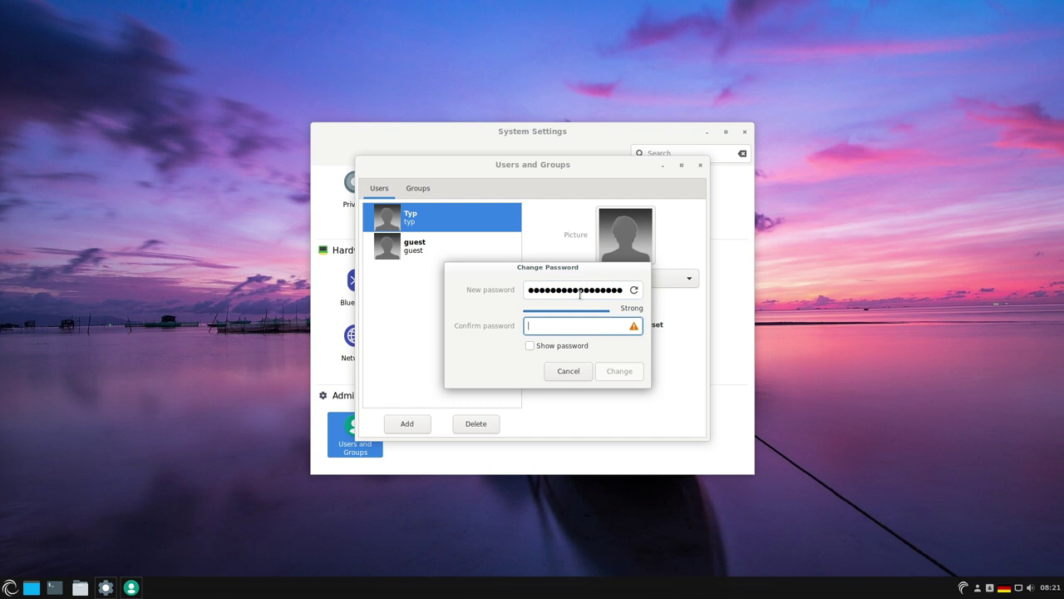
text(●●●●●●●●●●●●●●●●)
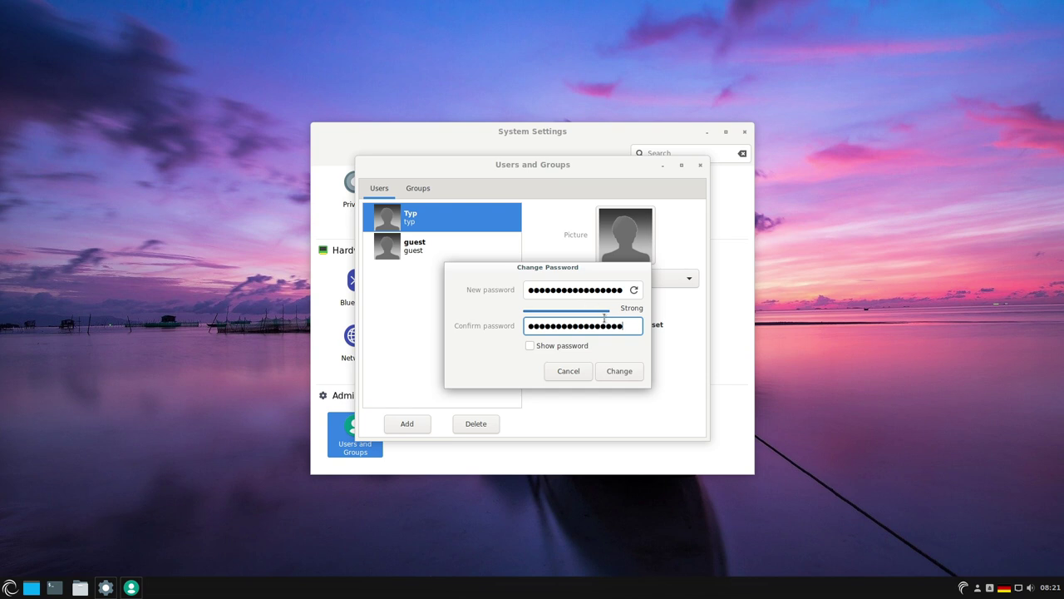
click(620, 372)
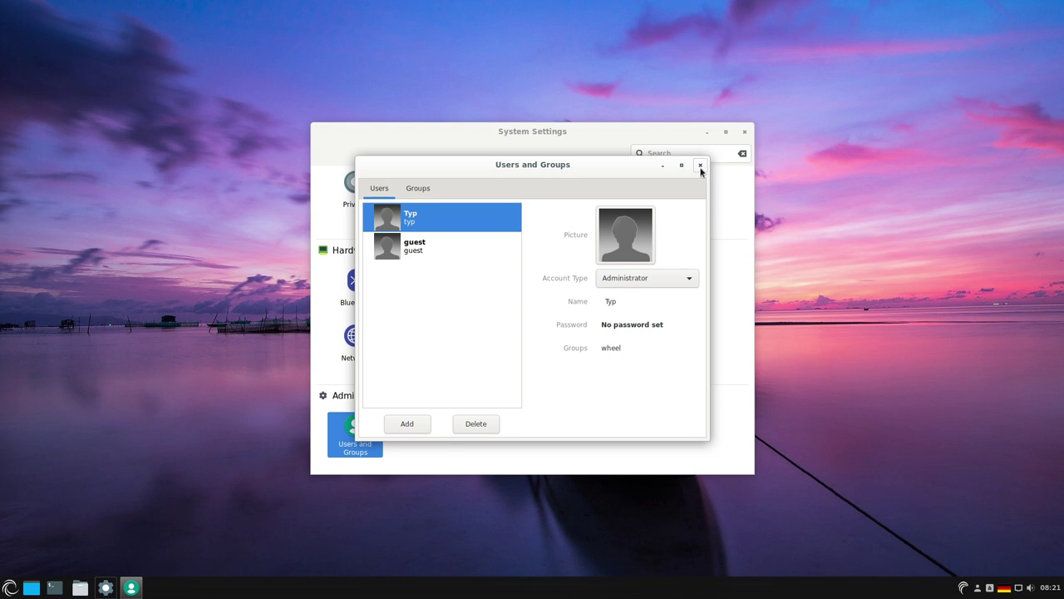
- Close Users and Groups and System Settings, then cancel the shutdown prompt
click(700, 166)
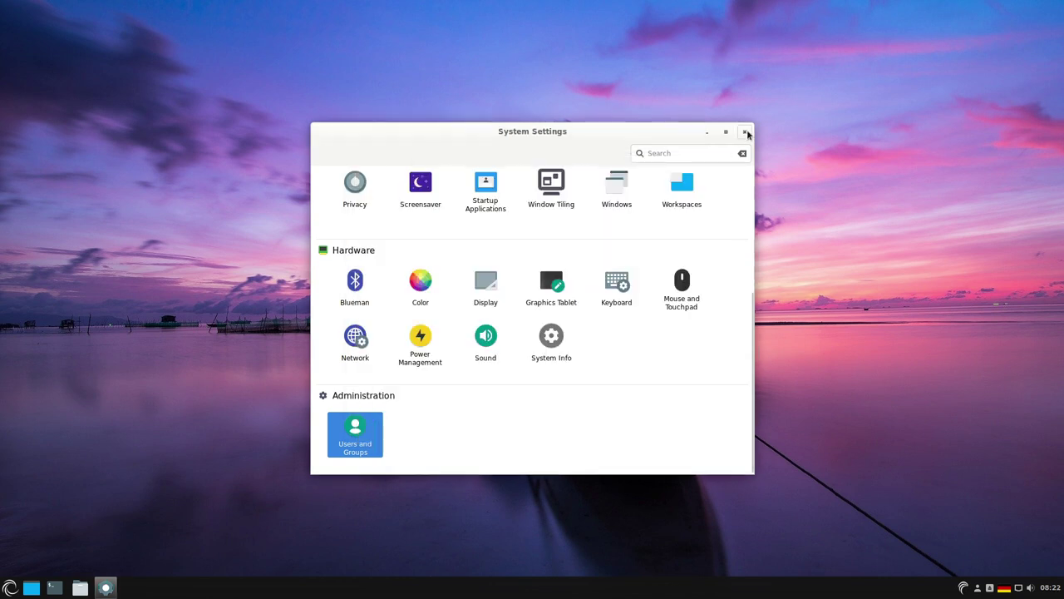
click(745, 131)
click(9, 588)
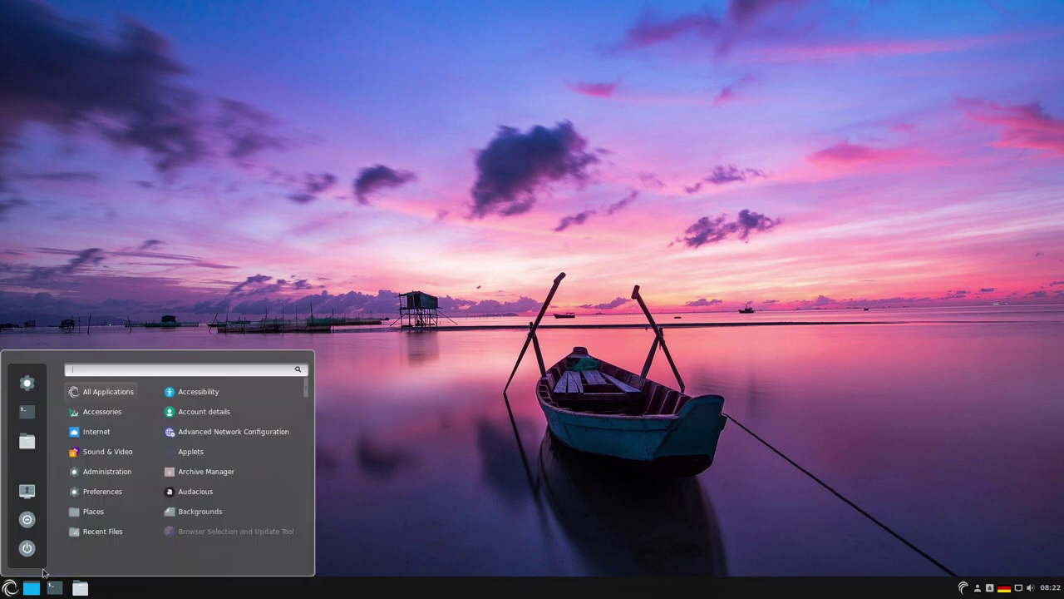
click(39, 551)
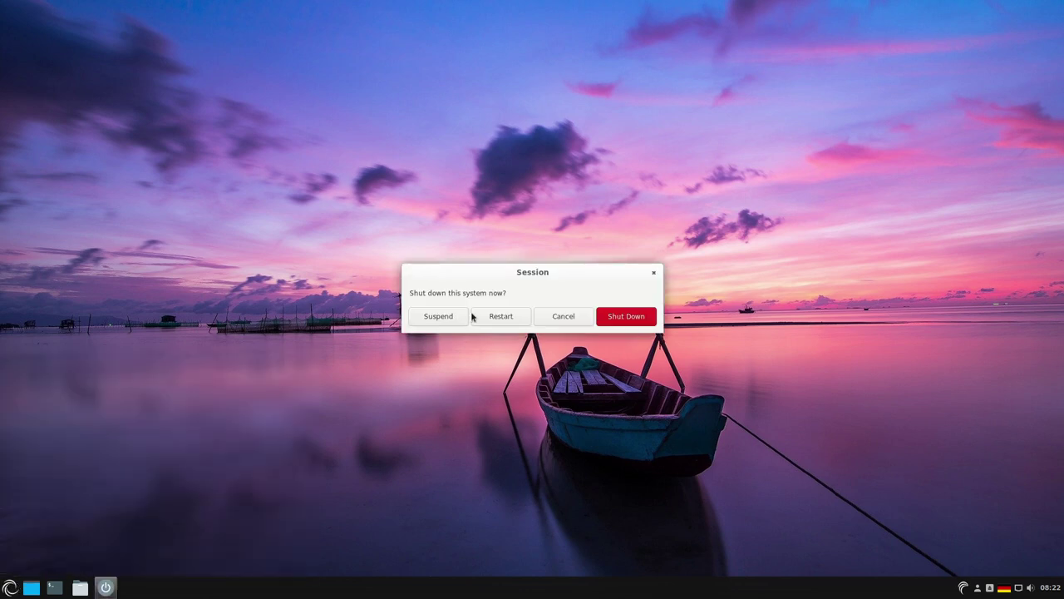
click(655, 274)
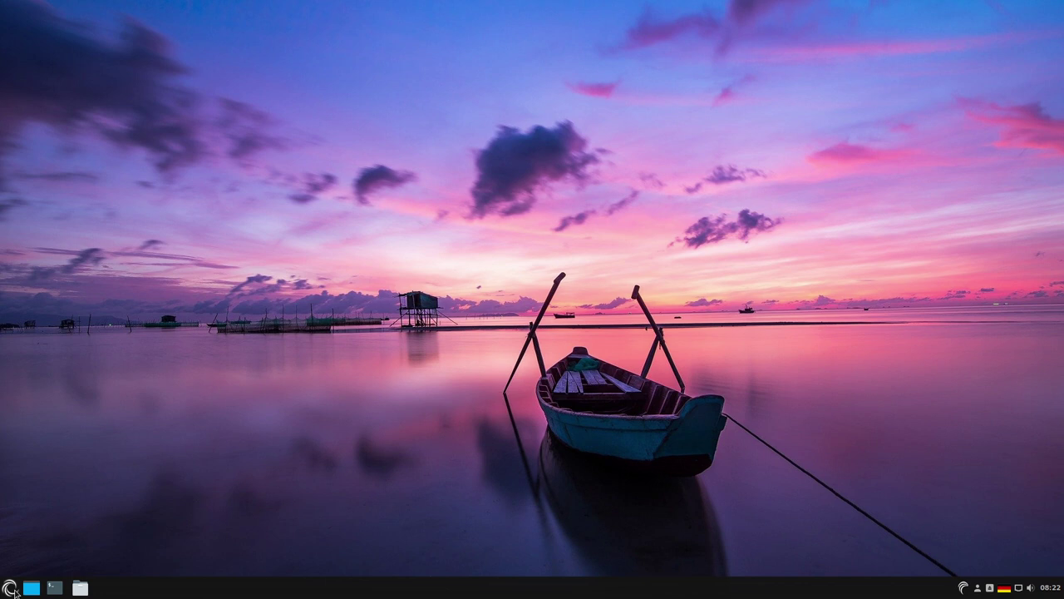
click(10, 588)
- Log out and sign back in as the administrator user with the Cinnamon session
click(27, 521)
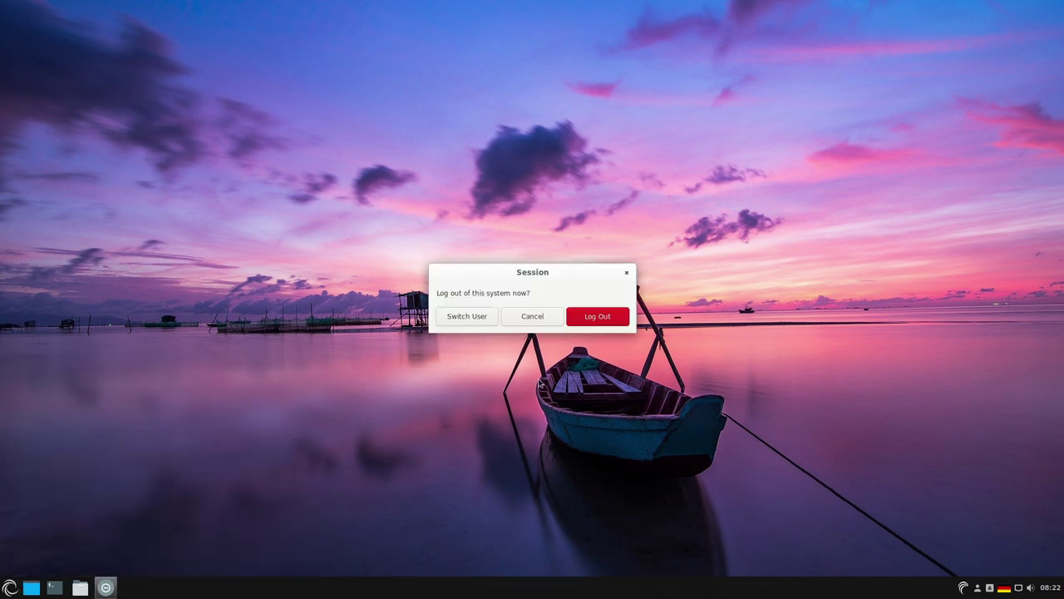
click(605, 316)
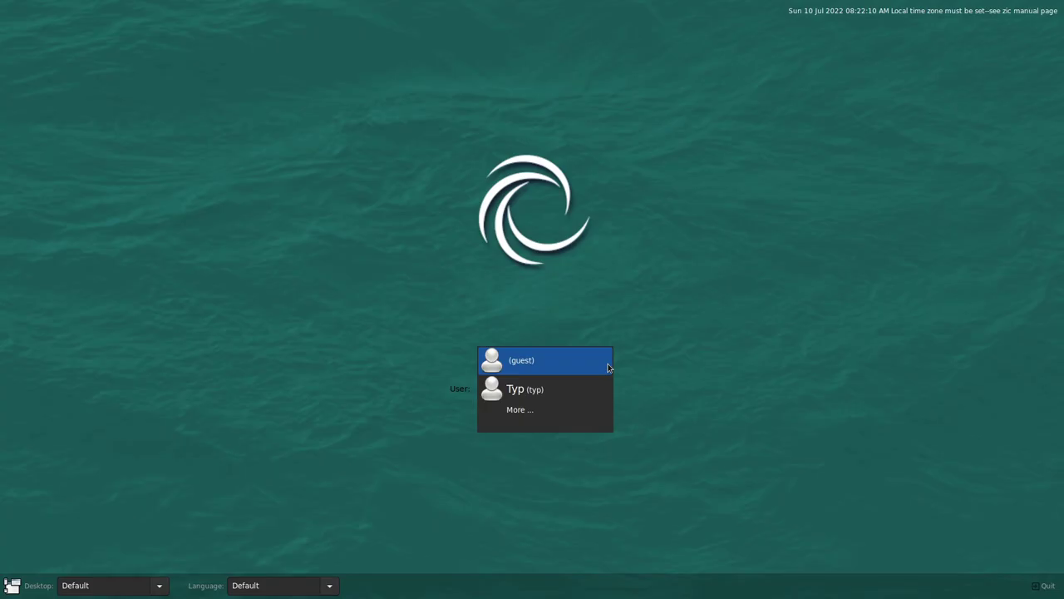
click(515, 390)
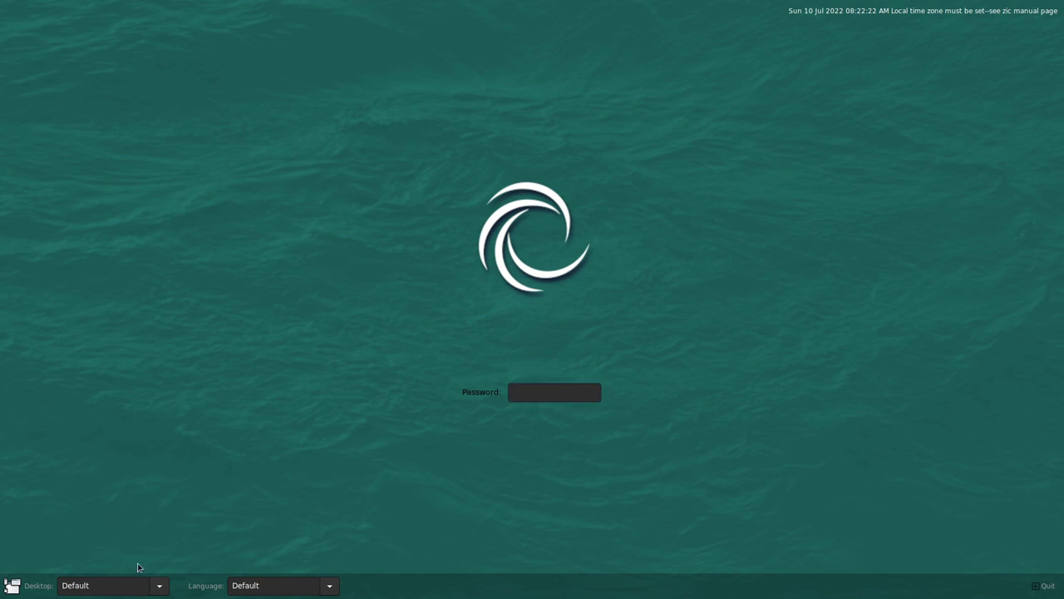
click(152, 587)
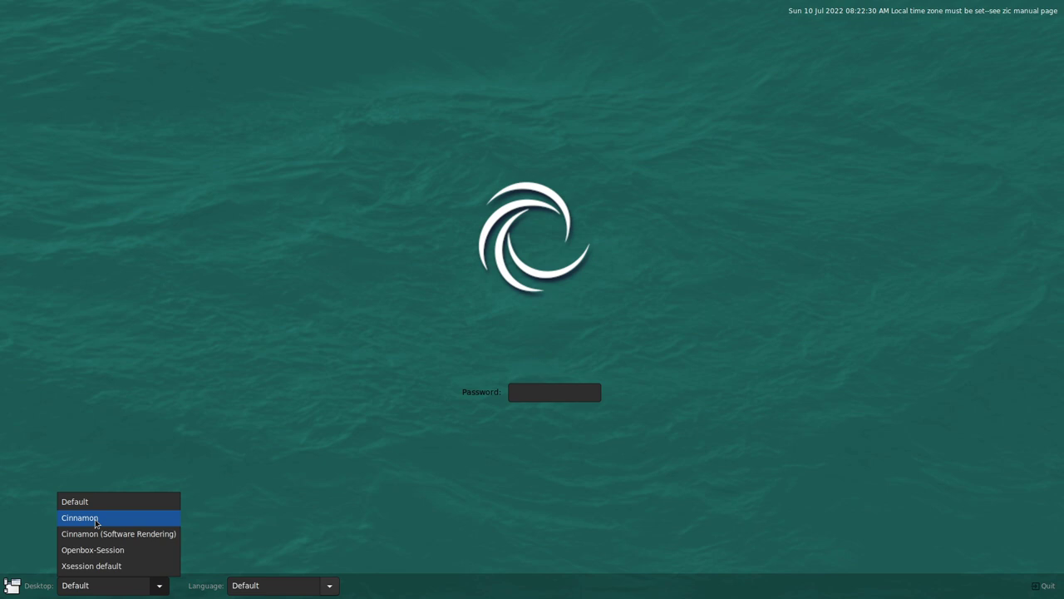
click(96, 523)
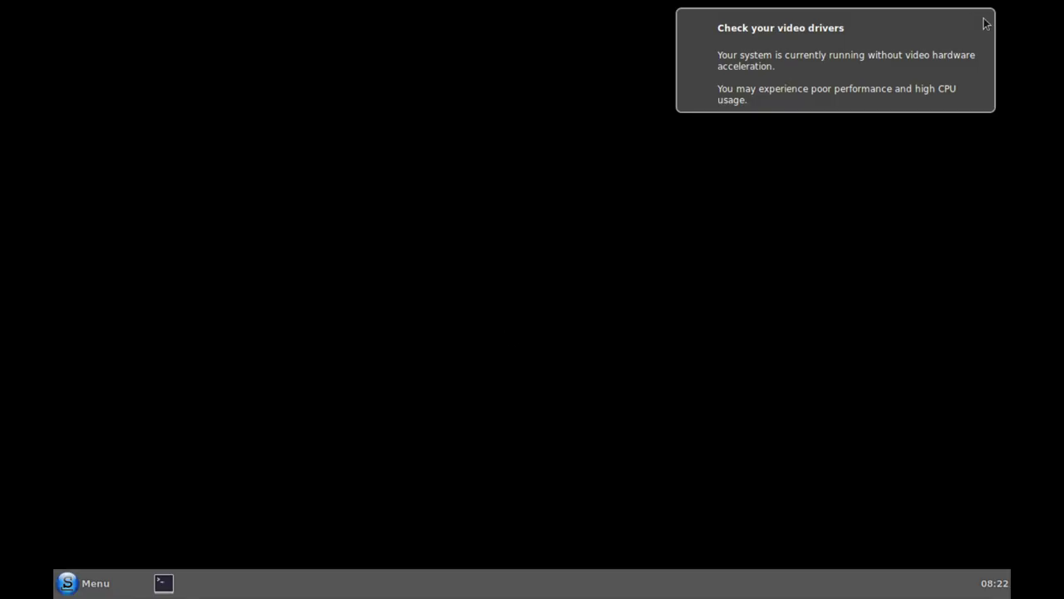
- Set the desktop background to the Thanneer Bhavi sunset image, then go to the Themes page
click(987, 23)
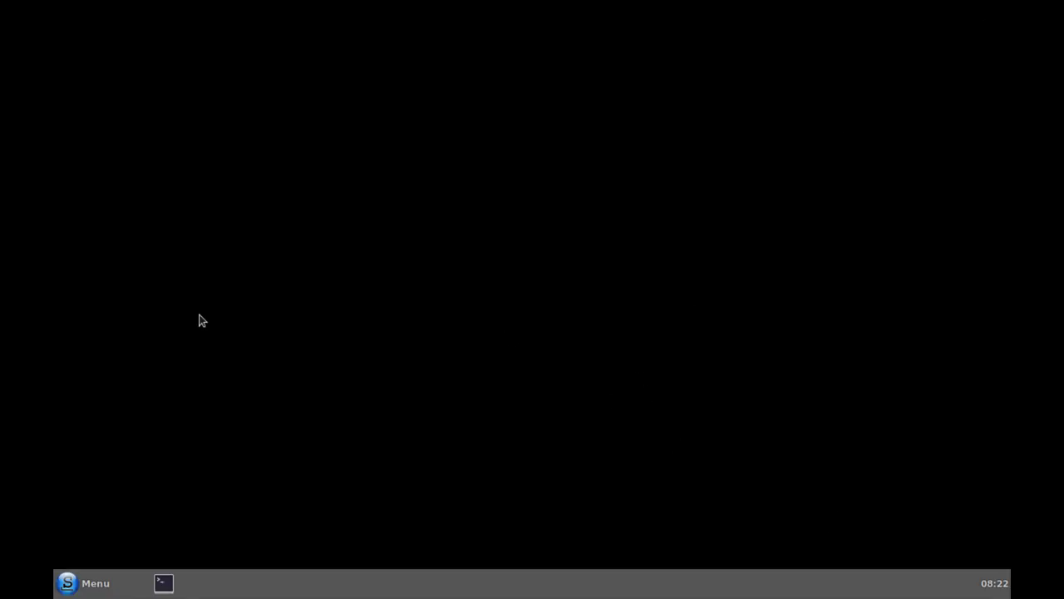
click(69, 585)
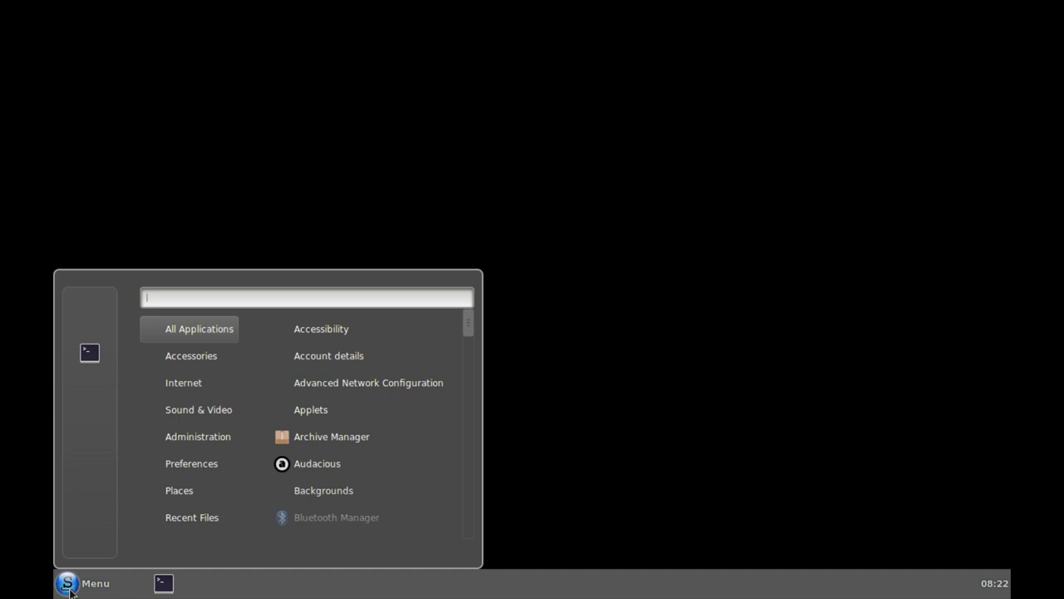
click(108, 295)
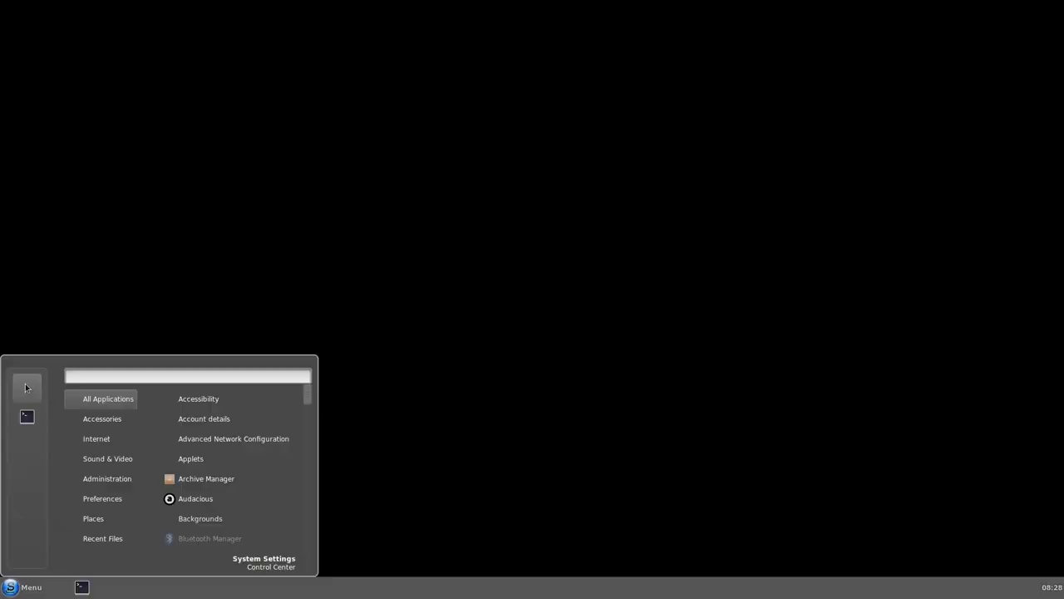
click(26, 387)
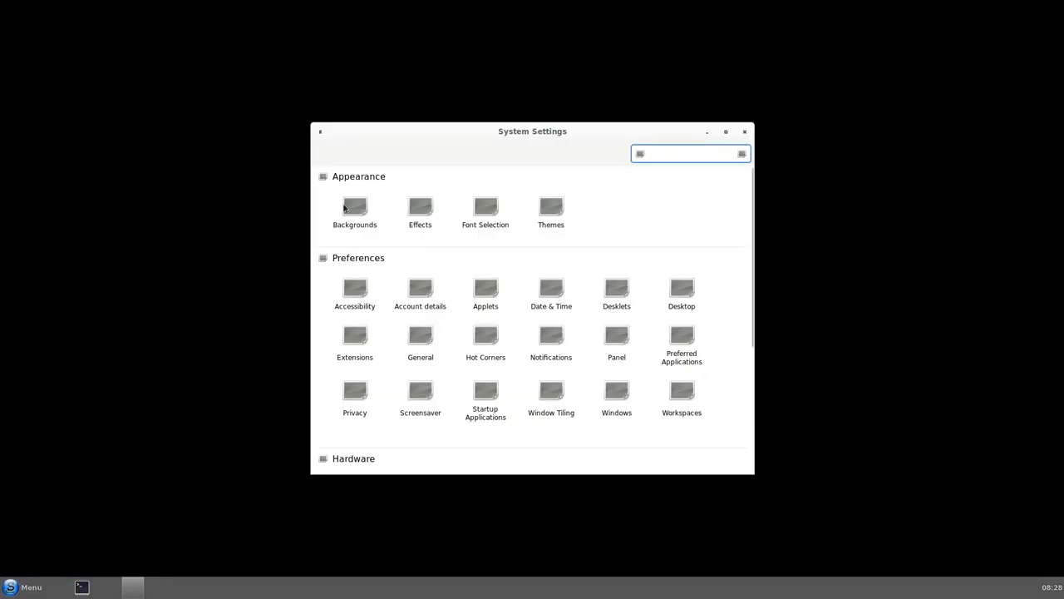
click(361, 208)
click(464, 215)
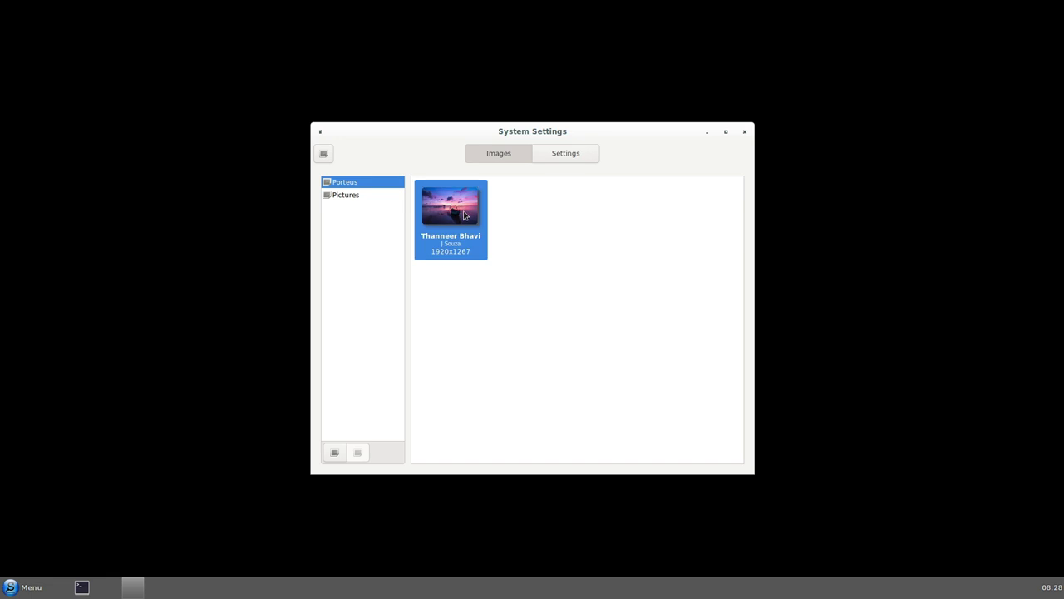
click(346, 196)
click(344, 182)
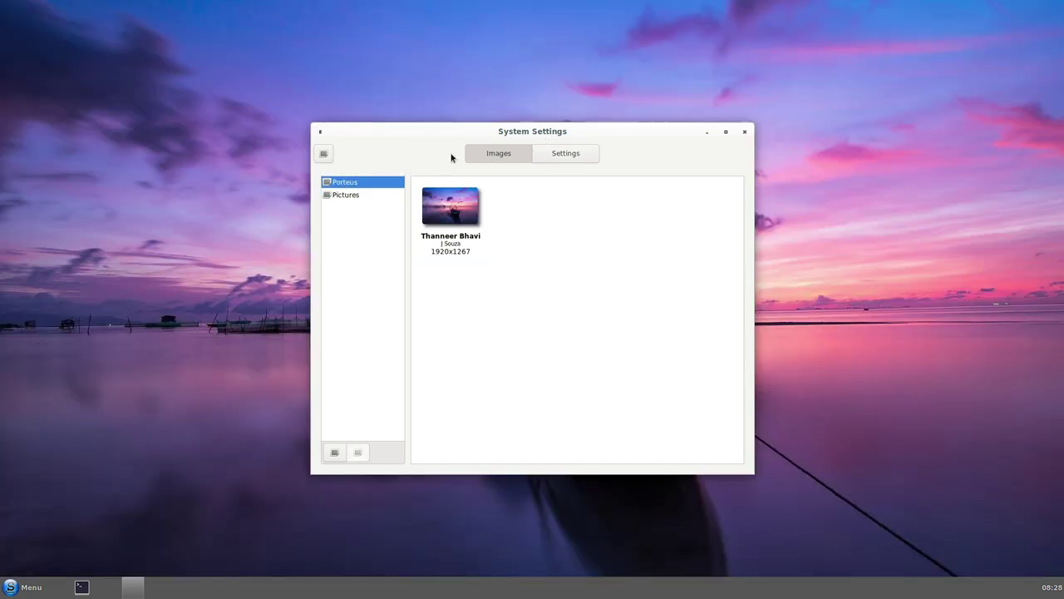
click(324, 154)
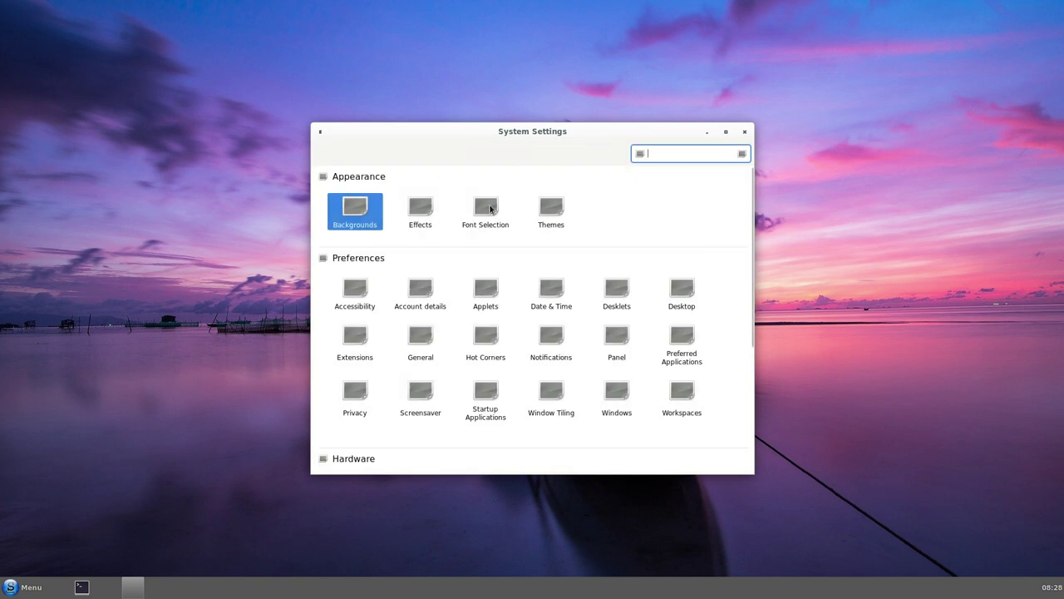
click(554, 208)
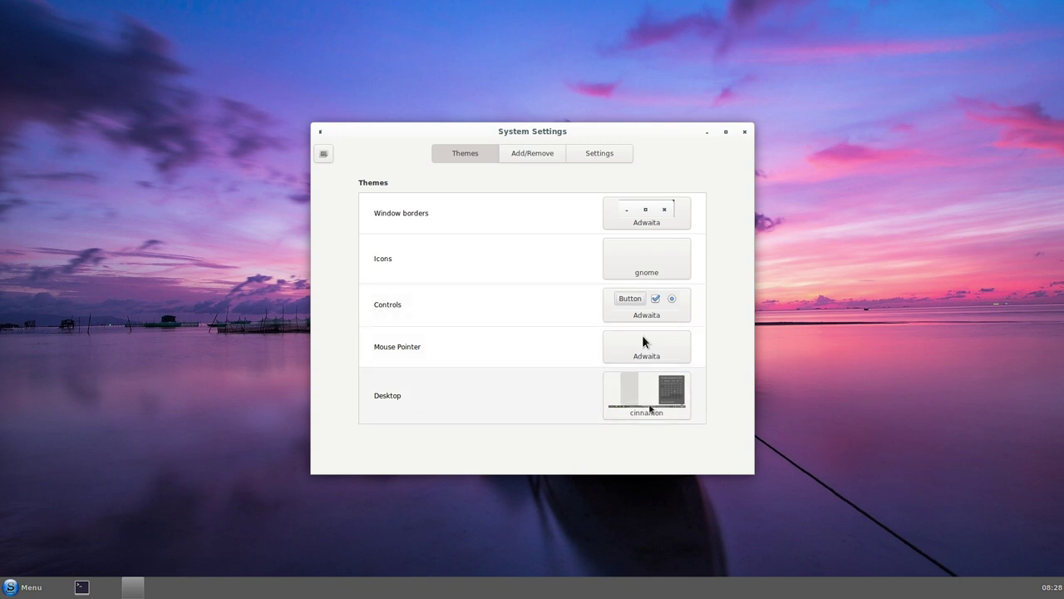
- Review the desktop, controls and miscellaneous theme options, keeping the Cinnamon theme, and glance at desktop effects
click(642, 407)
click(739, 392)
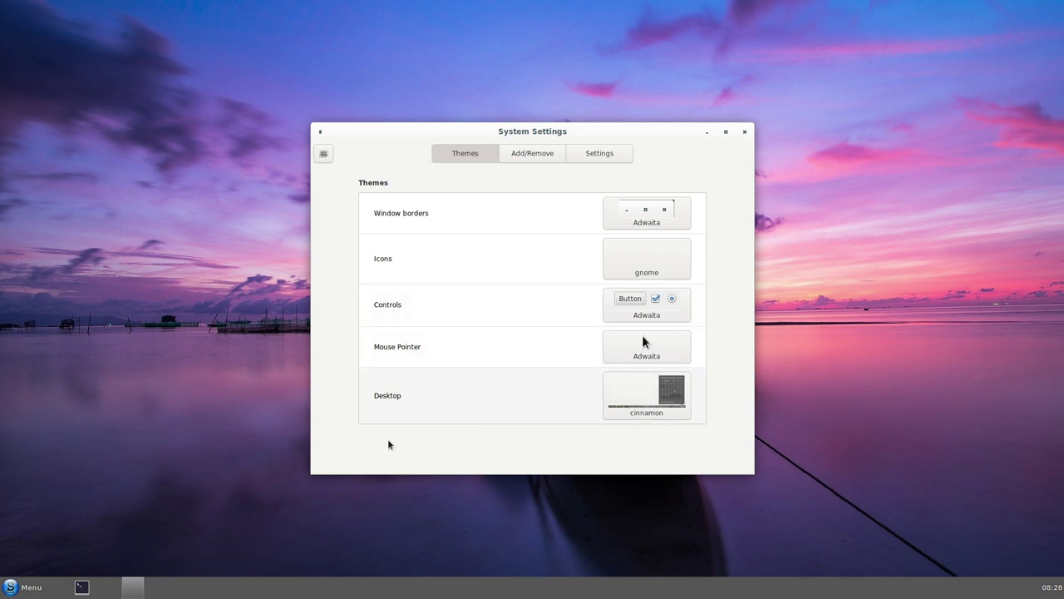
click(17, 588)
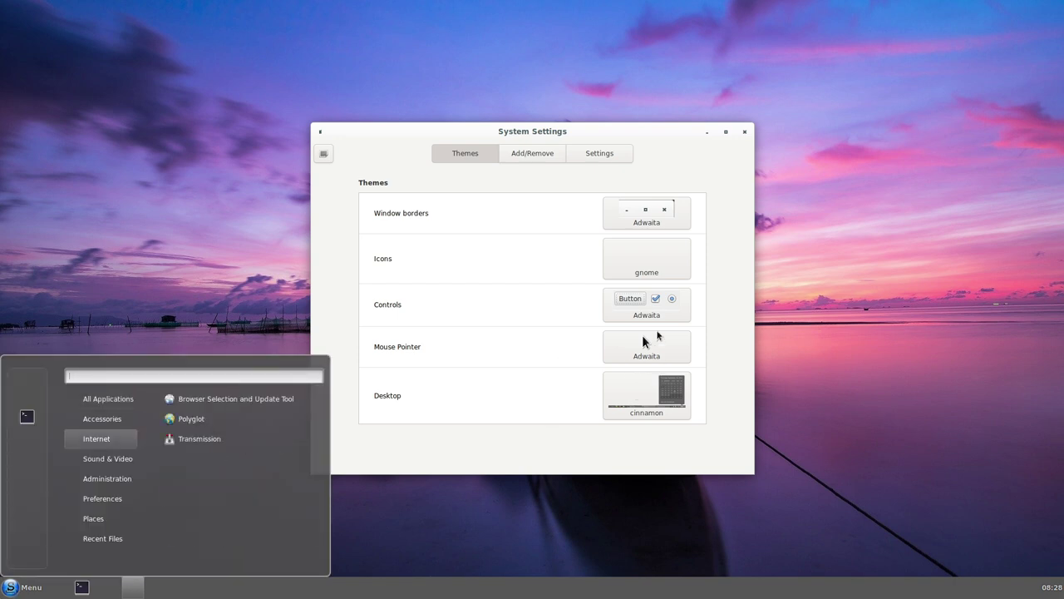
click(657, 335)
click(639, 317)
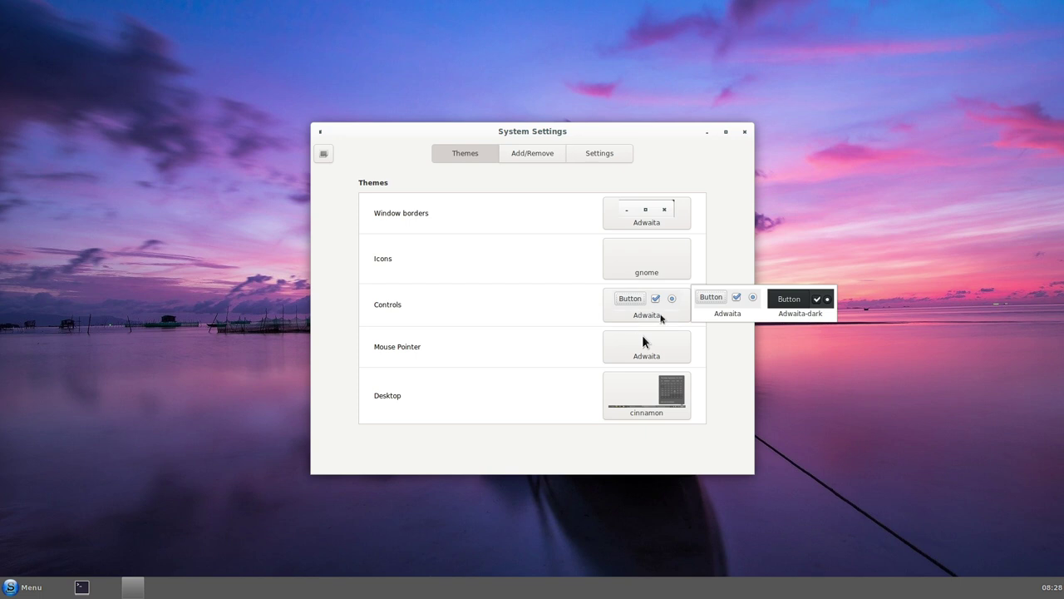
click(466, 167)
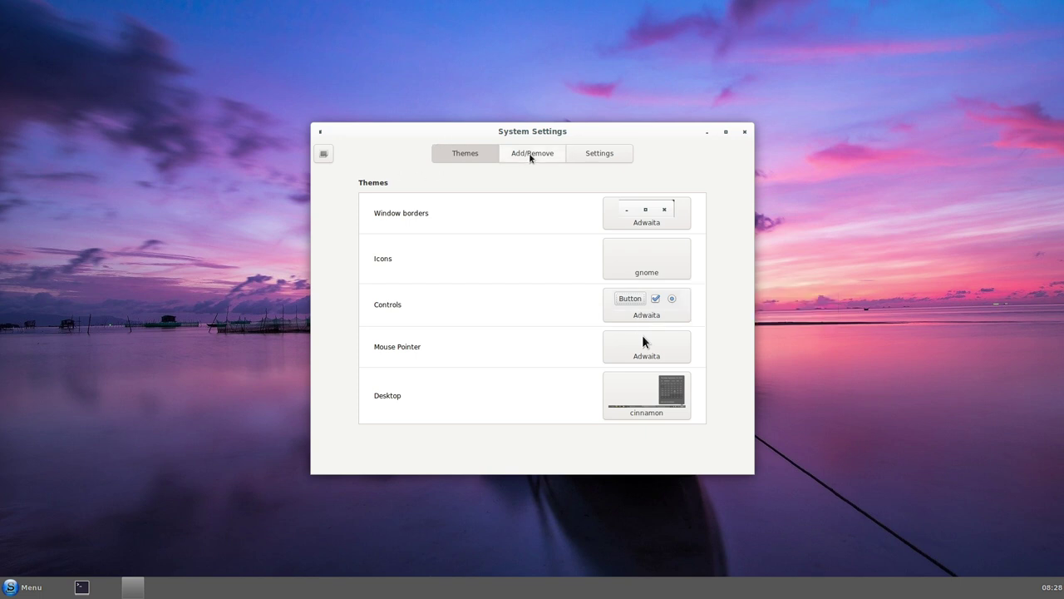
click(590, 155)
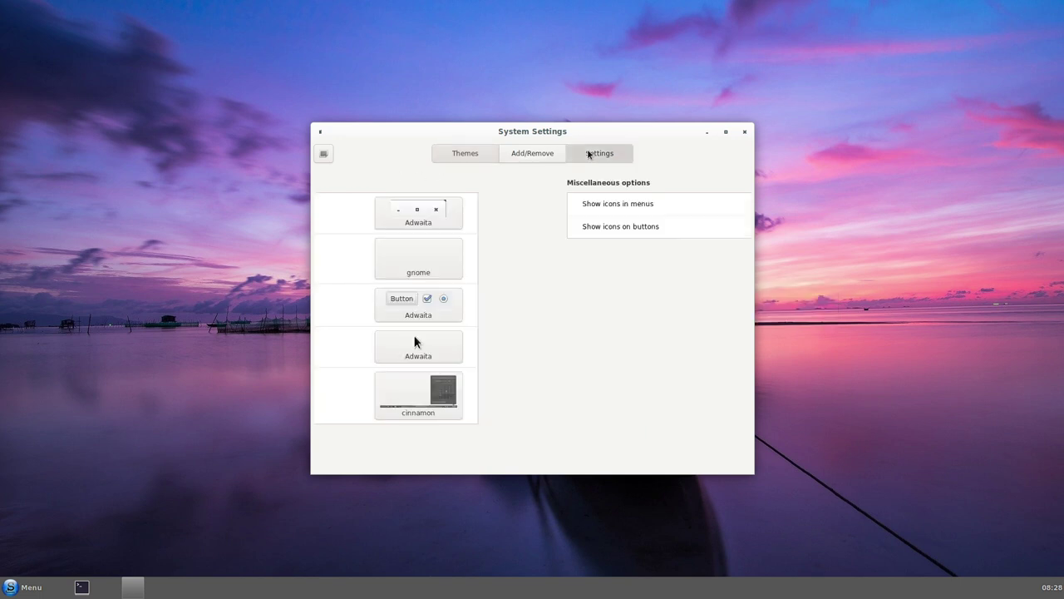
click(324, 154)
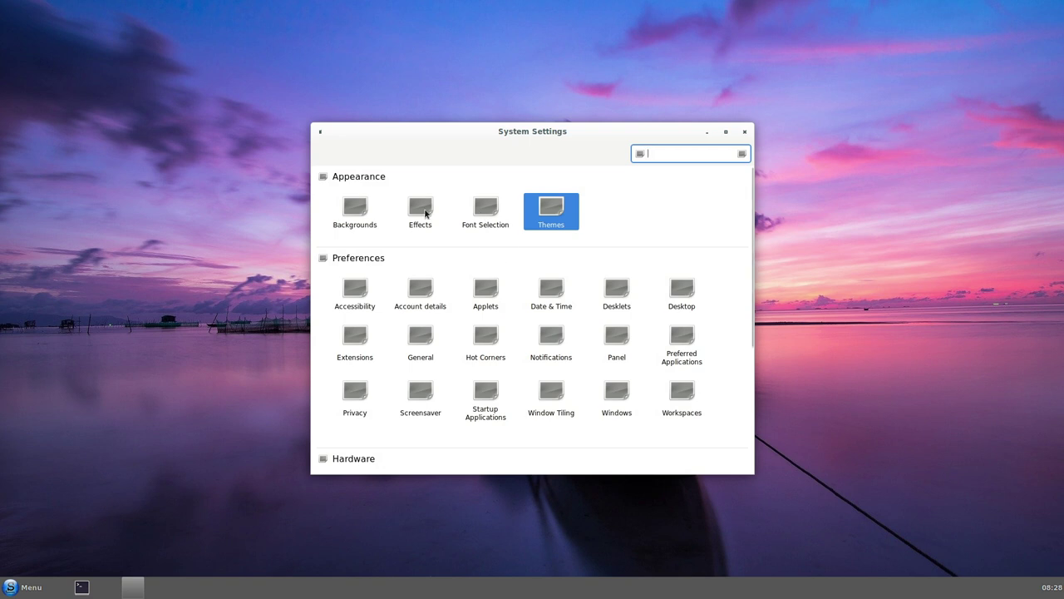
click(425, 213)
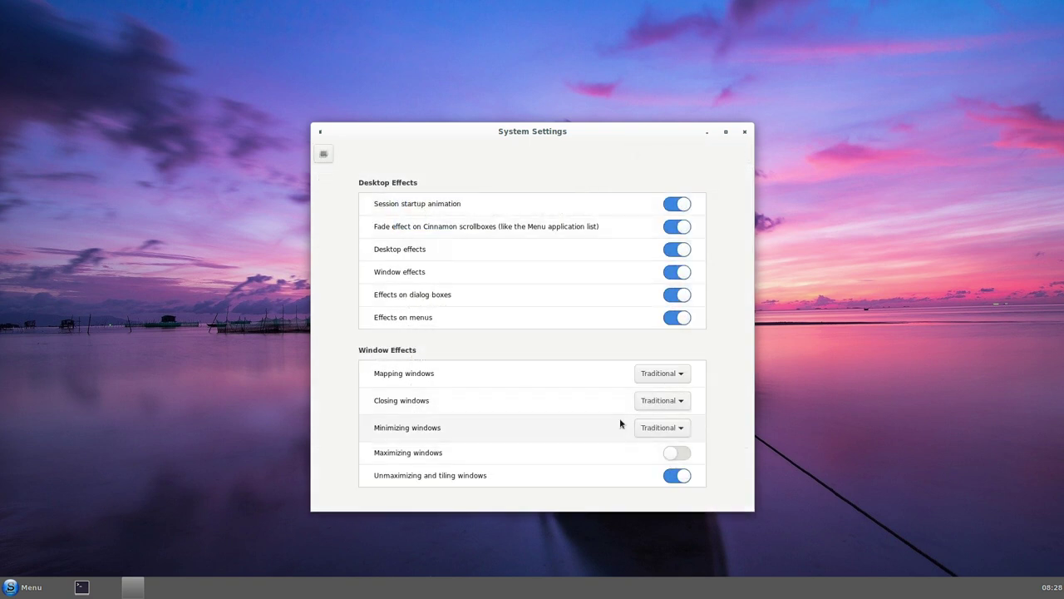
click(325, 154)
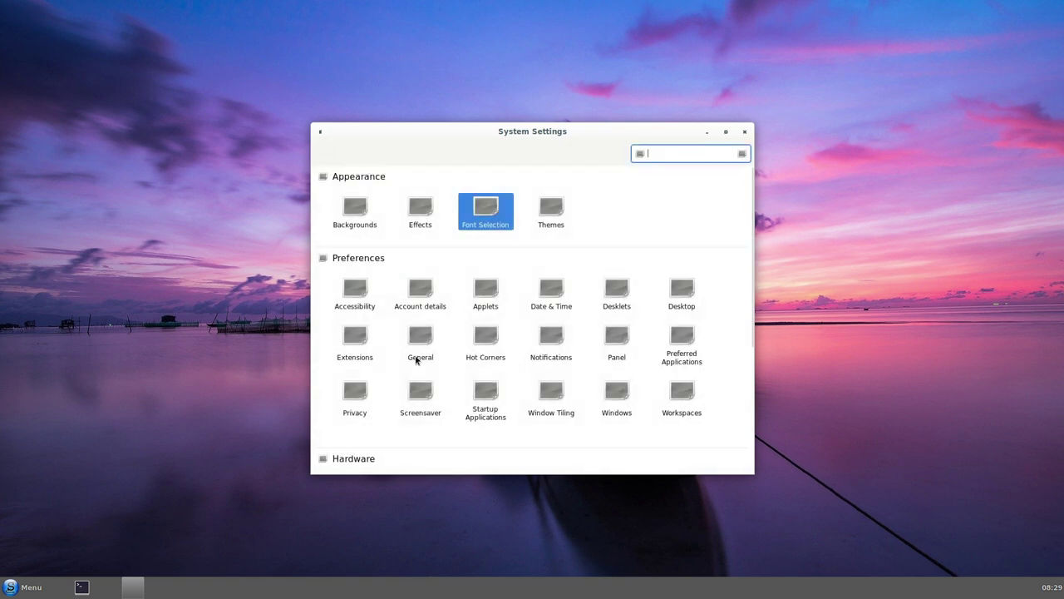
- Switch the icon theme to Paper and return to the System Settings overview
scroll(417, 358, down, 2)
scroll(518, 382, down, 2)
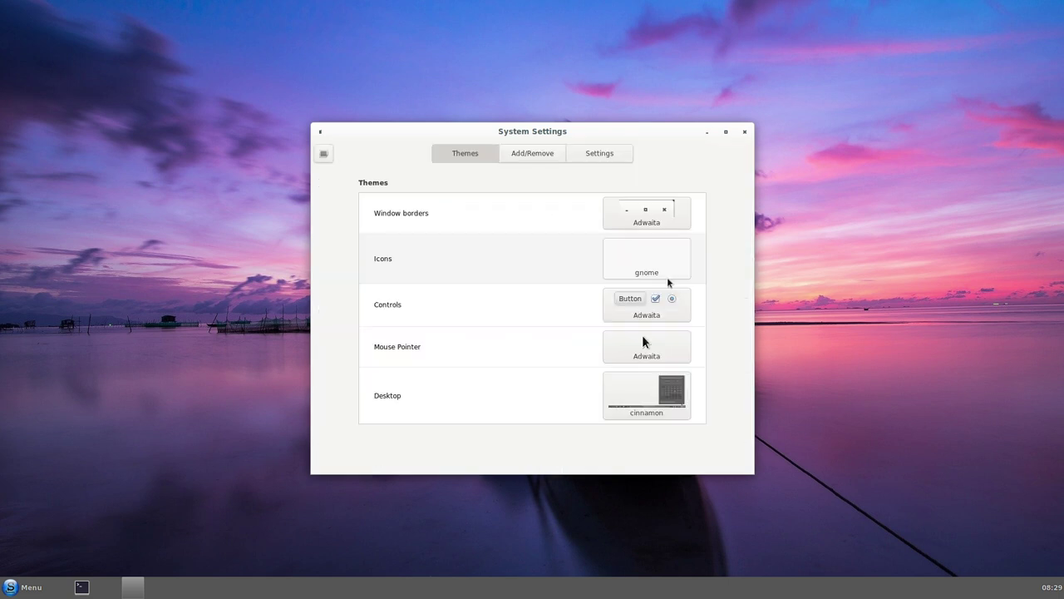
click(657, 275)
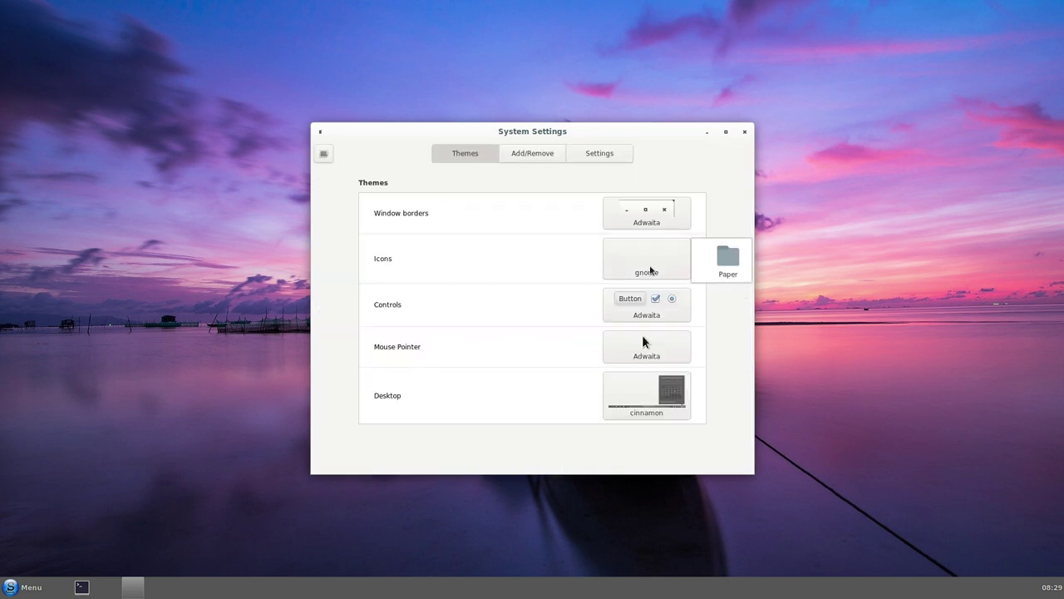
click(716, 262)
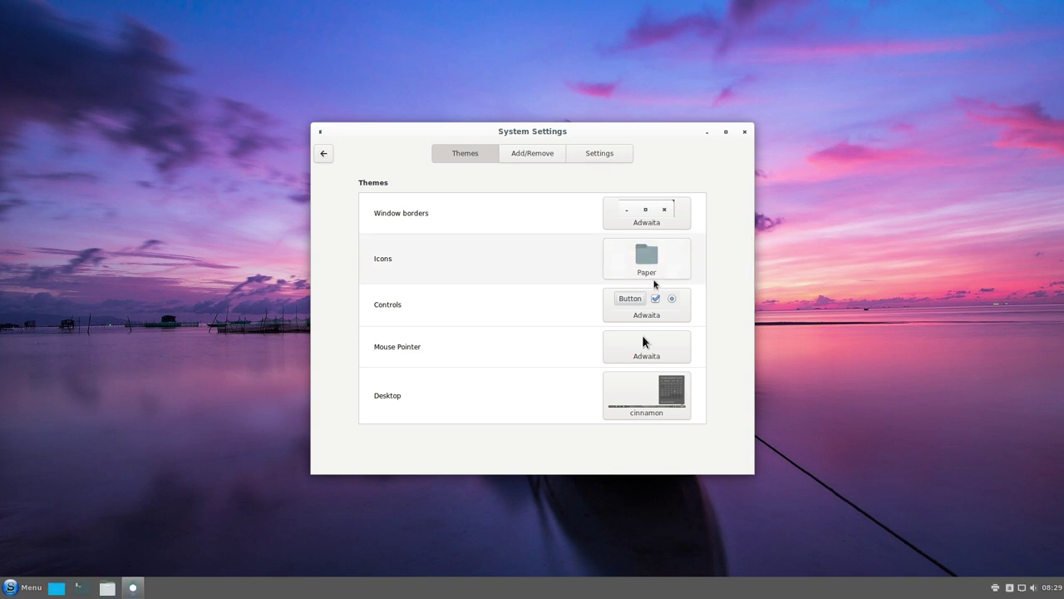
click(325, 155)
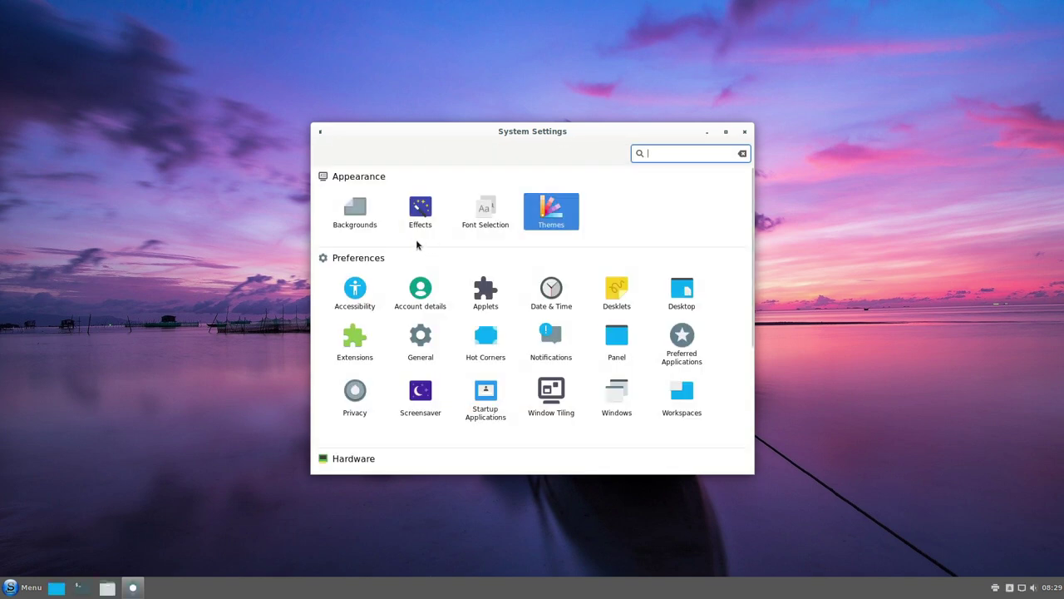
click(33, 583)
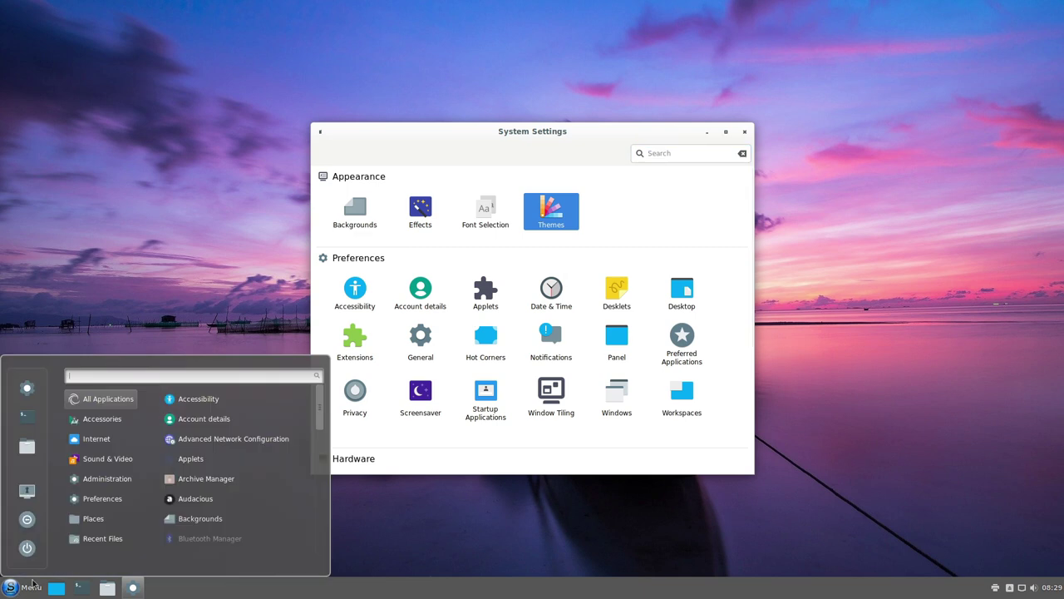
- Open the Menu applet's configuration window from the panel menu button
click(399, 451)
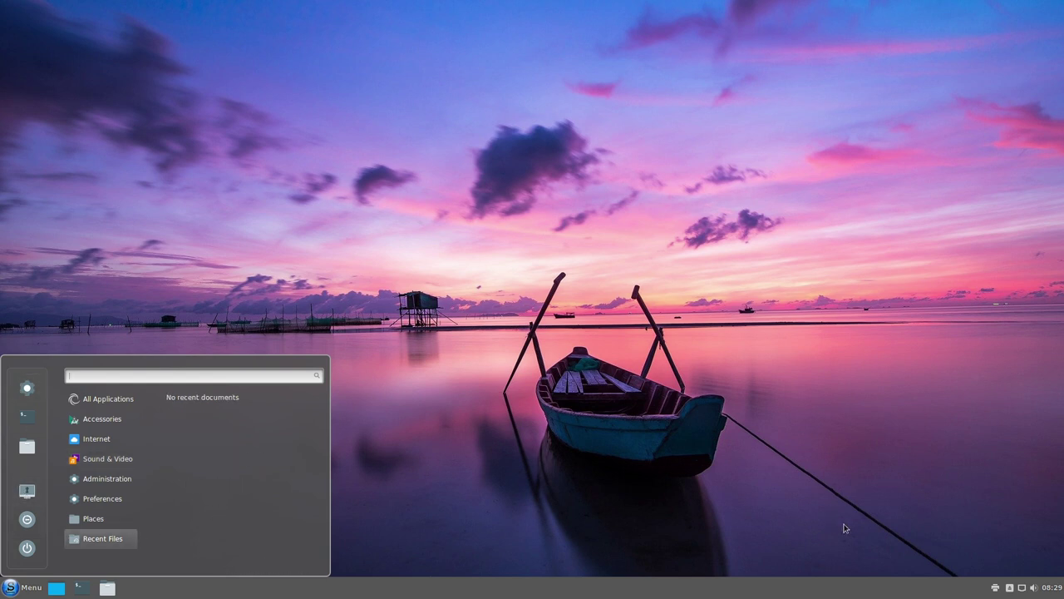
click(958, 587)
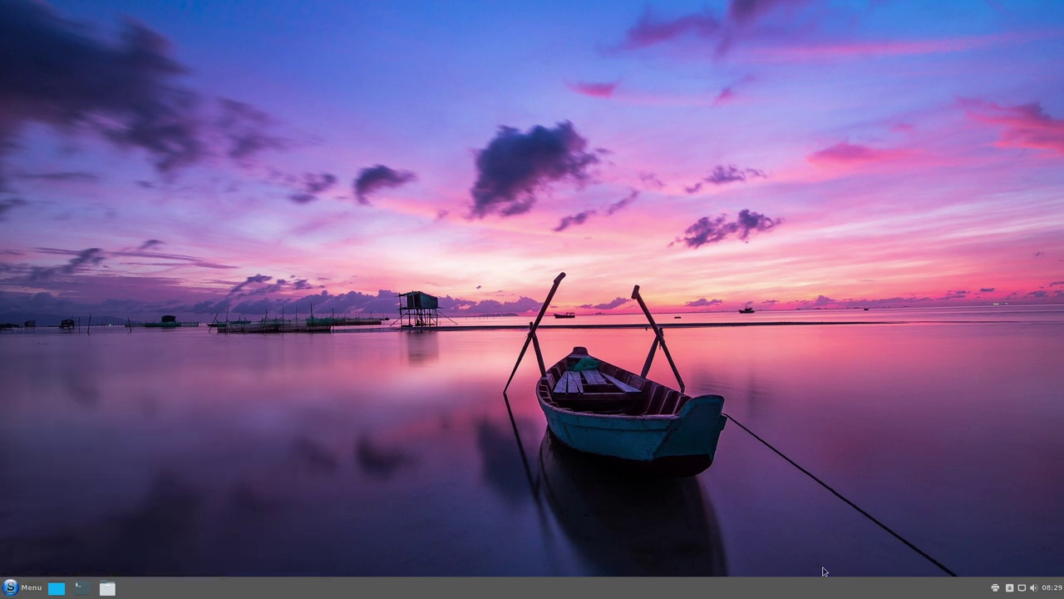
right_click(11, 592)
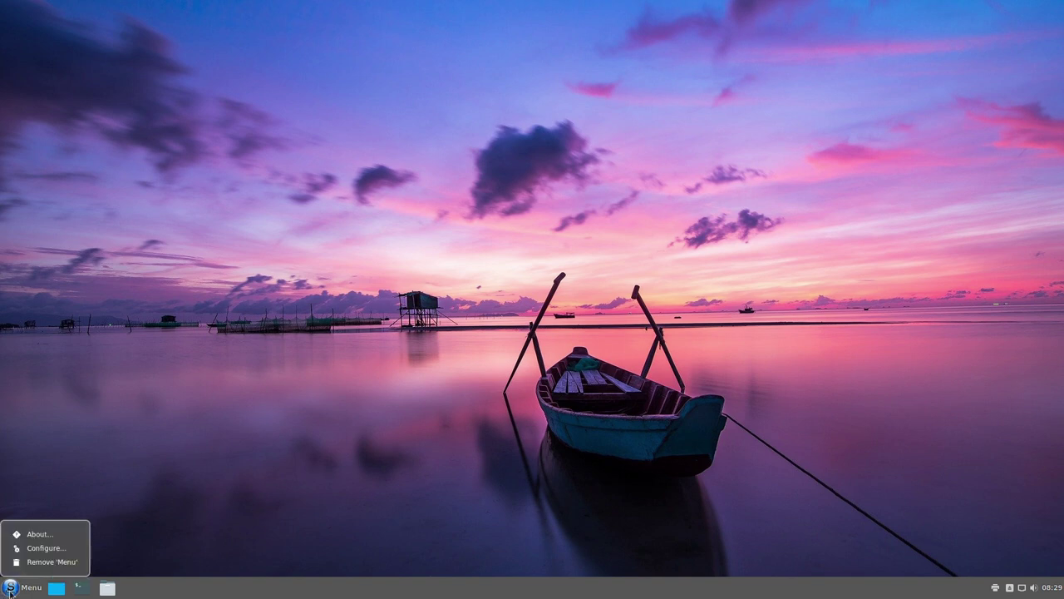
click(38, 550)
right_click(18, 591)
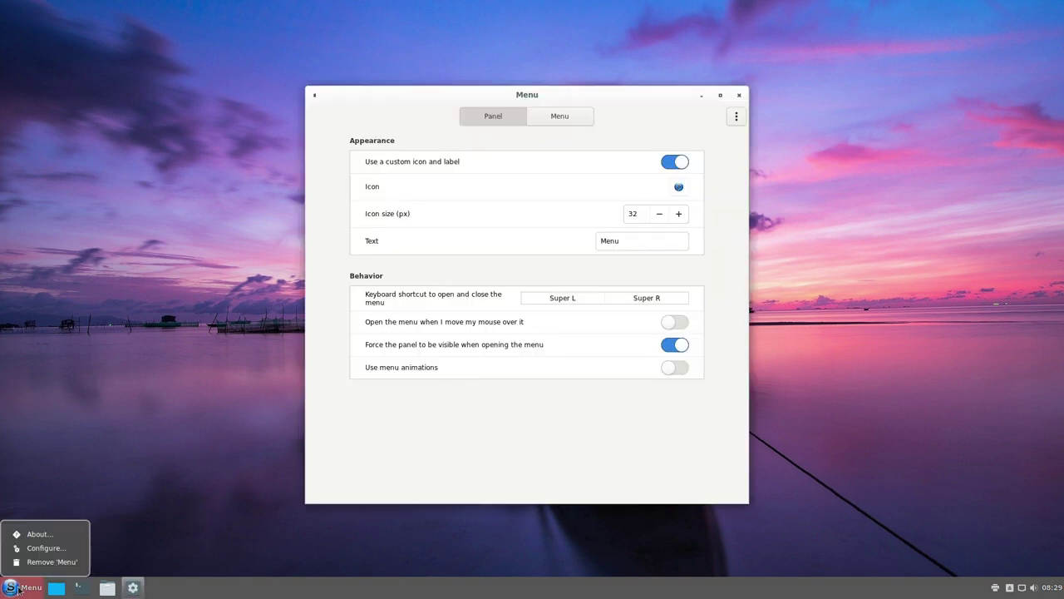
click(502, 433)
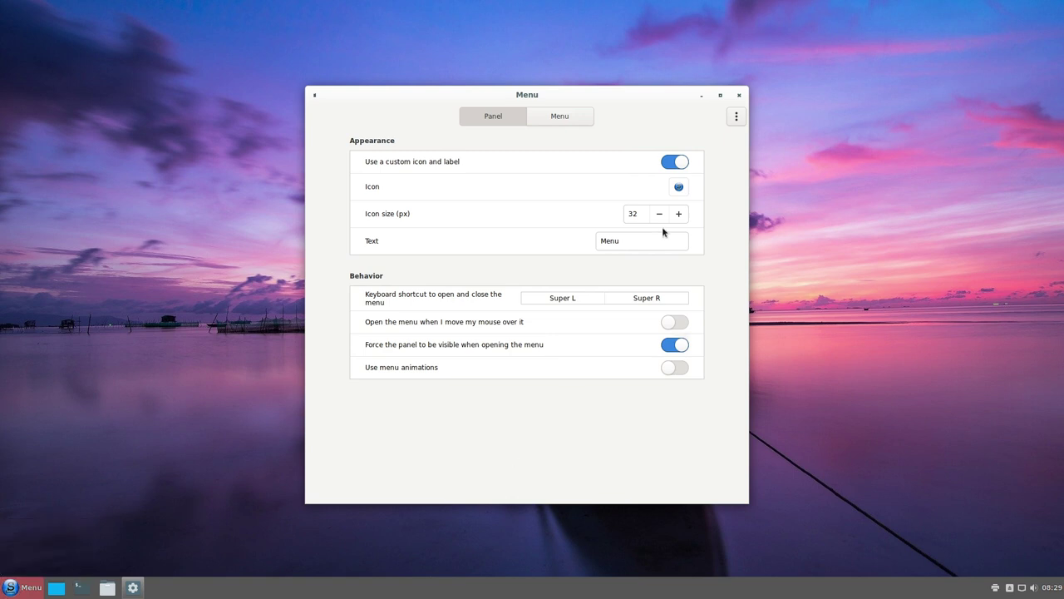
- Browse the icon chooser and try the cinnamon-symbolic icon, found by searching 'cin'
click(678, 187)
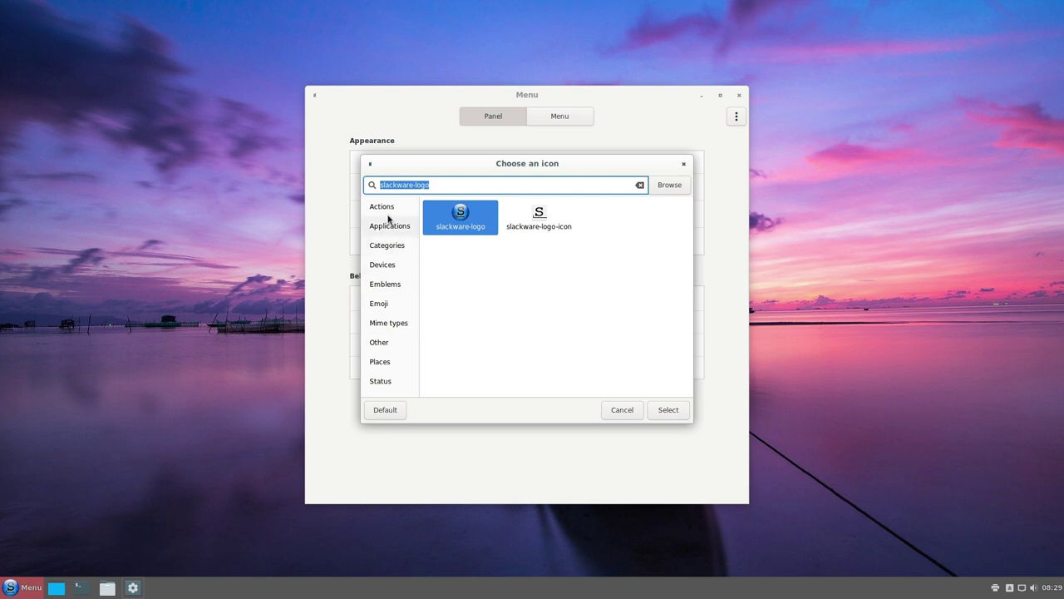
click(640, 185)
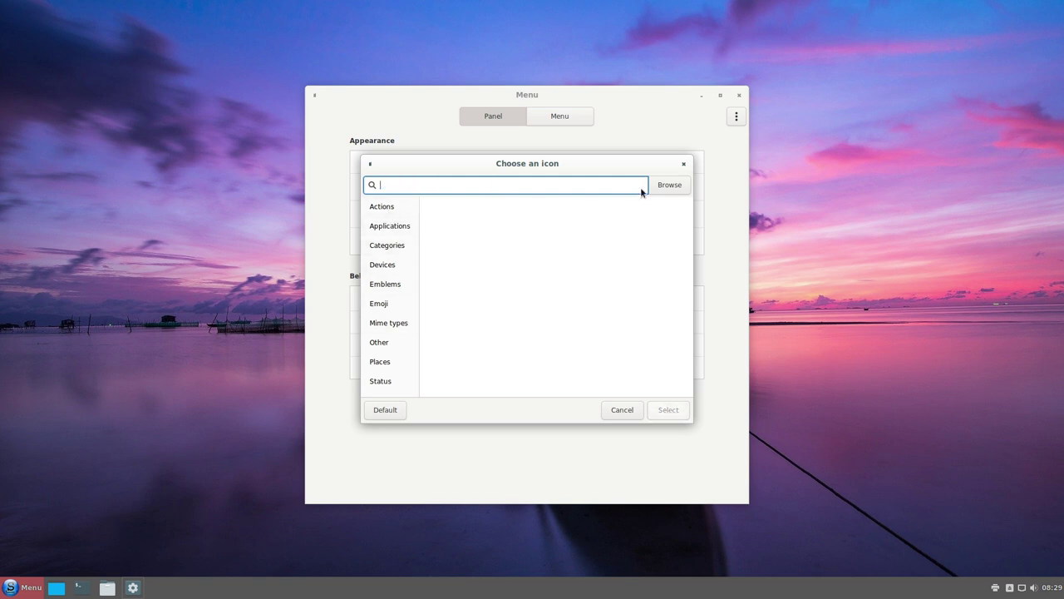
click(387, 205)
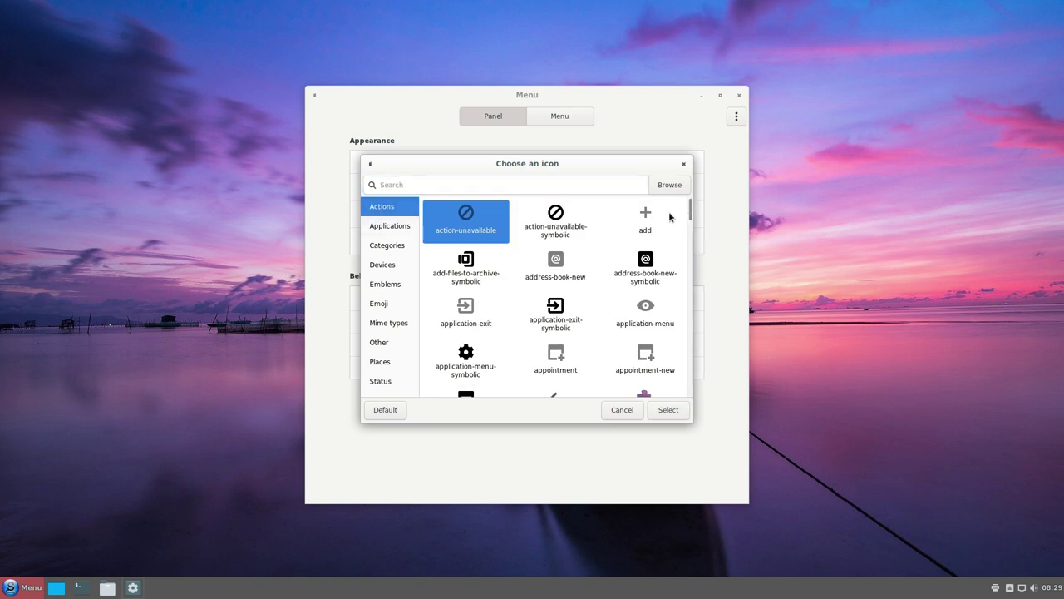
scroll(669, 219, down, 1)
scroll(603, 277, down, 10)
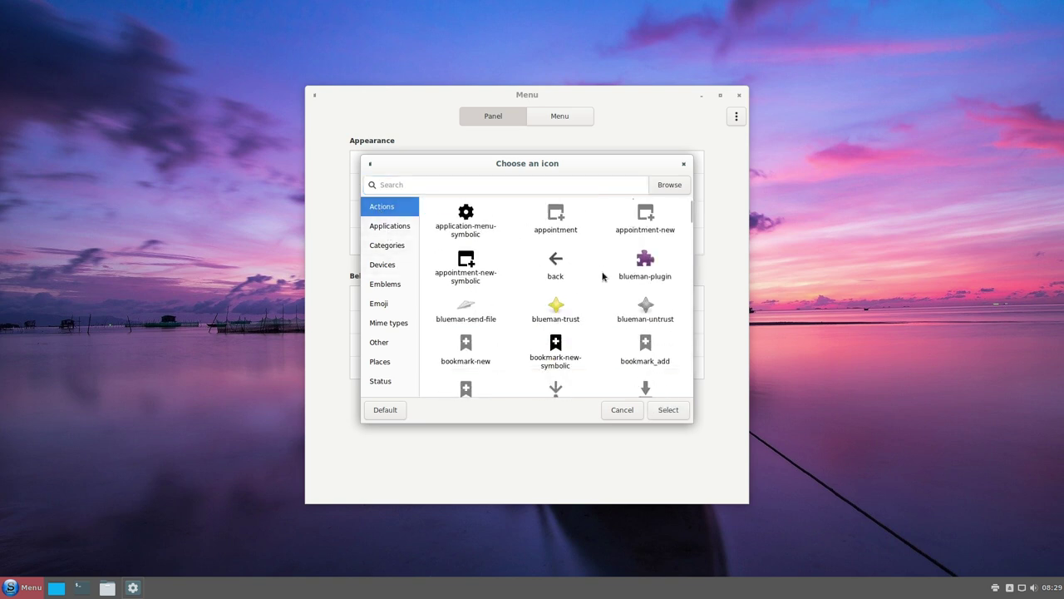
scroll(603, 277, down, 15)
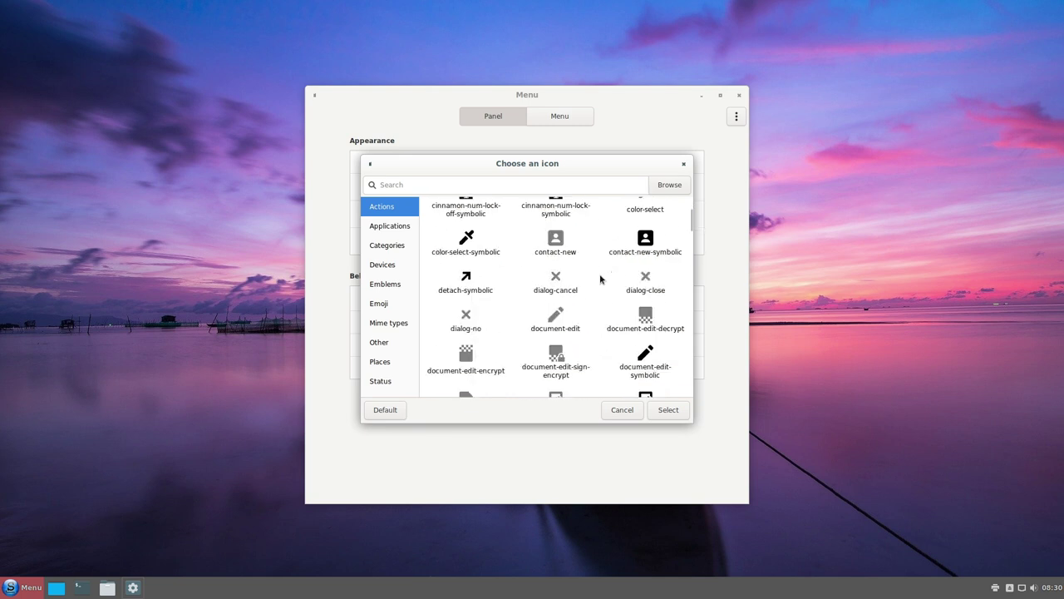
click(465, 185)
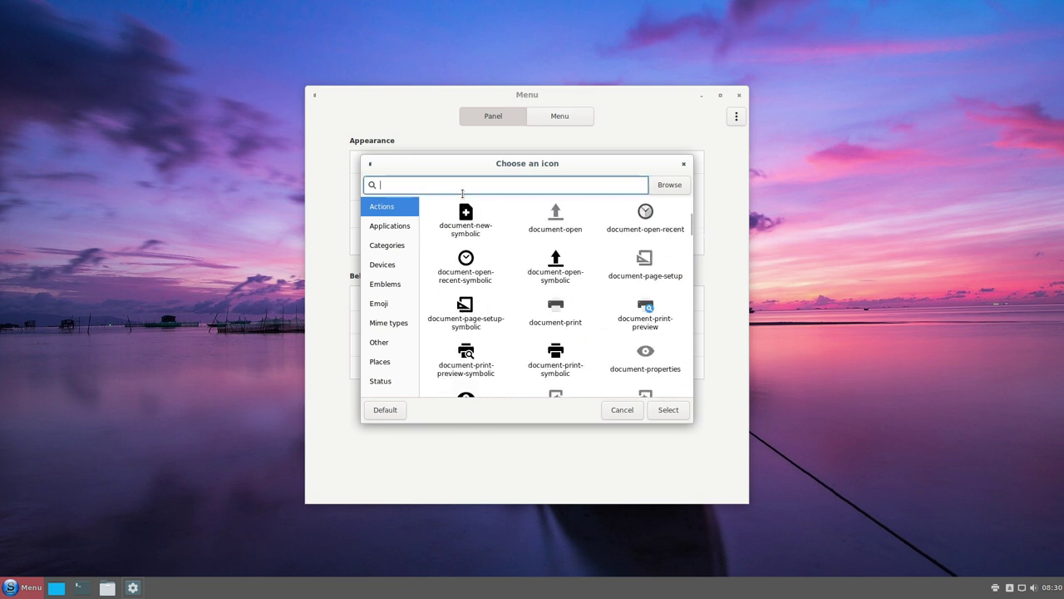
text(cin)
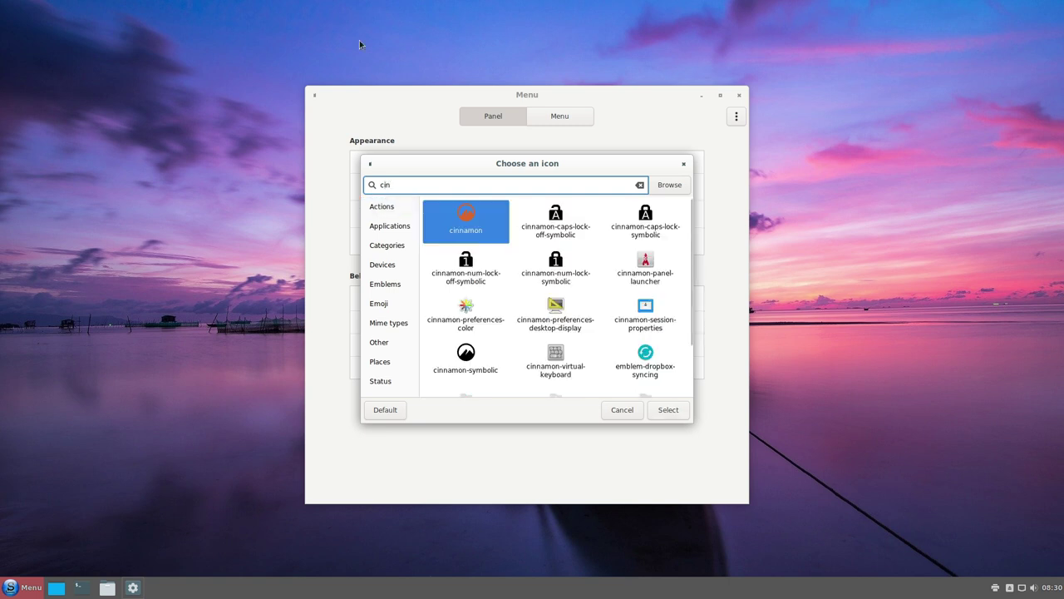
scroll(545, 286, down, 2)
click(468, 291)
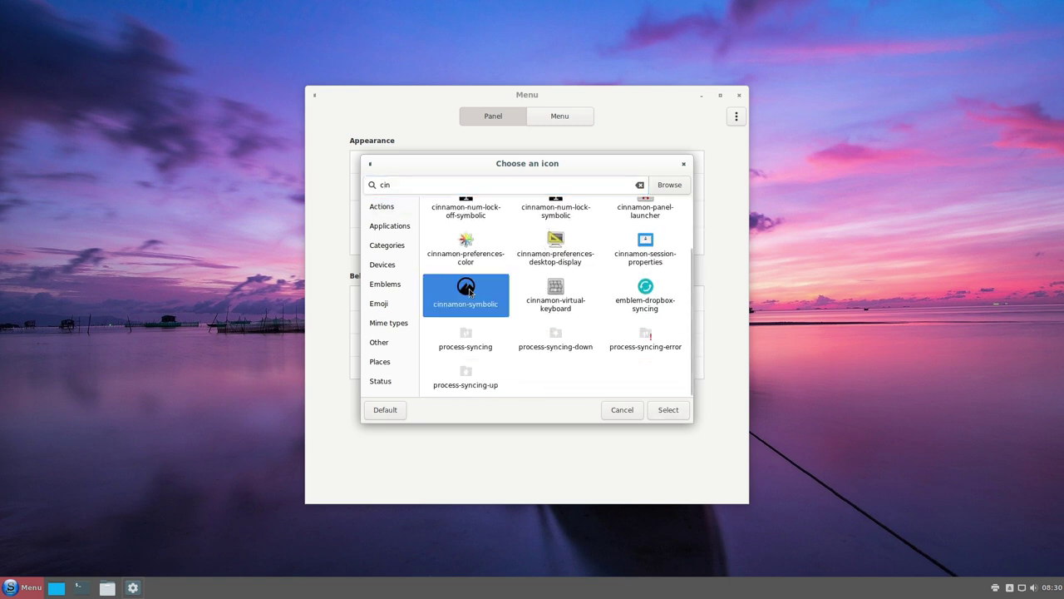
scroll(453, 306, up, 2)
- Set the menu button icon to porteus-logo-white, found by searching 'por'
click(458, 188)
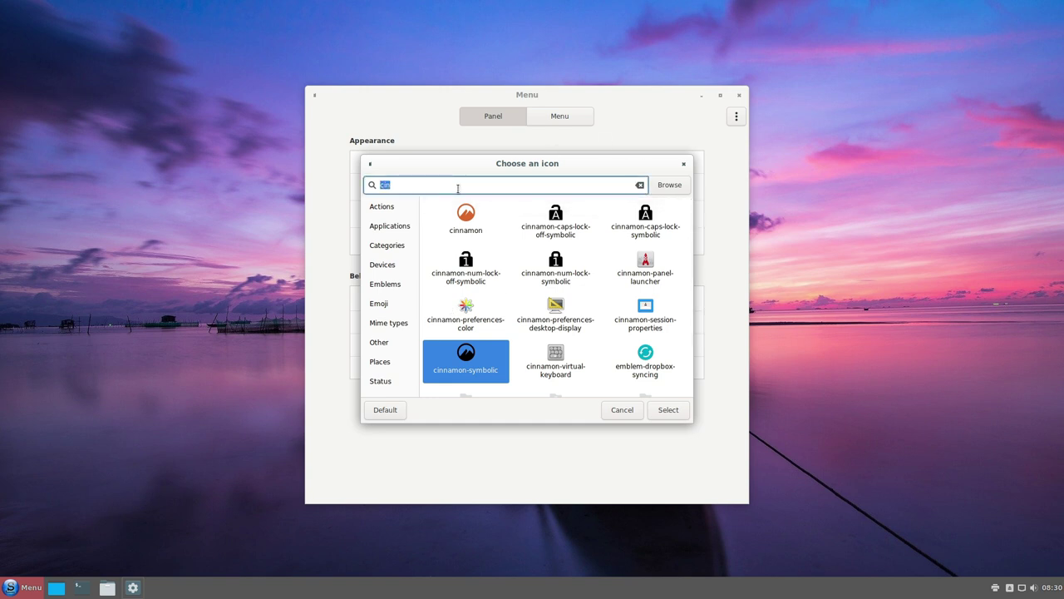
text(por)
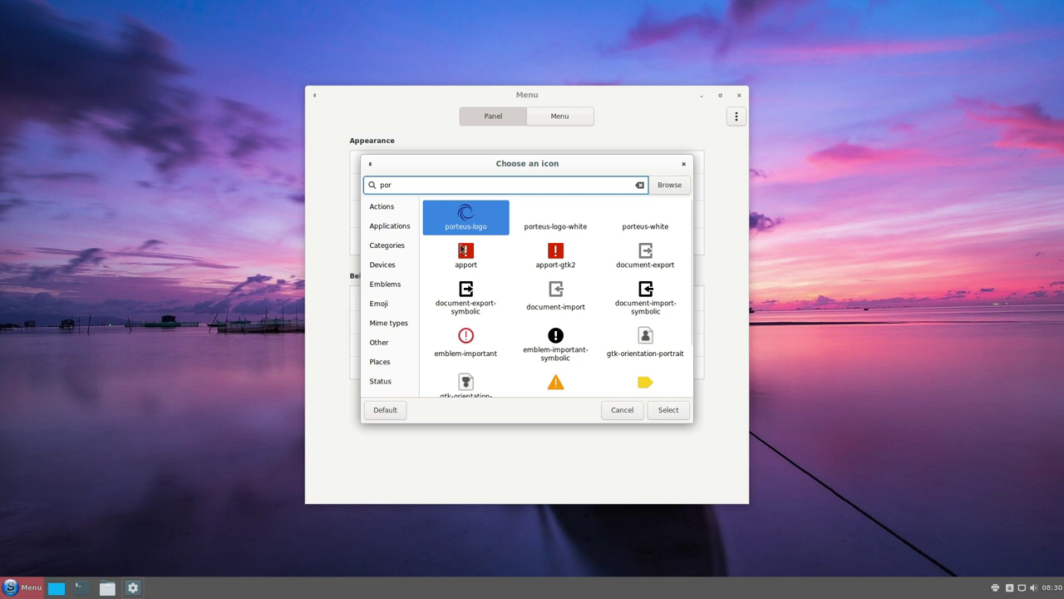
click(471, 224)
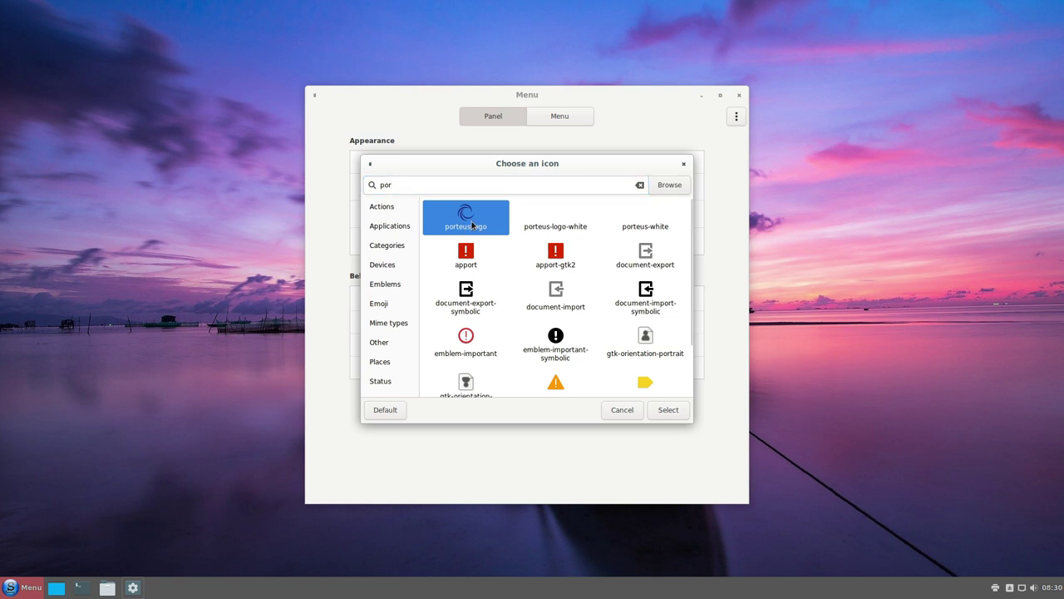
click(559, 219)
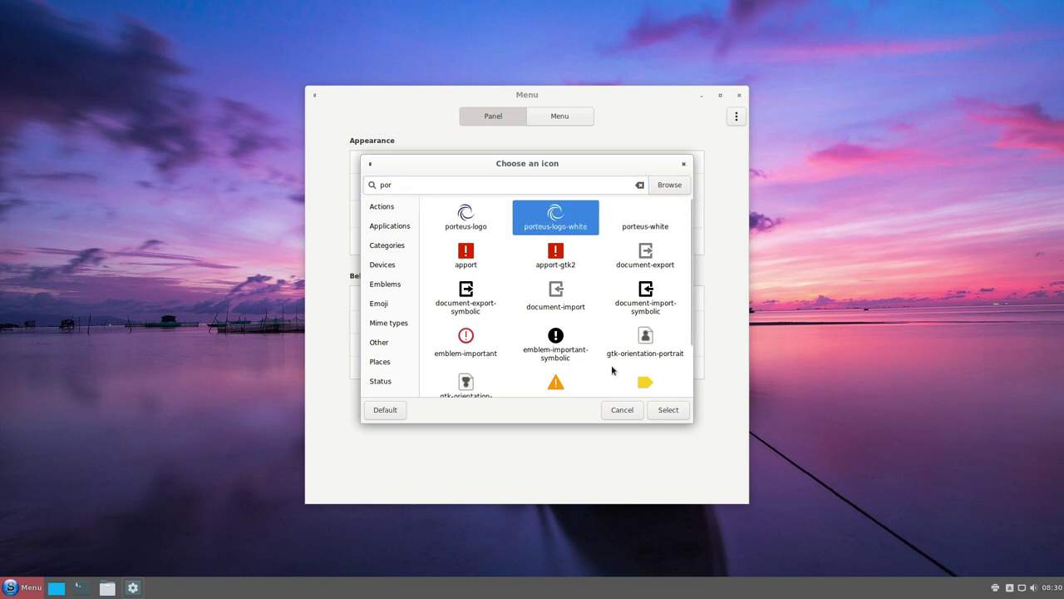
click(668, 409)
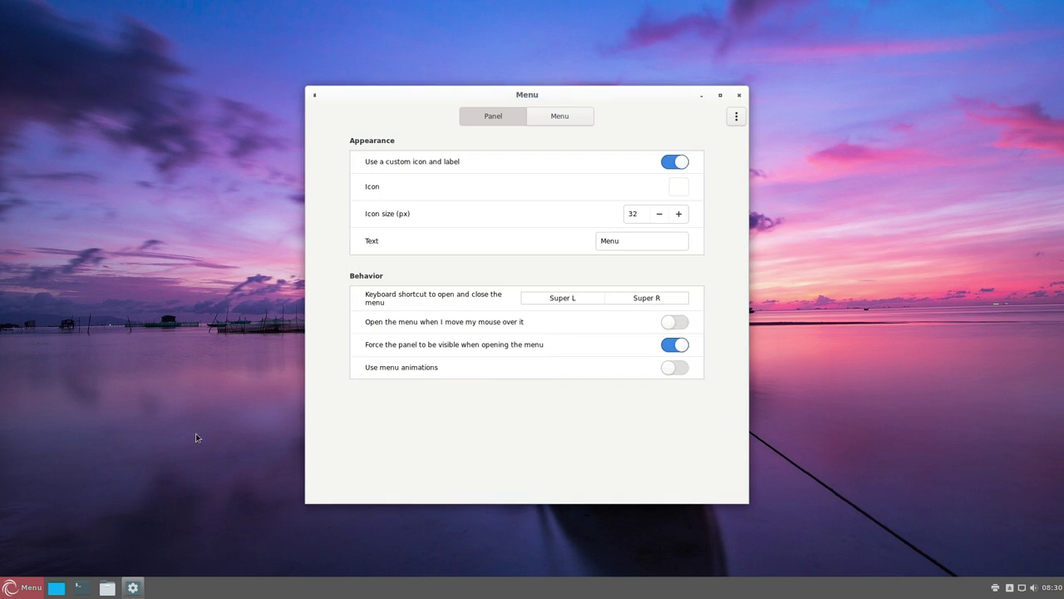
click(8, 591)
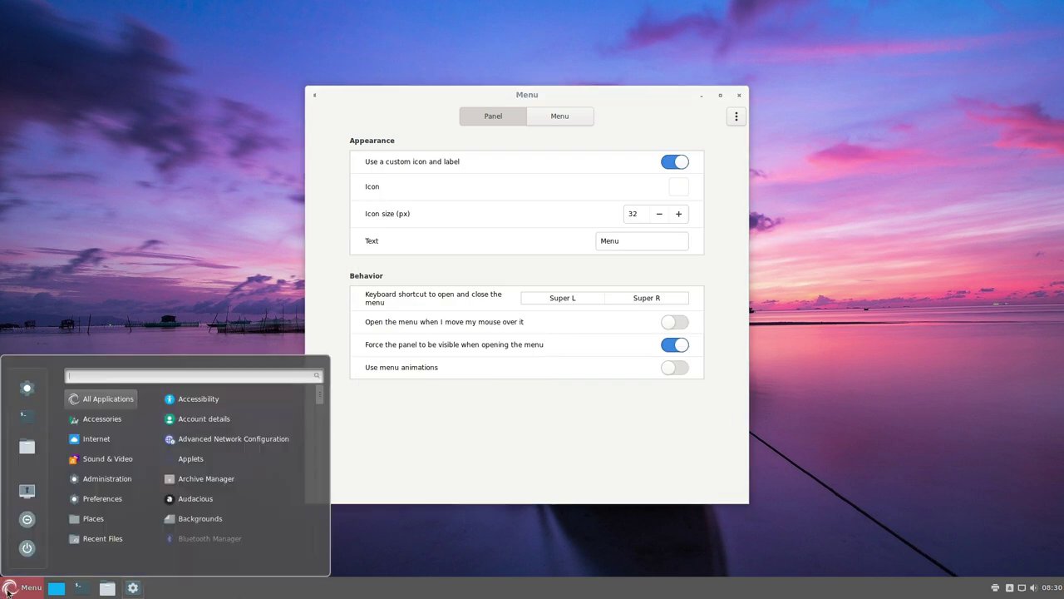
click(8, 592)
- Clear the 'Menu' label text and turn on menu animations
click(529, 240)
key(BackSpace)
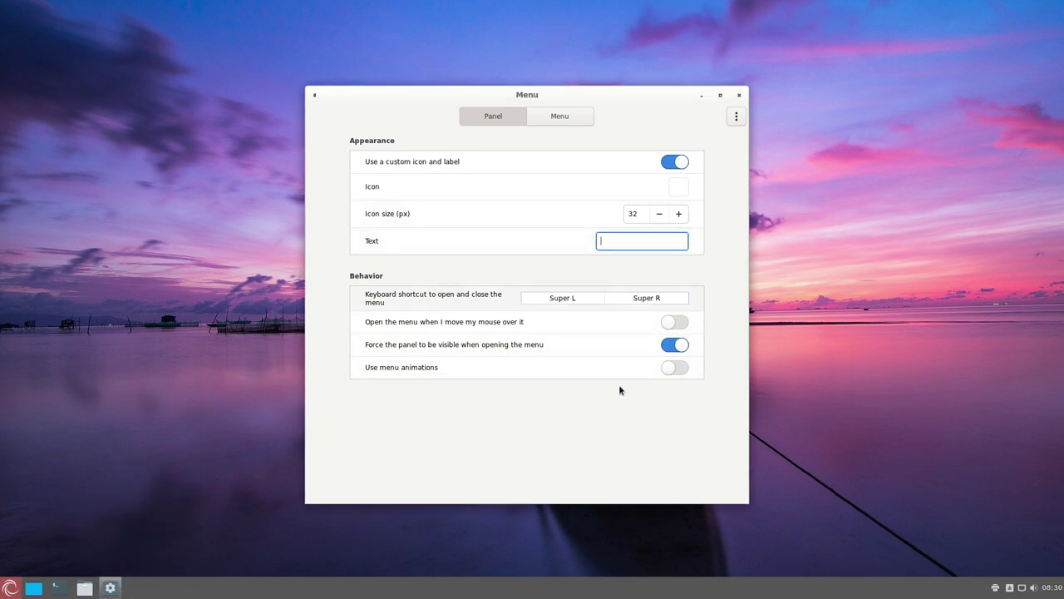
click(675, 367)
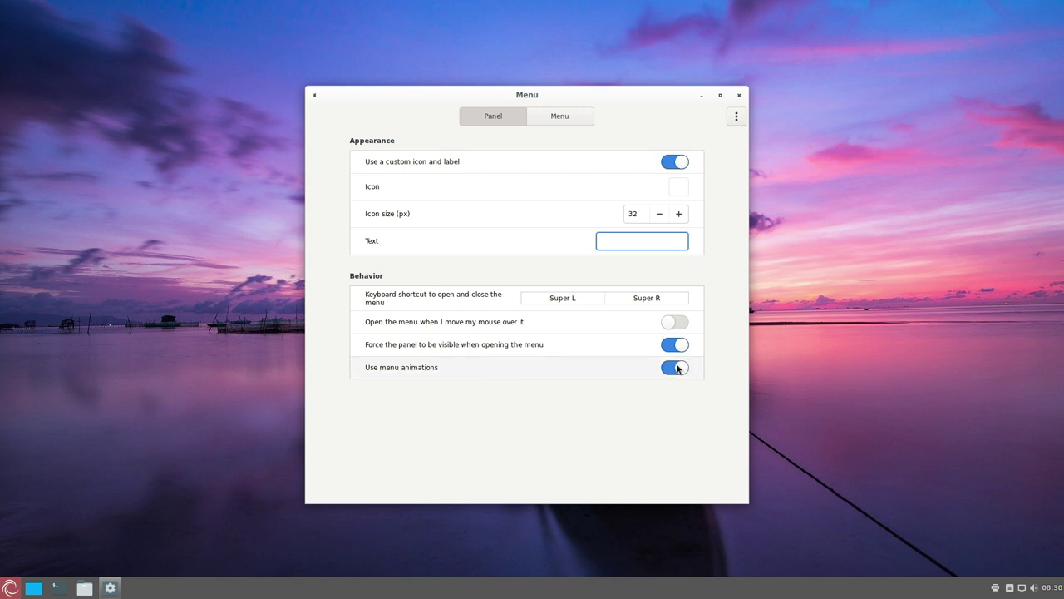
click(8, 588)
click(8, 588)
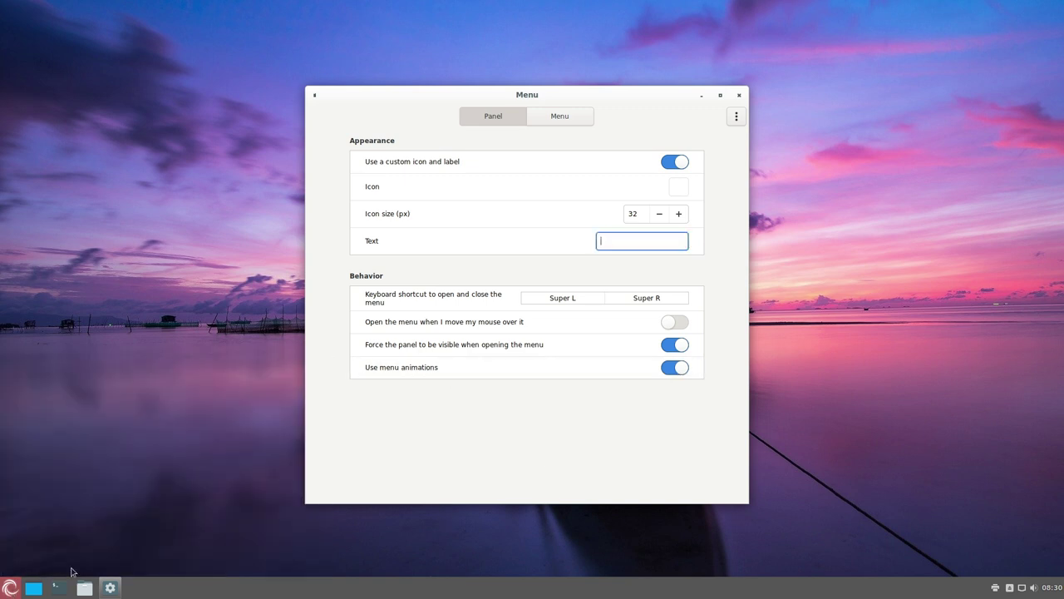
- Look over the menu layout and content settings, then close the menu settings window
click(737, 116)
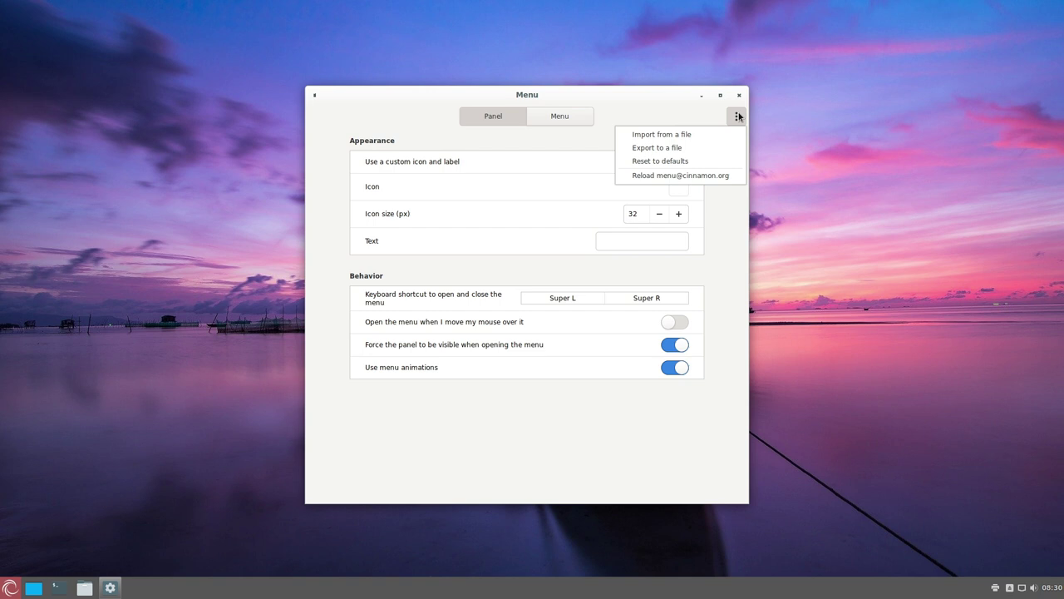
click(734, 117)
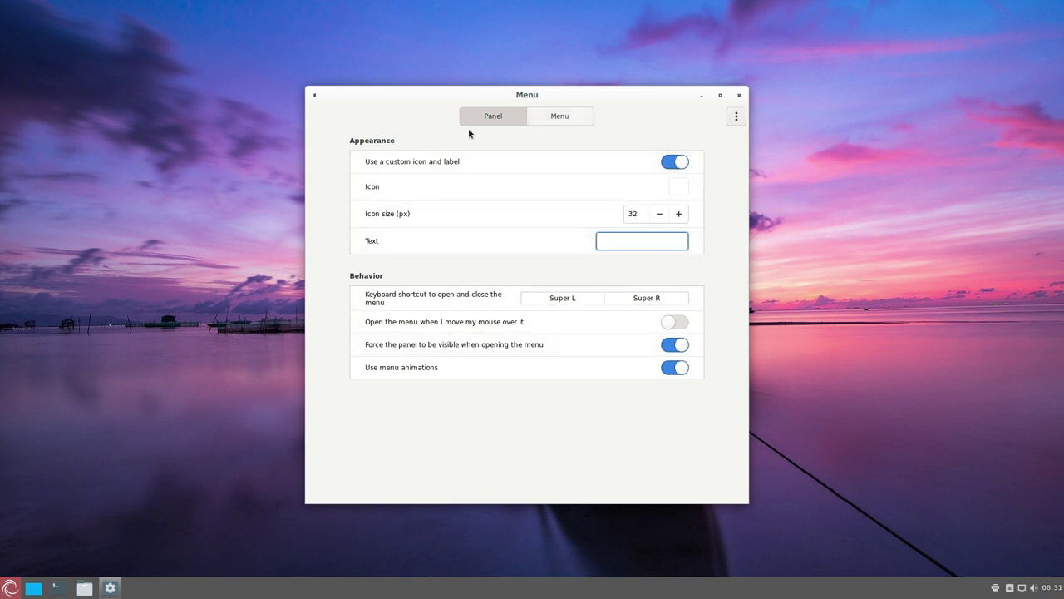
click(560, 116)
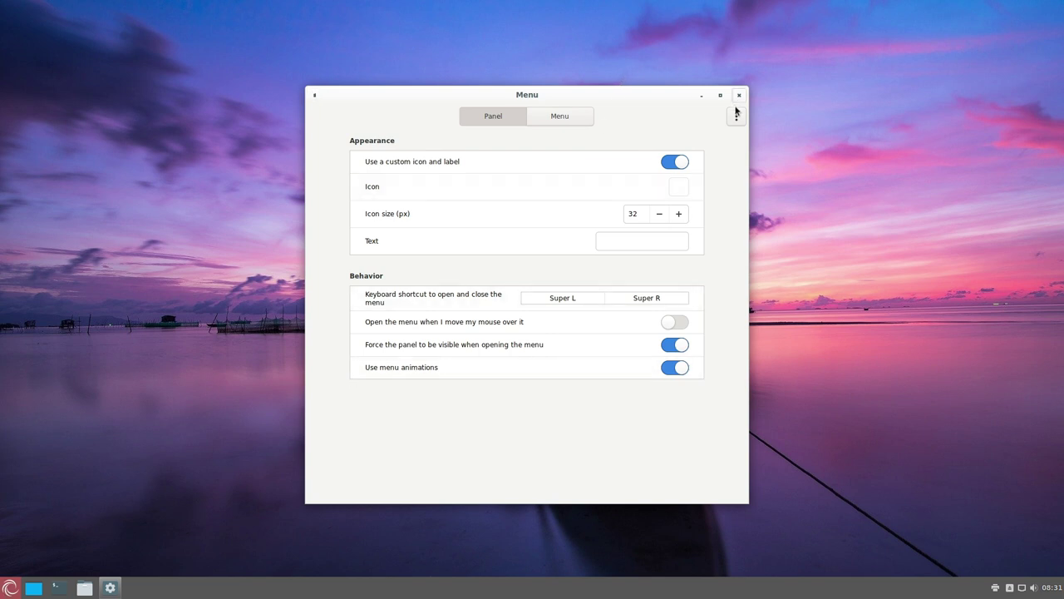
click(560, 113)
click(496, 120)
click(8, 587)
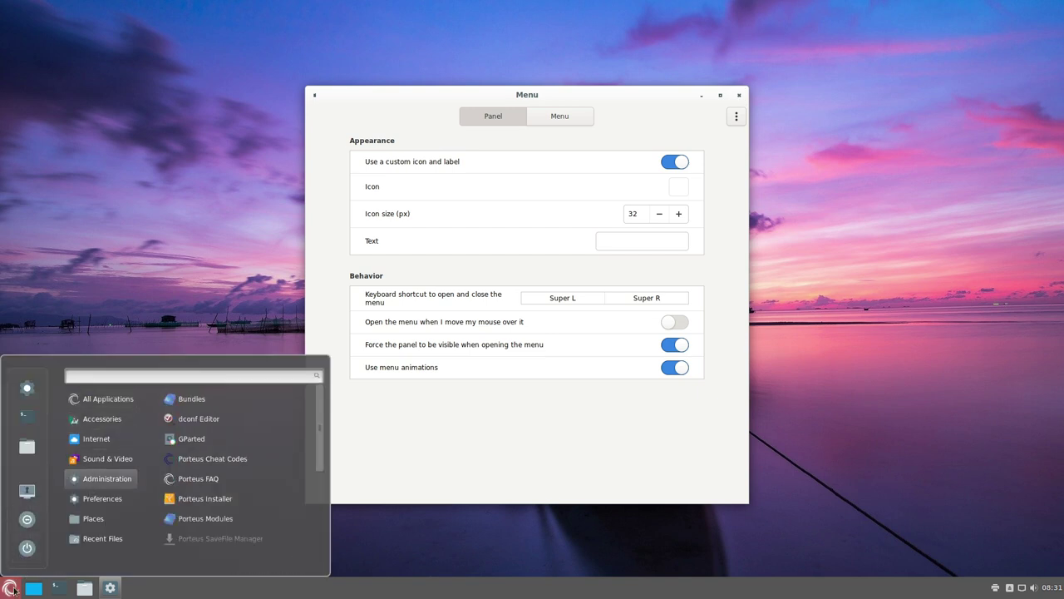
click(502, 442)
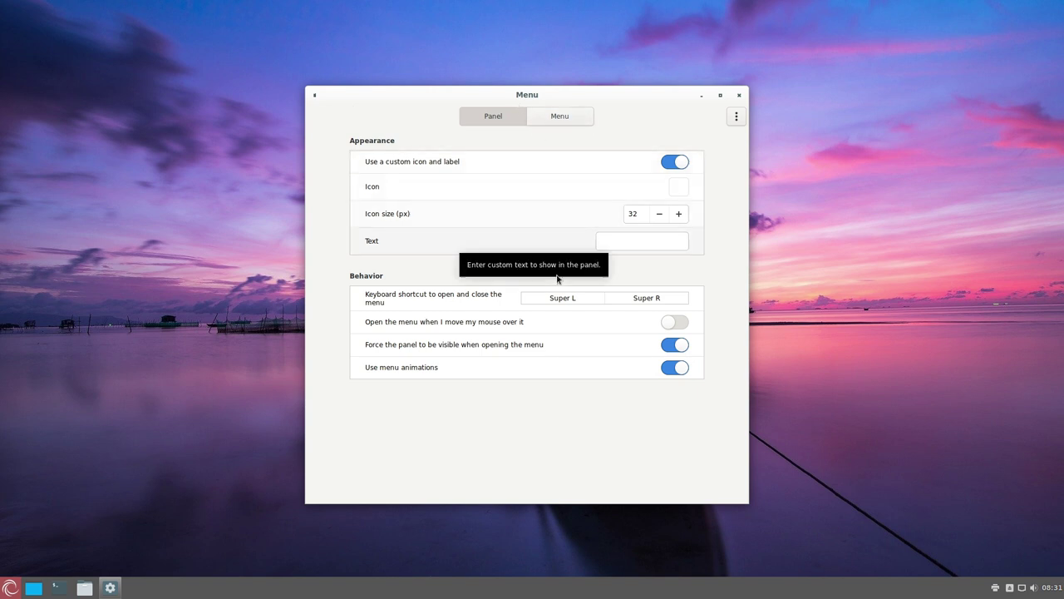
click(738, 95)
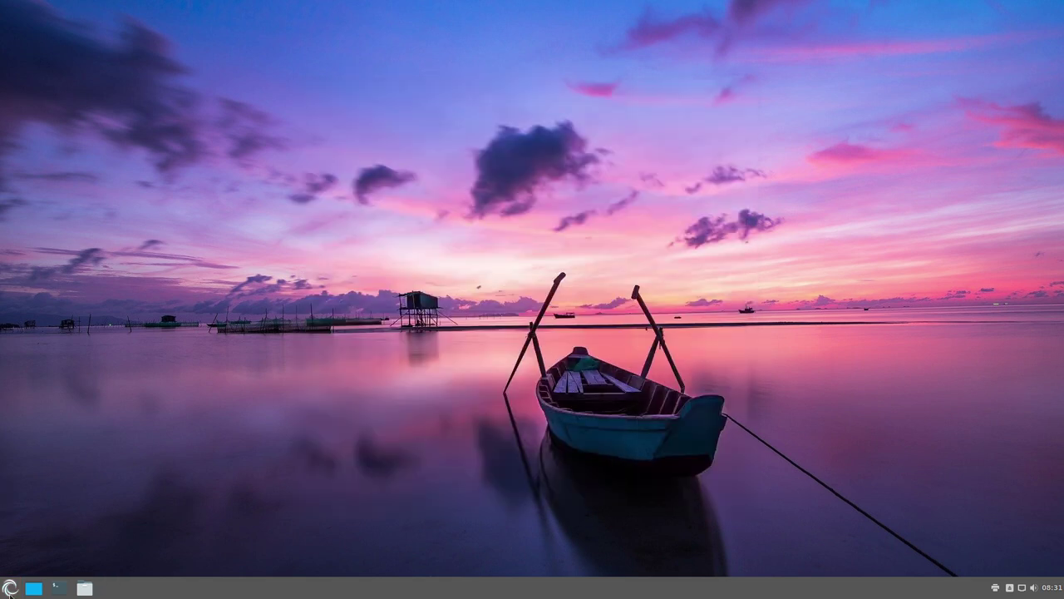
click(10, 587)
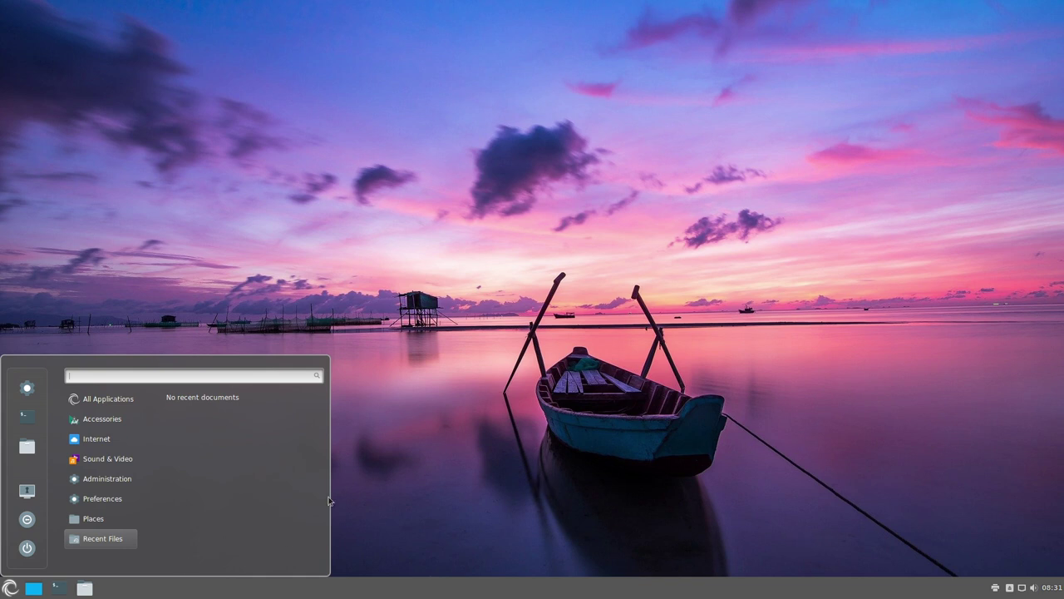
mouse_move(99, 498)
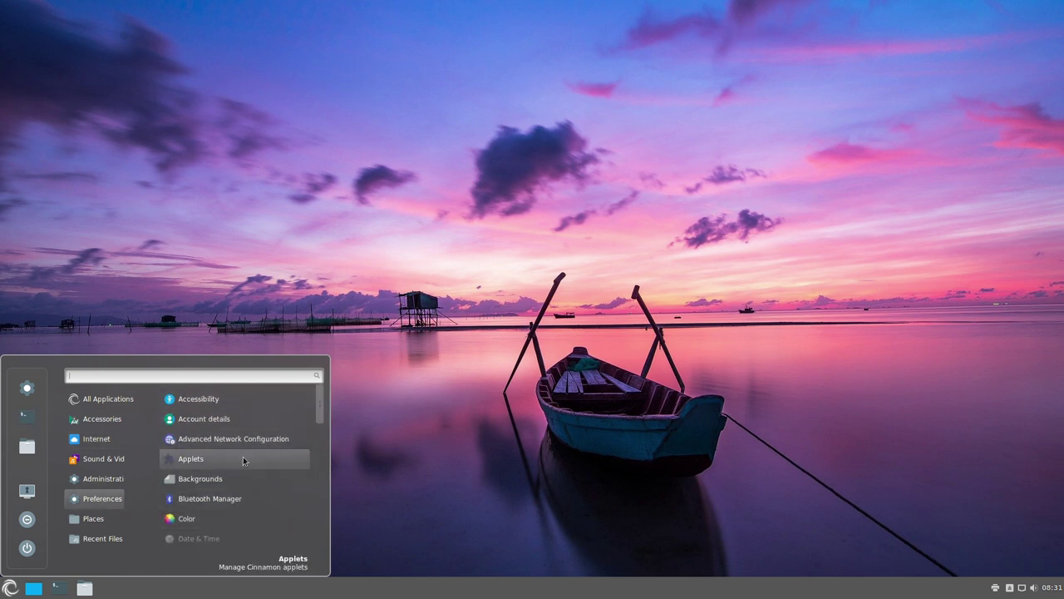
mouse_move(108, 481)
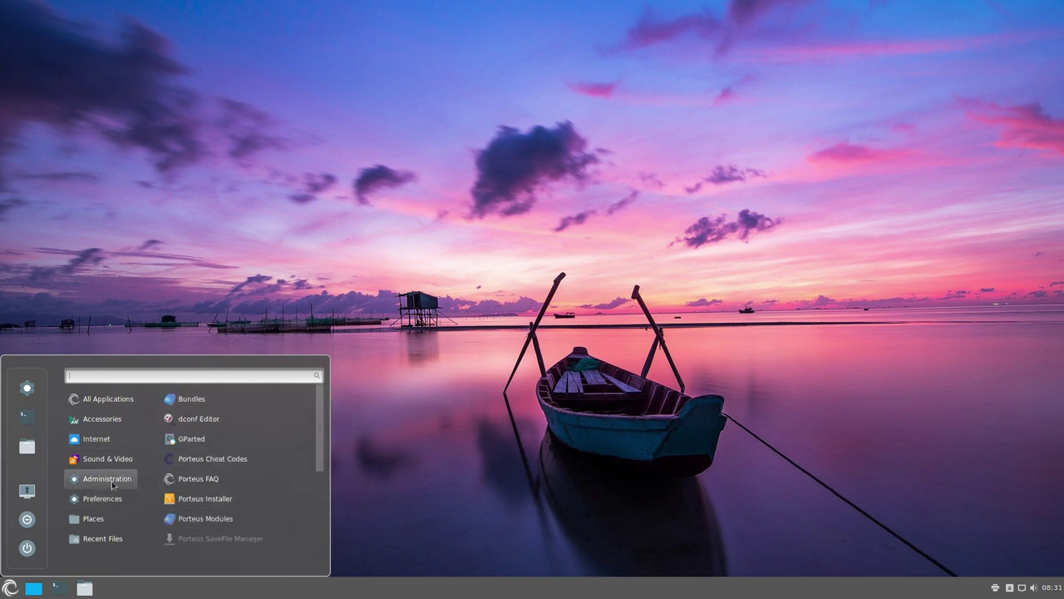
click(201, 500)
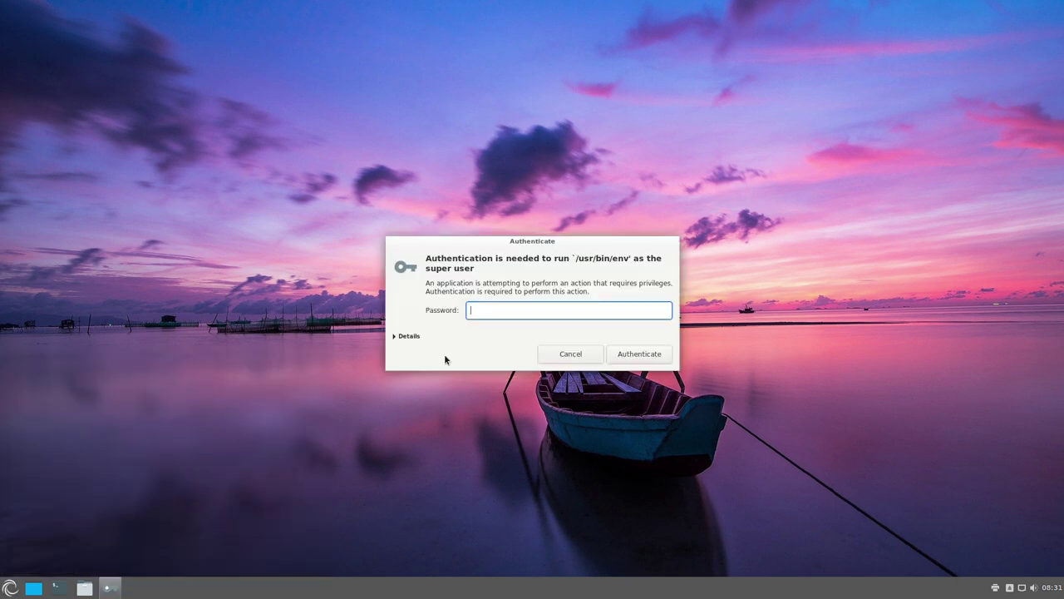
text(toor)
key(Return)
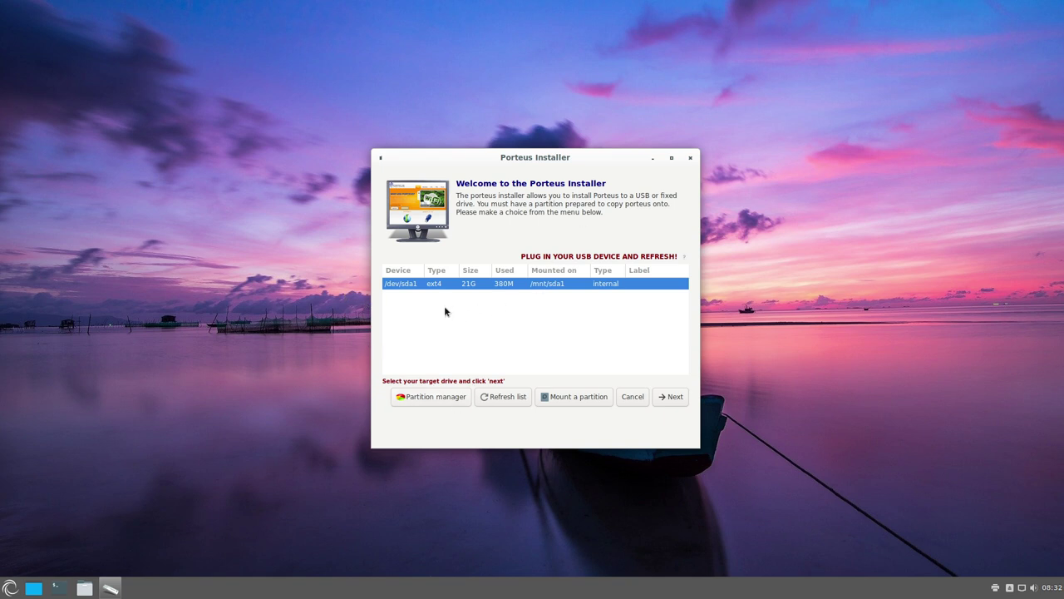
click(689, 157)
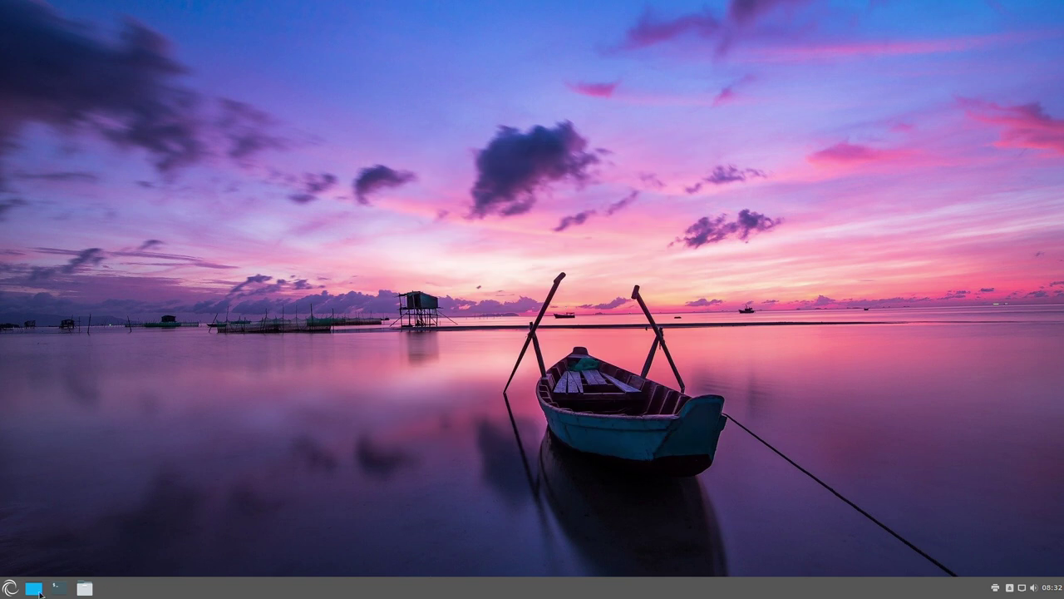
click(10, 588)
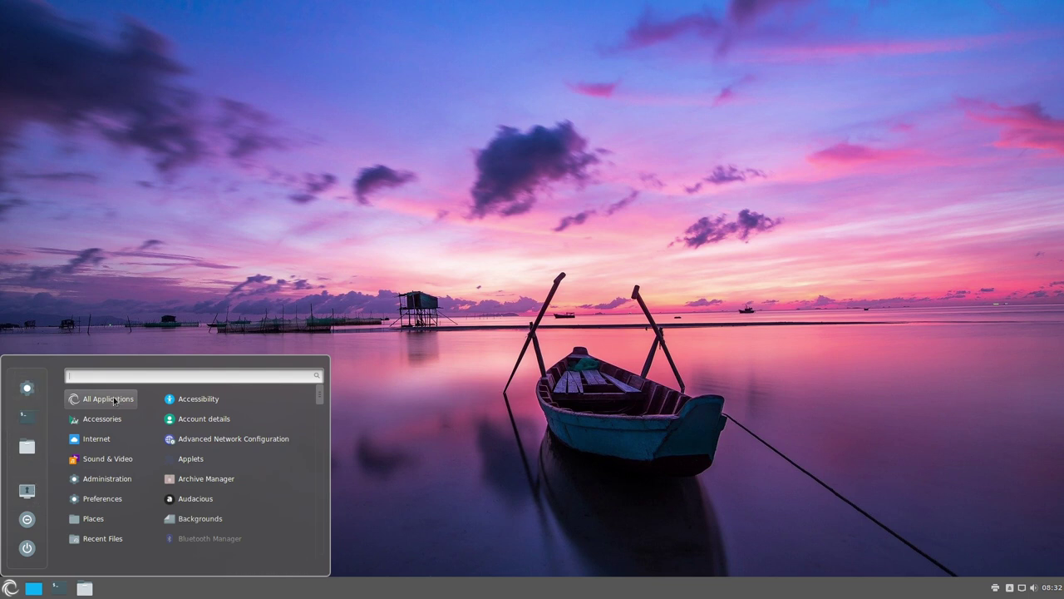
mouse_move(97, 421)
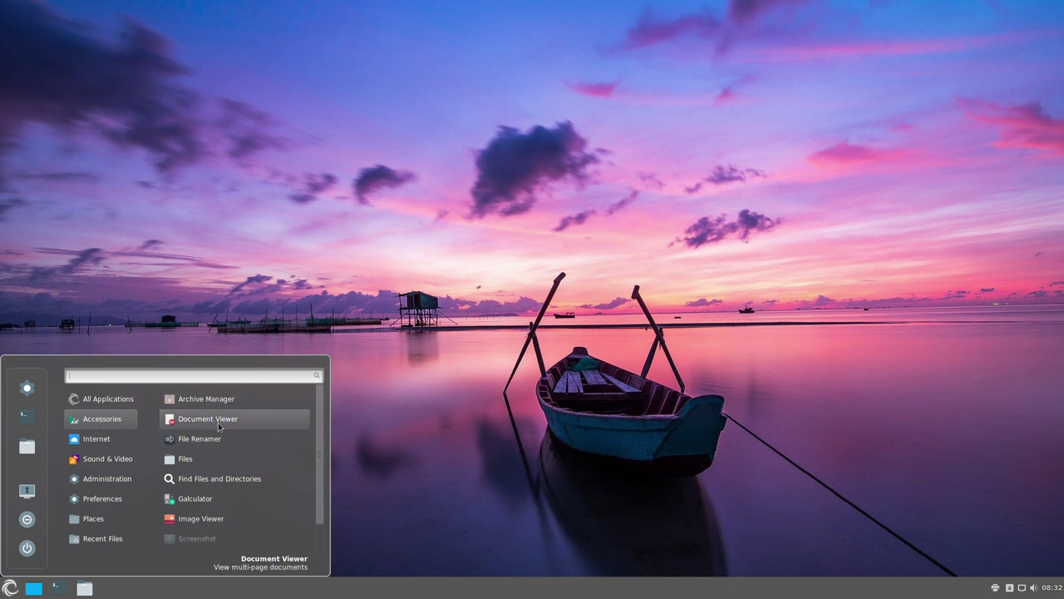
scroll(220, 425, down, 1)
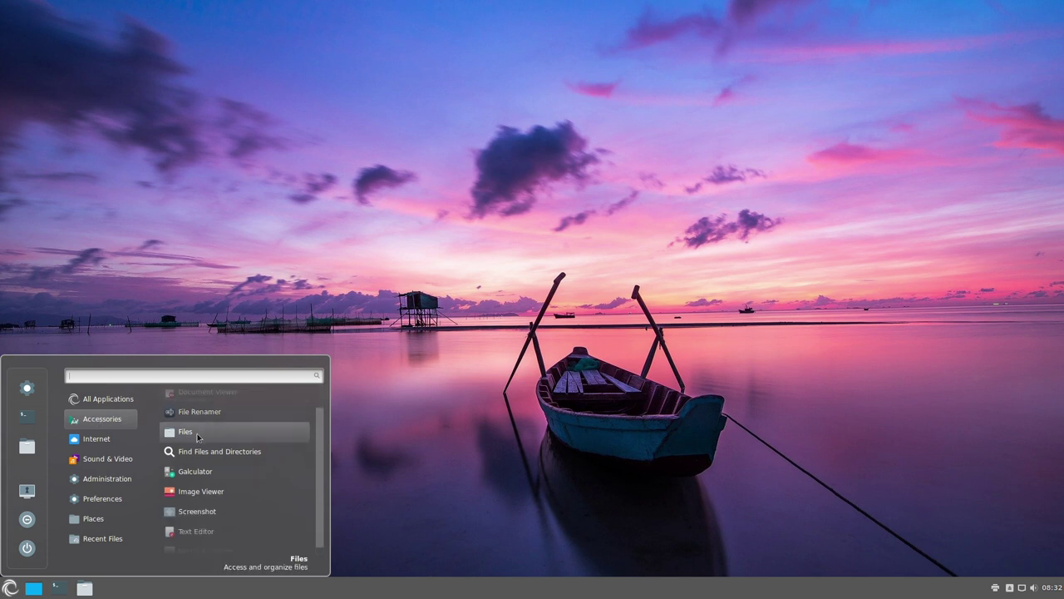
click(197, 436)
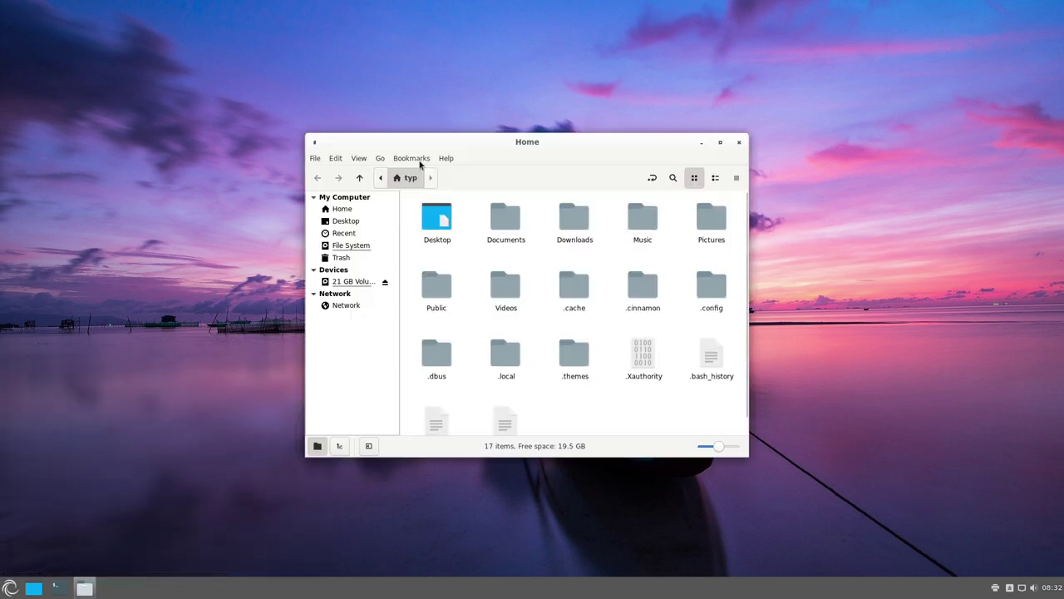
click(447, 158)
click(467, 205)
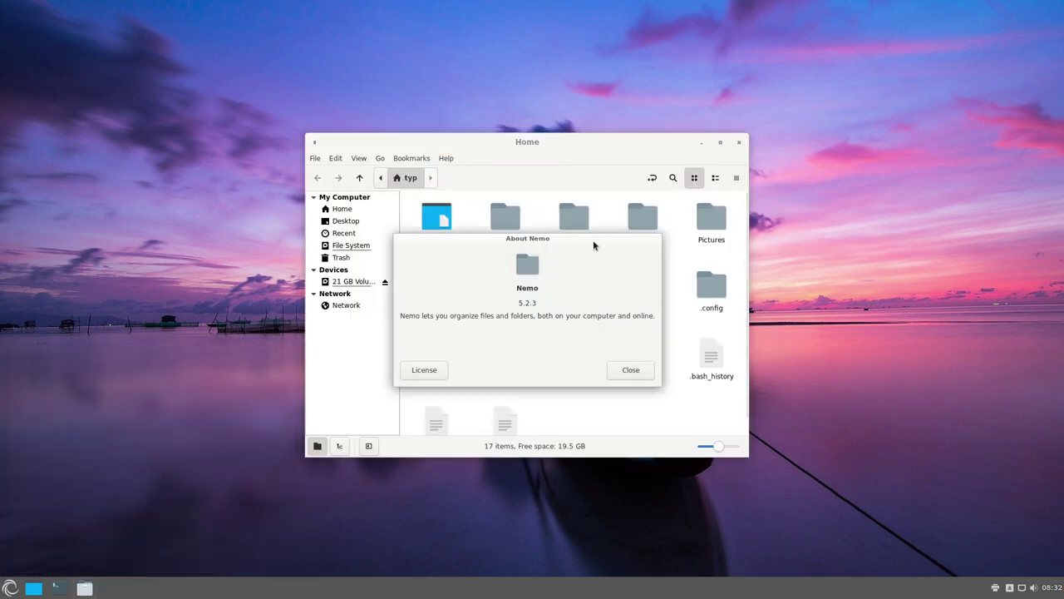
click(620, 374)
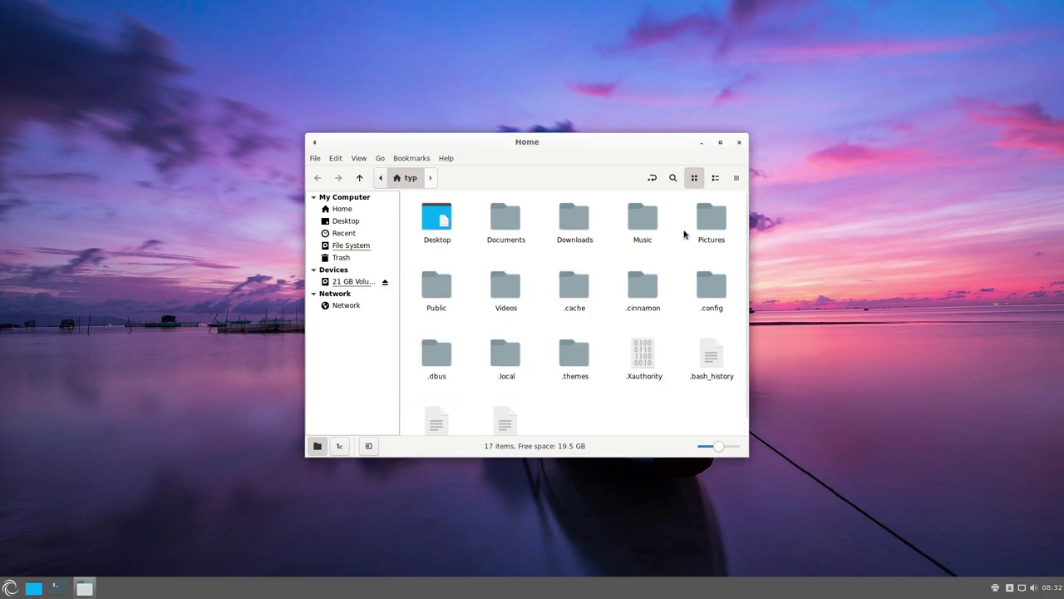
click(740, 146)
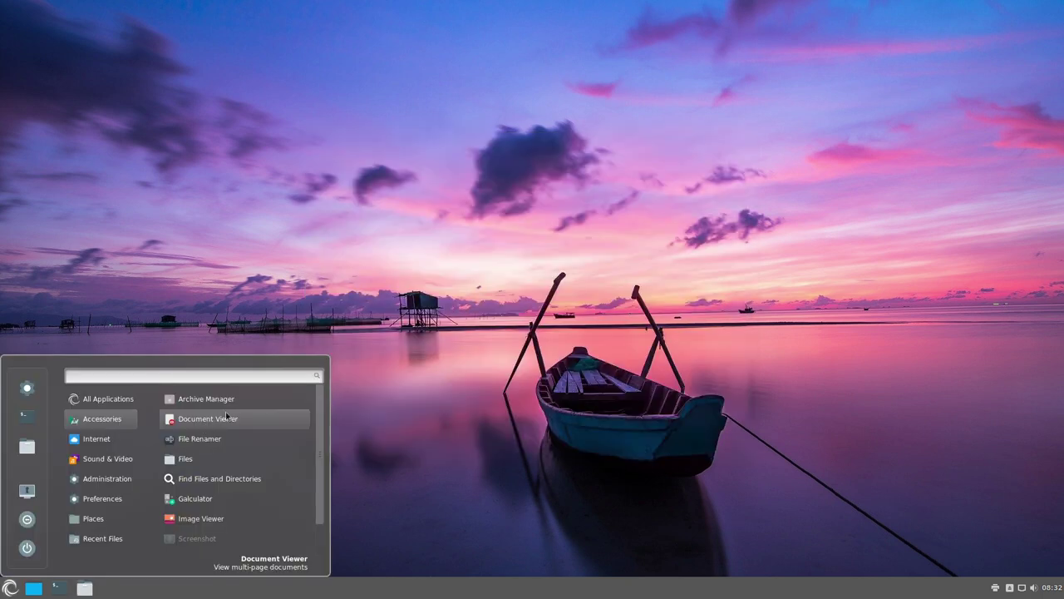
scroll(229, 441, down, 1)
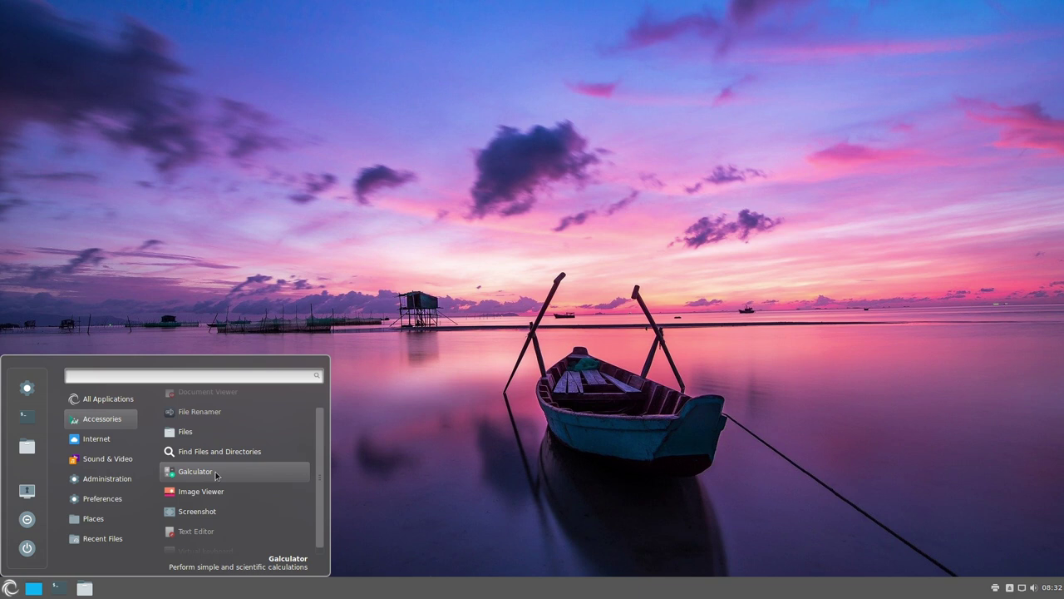
scroll(215, 476, down, 1)
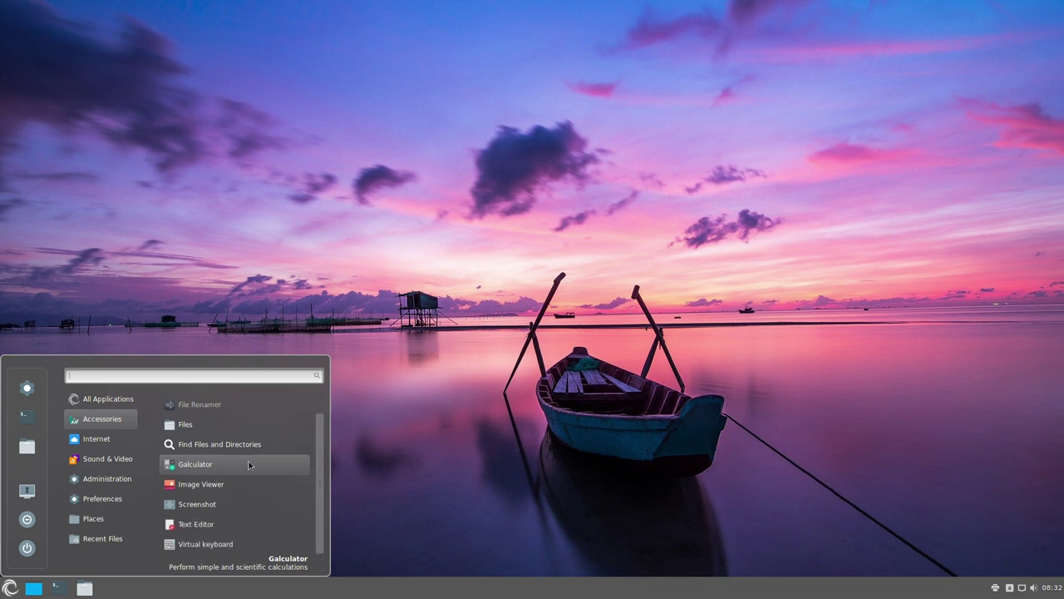
click(210, 524)
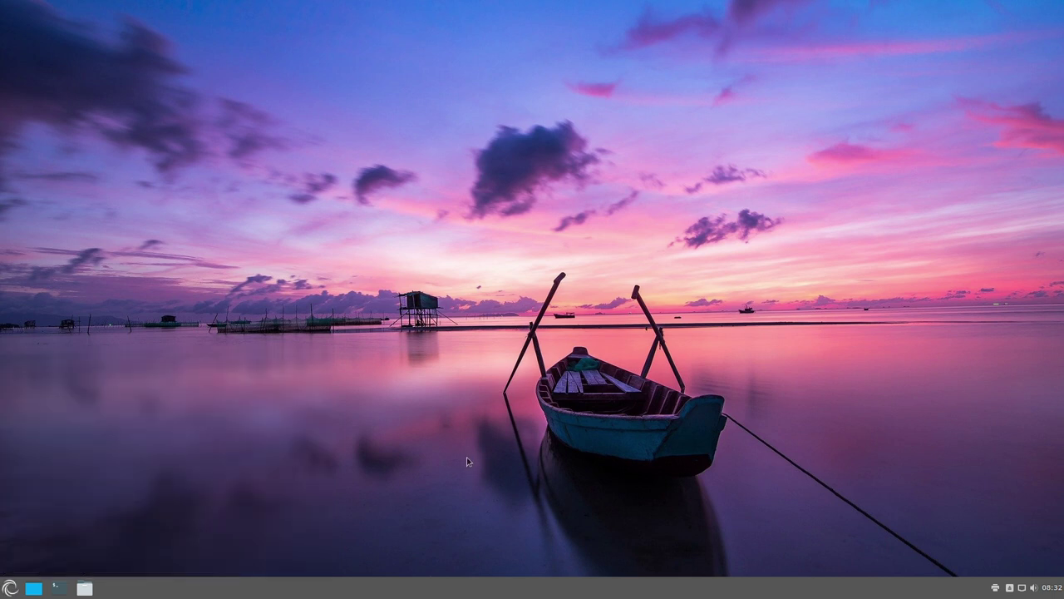
click(529, 172)
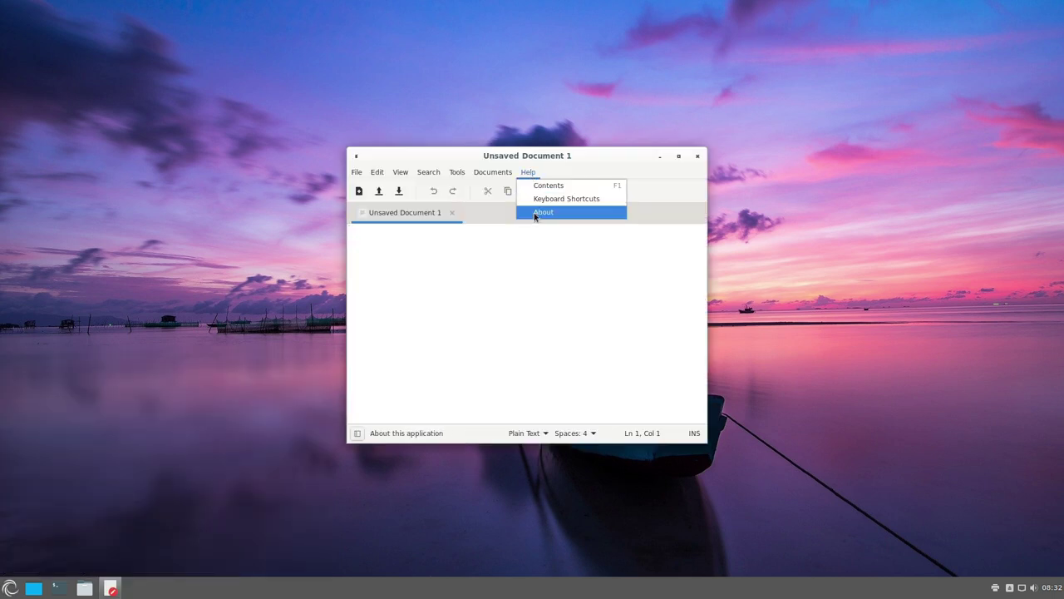
click(537, 214)
double_click(526, 289)
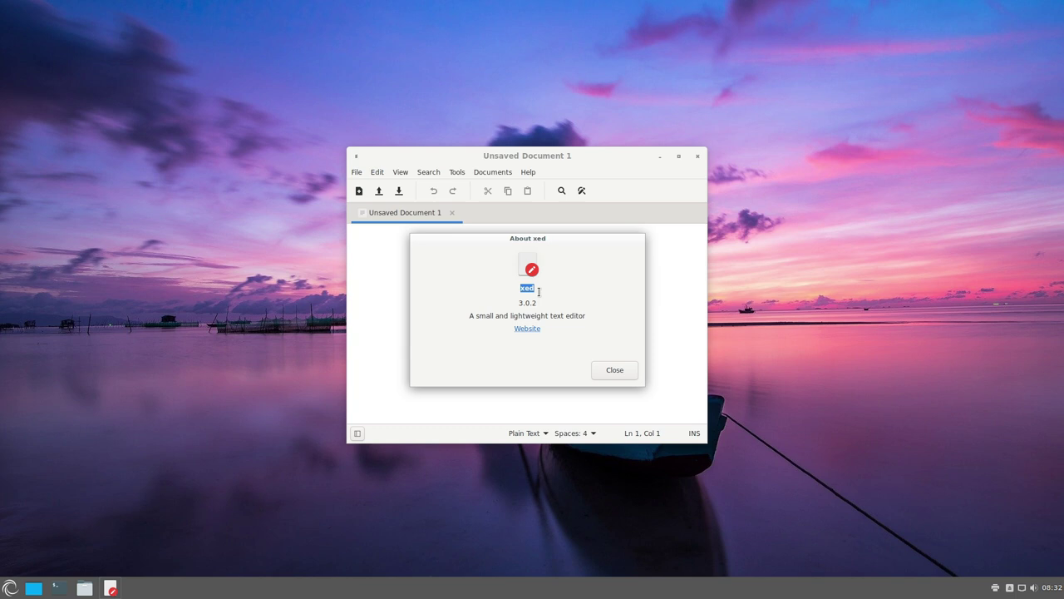
click(616, 371)
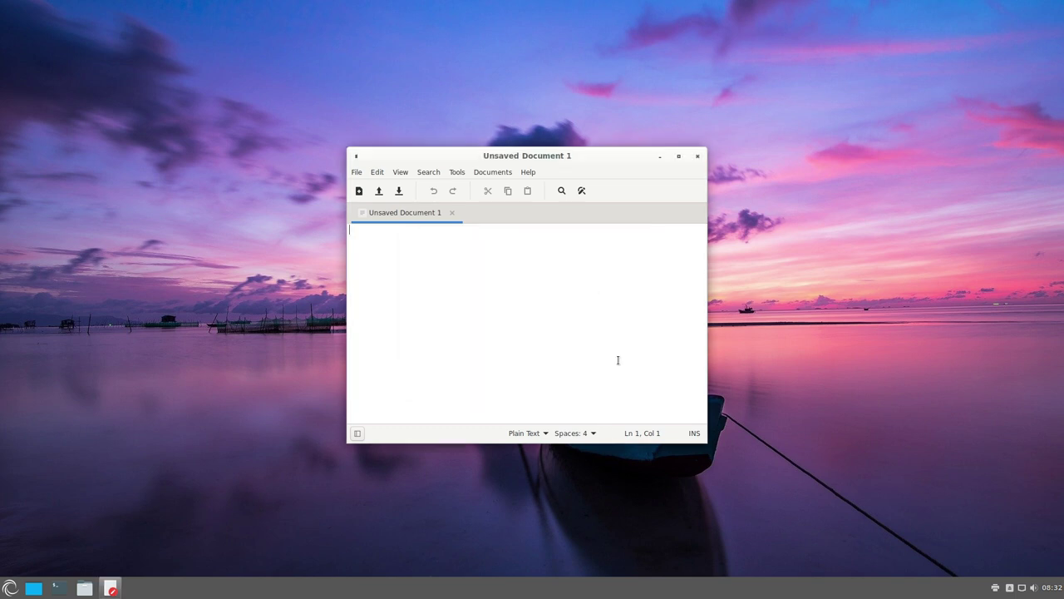
click(697, 155)
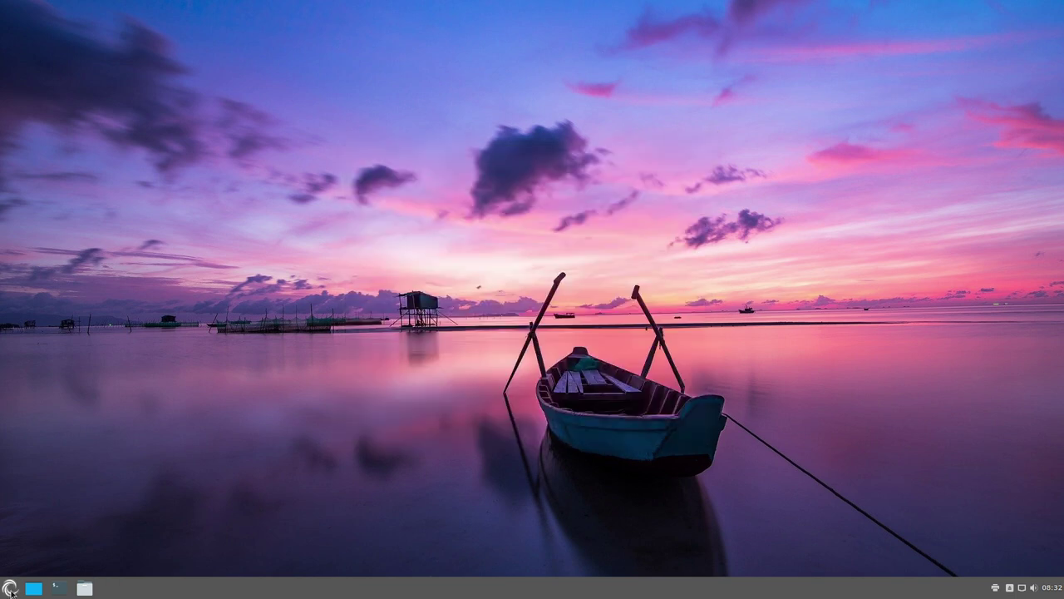
- Launch the Browser Selection and Update Tool and download the Porteus server Firefox 102.0.1 module
click(10, 588)
mouse_move(113, 439)
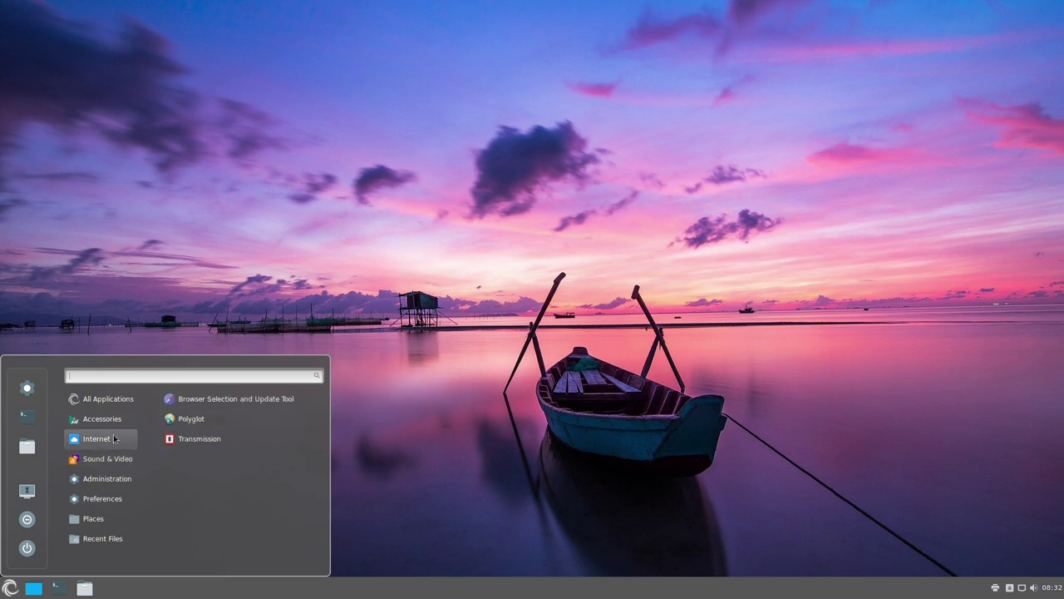
mouse_move(113, 421)
scroll(204, 486, down, 1)
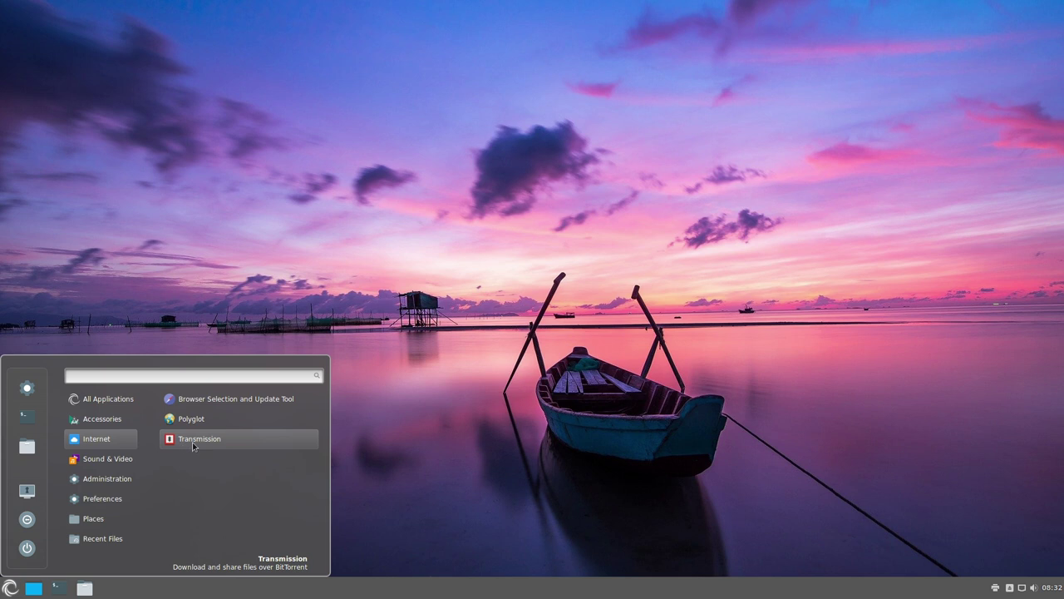
click(229, 399)
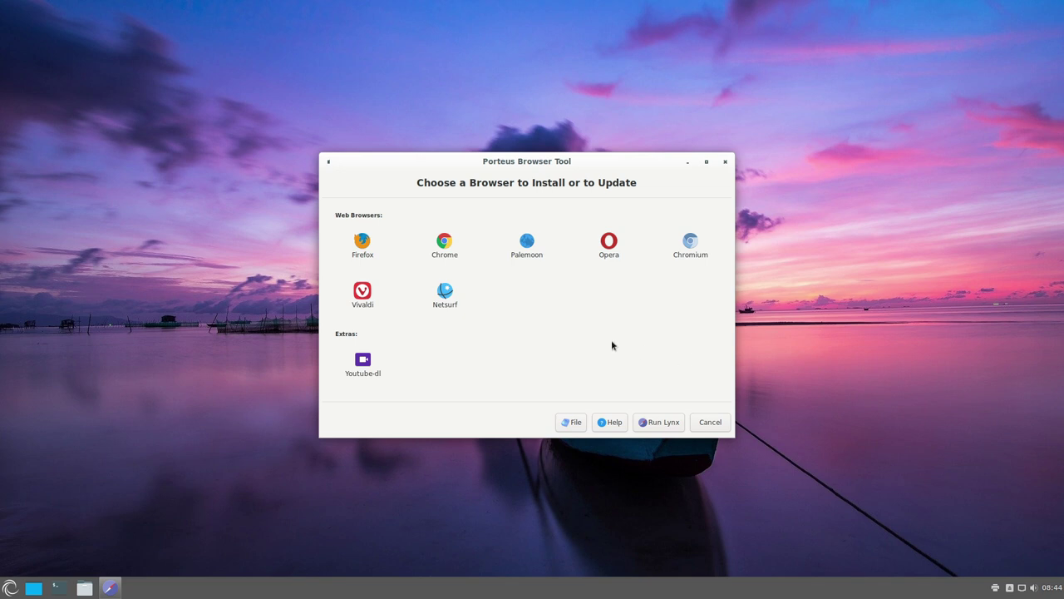
click(362, 246)
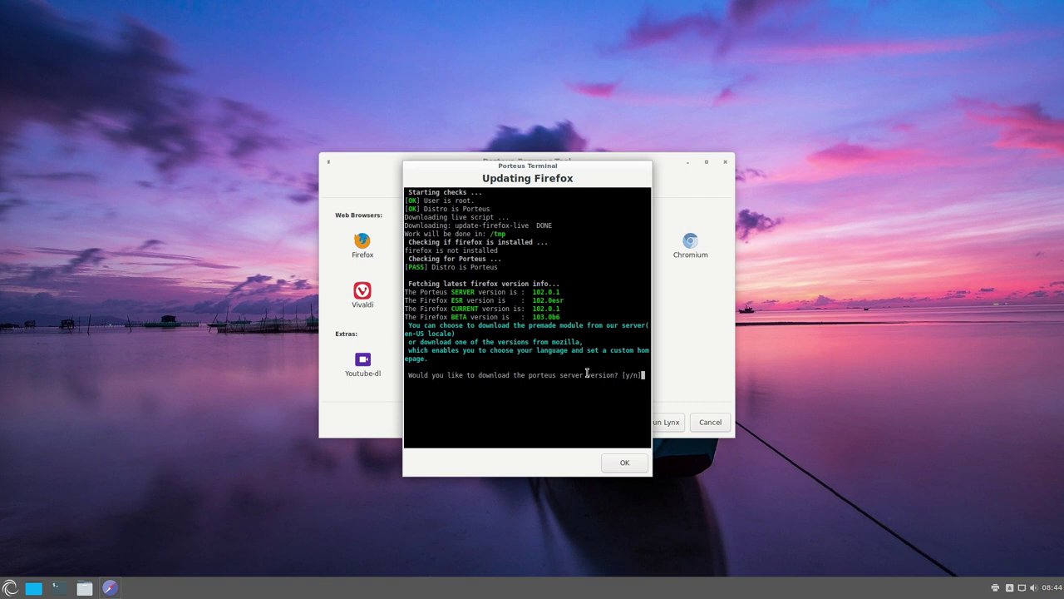
key(y)
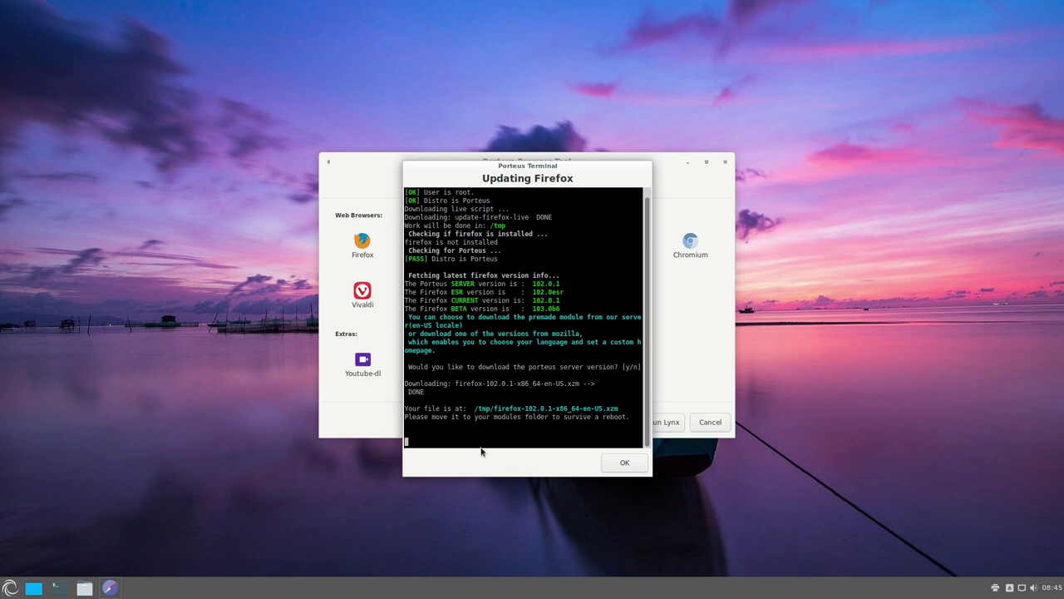
- Browse in Nemo from the file system root to the /tmp folder
click(84, 588)
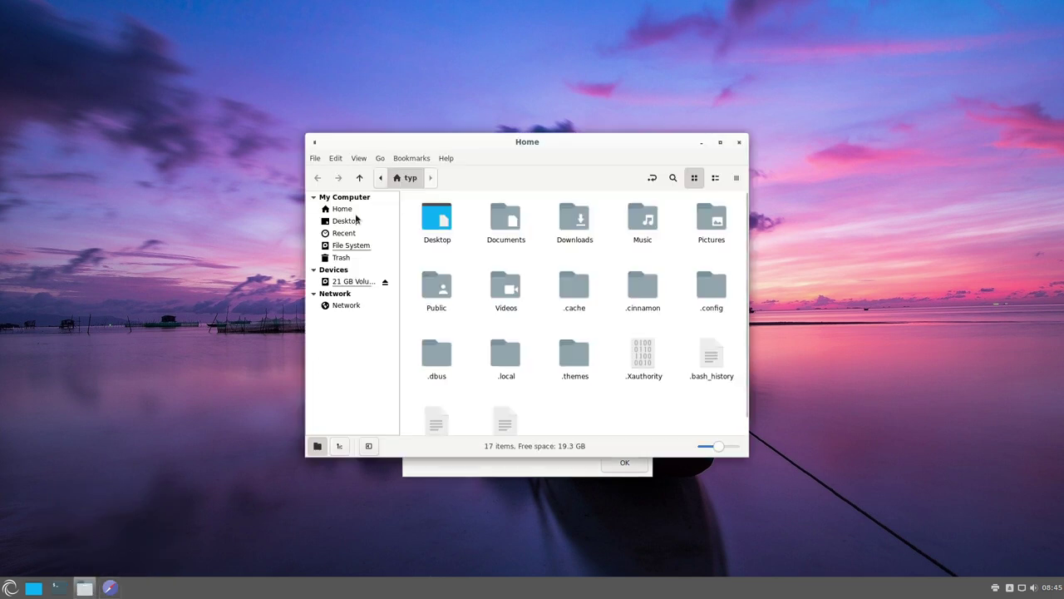
click(339, 209)
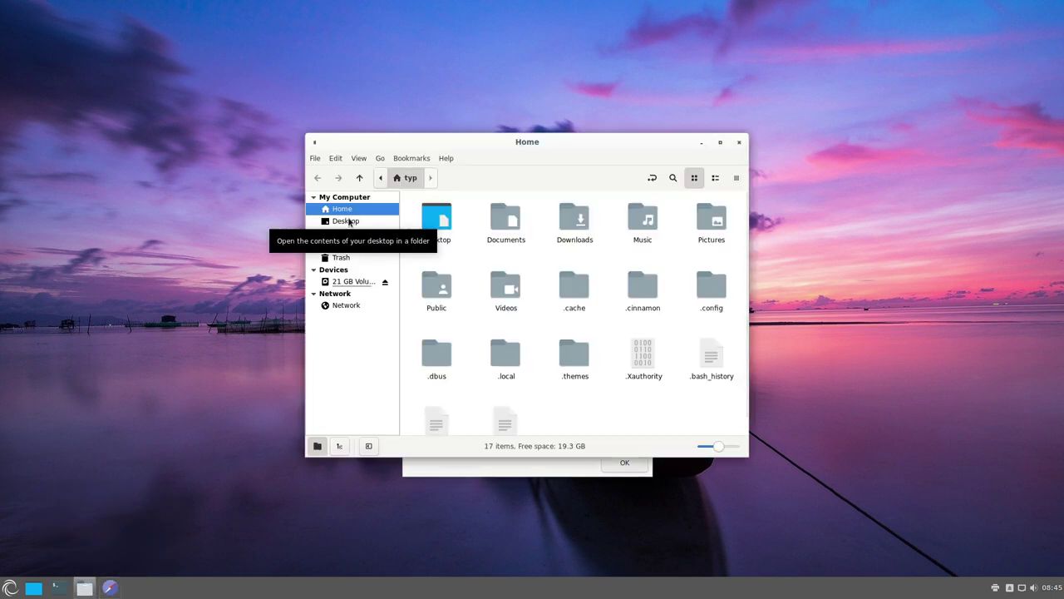
click(349, 249)
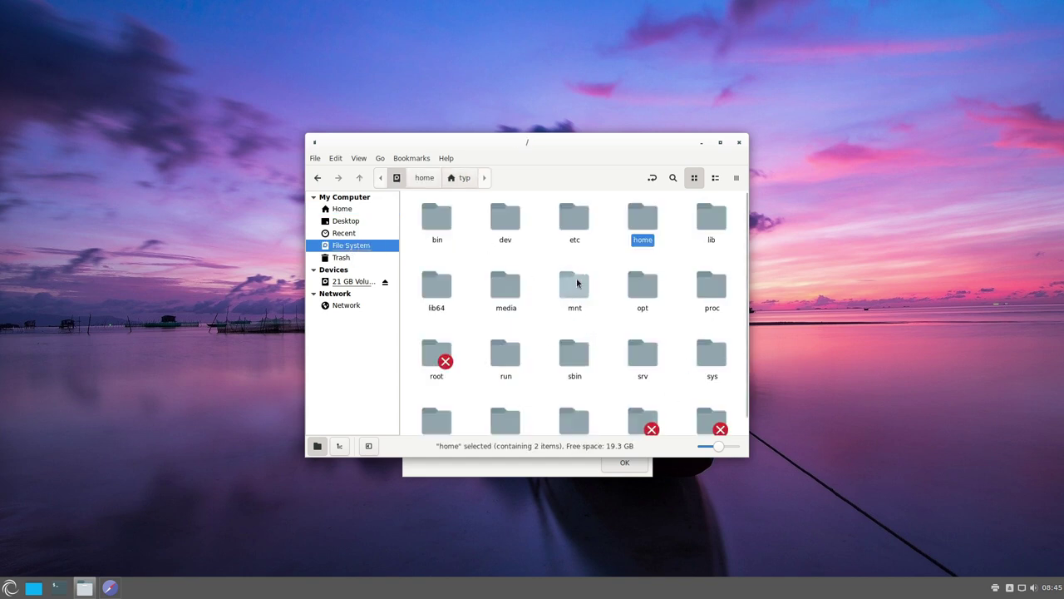
scroll(582, 316, down, 1)
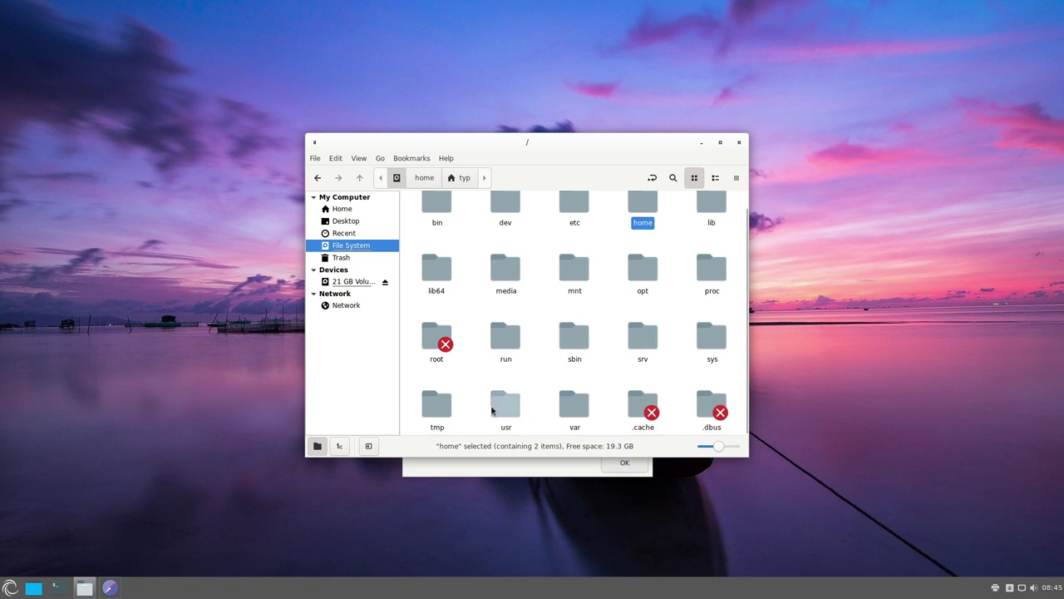
double_click(439, 407)
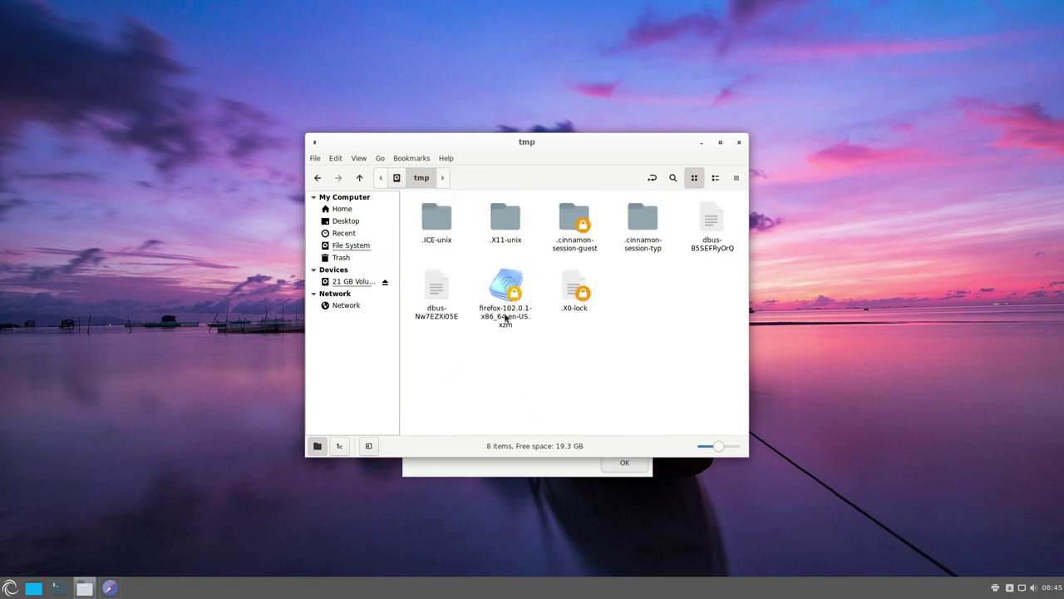
- Reopen /tmp as root, authenticating with the root password
click(509, 312)
click(518, 380)
right_click(519, 378)
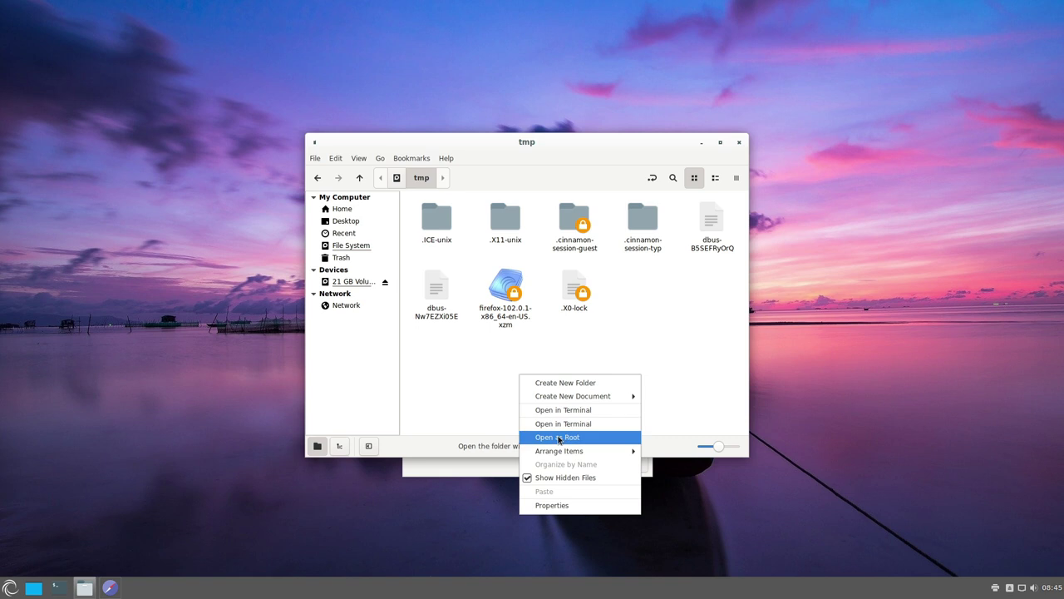
click(559, 438)
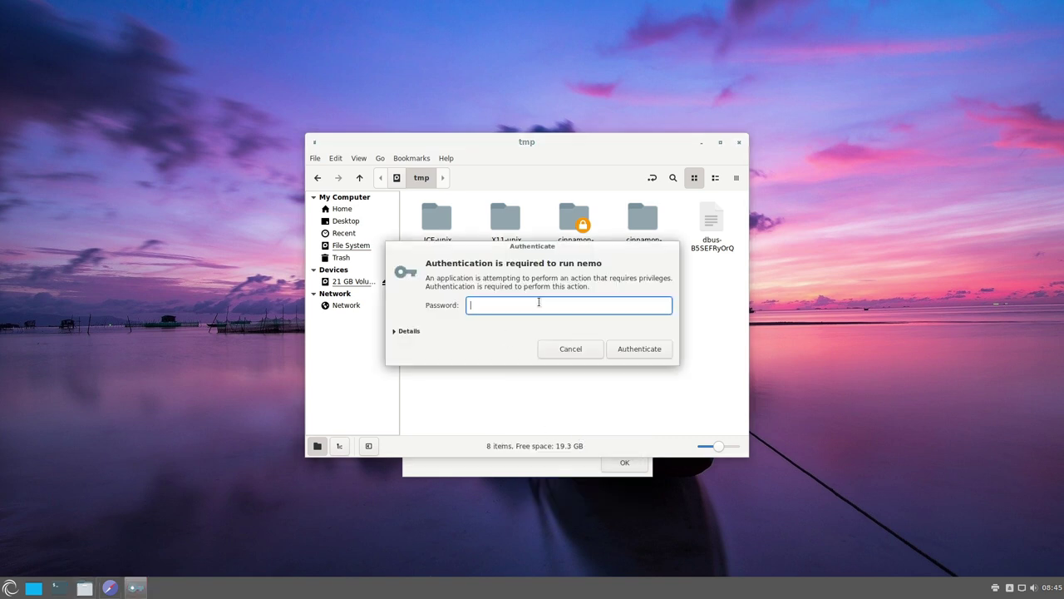
text(p)
key(Return)
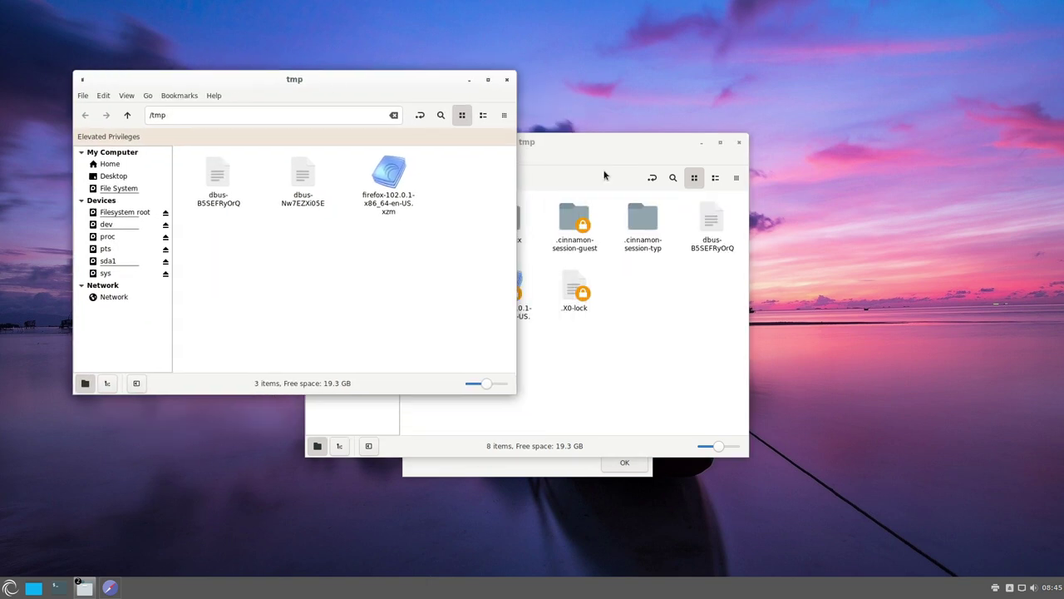
drag(576, 145, 813, 114)
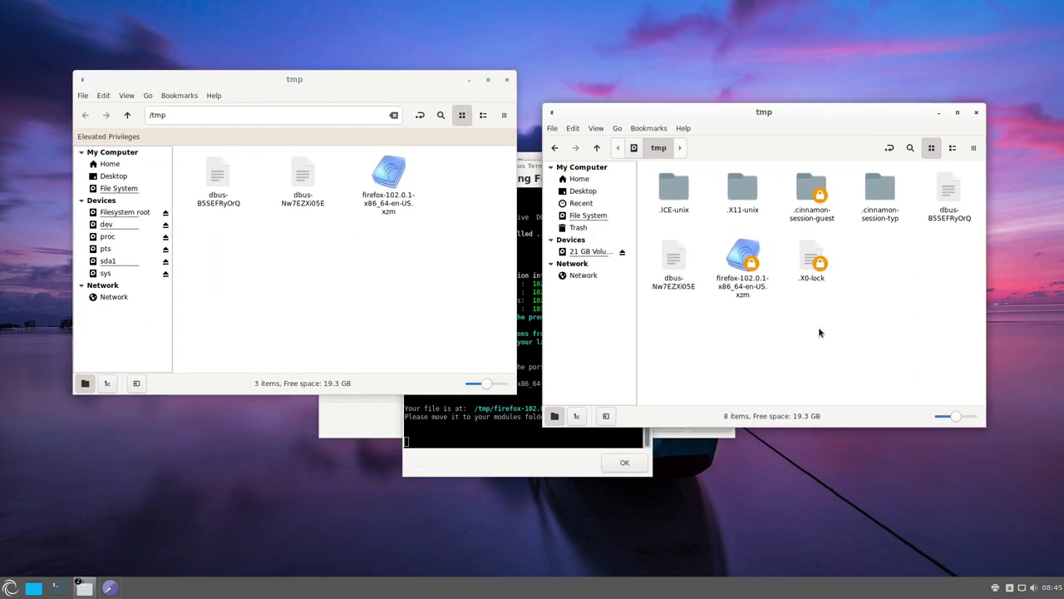
- Cut firefox-102.0.1-x86_64-en-US.xzm and paste it into /mnt/sda1/porteus/modules
click(391, 190)
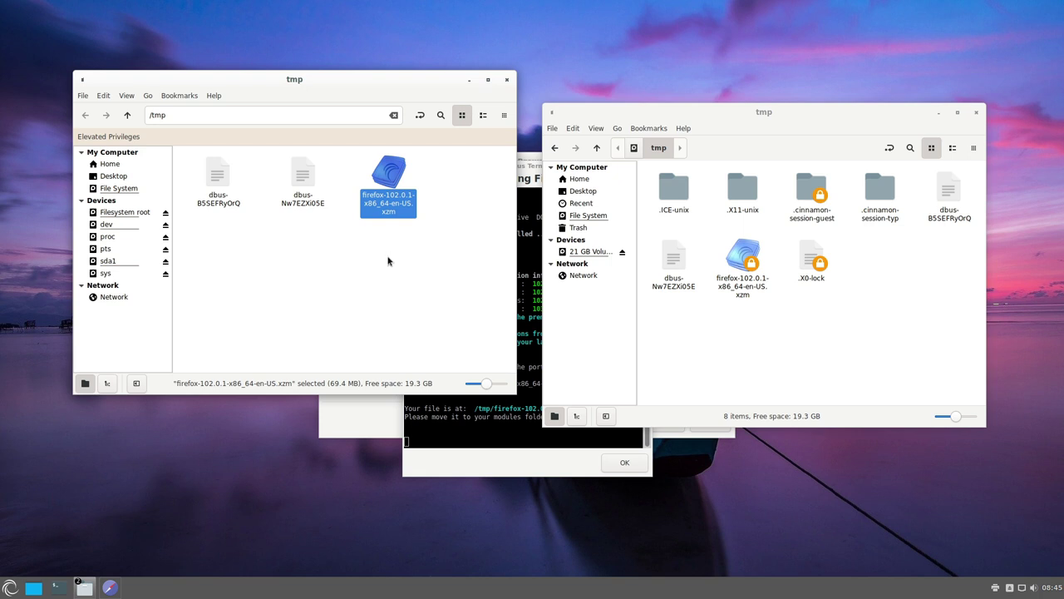
key(ctrl+x)
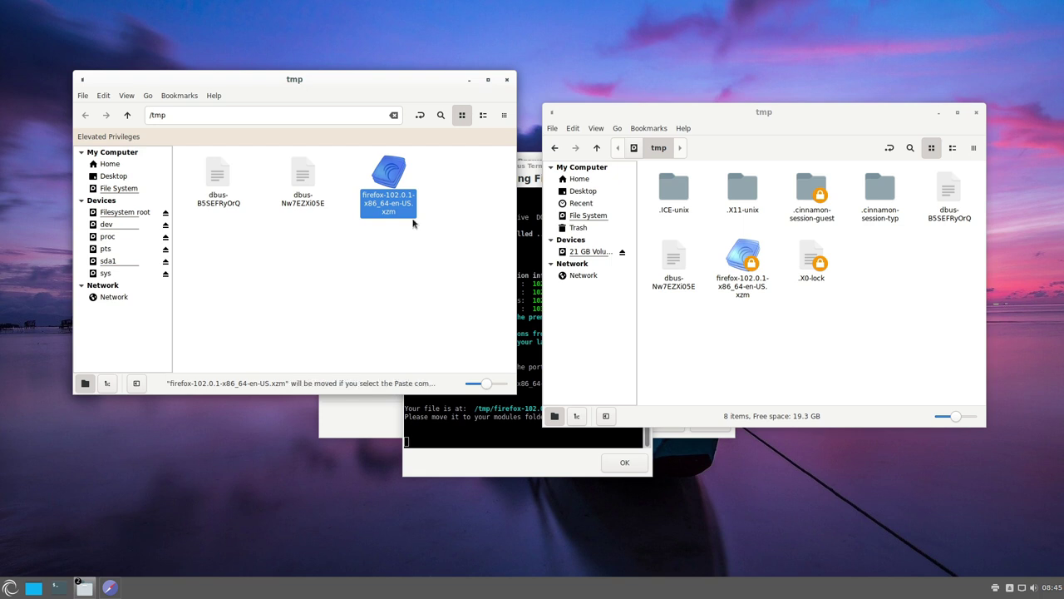
click(348, 279)
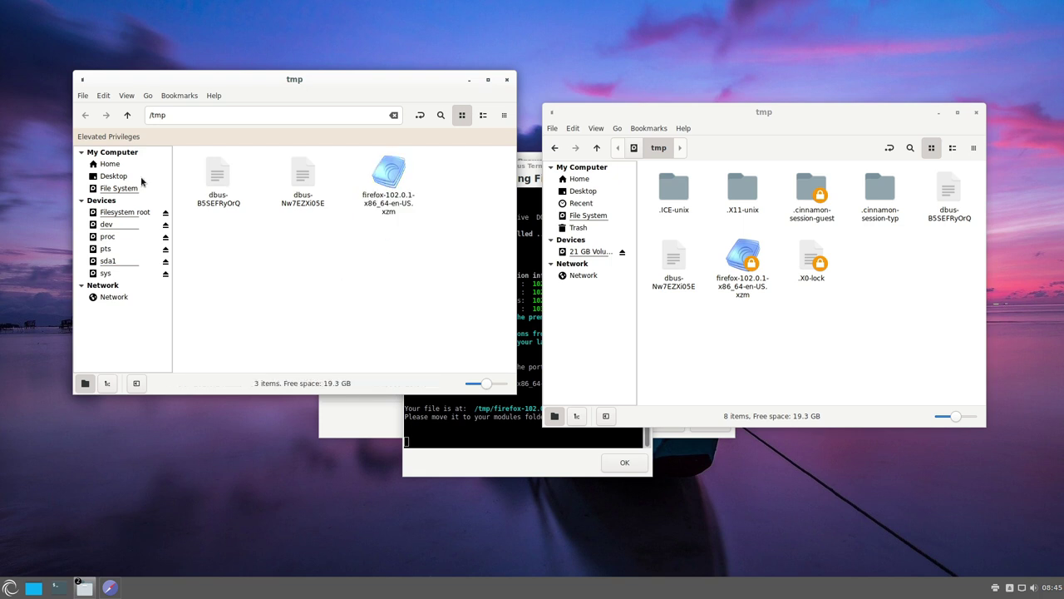
click(128, 115)
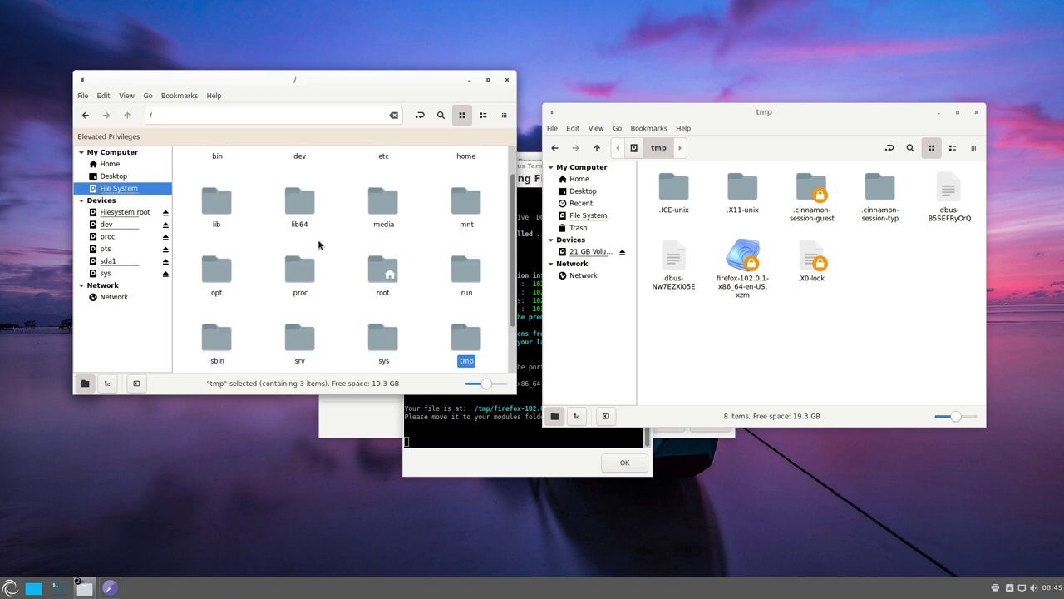
scroll(381, 266, up, 1)
click(466, 243)
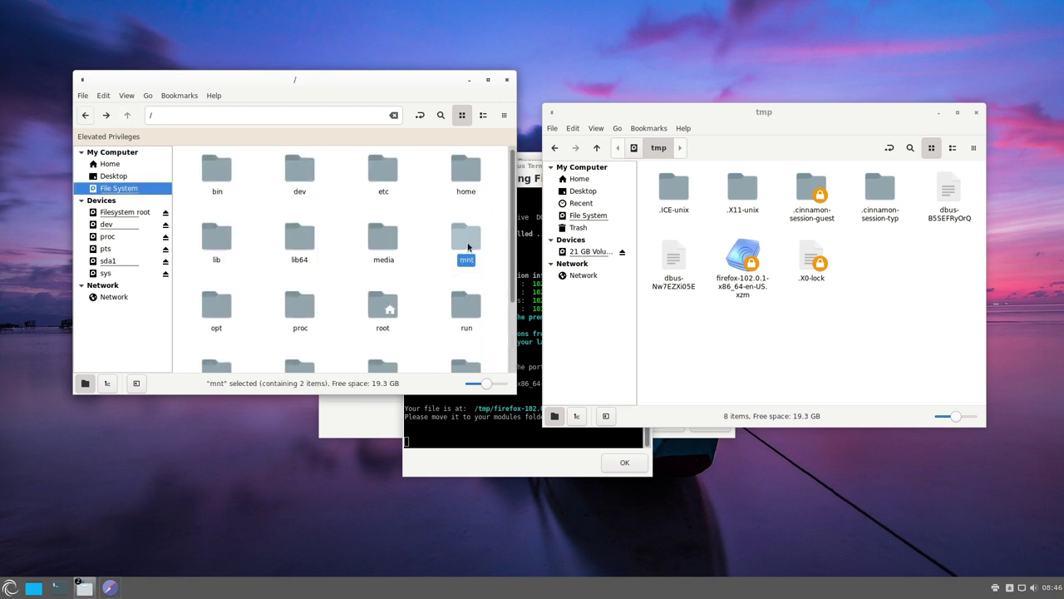
double_click(467, 245)
double_click(302, 172)
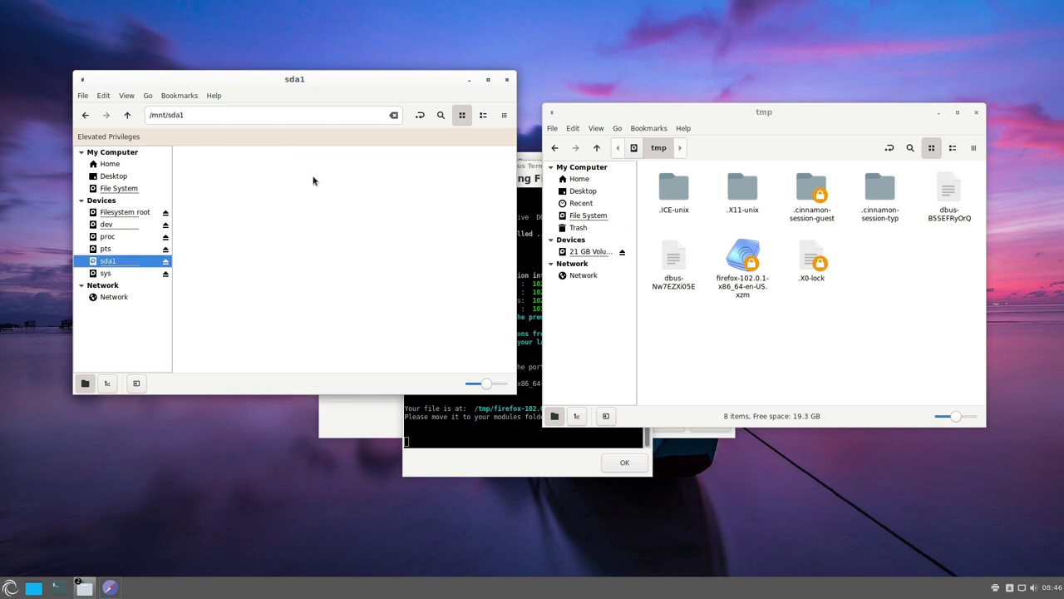
double_click(294, 178)
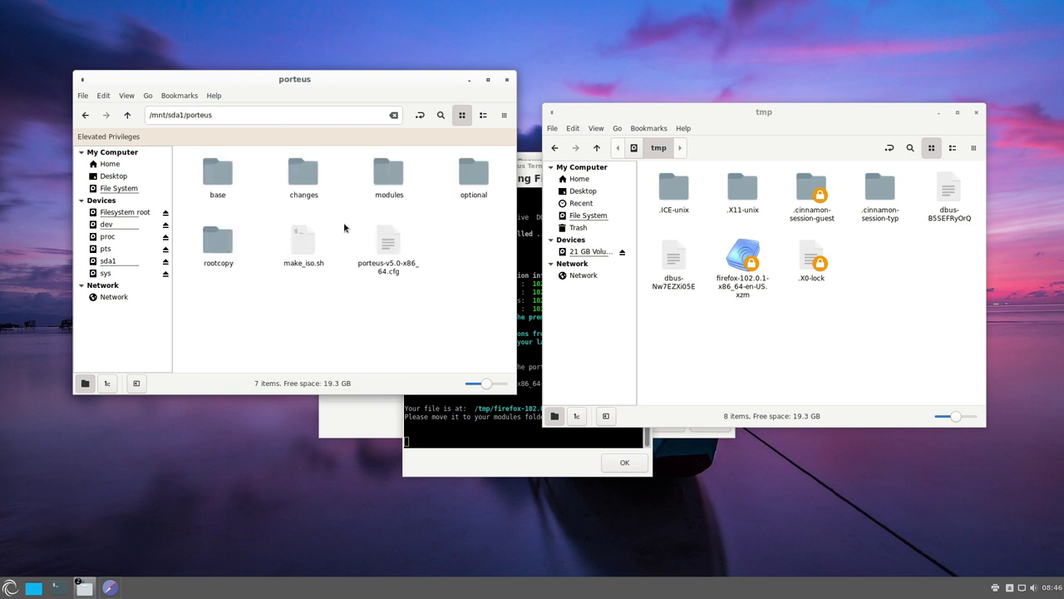
double_click(398, 182)
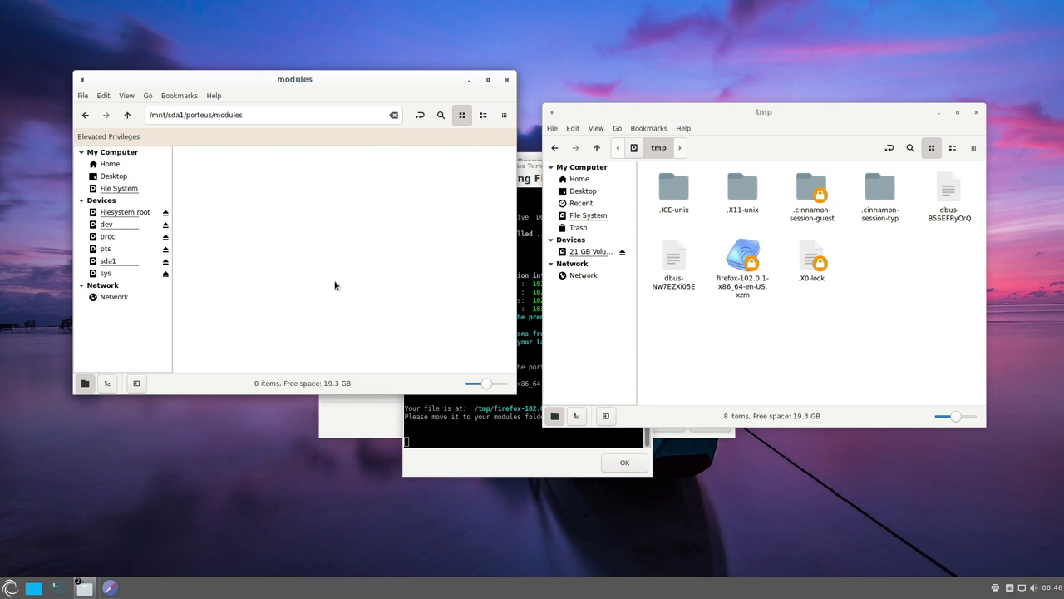
key(ctrl+v)
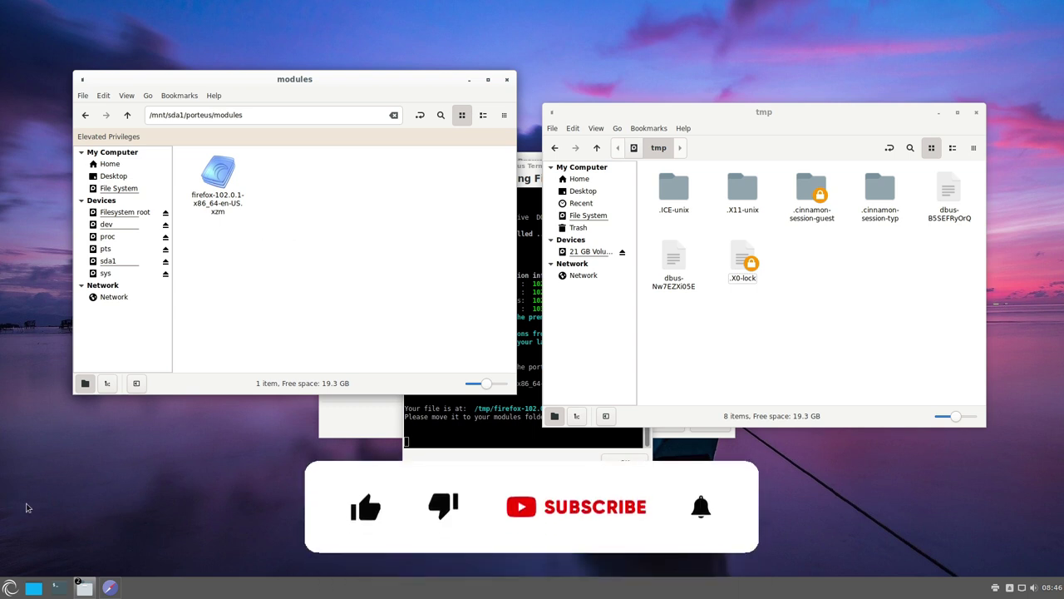
click(8, 587)
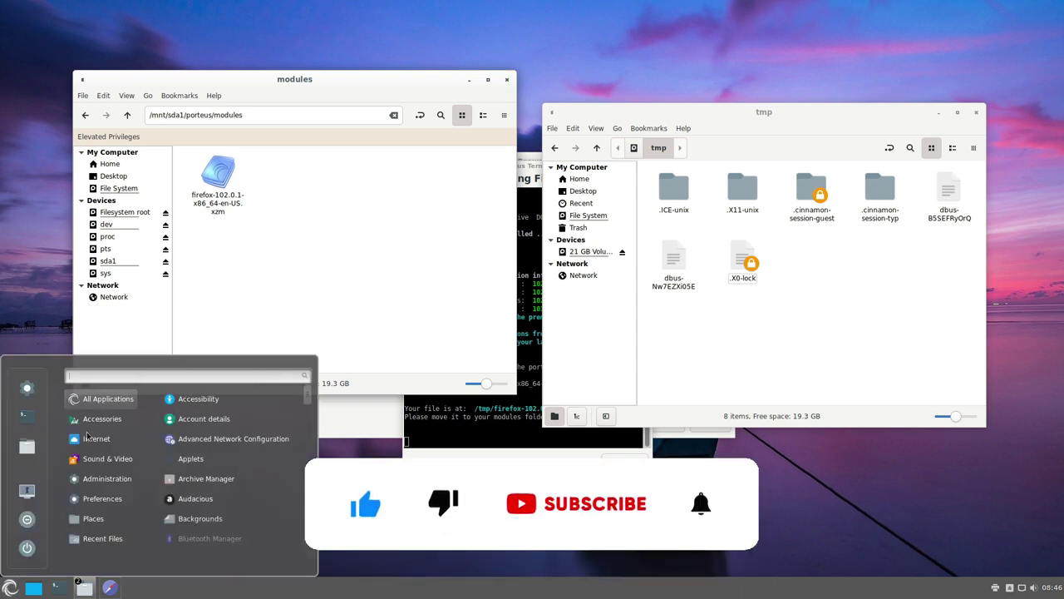
- Launch Porteus Modules from Administration, enter the root password, and select the Firefox module
mouse_move(105, 473)
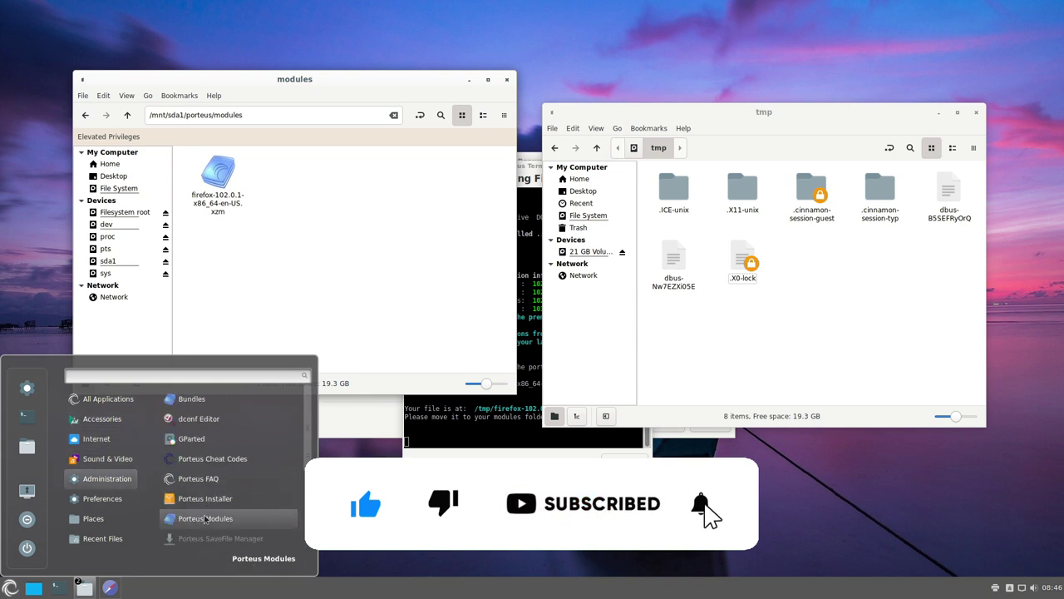
click(206, 518)
click(502, 312)
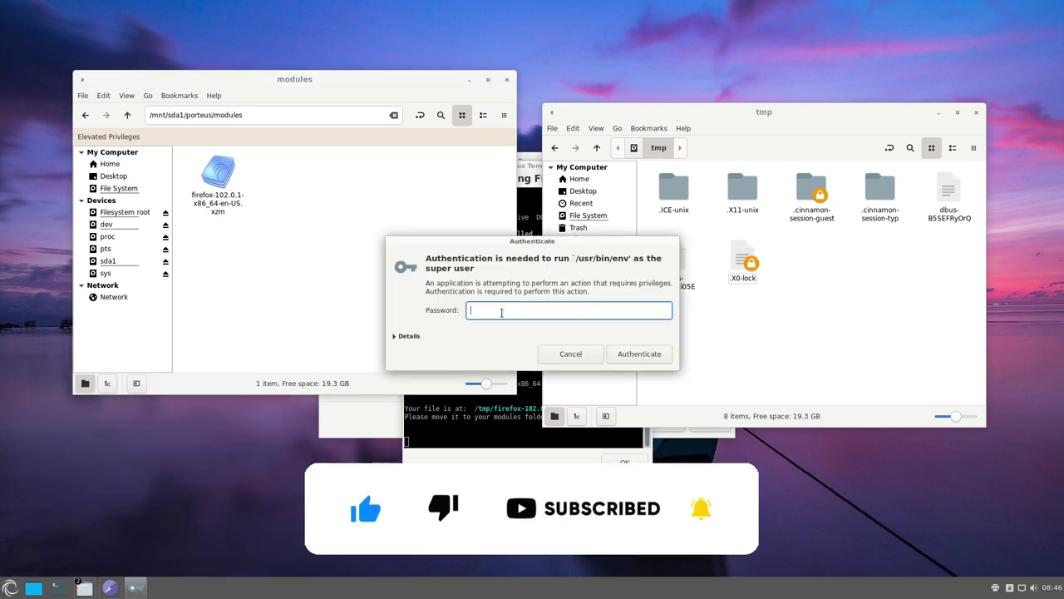
text(●)
key(Return)
click(427, 286)
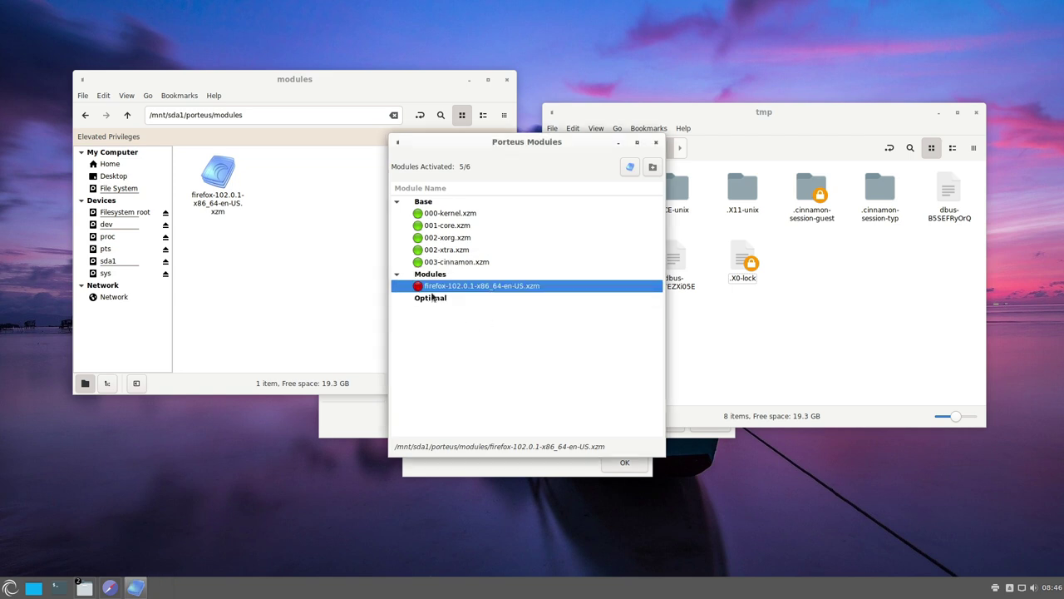
- Activate the Firefox module, test-launch Firefox from Internet apps, and close leftover windows
click(418, 287)
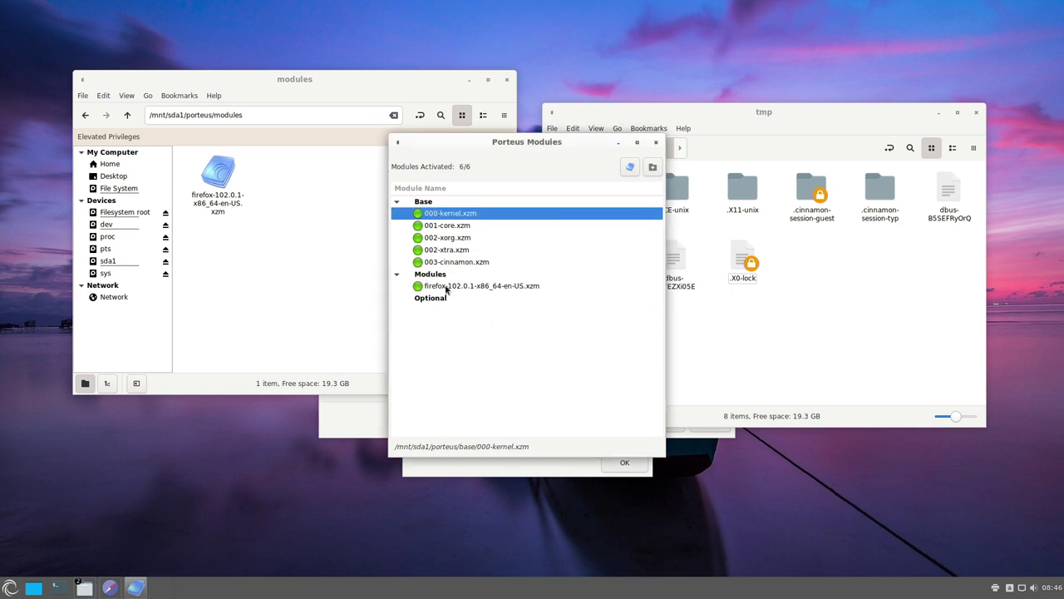
click(509, 80)
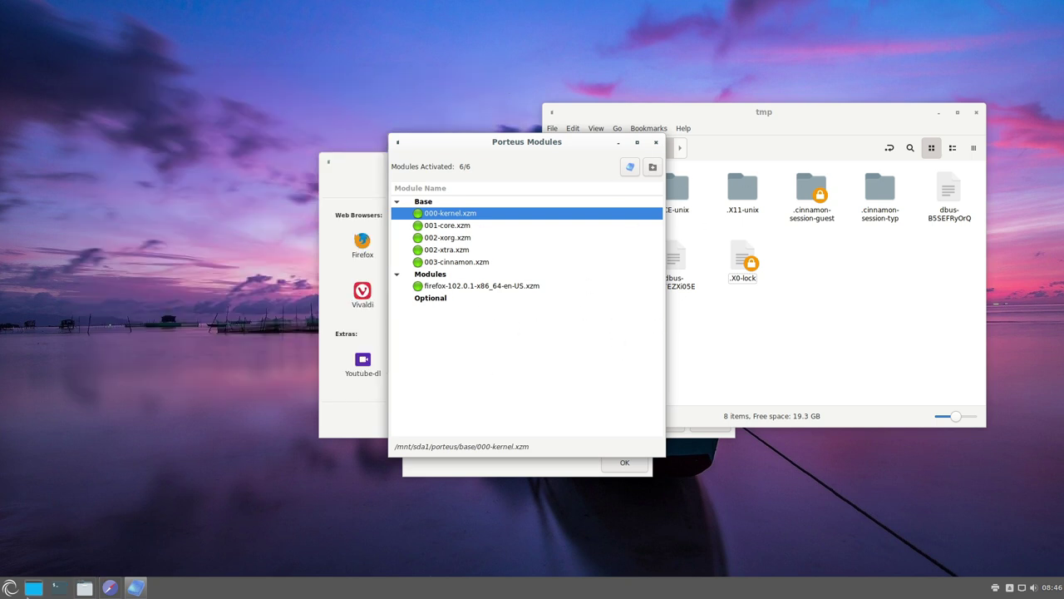
click(5, 588)
mouse_move(97, 438)
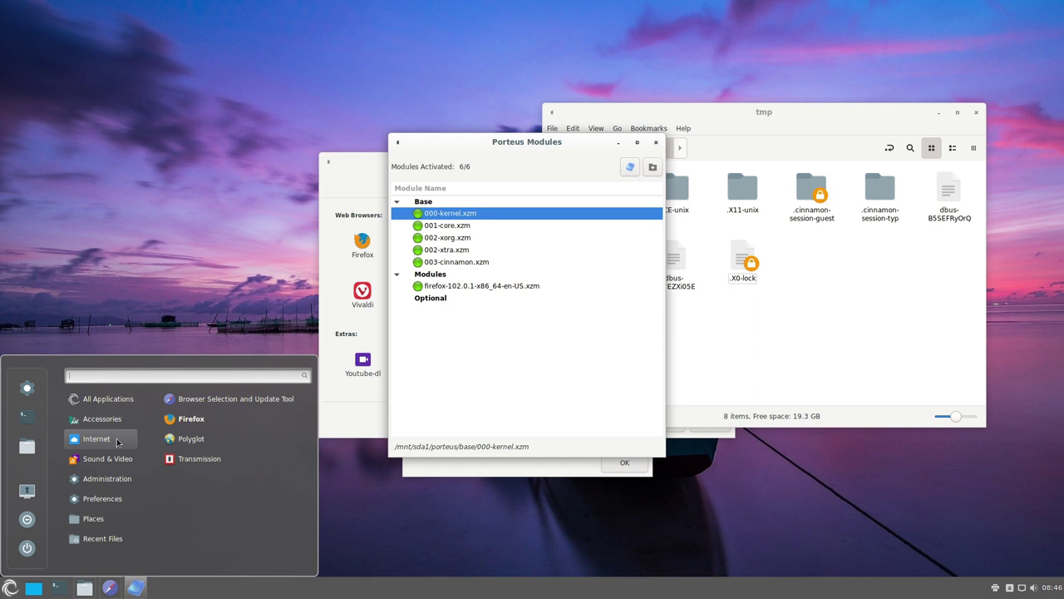
click(190, 424)
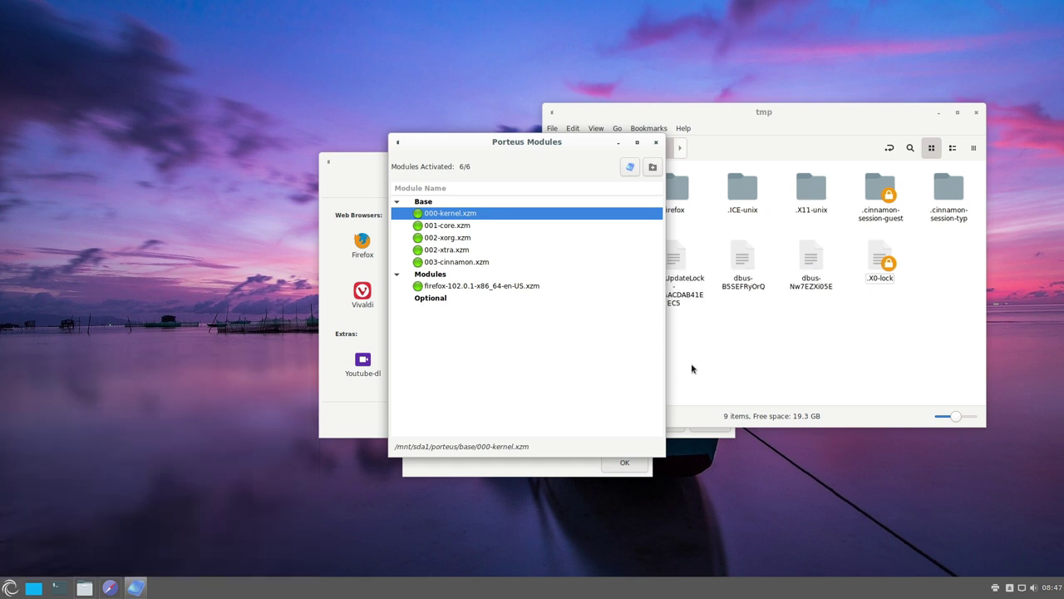
click(977, 112)
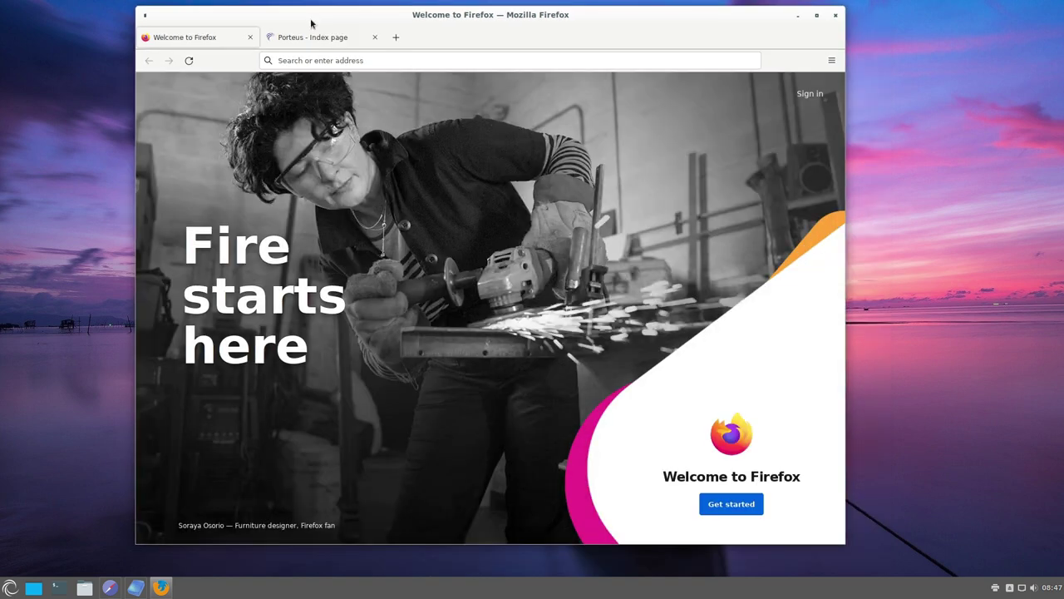
click(835, 15)
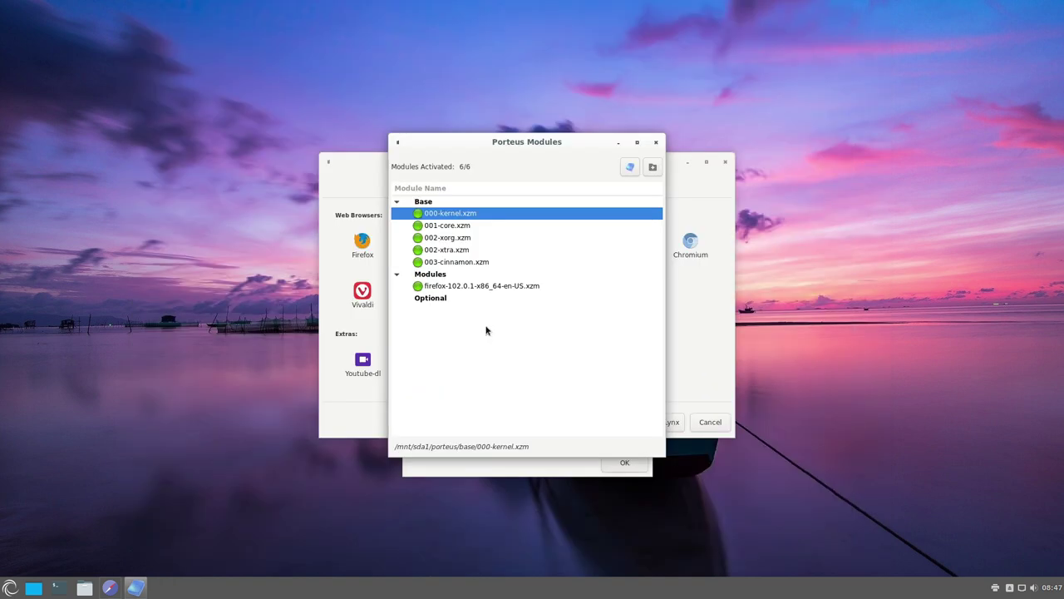
click(424, 287)
double_click(424, 287)
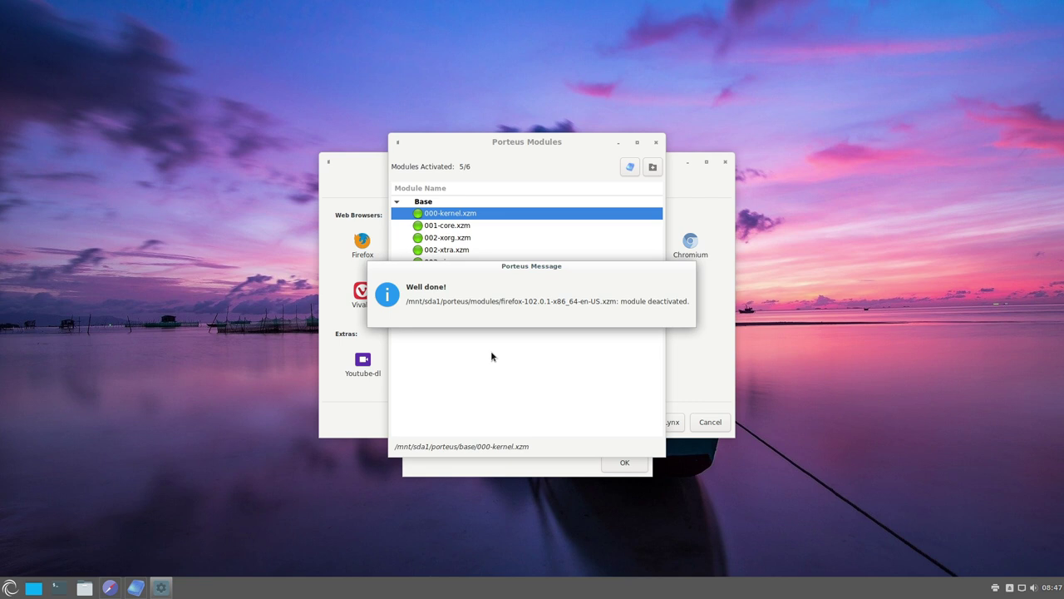
click(10, 588)
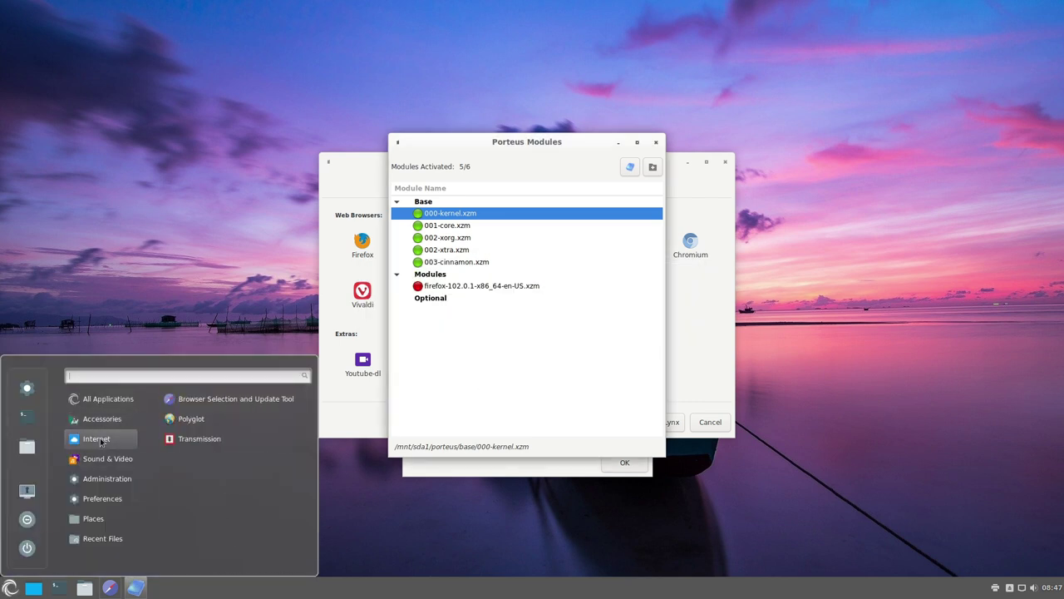
click(501, 383)
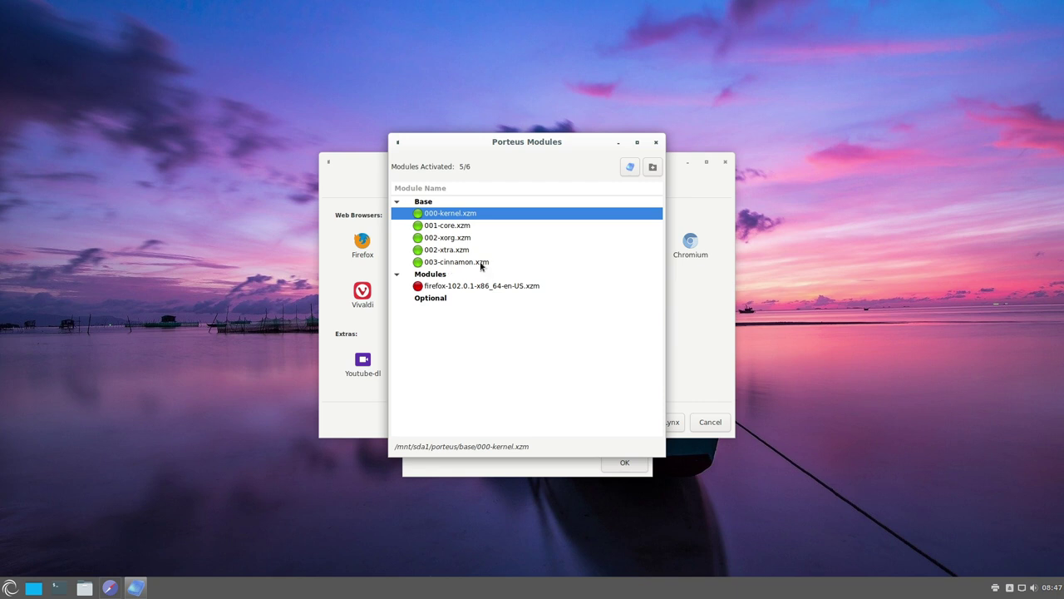
click(446, 288)
click(656, 144)
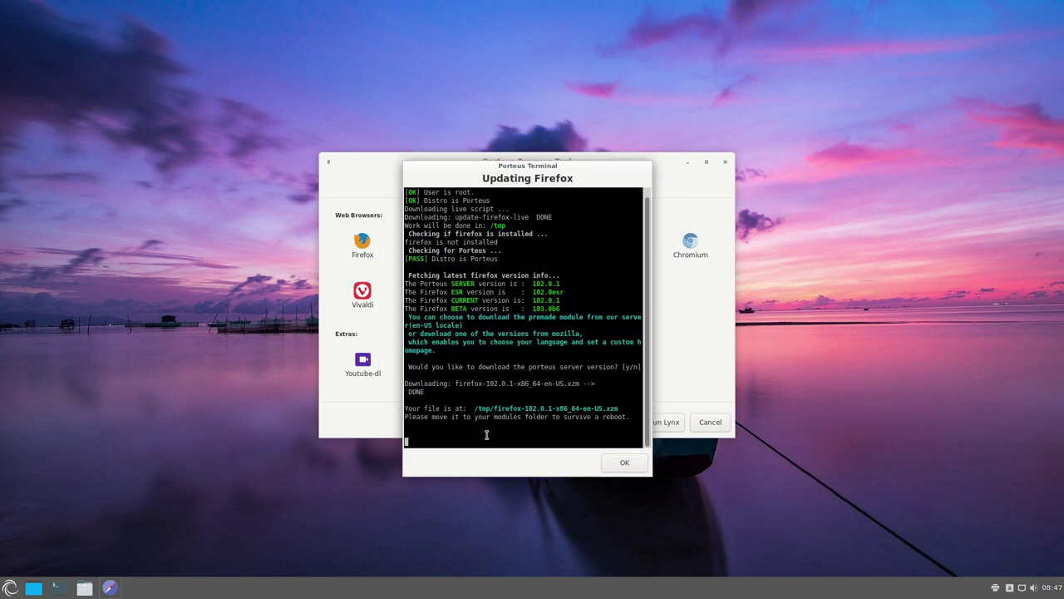
- Download the Pale Moon module in Browser Tool, saved as /tmp/palemoon-31.1.1-x86_64-en-US.xzm
click(624, 463)
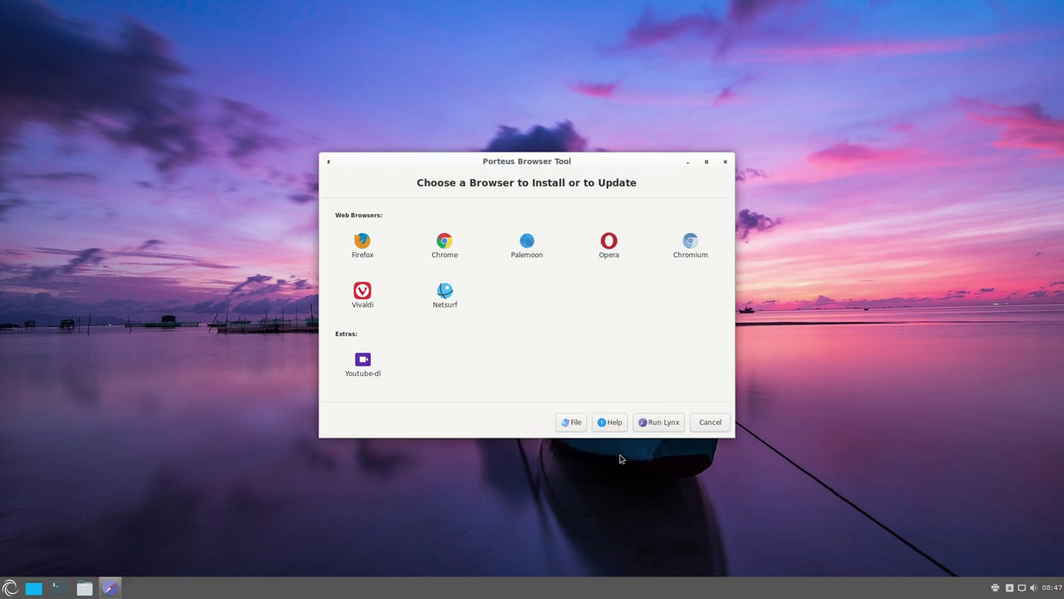
click(527, 244)
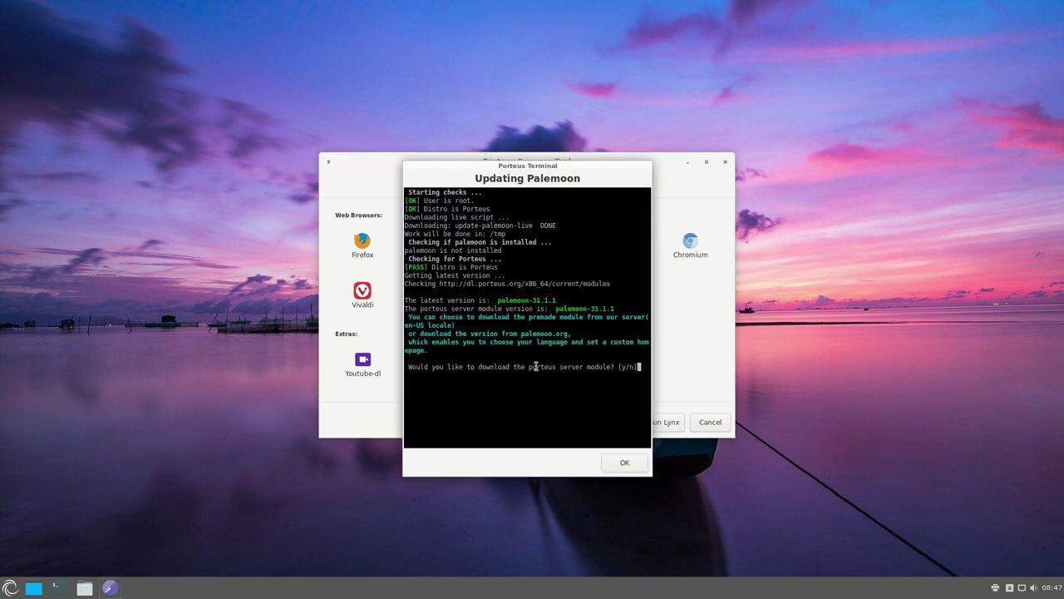
key(y)
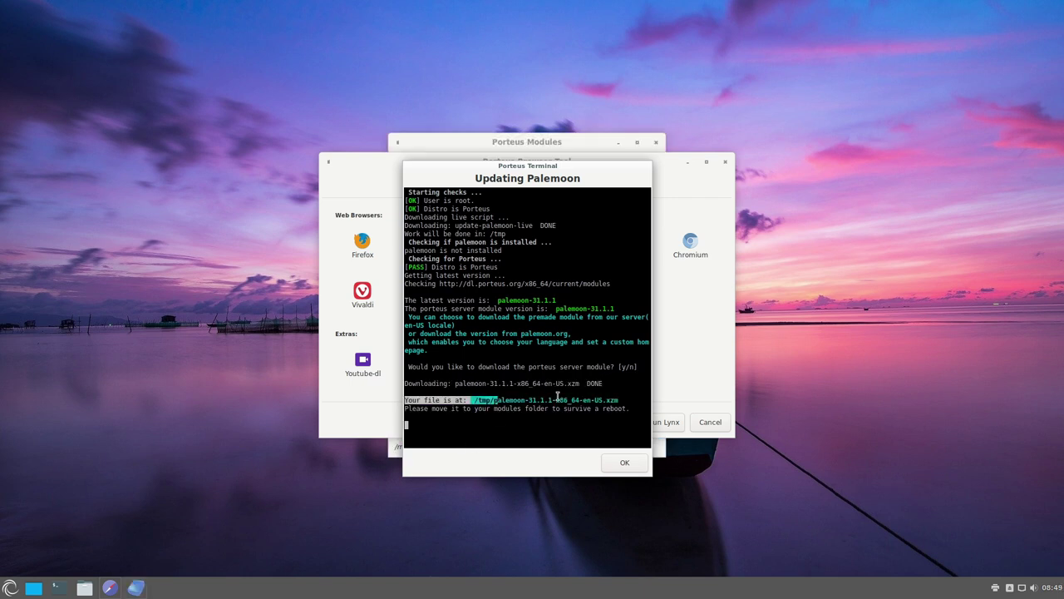
drag(498, 399, 585, 393)
click(596, 400)
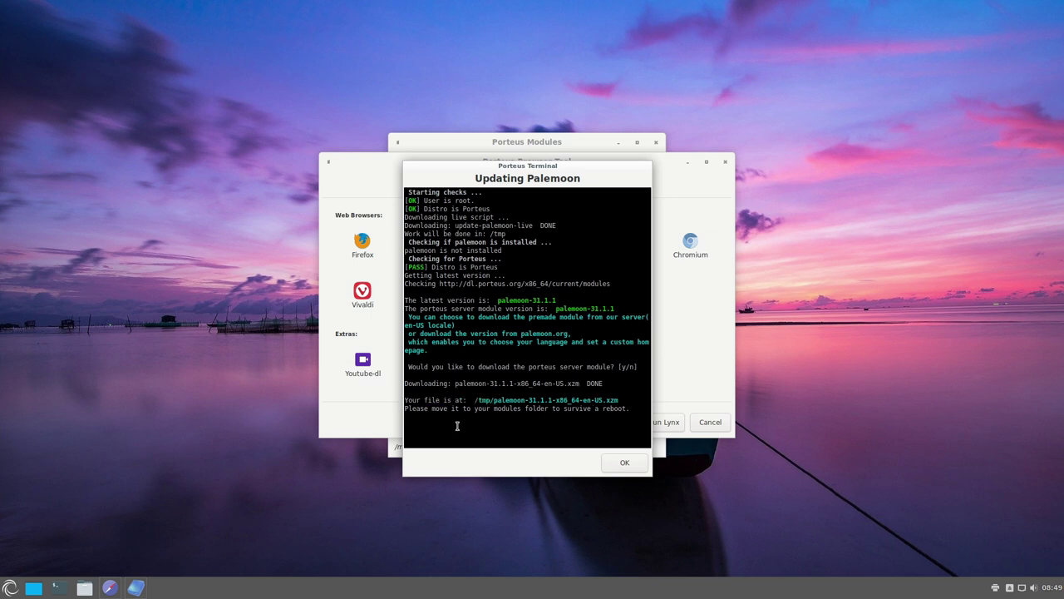
click(134, 592)
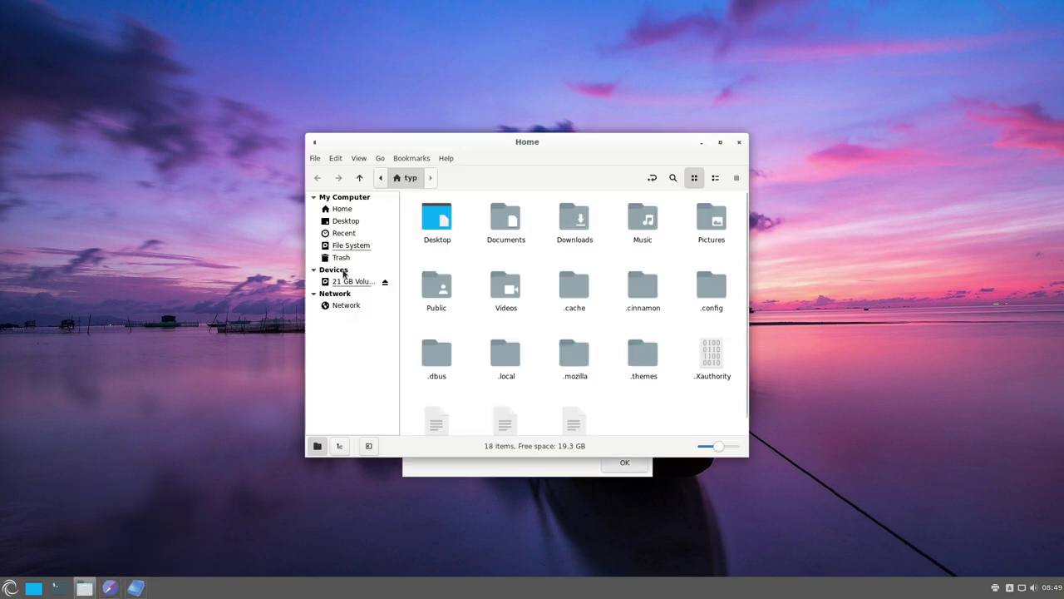
- Open the /tmp folder in Nemo and reopen it with root privileges
click(350, 245)
scroll(574, 364, down, 2)
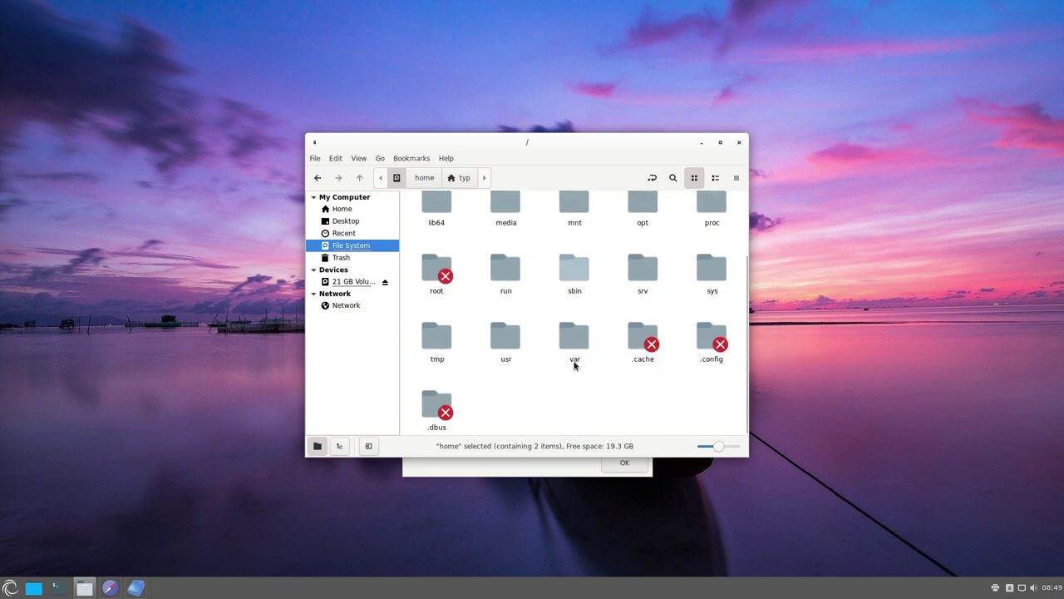
double_click(439, 349)
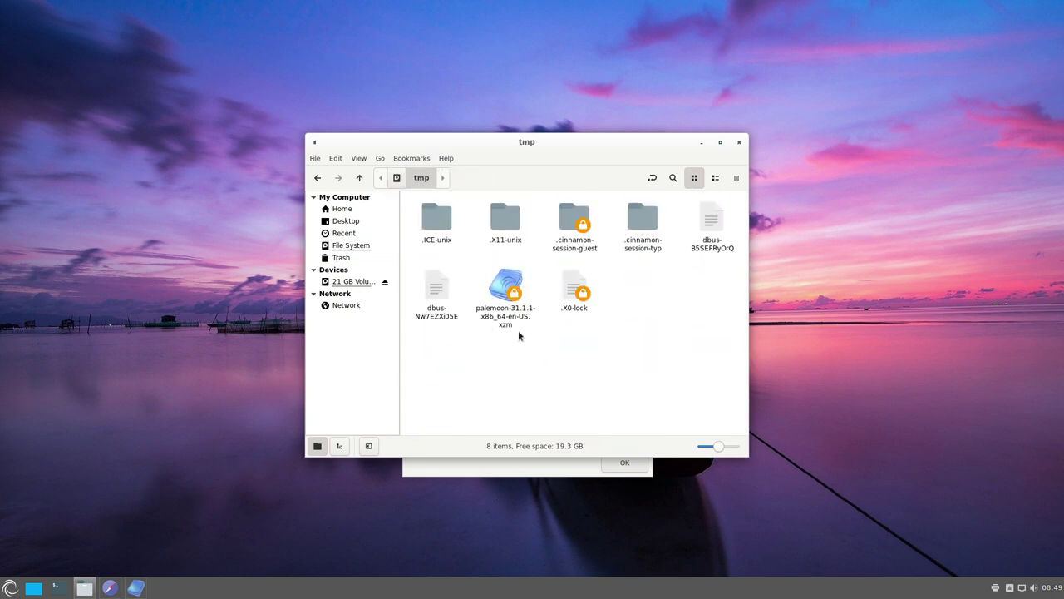
right_click(518, 330)
click(519, 399)
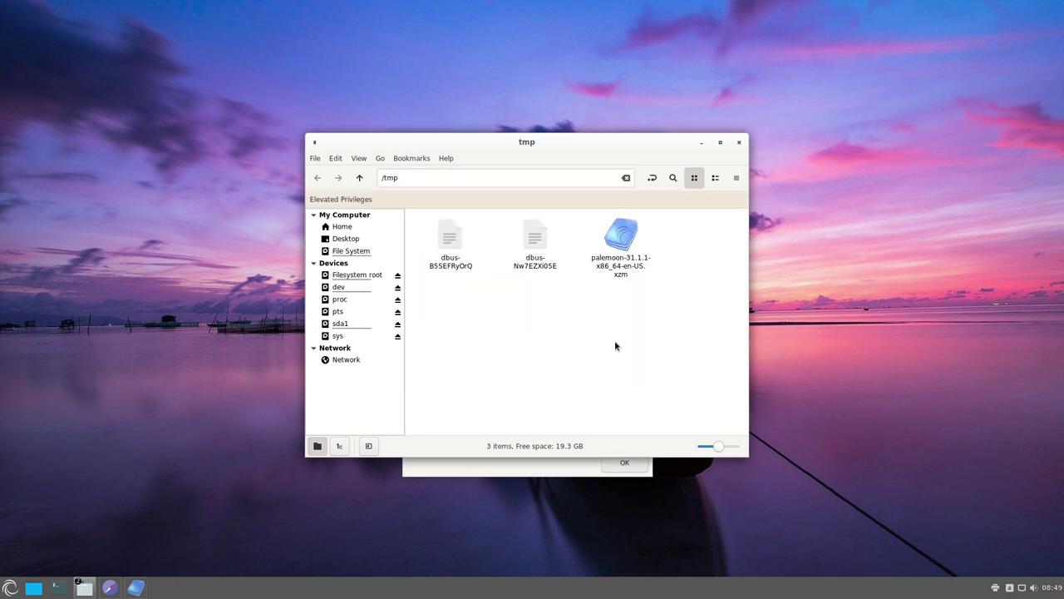
- Cut the palemoon-31.1.1 module and paste it into /mnt/sda1/porteus/modules
click(623, 257)
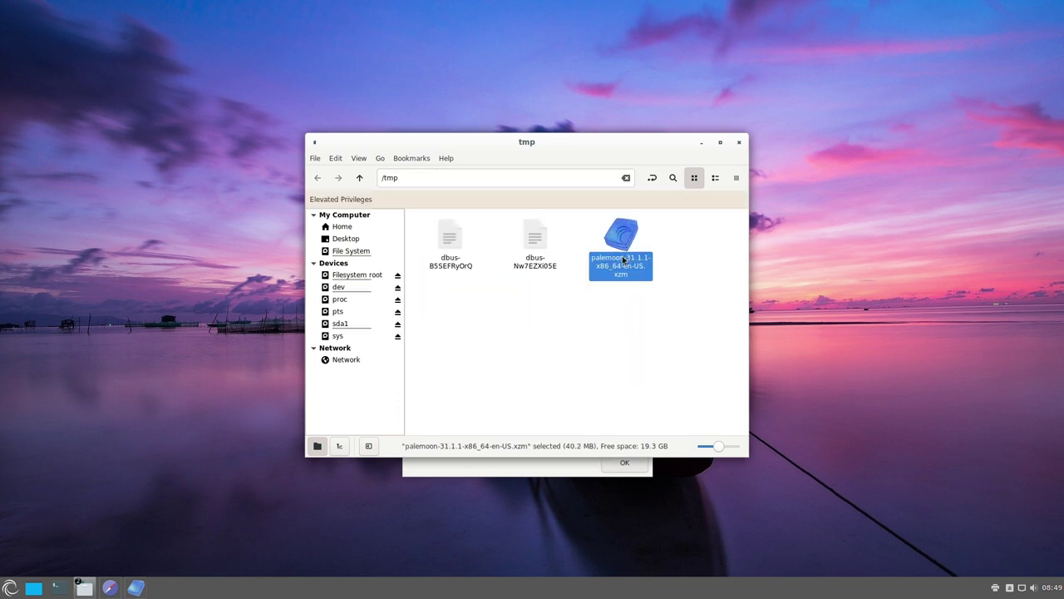
key(ctrl+x)
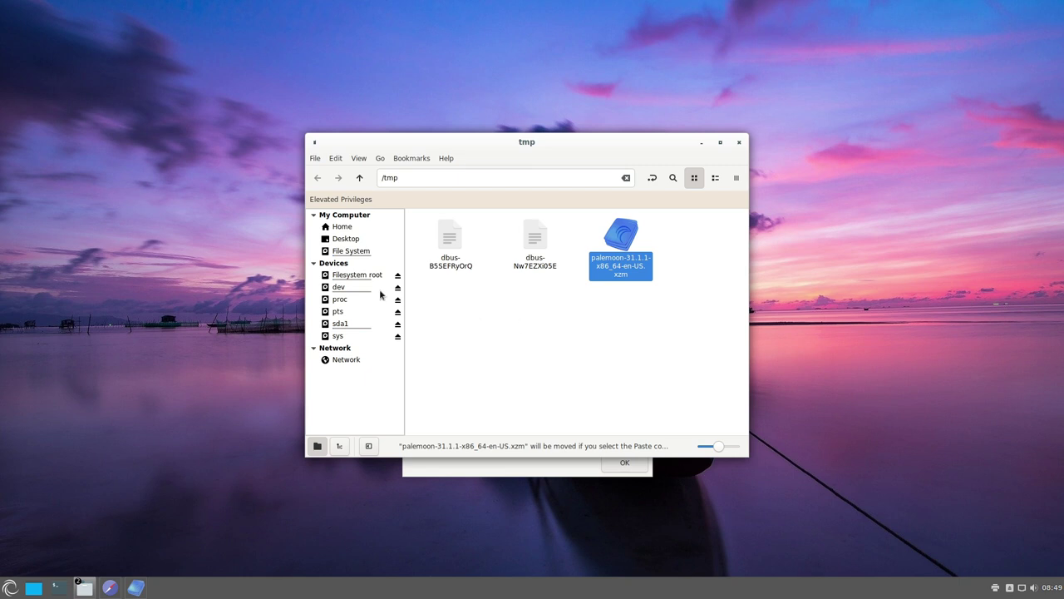
click(437, 306)
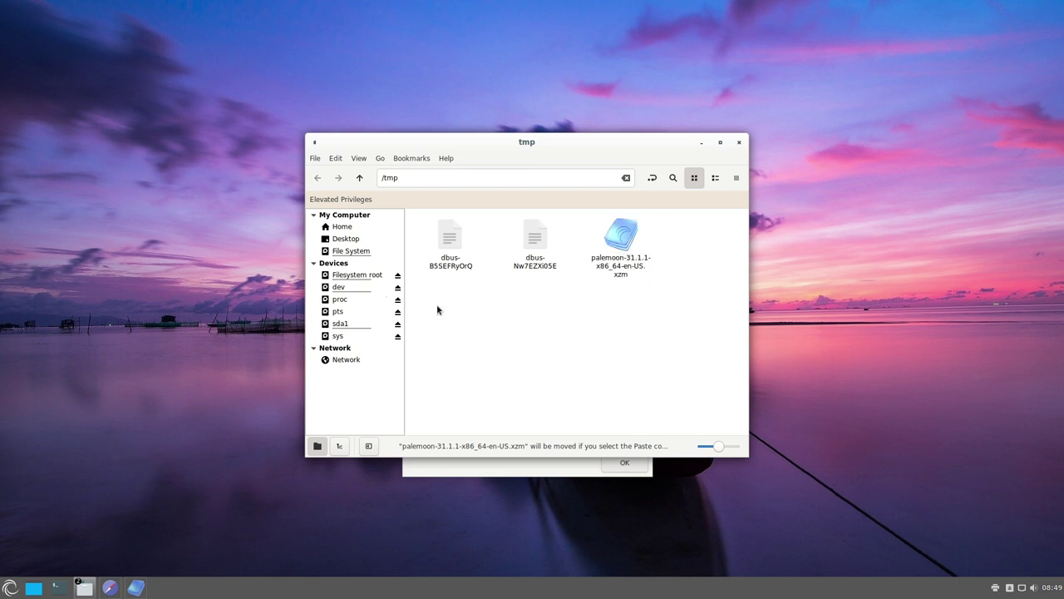
click(346, 324)
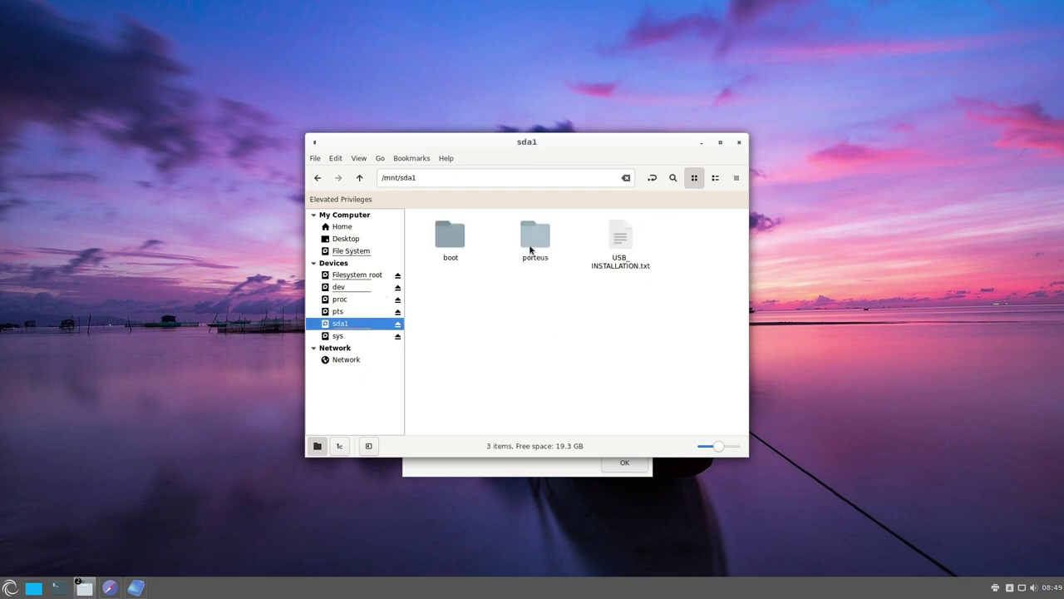
double_click(530, 250)
double_click(630, 242)
key(ctrl+v)
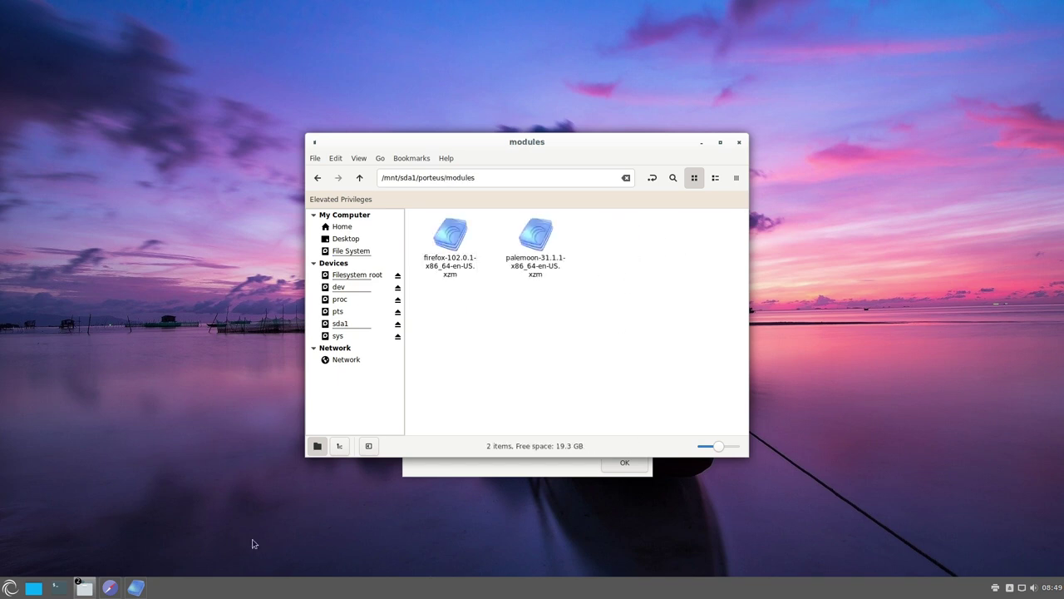
click(701, 143)
click(701, 143)
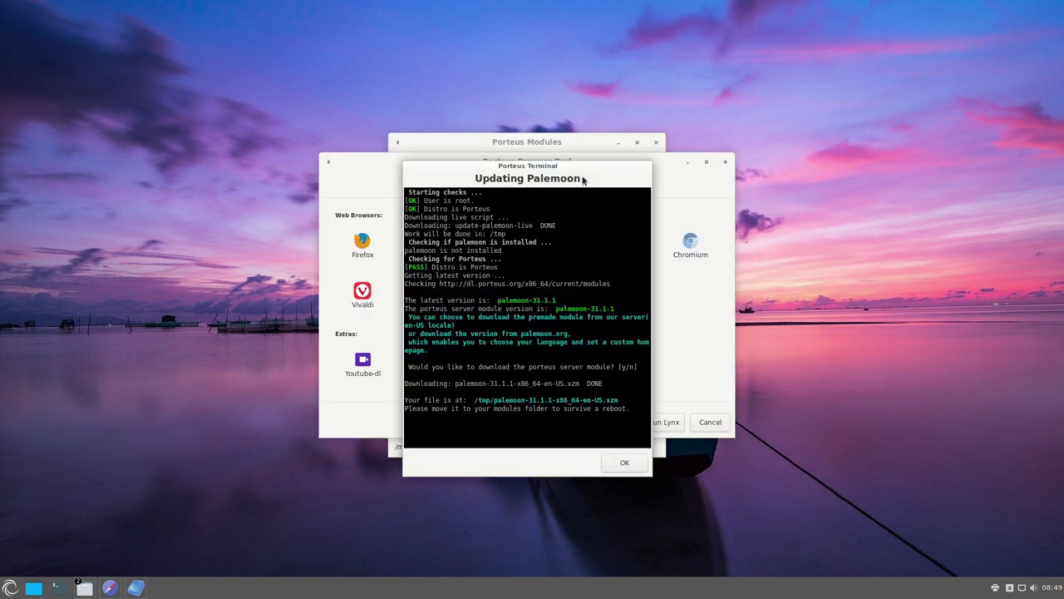
- Close the Browser Tool and activate palemoon-31.1.1-x86_64-en-US.xzm from porteus/modules, reaching 7/7
click(624, 464)
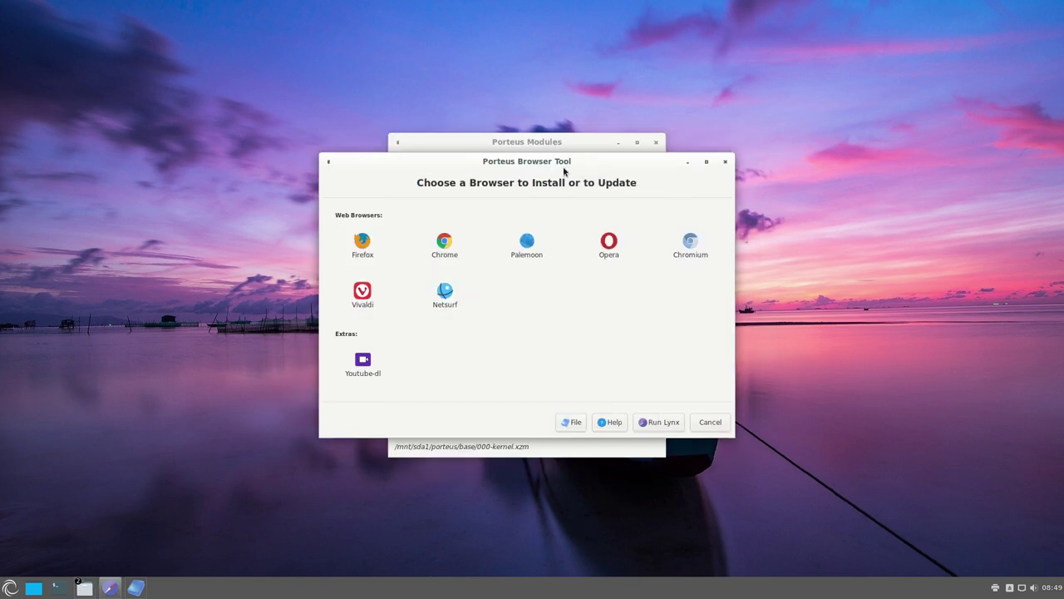
click(725, 161)
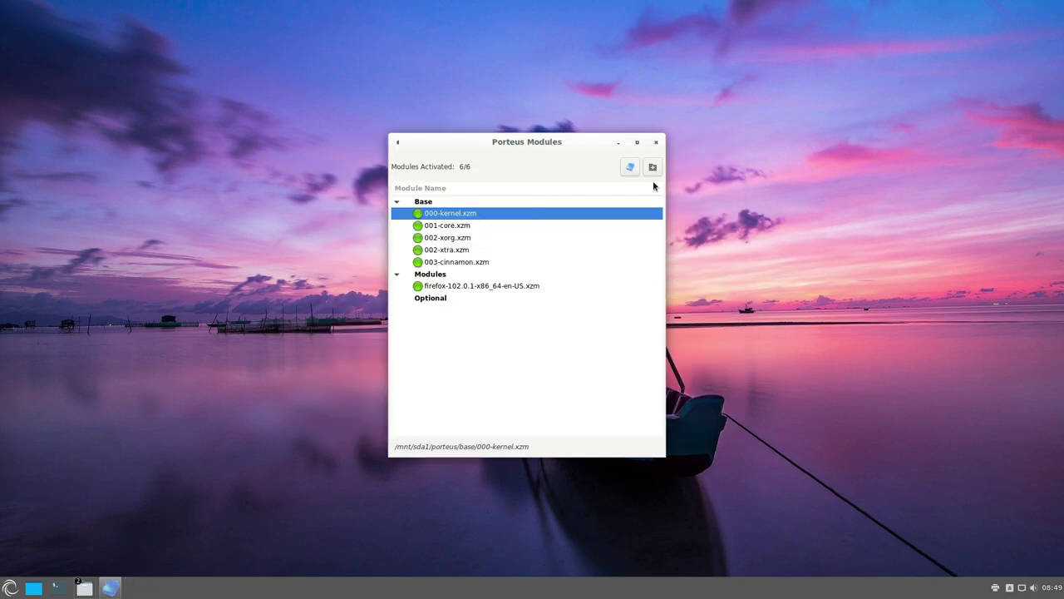
click(629, 167)
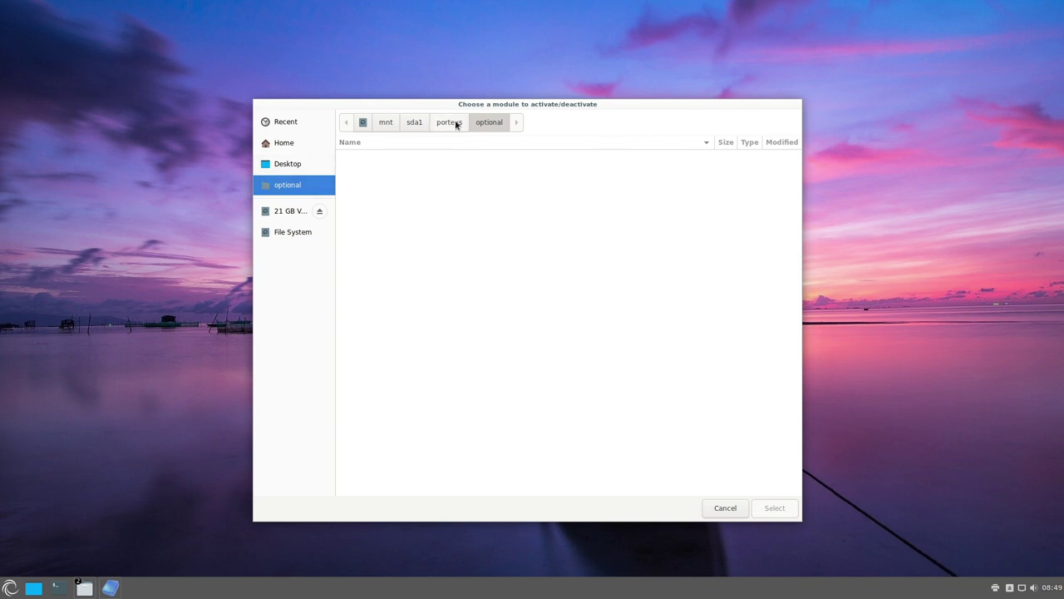
click(456, 123)
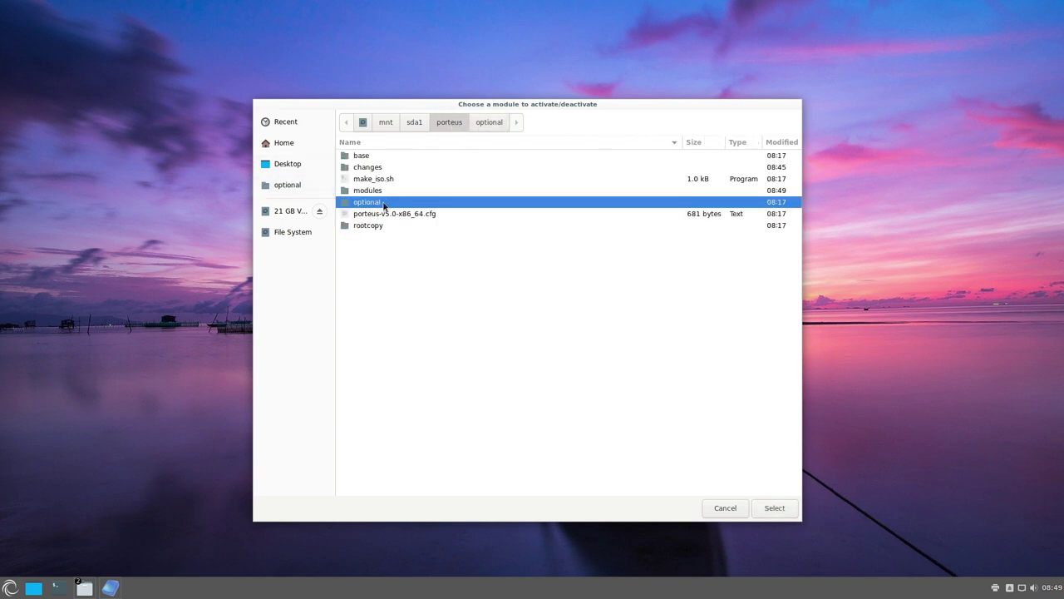
double_click(375, 192)
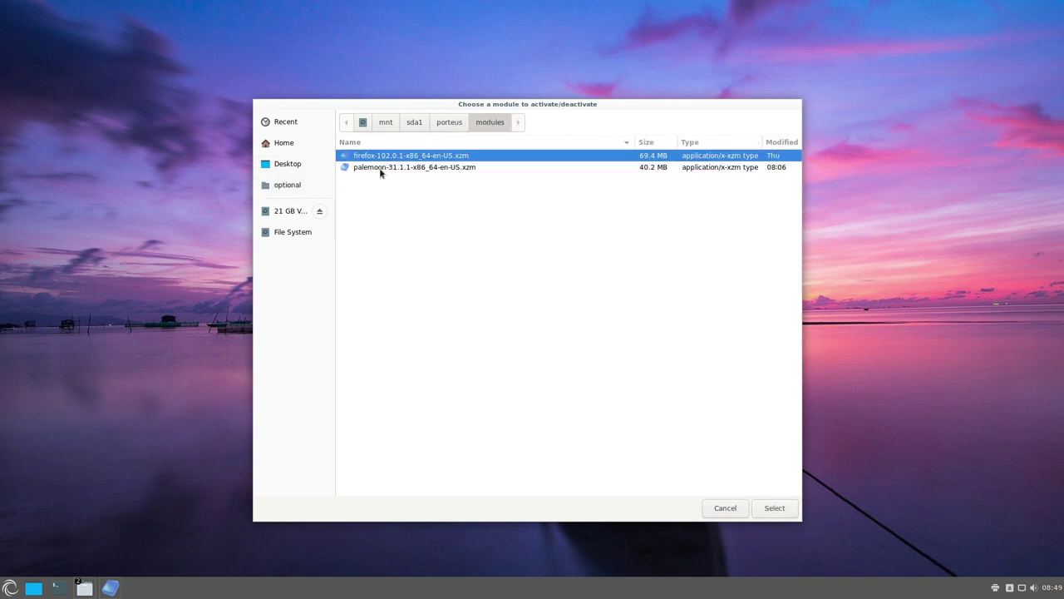
click(381, 169)
click(769, 507)
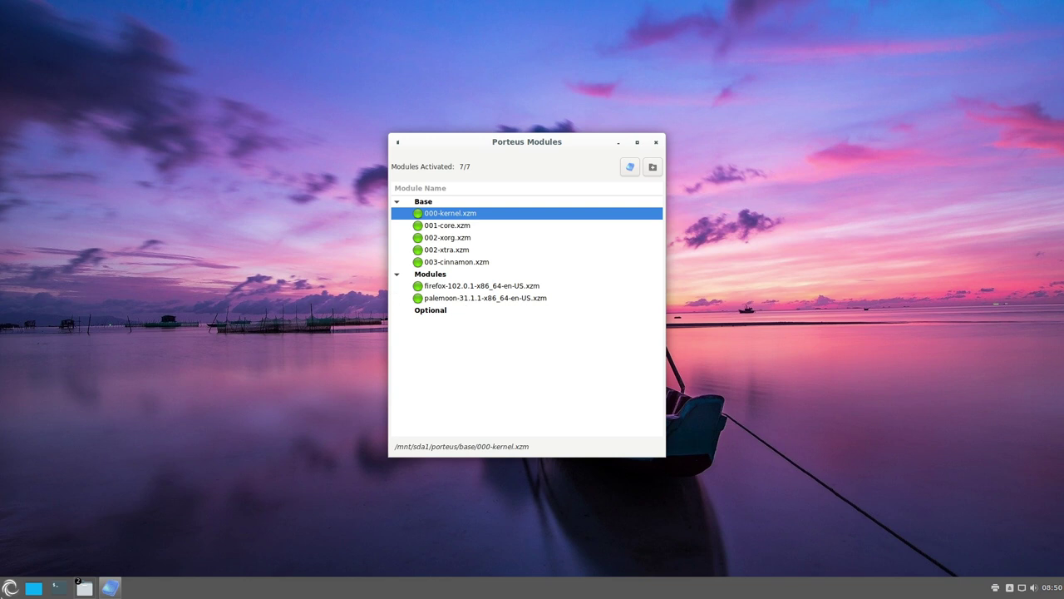
click(10, 588)
- Launch Pale Moon Web Browser from the menu's Internet apps
mouse_move(104, 457)
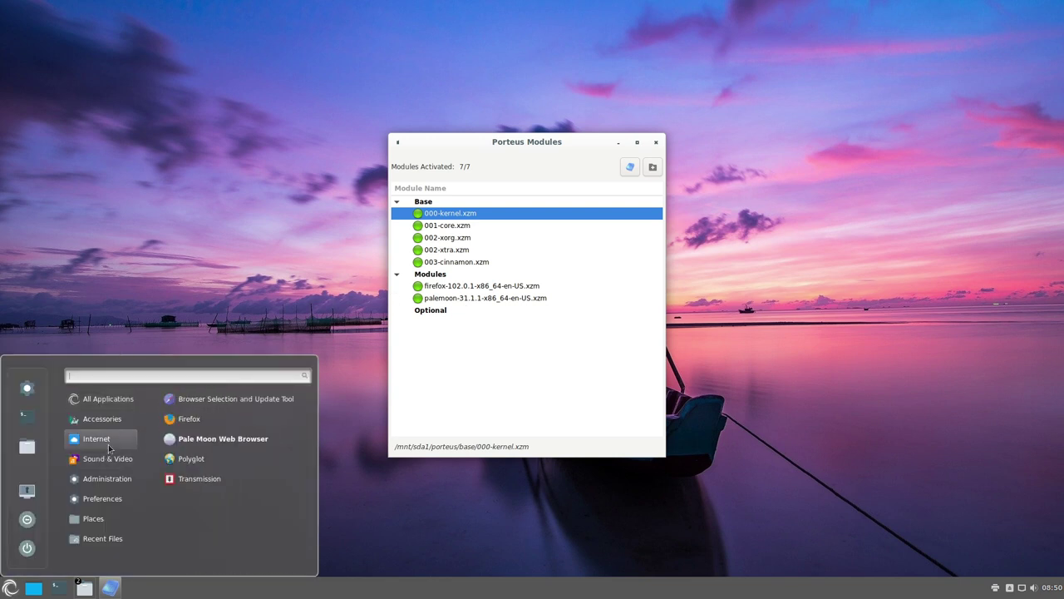
click(202, 438)
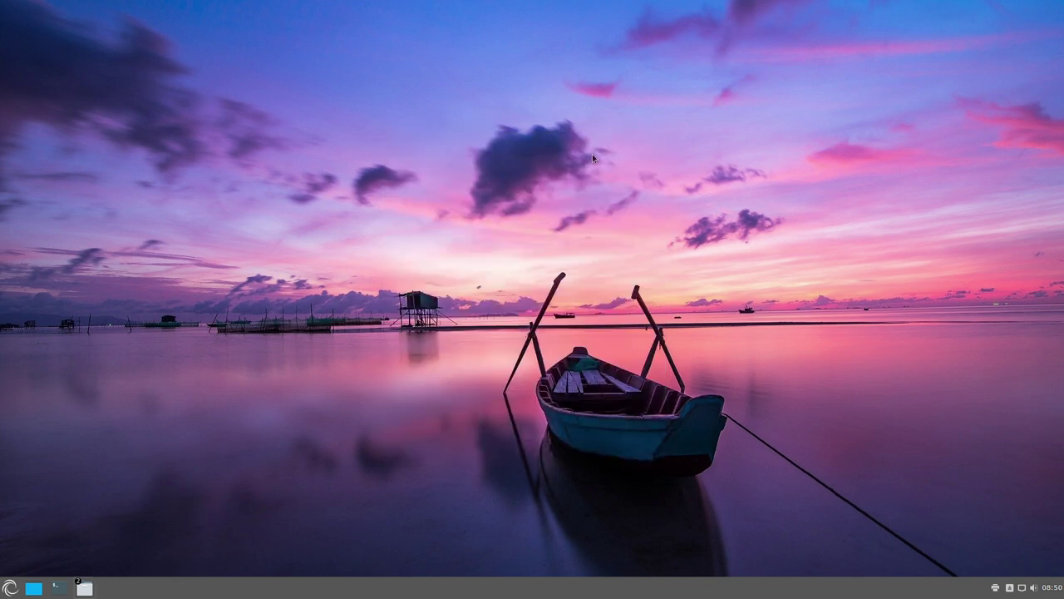
click(10, 588)
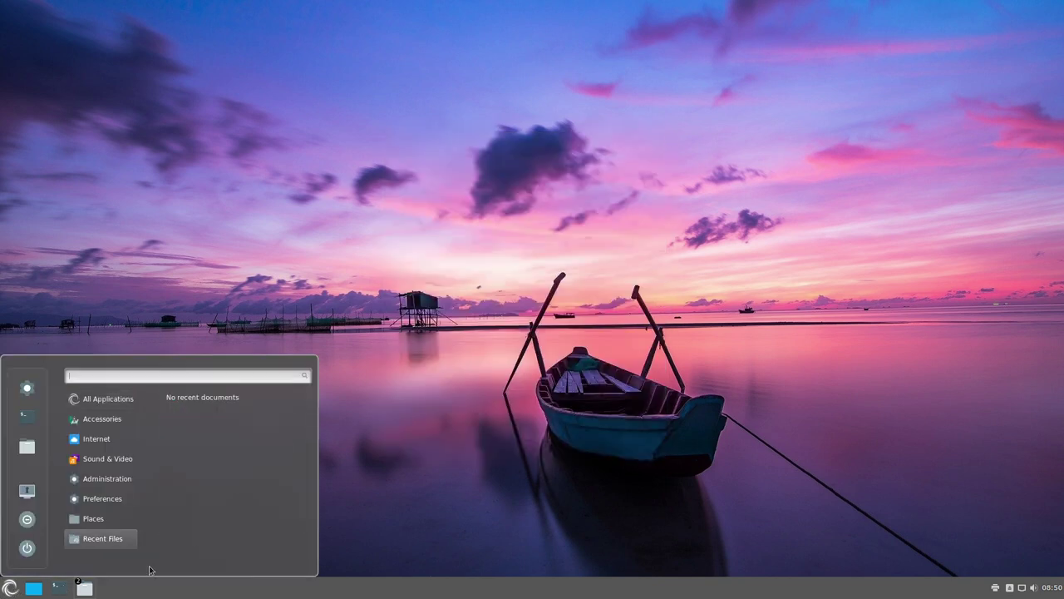
- Close both Nemo file manager windows and show the Administration tools in the menu
click(86, 587)
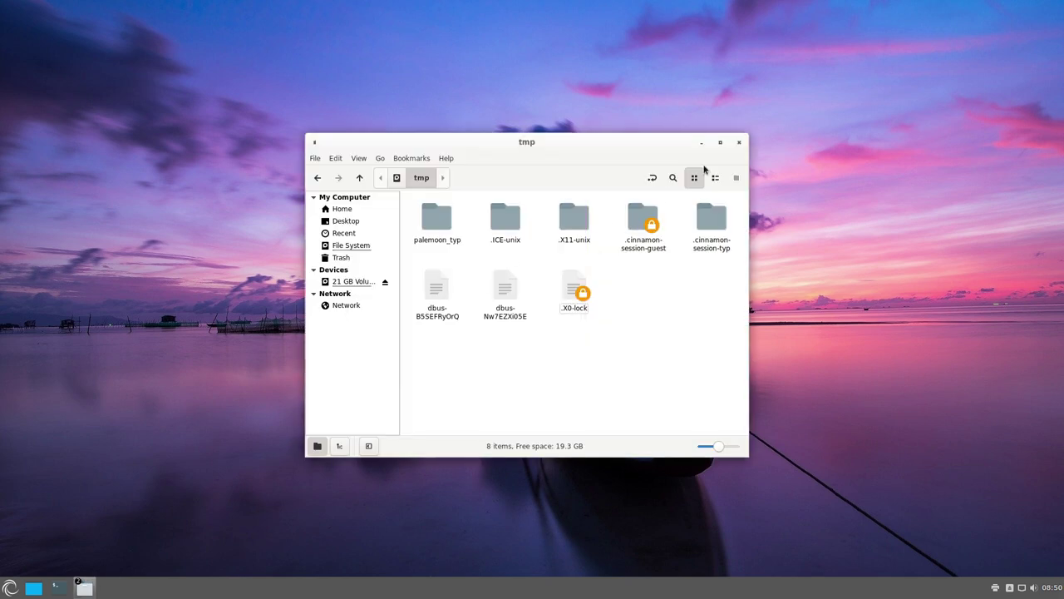
click(736, 145)
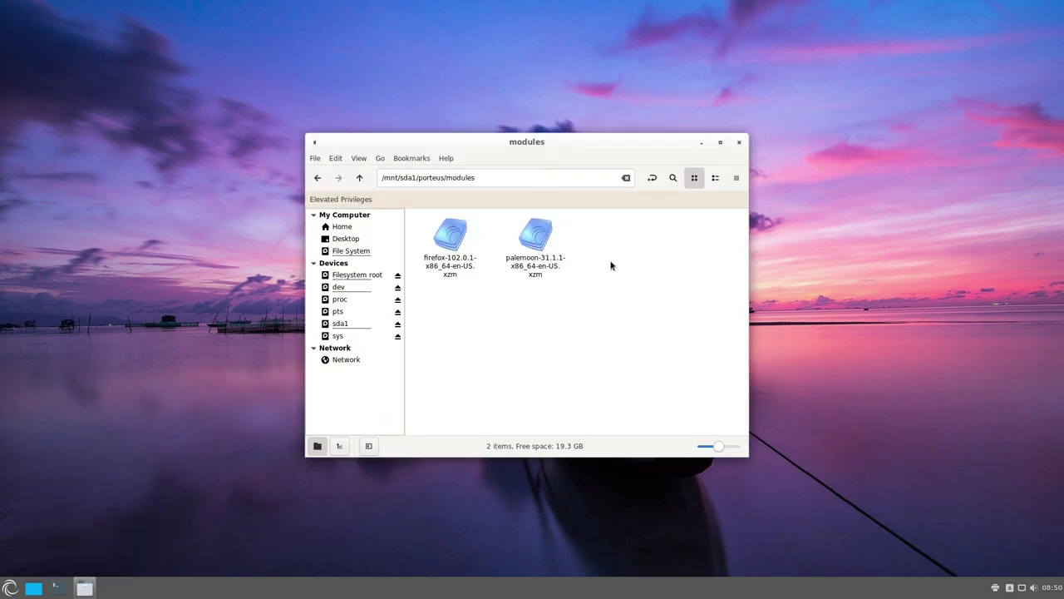
click(738, 144)
click(10, 588)
mouse_move(77, 453)
mouse_move(91, 478)
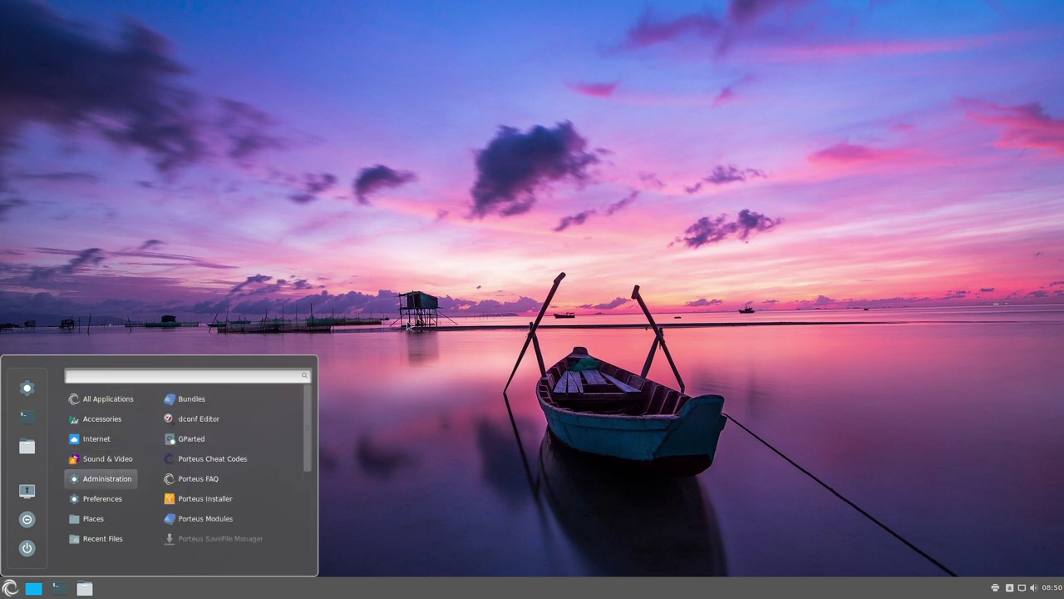
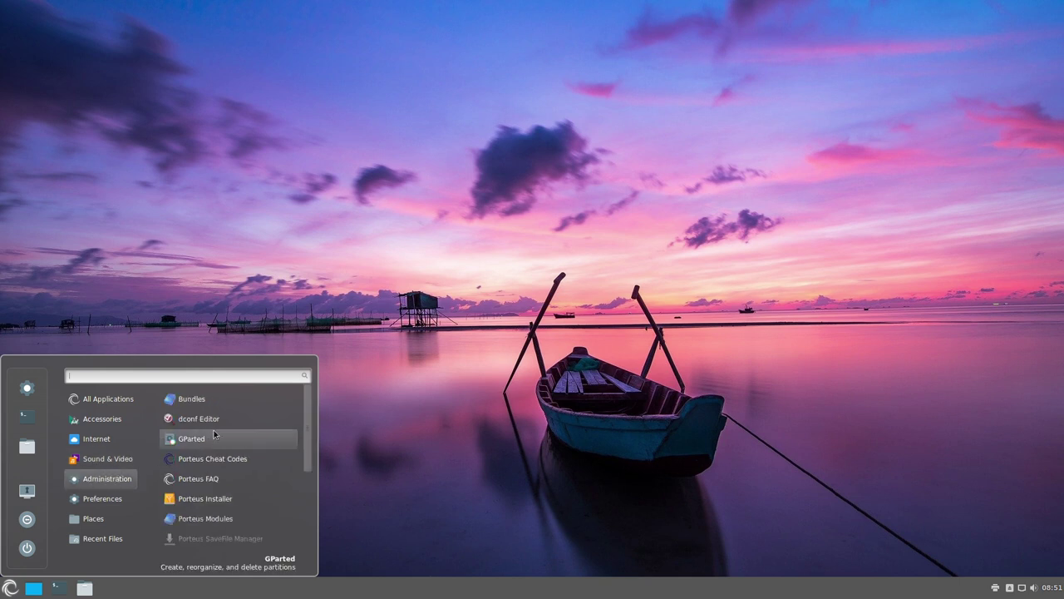
- Launch the Porteus bundles downloader and enter the administrator password
click(188, 399)
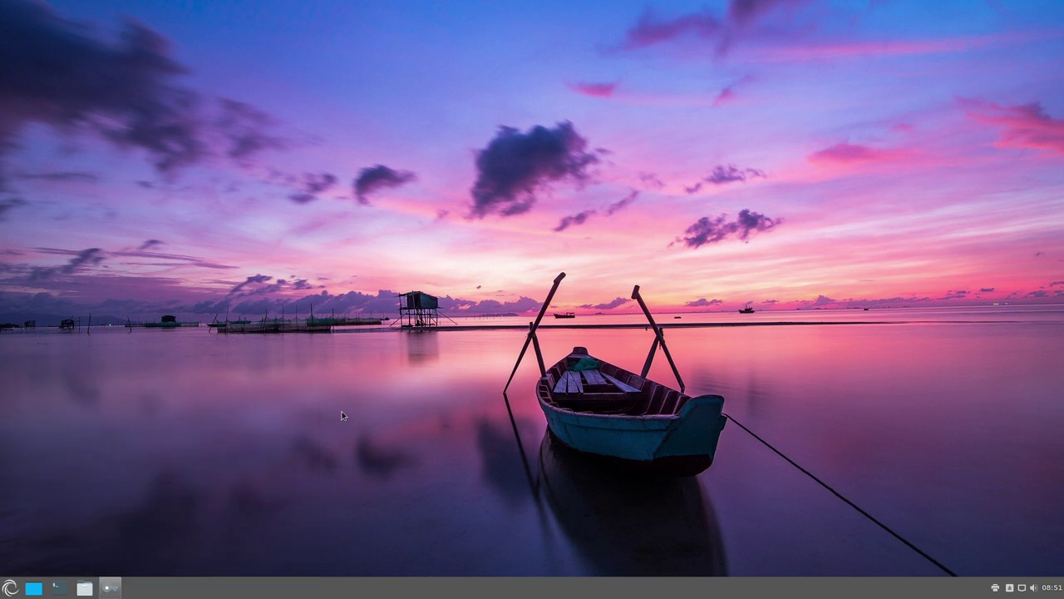
text(p)
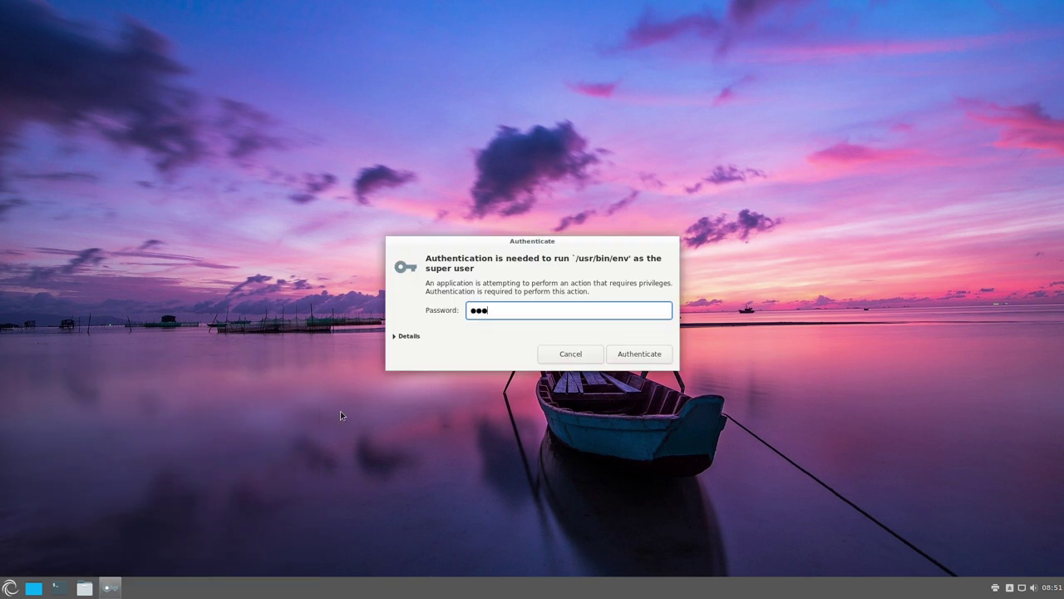
key(Return)
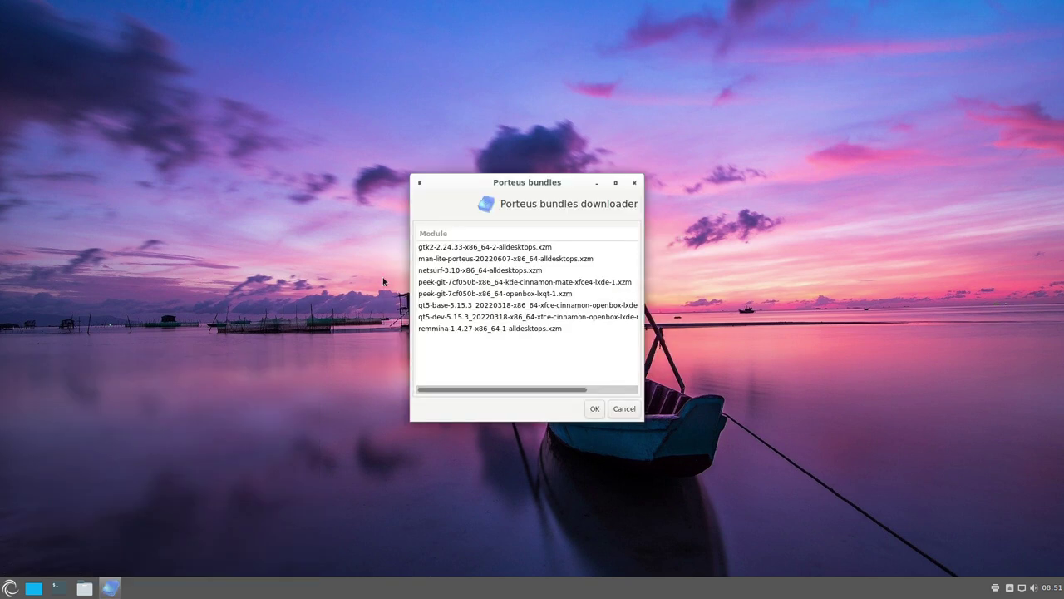
- Select gtk2, man-lite, netsurf, peek-git, qt5-base, qt5-dev and remmina, then cancel without downloading
click(464, 247)
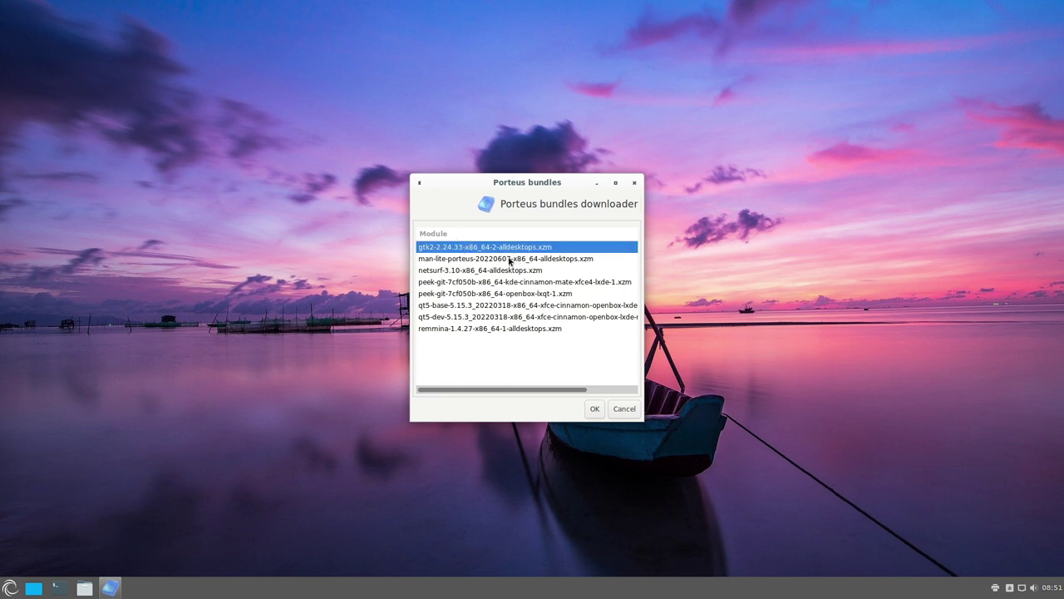
click(510, 258)
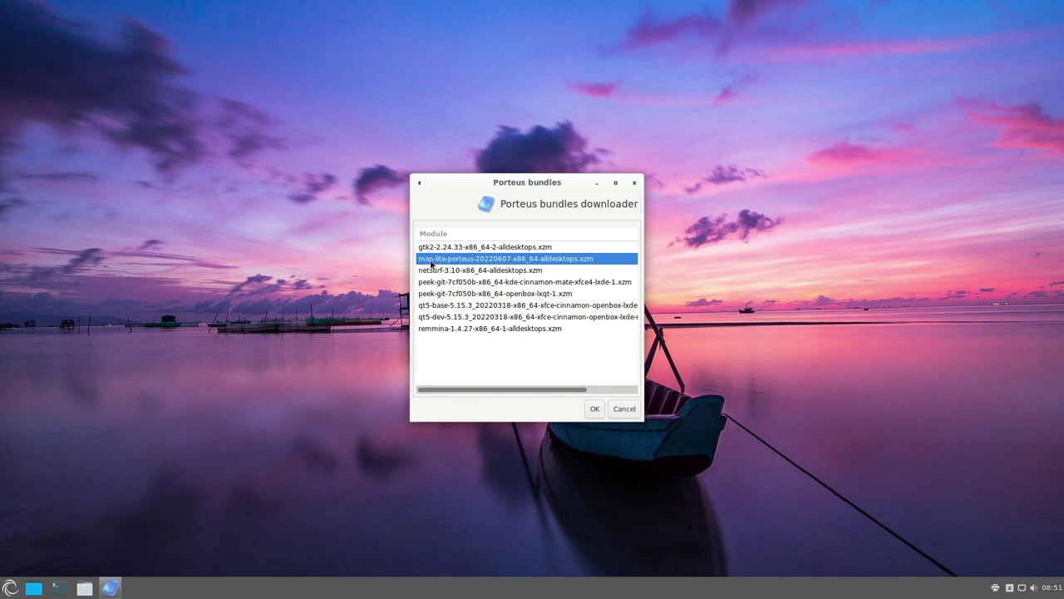
click(454, 270)
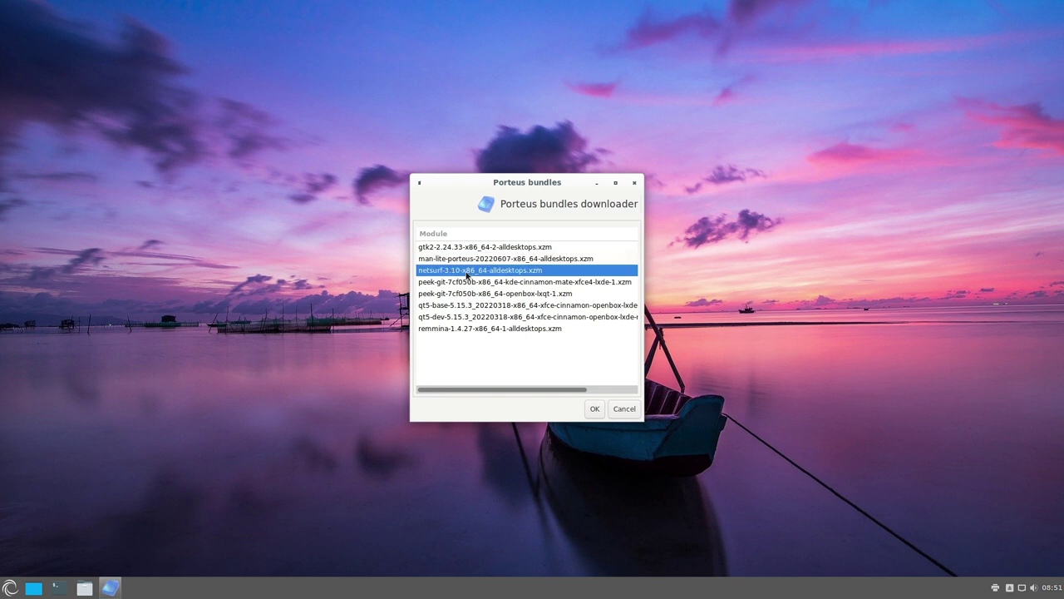
click(458, 283)
click(491, 293)
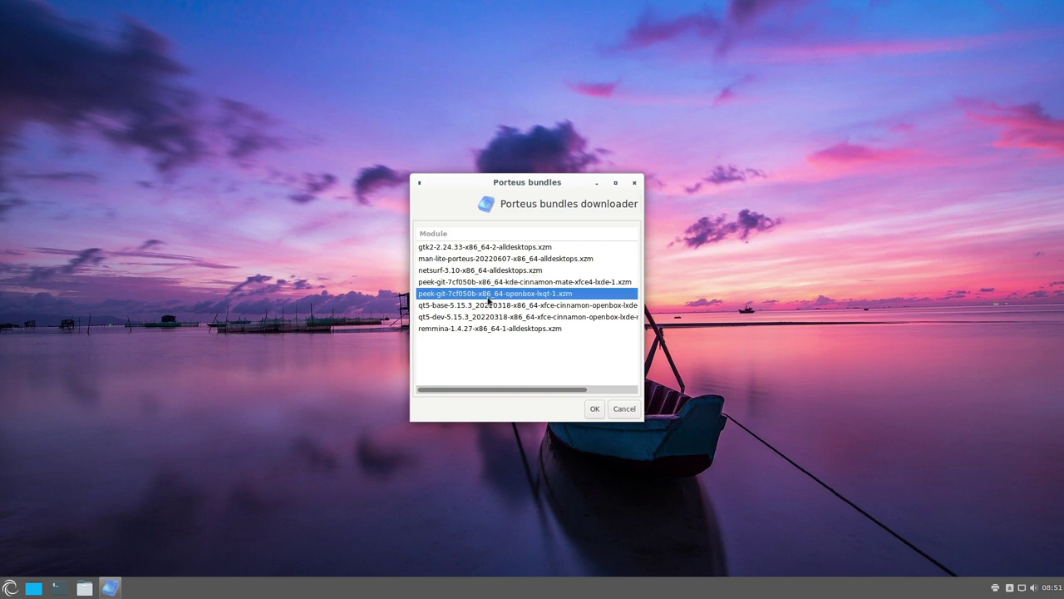
click(526, 283)
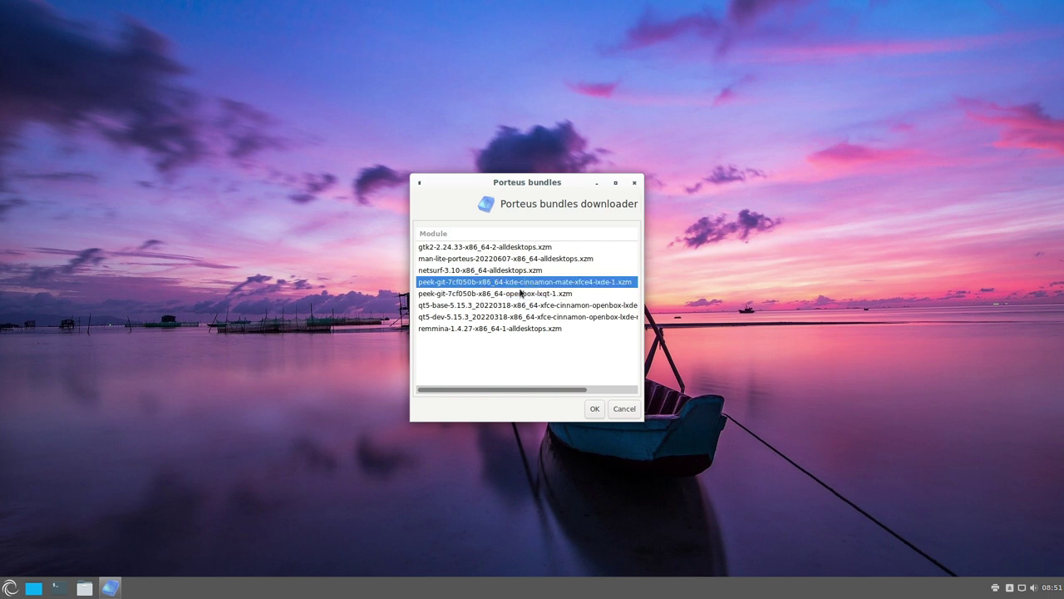
click(537, 296)
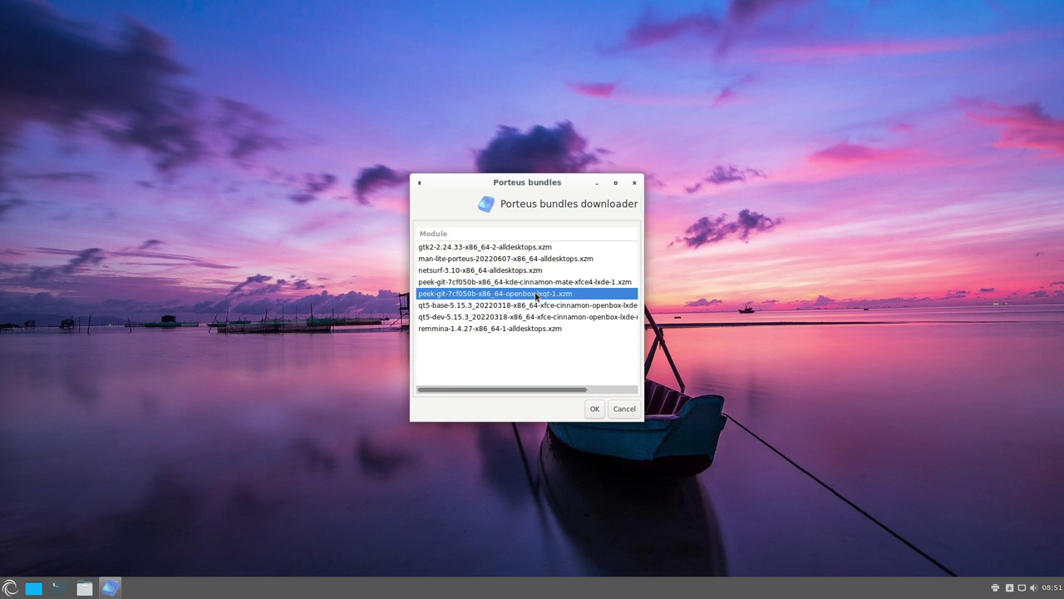
click(561, 305)
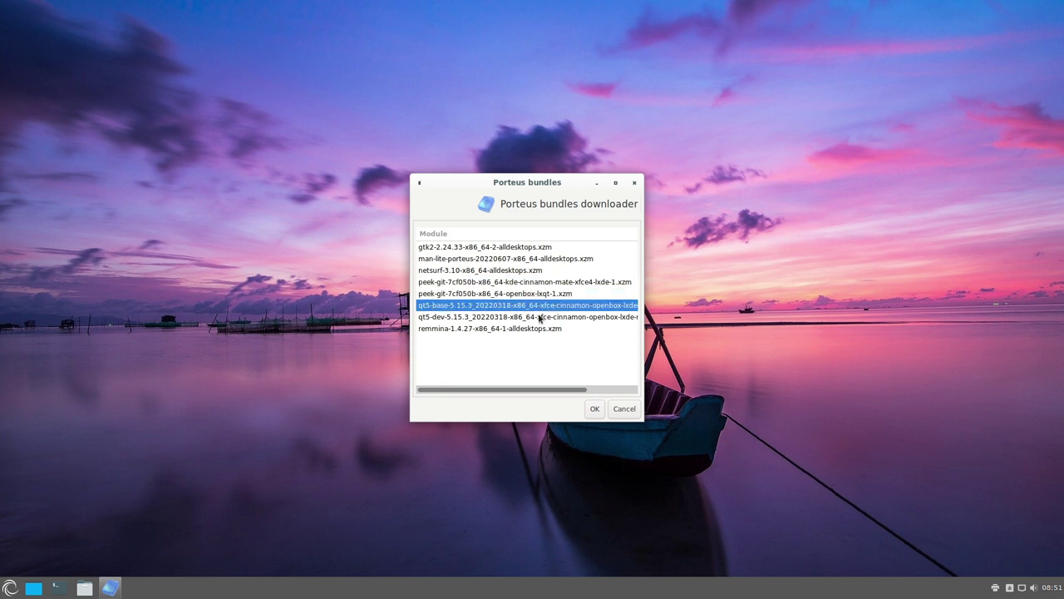
click(540, 316)
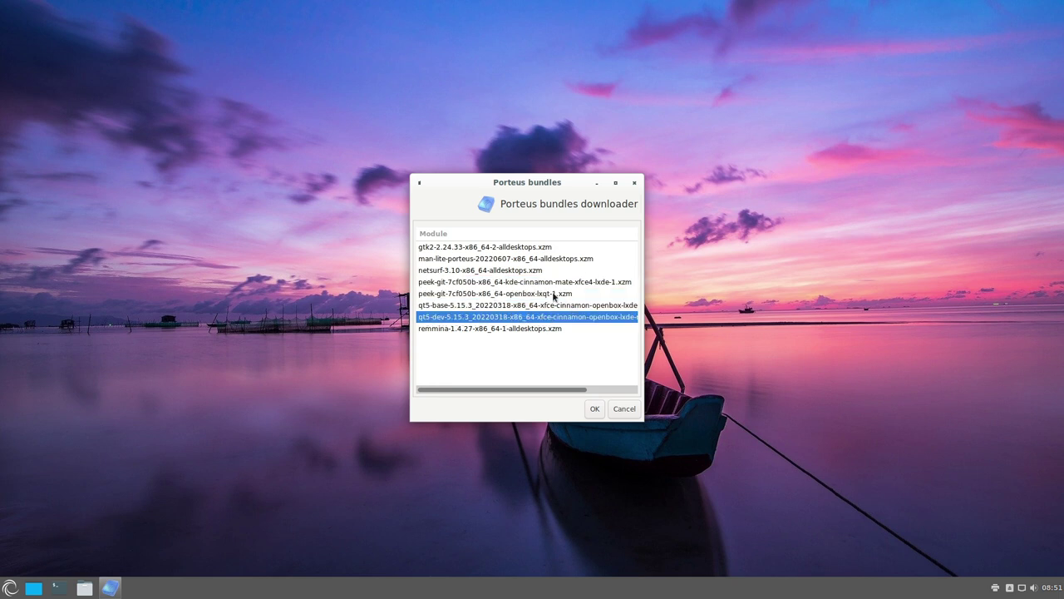
click(507, 330)
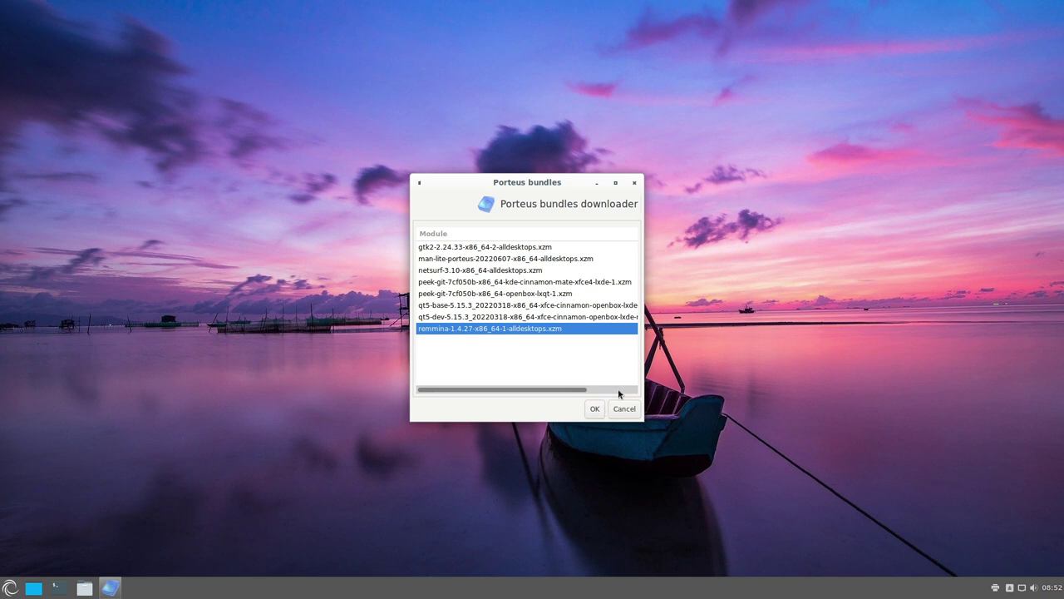
click(624, 408)
- Open the Porteus cheat codes document, maximize it, scroll through it, then close it
key(super)
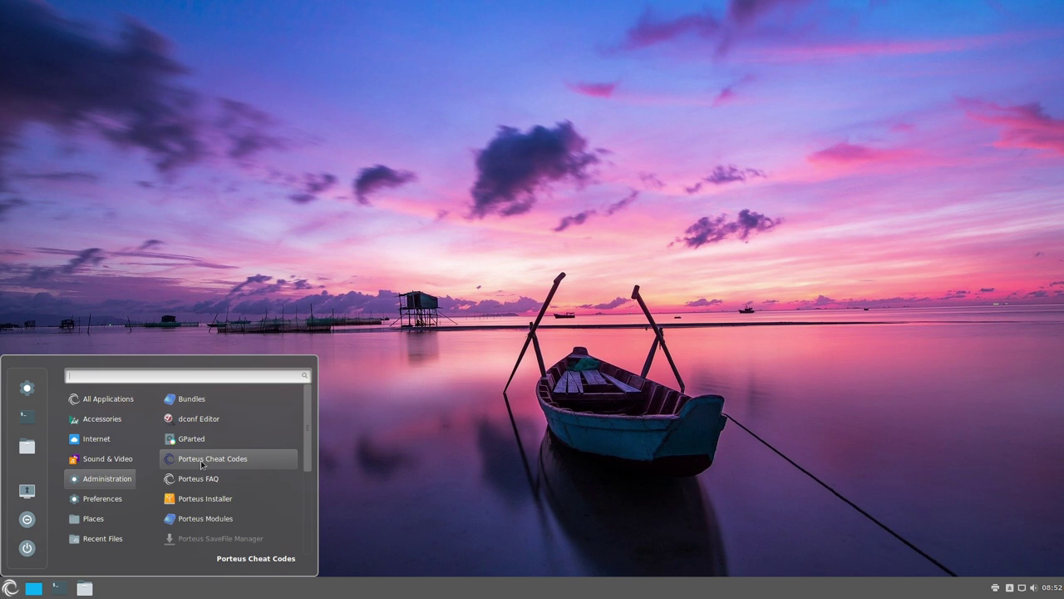
click(202, 462)
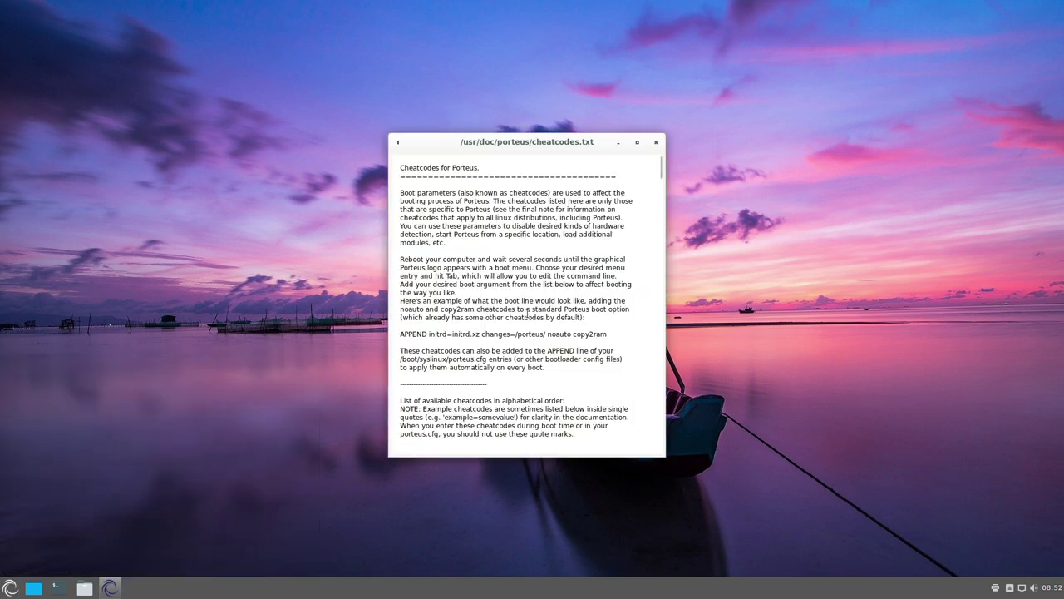
click(638, 143)
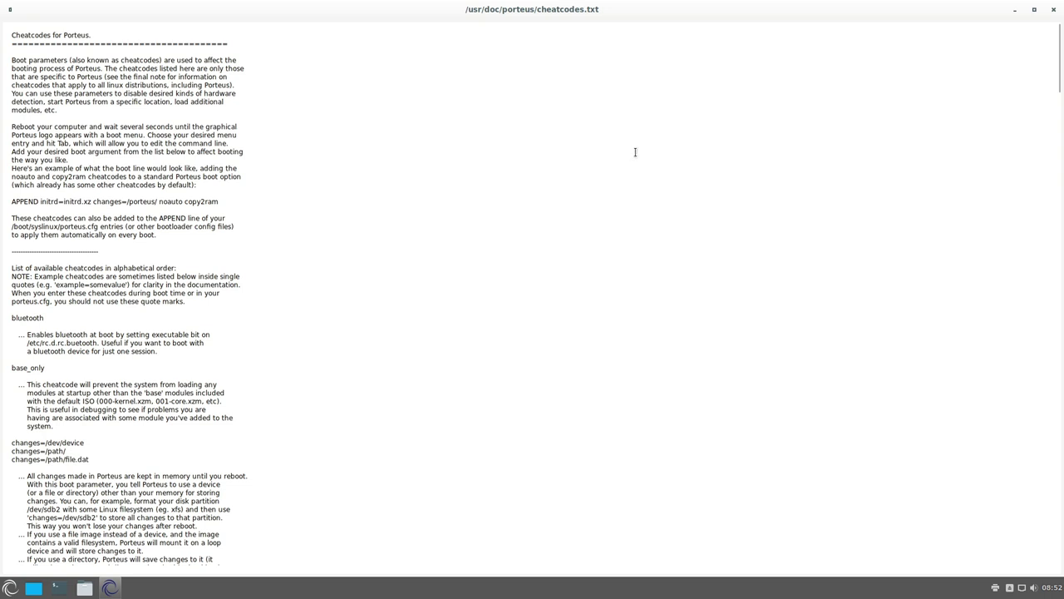
drag(1059, 72, 1053, 456)
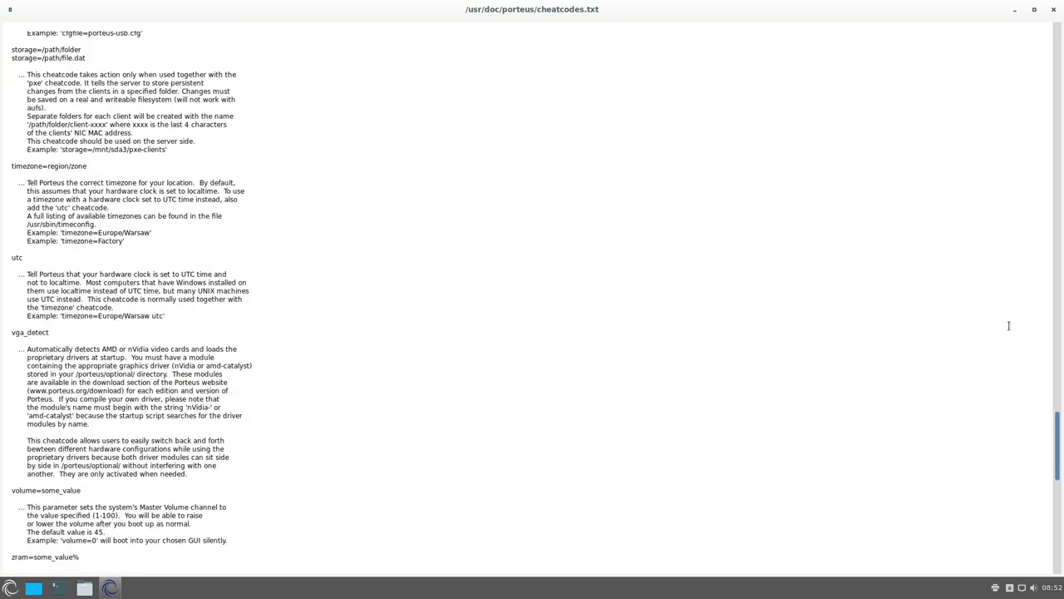
click(1053, 9)
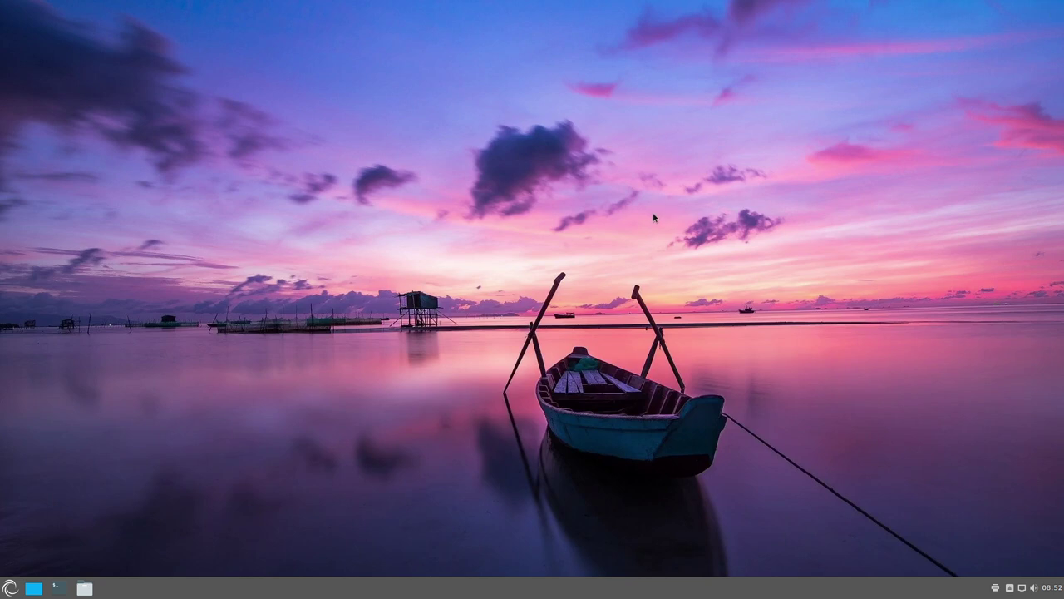
click(8, 590)
- Launch Porteus Settings Centre from the menu, authenticate, and run the Porteus Updater check
mouse_move(115, 468)
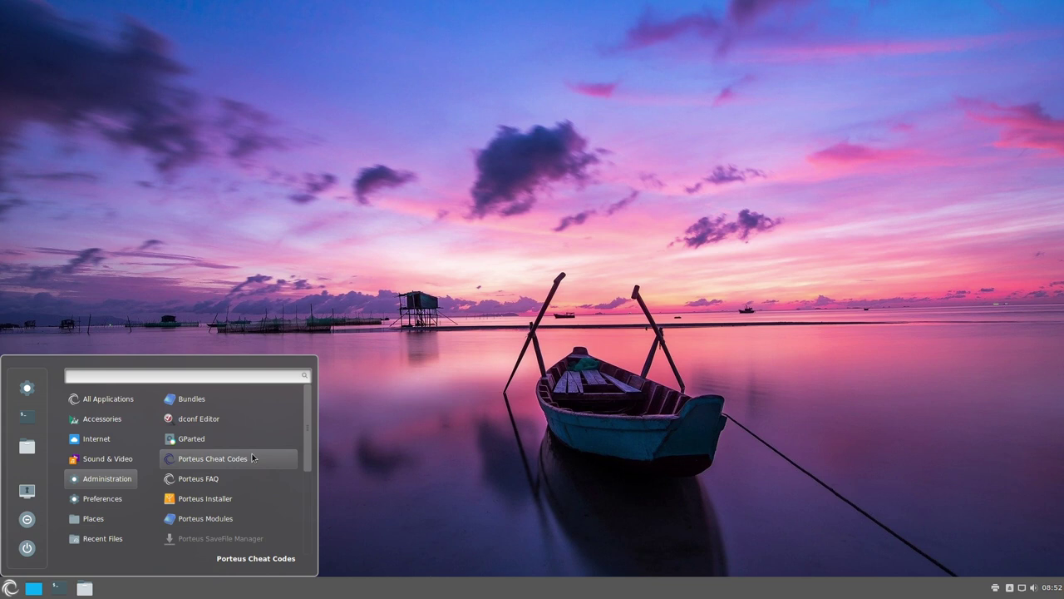
scroll(253, 458, down, 2)
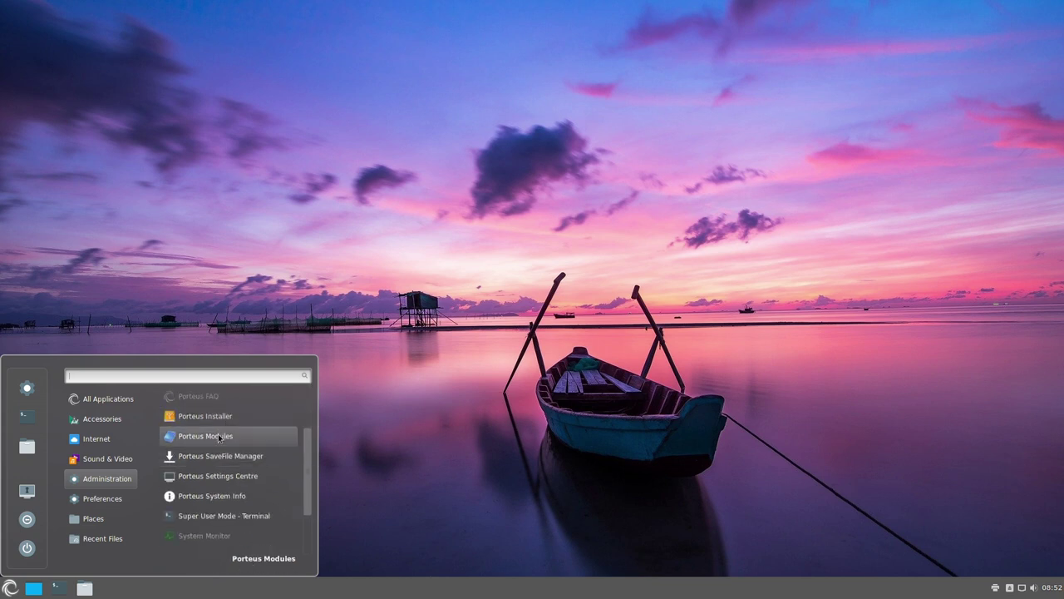
click(214, 477)
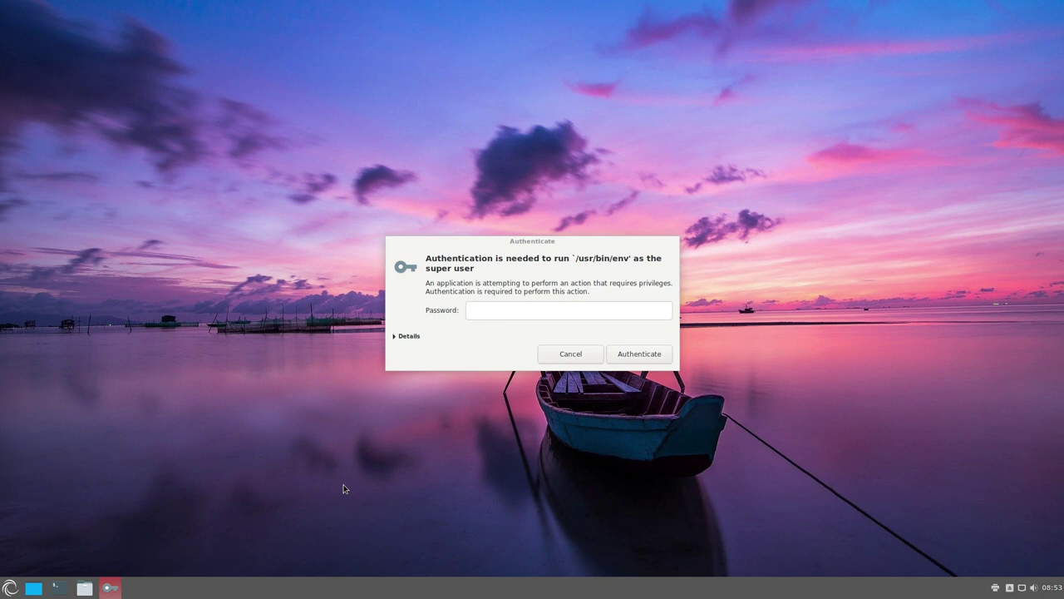
click(514, 314)
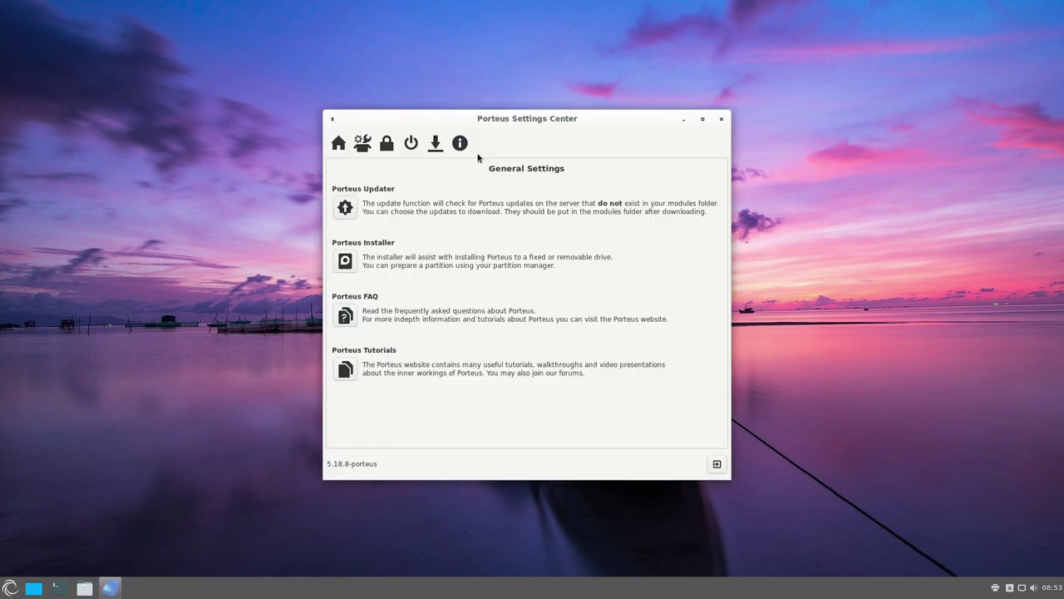
drag(521, 125, 528, 150)
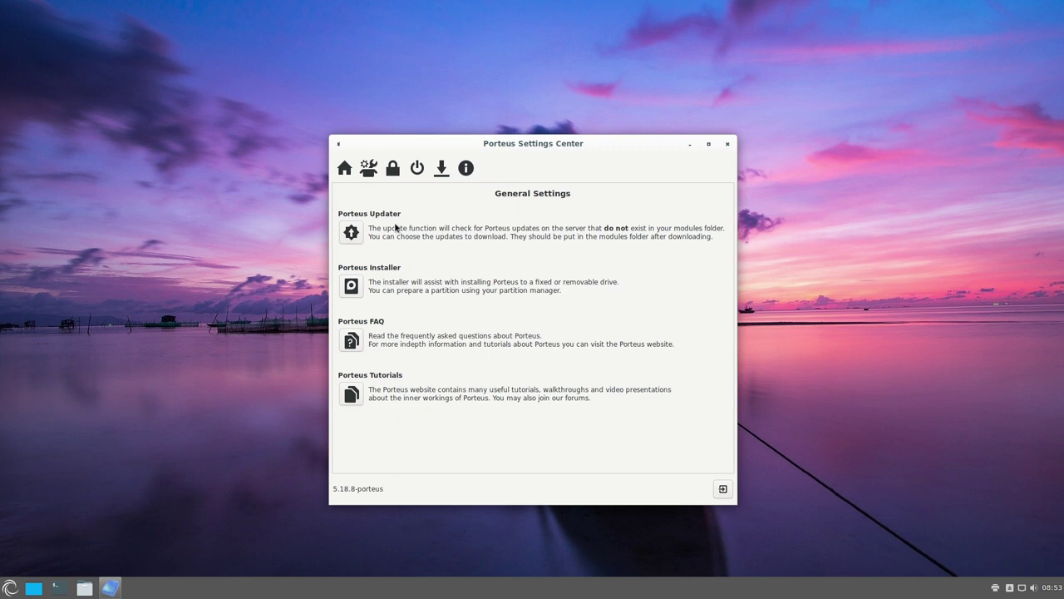
click(352, 233)
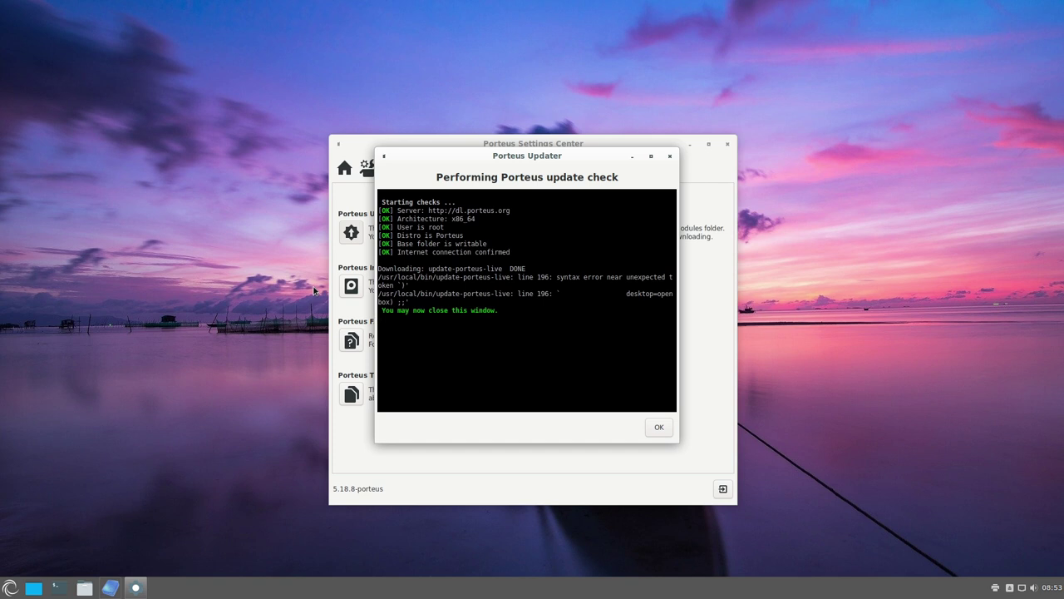
- Dismiss the updater results, open and close the Porteus Installer, then close the tutorials page
click(659, 427)
click(373, 286)
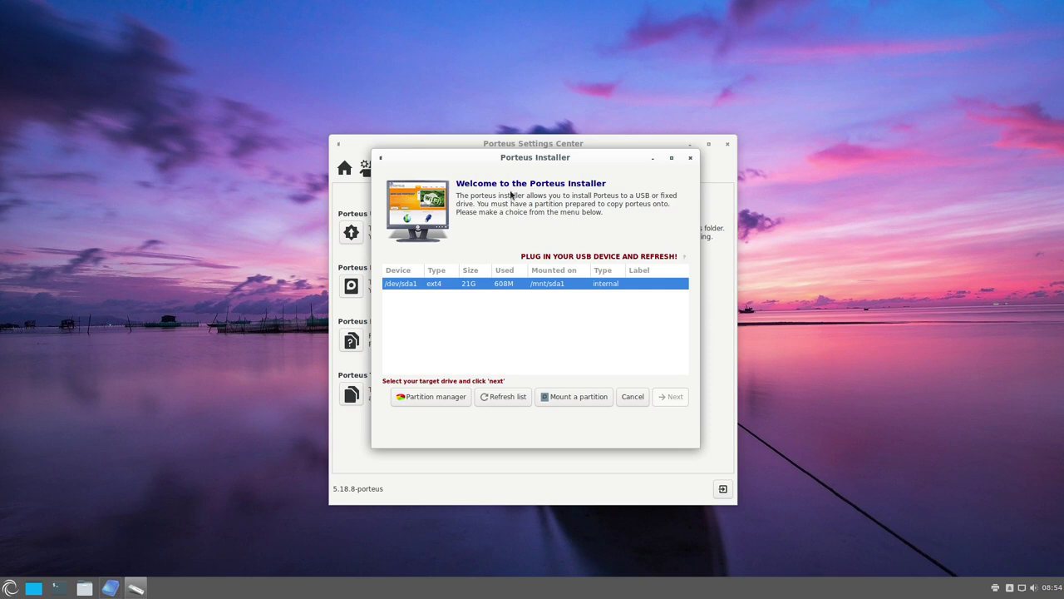
click(690, 157)
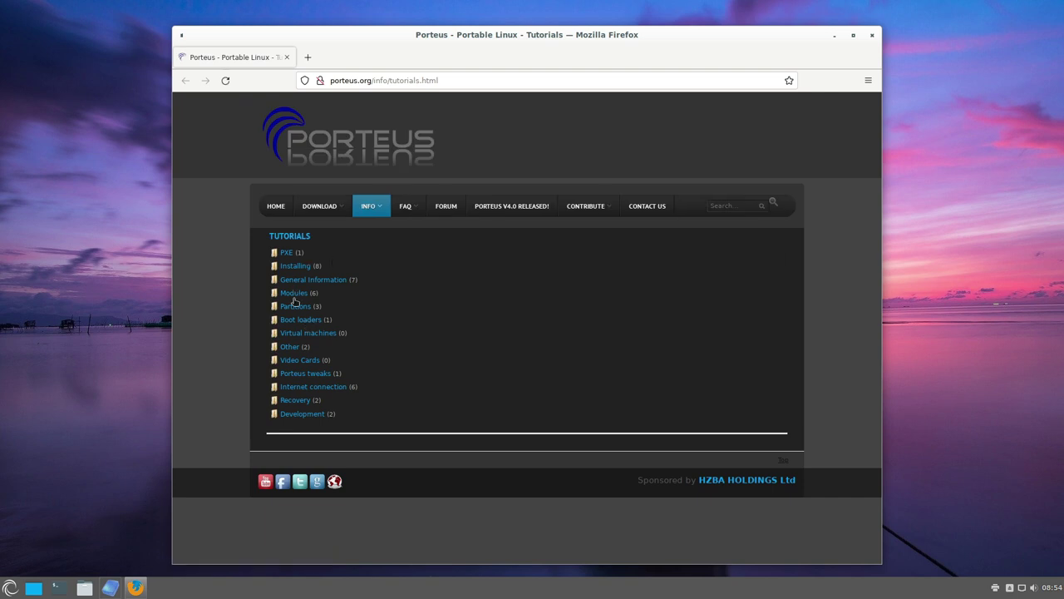
click(872, 36)
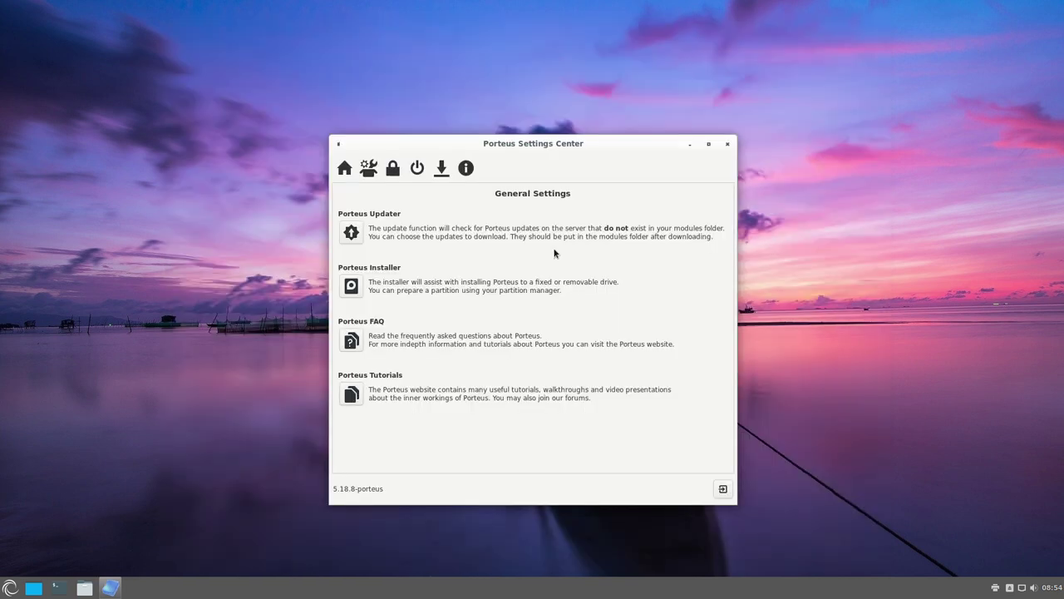
- Start the Language Selection Tool from System Settings and set its language to 'de'
click(367, 170)
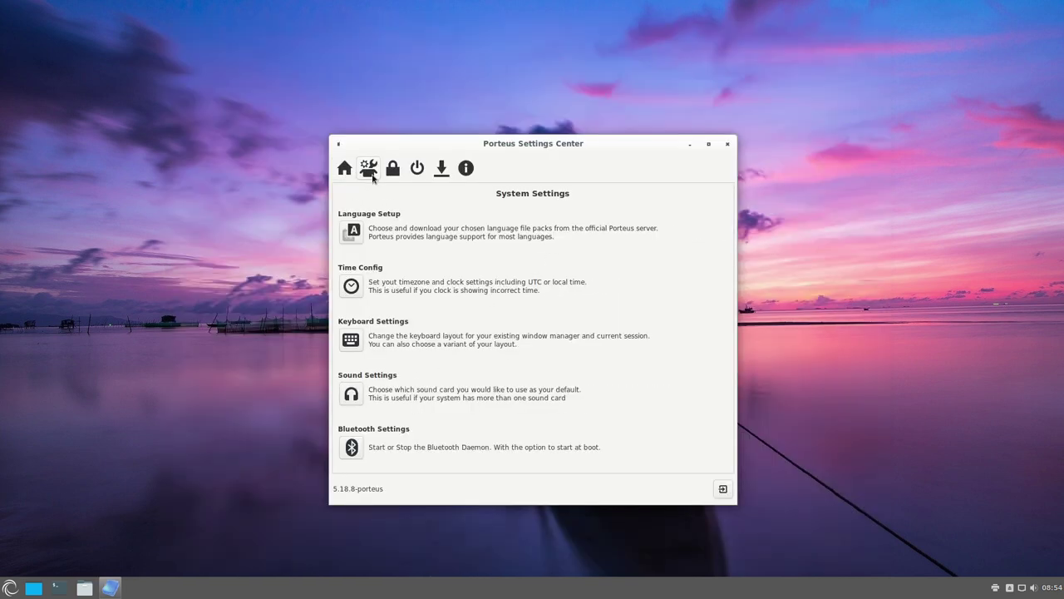
click(350, 232)
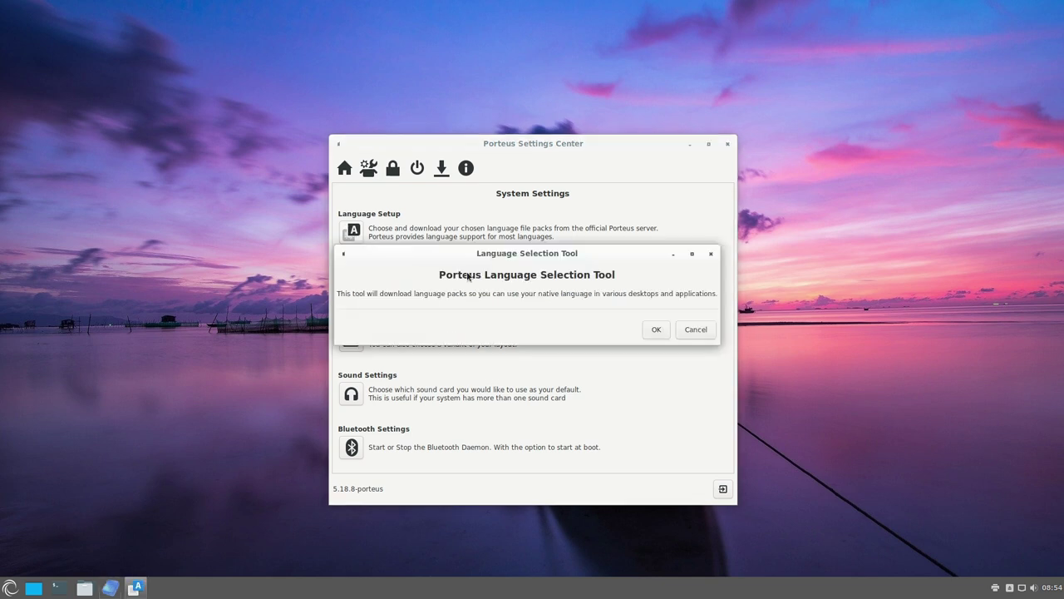
click(656, 330)
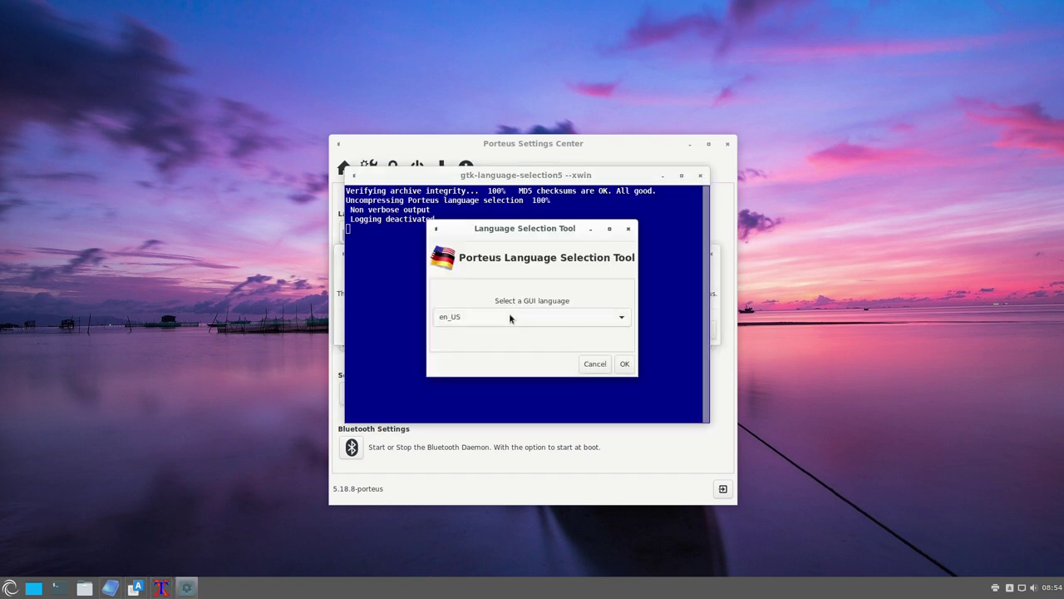
click(503, 317)
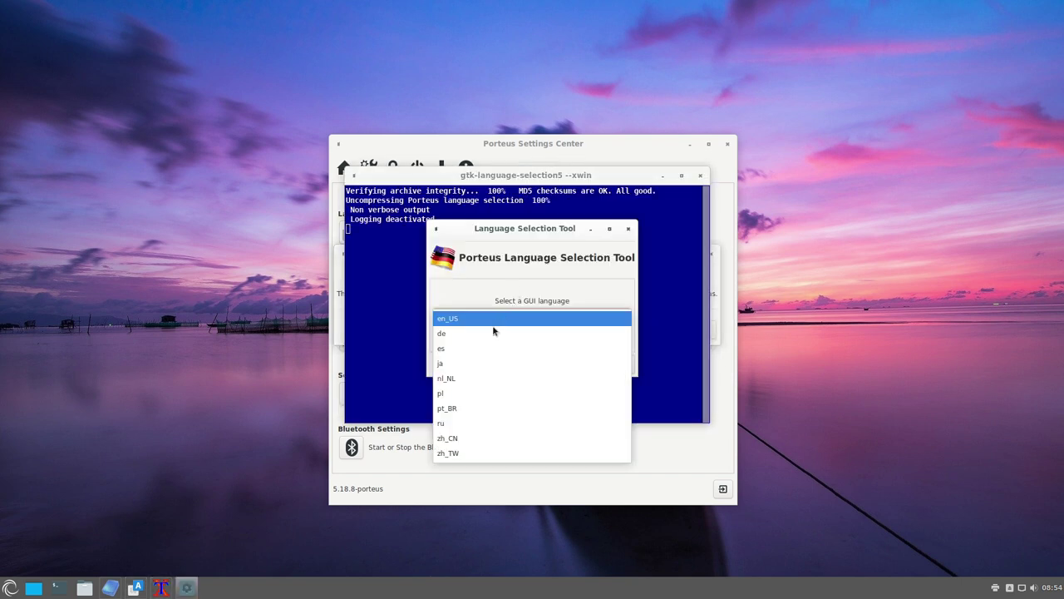
click(491, 334)
click(625, 365)
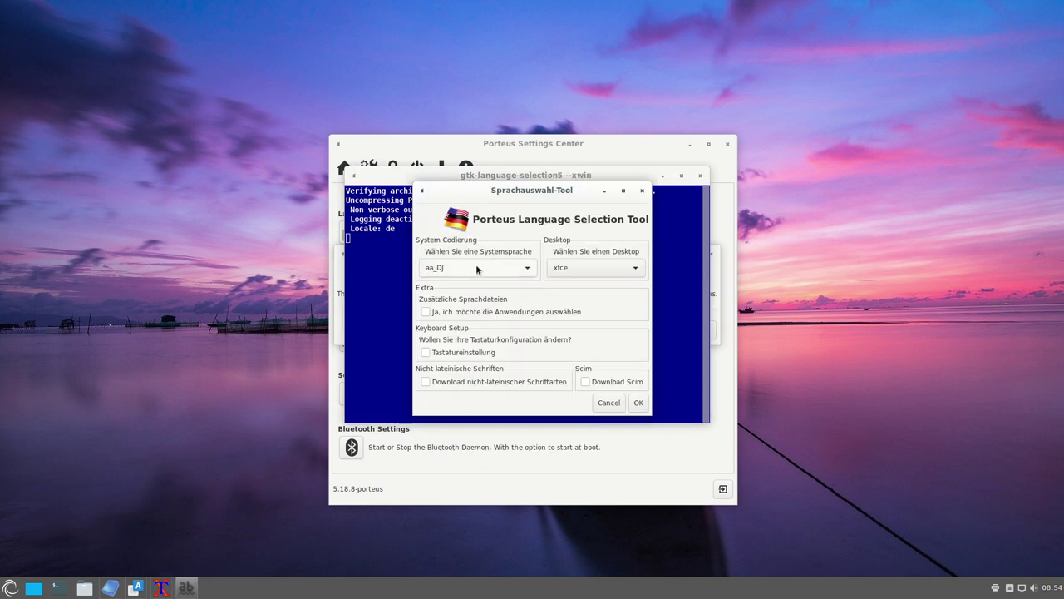
- Choose de_DE and cinnamon, tick extra language files and keyboard setup, and toggle non-Latin fonts
click(481, 267)
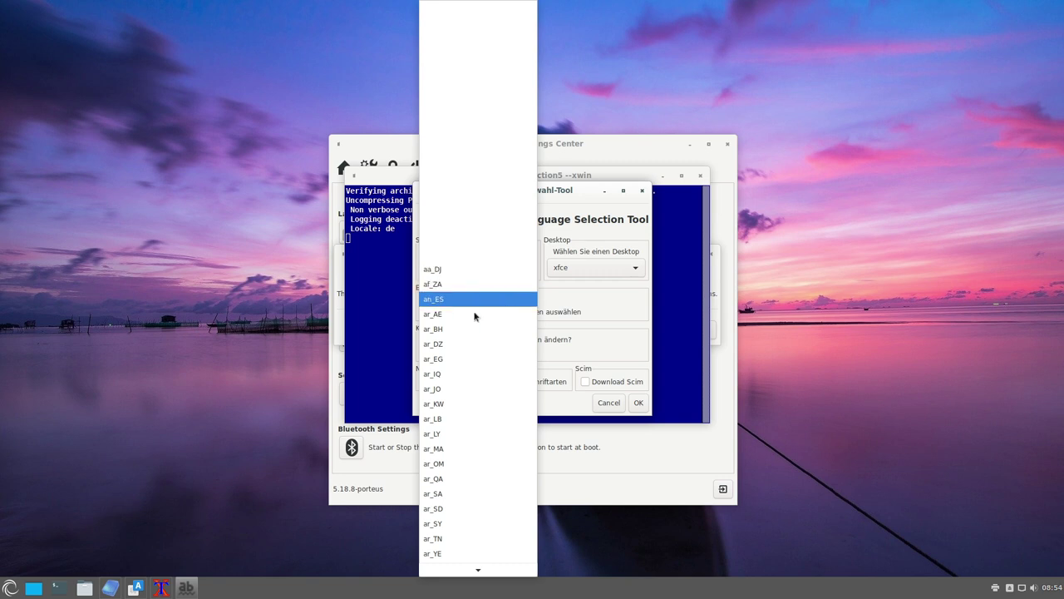
mouse_move(472, 568)
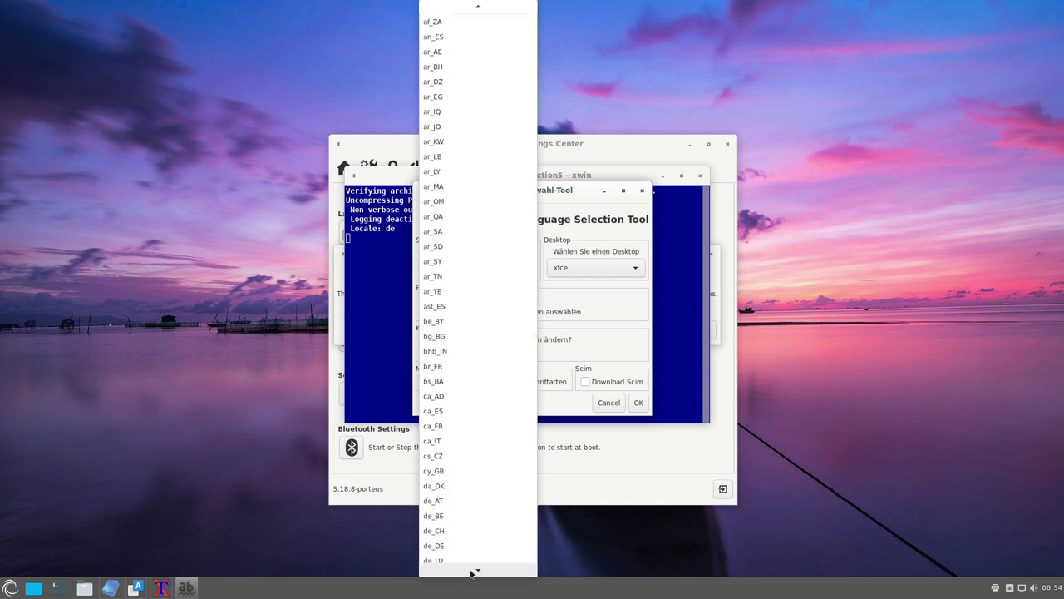
click(458, 467)
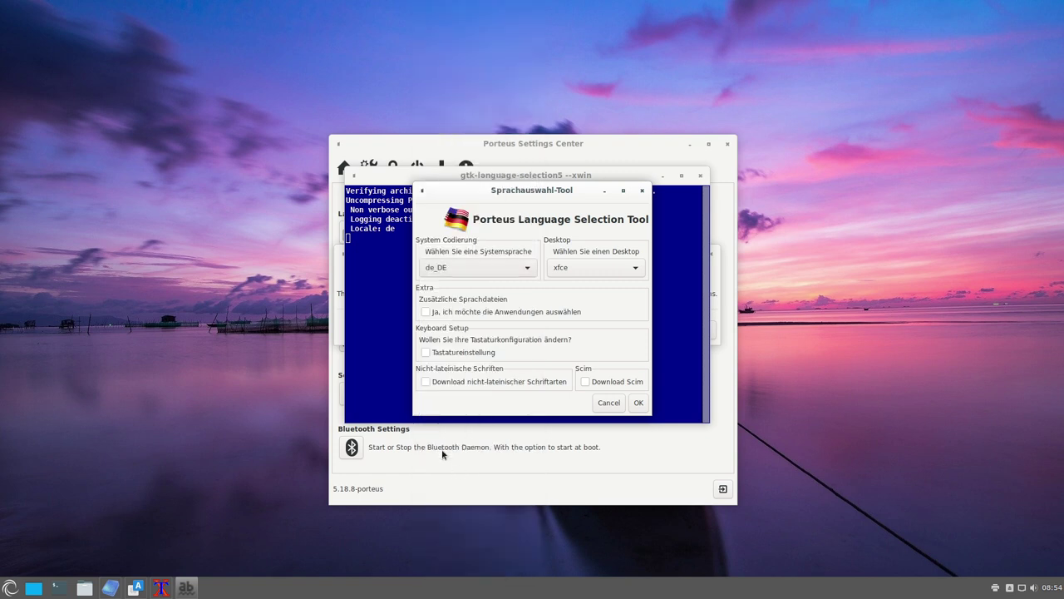
click(599, 265)
click(586, 298)
click(551, 312)
click(550, 312)
click(551, 313)
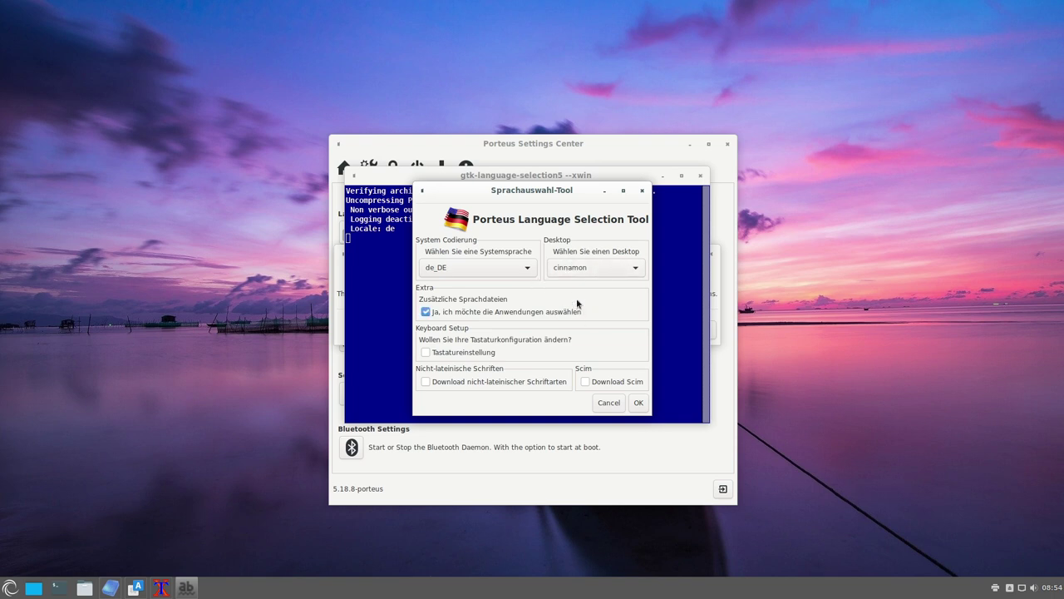
click(455, 356)
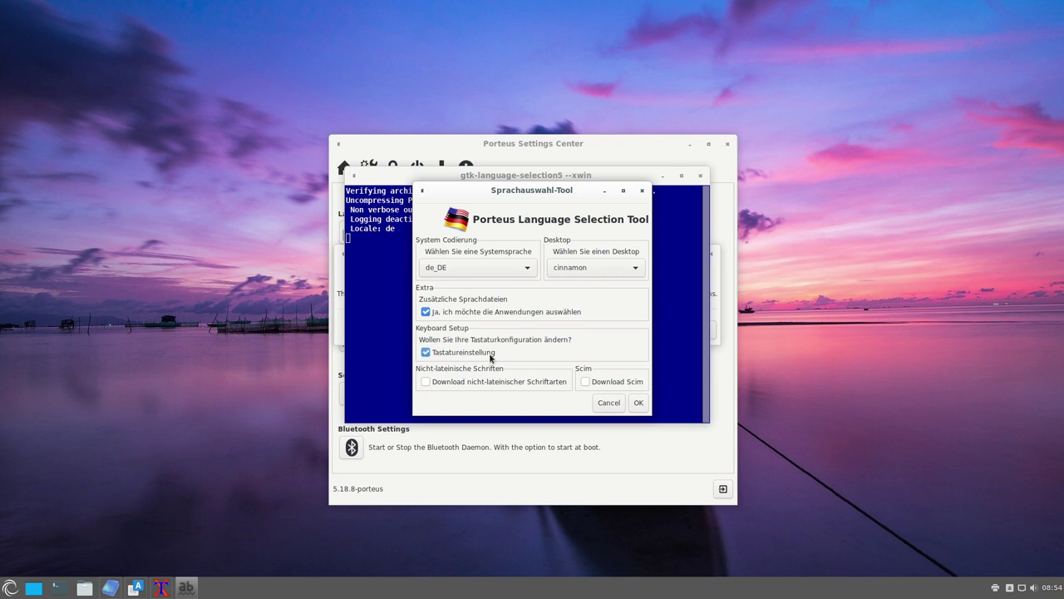
click(454, 385)
- Confirm the language choices and apply keymap de German with variant 'nodeadkeys German (no dead keys)'
click(638, 403)
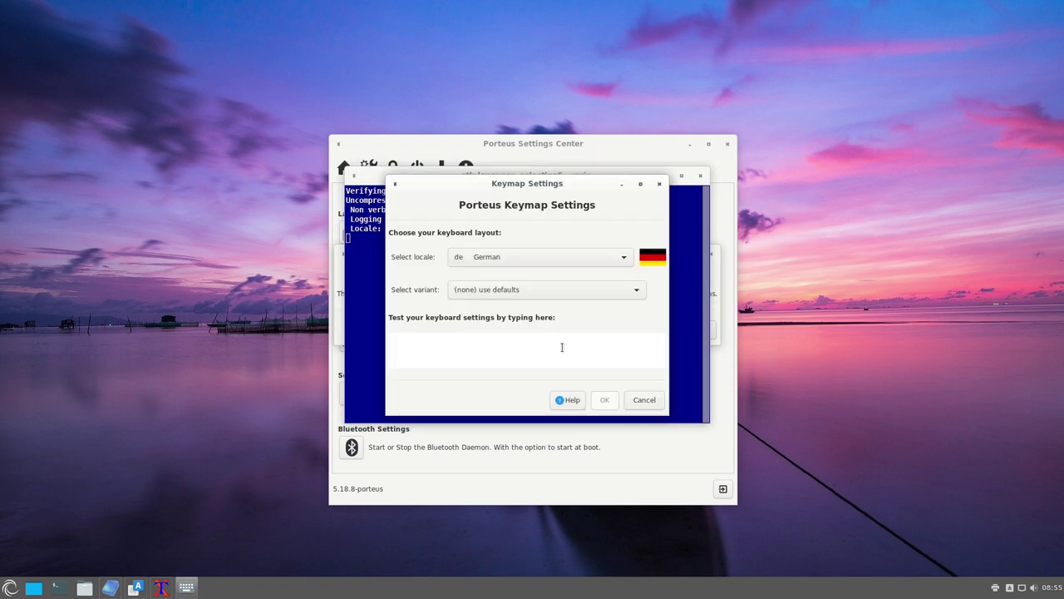
click(523, 290)
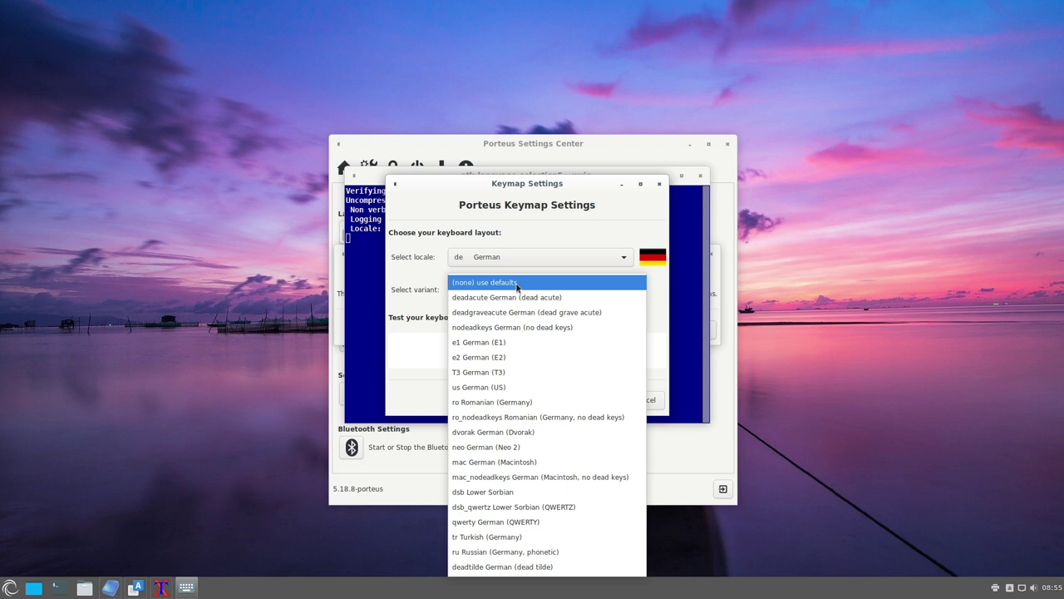
click(516, 284)
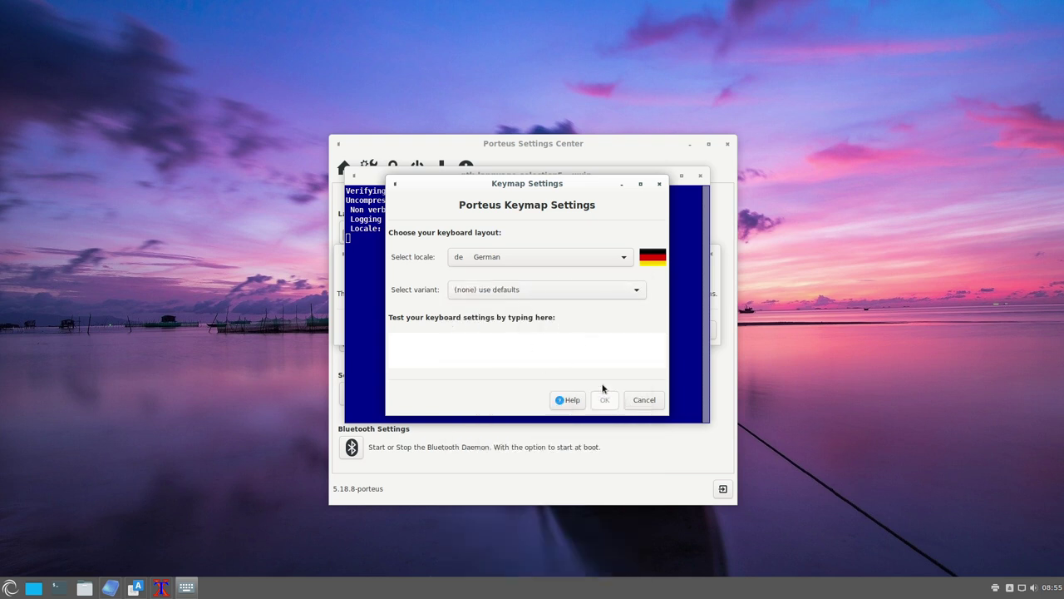
click(486, 259)
click(486, 259)
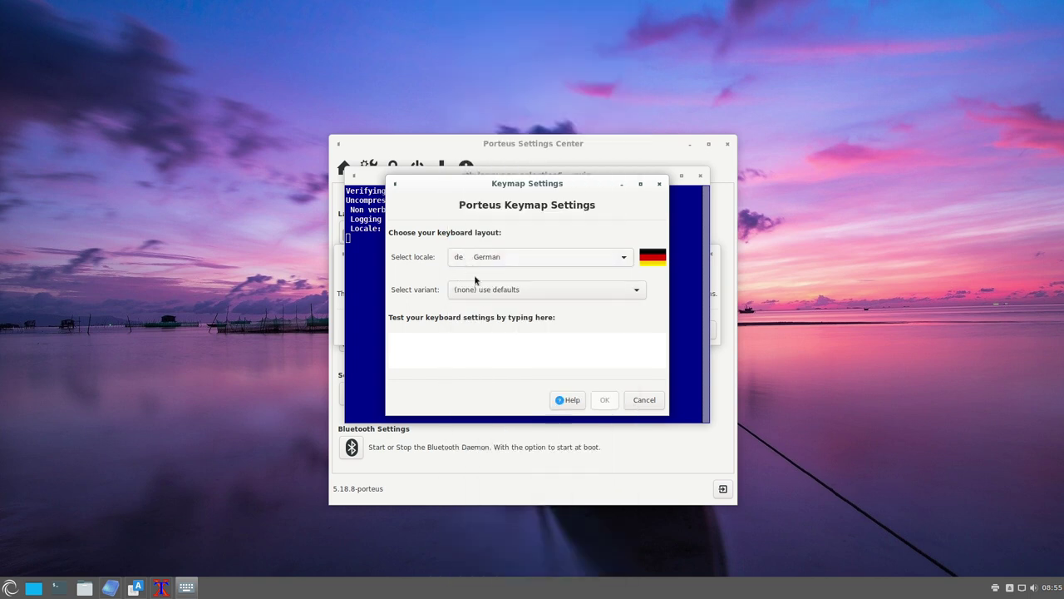
click(520, 349)
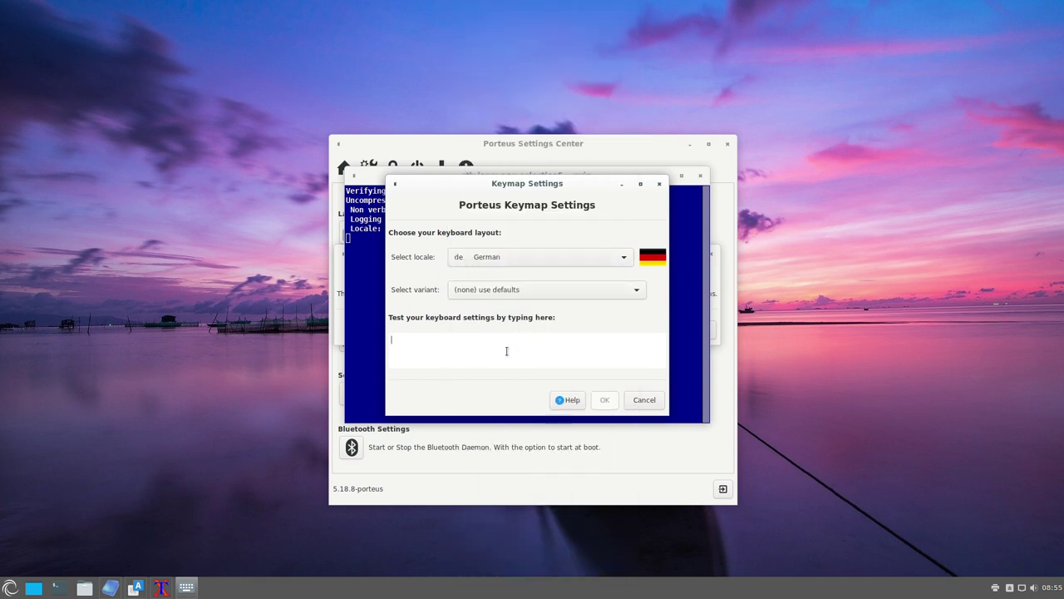
text(asdas)
key(BackSpace)
key(BackSpace)
key(BackSpace)
click(534, 290)
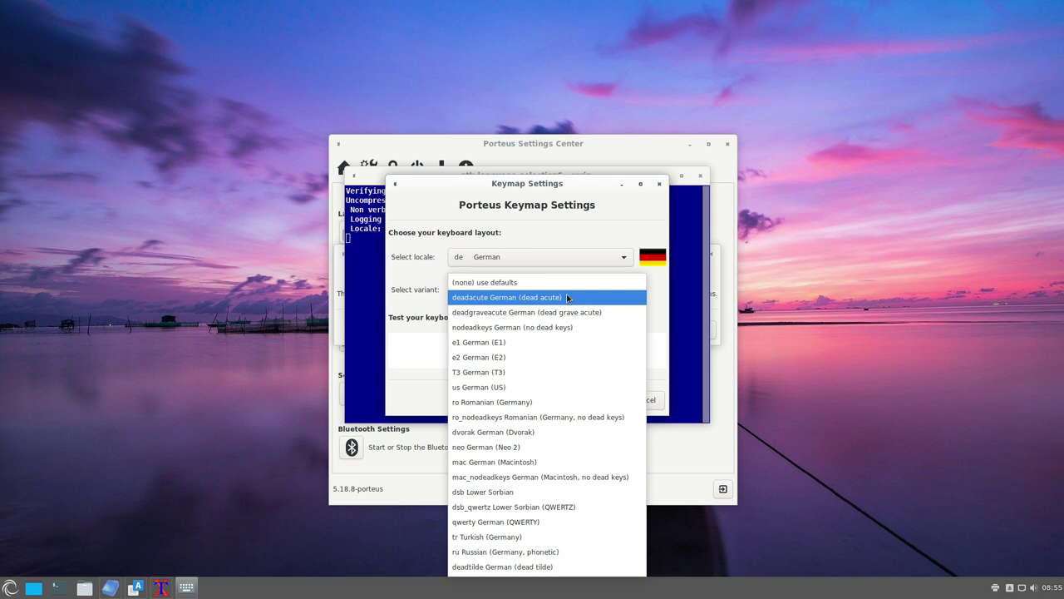
click(532, 329)
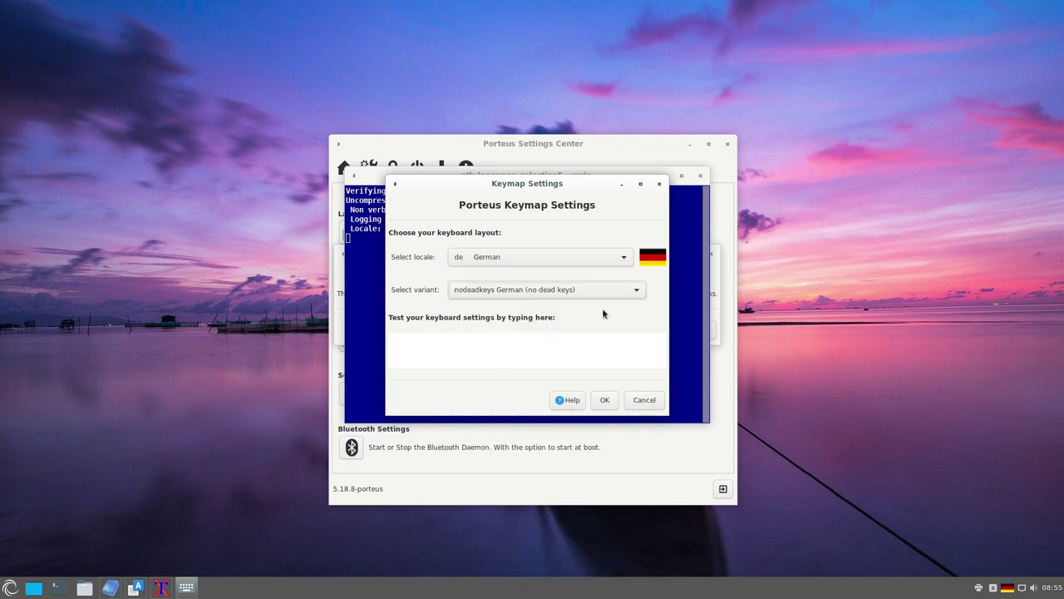
click(607, 400)
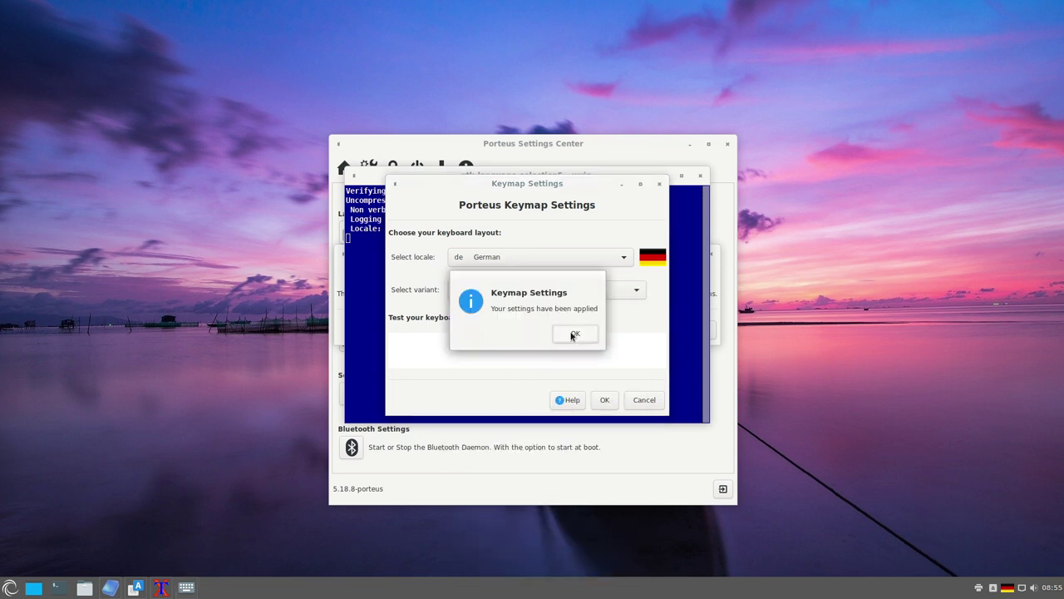
click(573, 334)
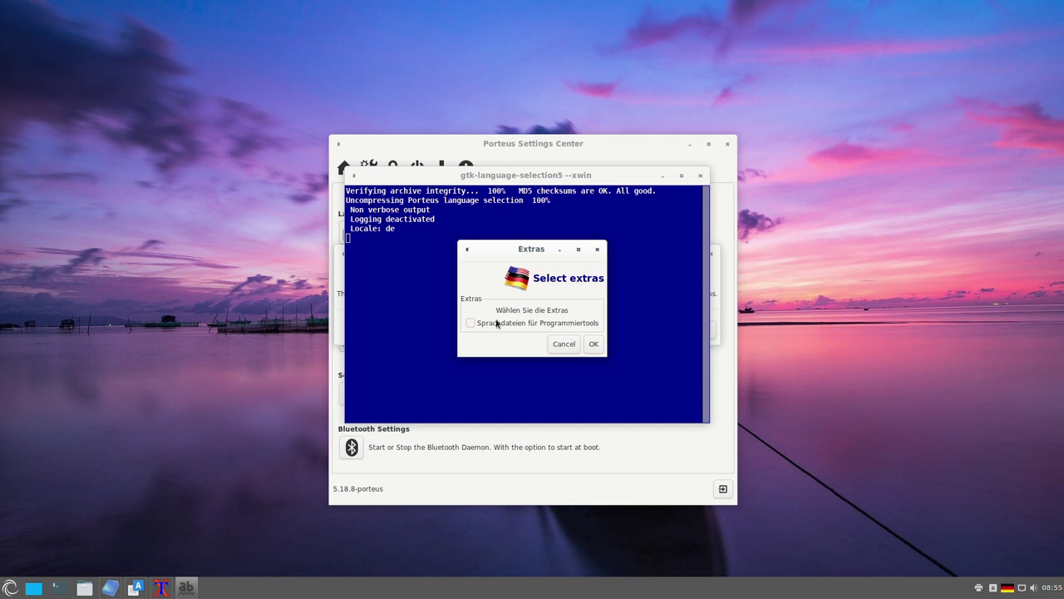
- Add 'Sprachdateien für Programmiertools', download de-core_locales.xzm, and close the restart notice and terminal
click(486, 325)
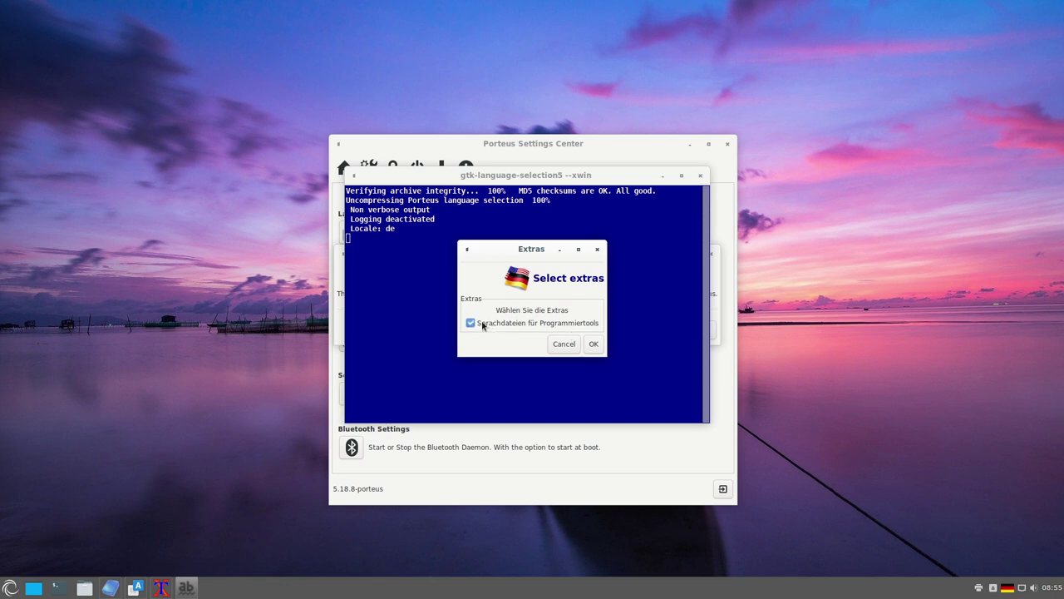
click(594, 344)
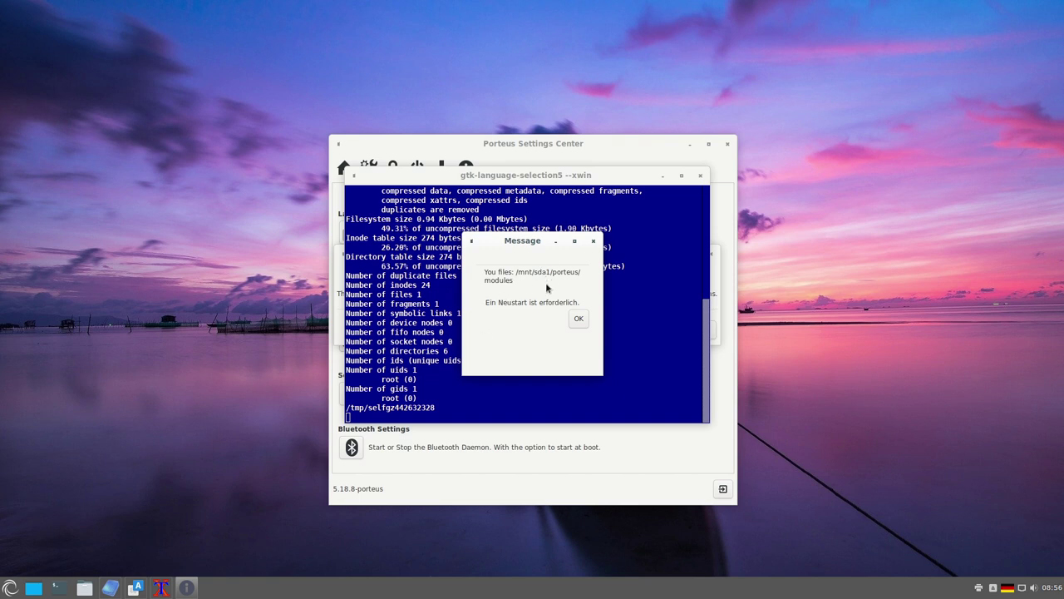
click(578, 317)
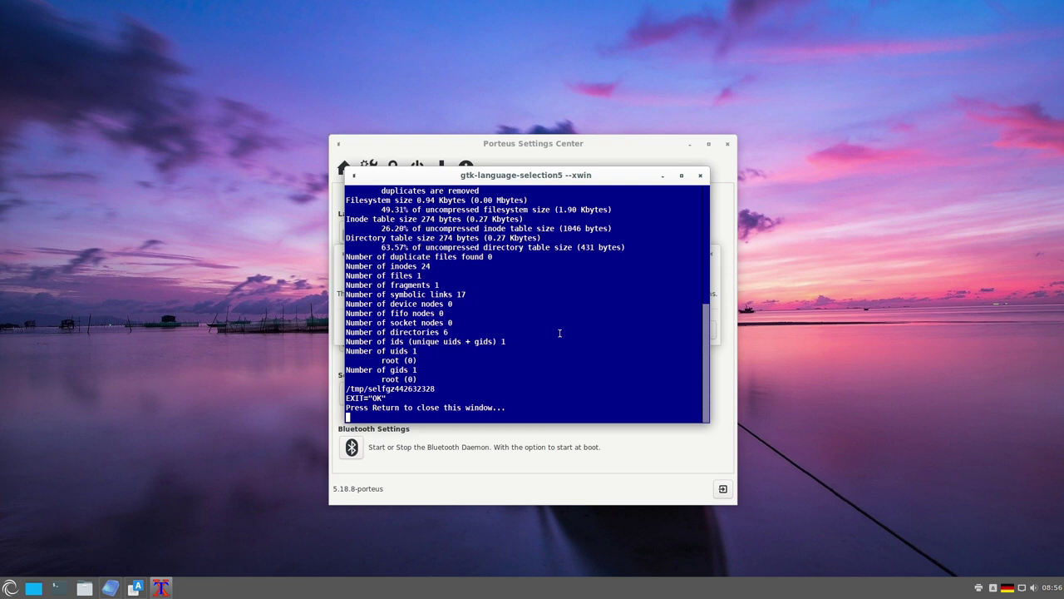
key(Return)
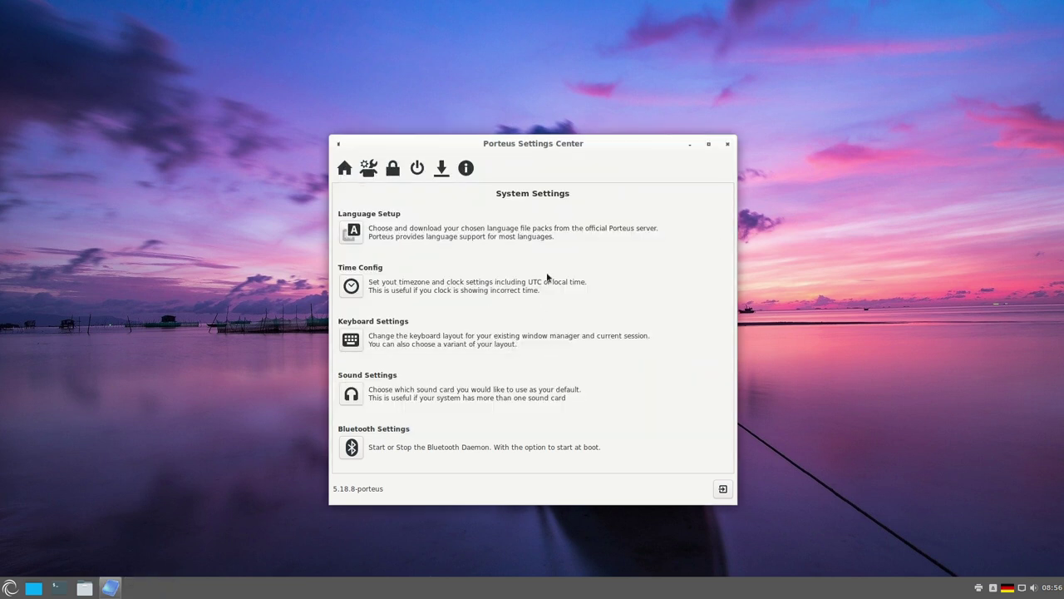
- In Time Config, set system time to UTC/GMT with timezone Europe/Berlin, then close it
click(353, 286)
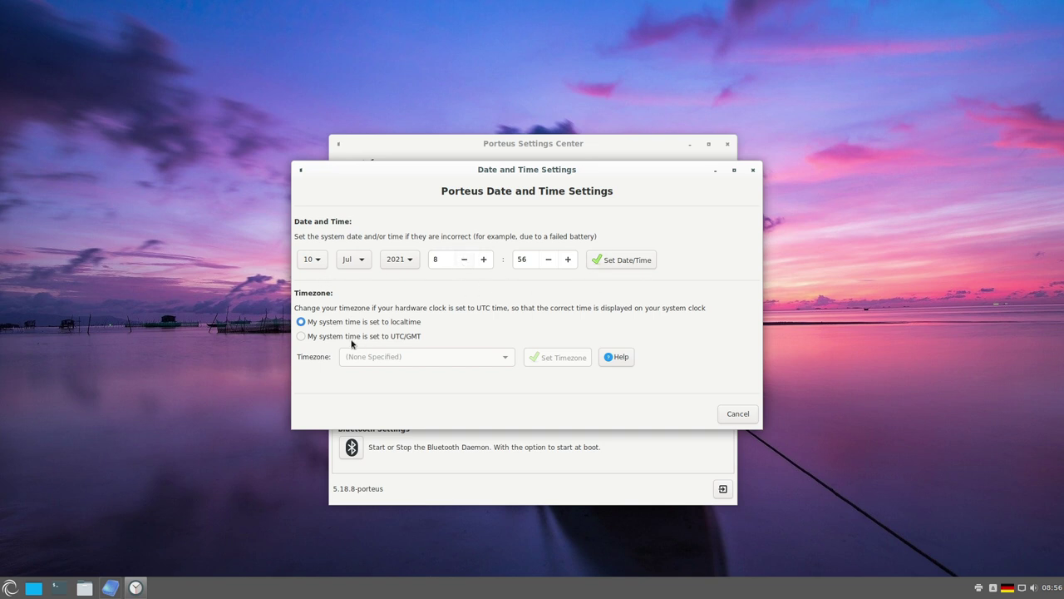
click(301, 336)
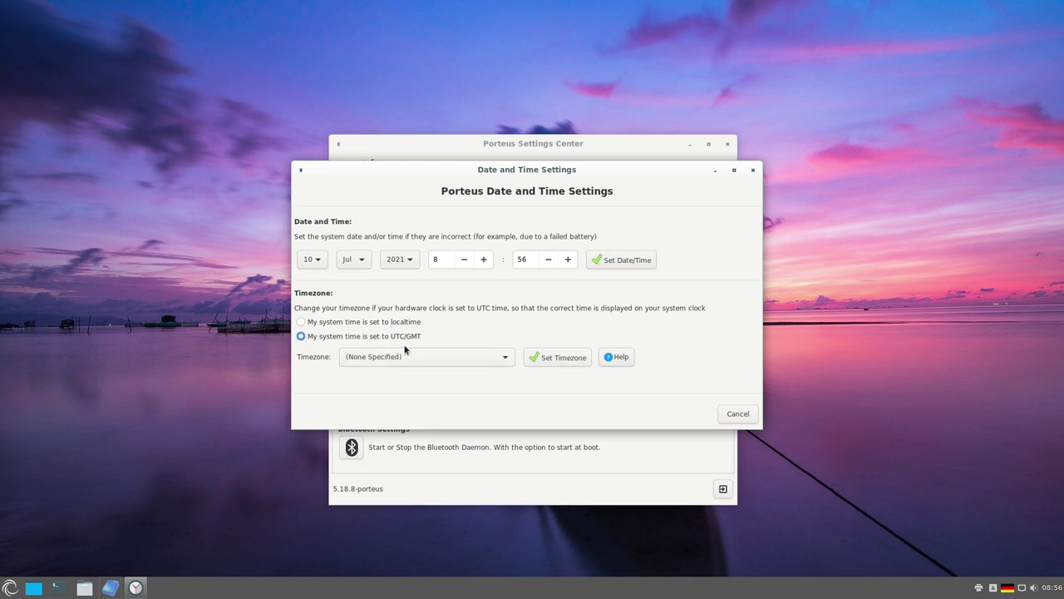
click(467, 361)
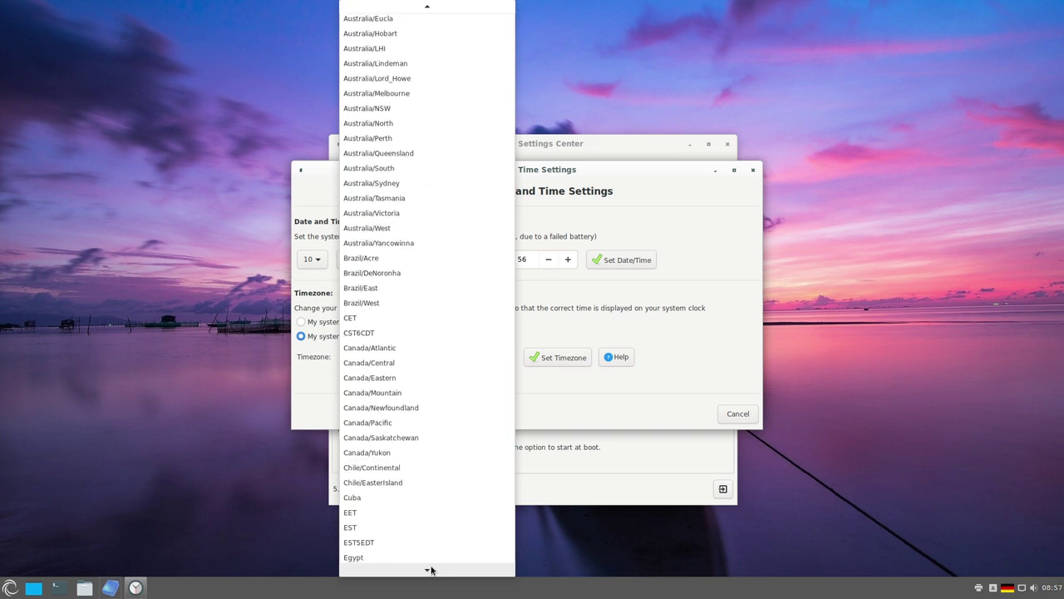
click(407, 422)
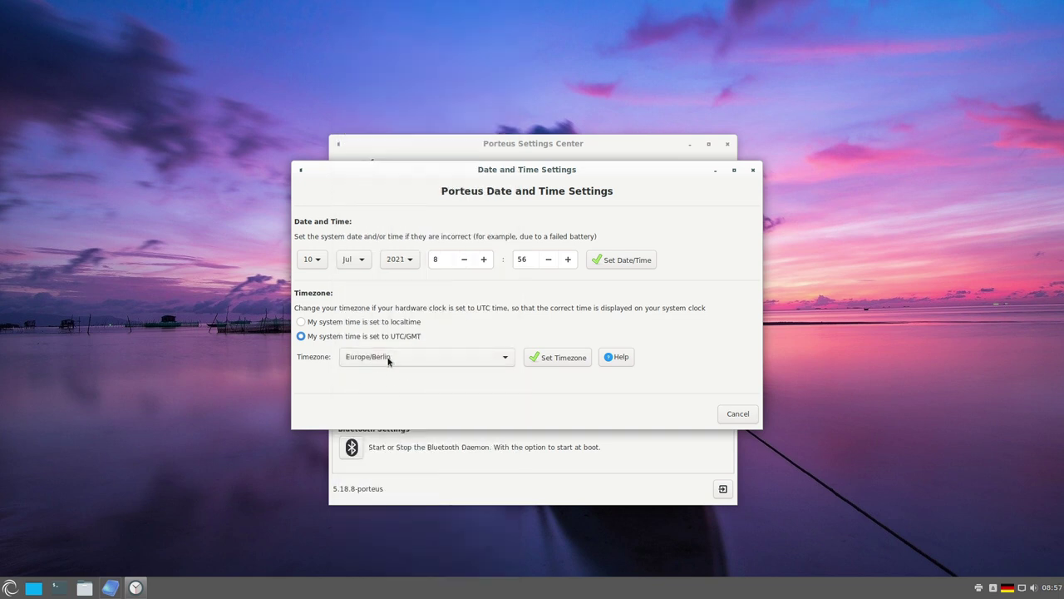
click(555, 358)
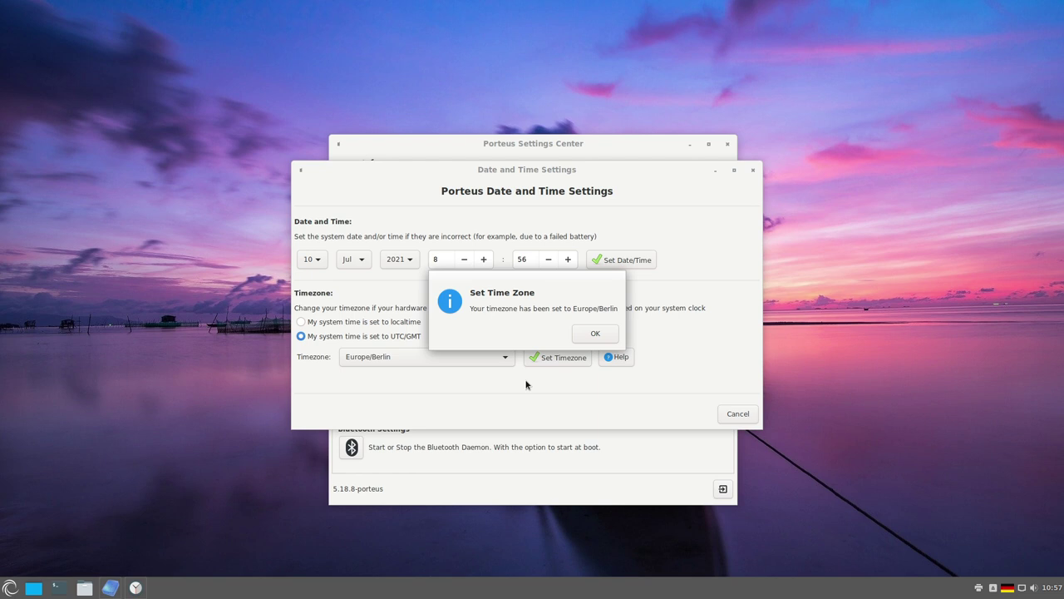
click(586, 334)
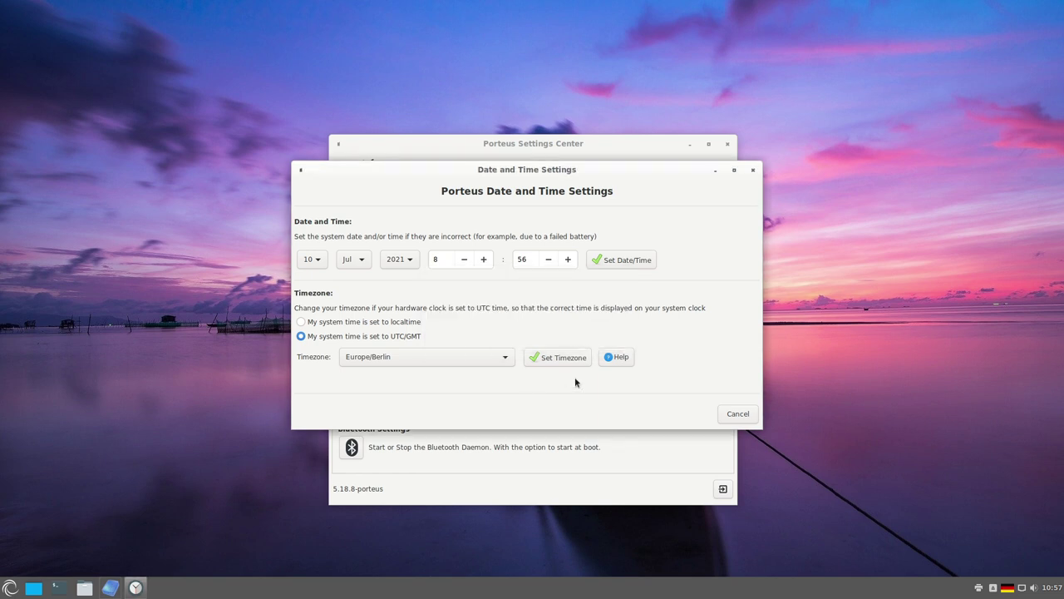
click(736, 410)
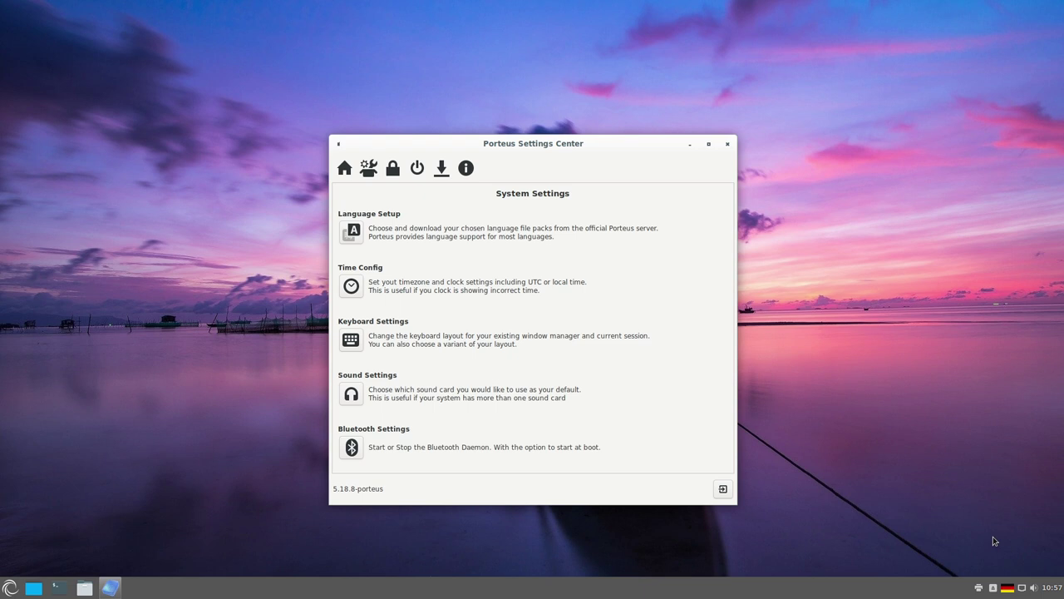
- Open and close the keyboard settings and the keyboard layout menu without changes
click(351, 339)
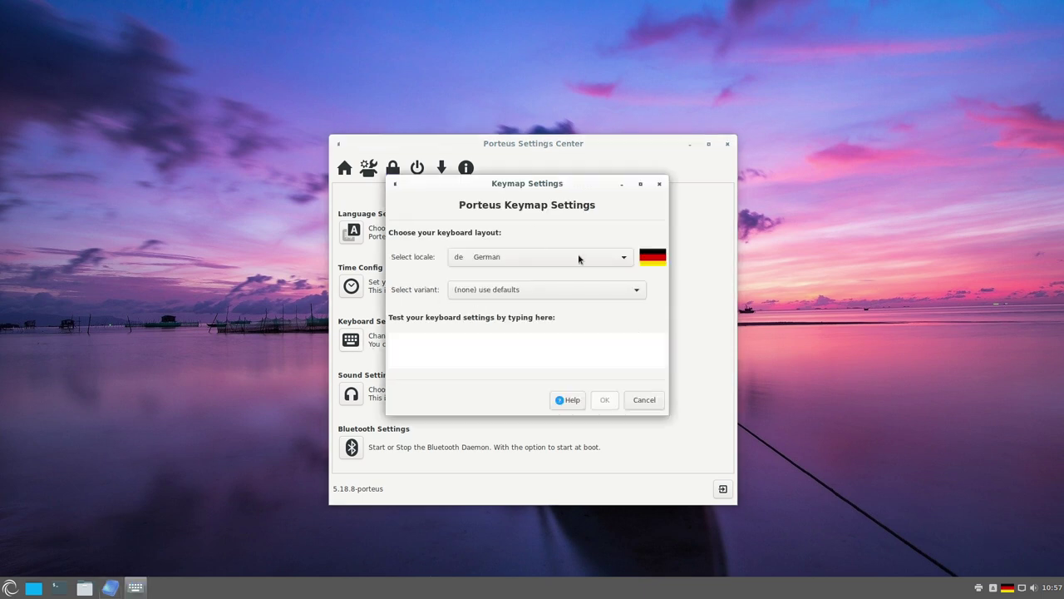
click(643, 401)
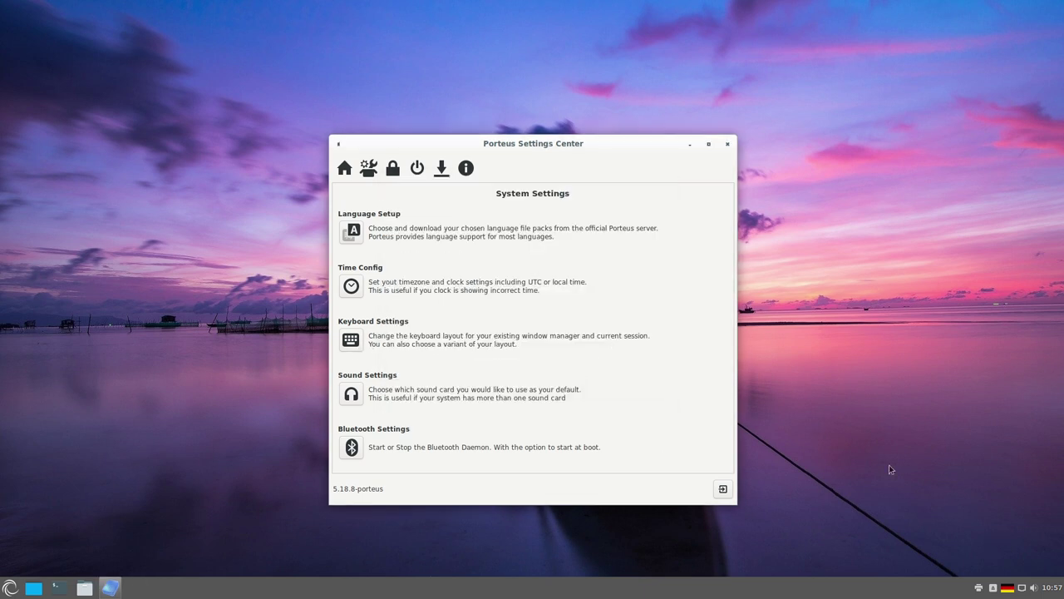
click(1007, 588)
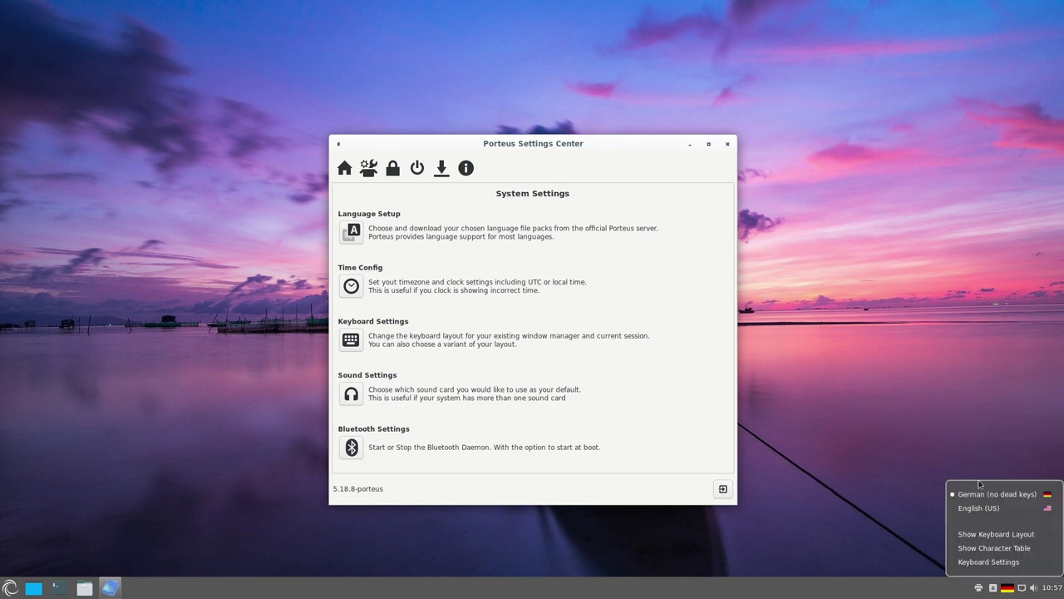
click(354, 395)
- Make card1 the default sound card, then open and close Bluetooth Daemon Control
click(353, 395)
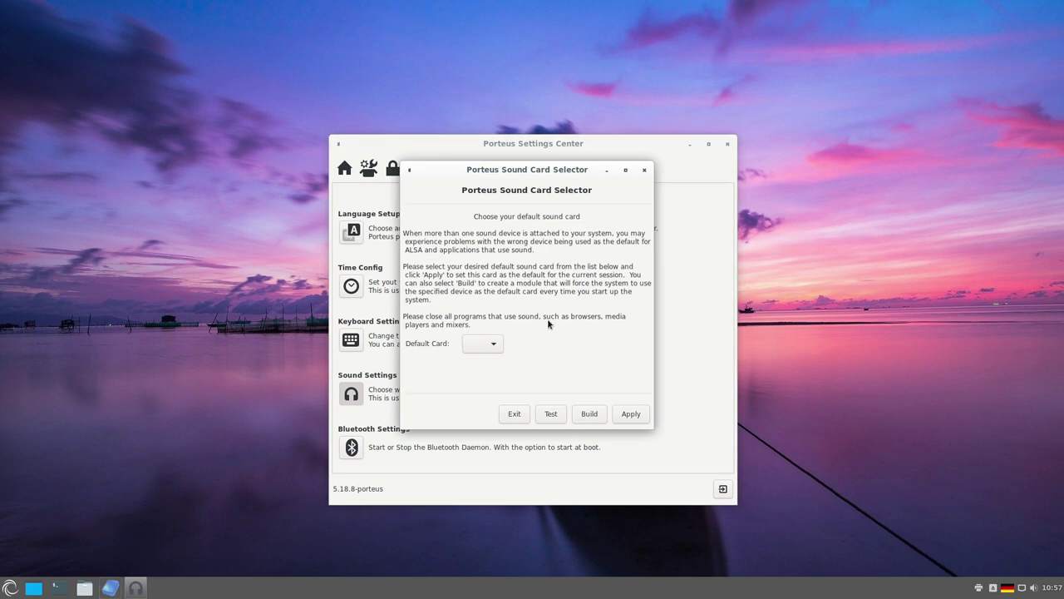
click(488, 344)
click(471, 353)
click(516, 416)
click(351, 447)
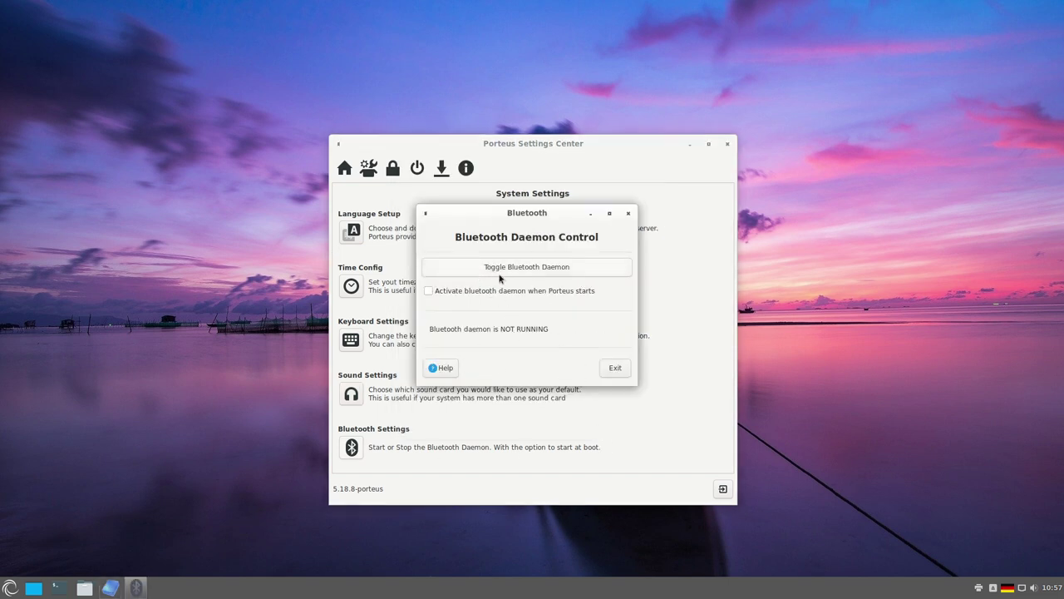
click(628, 213)
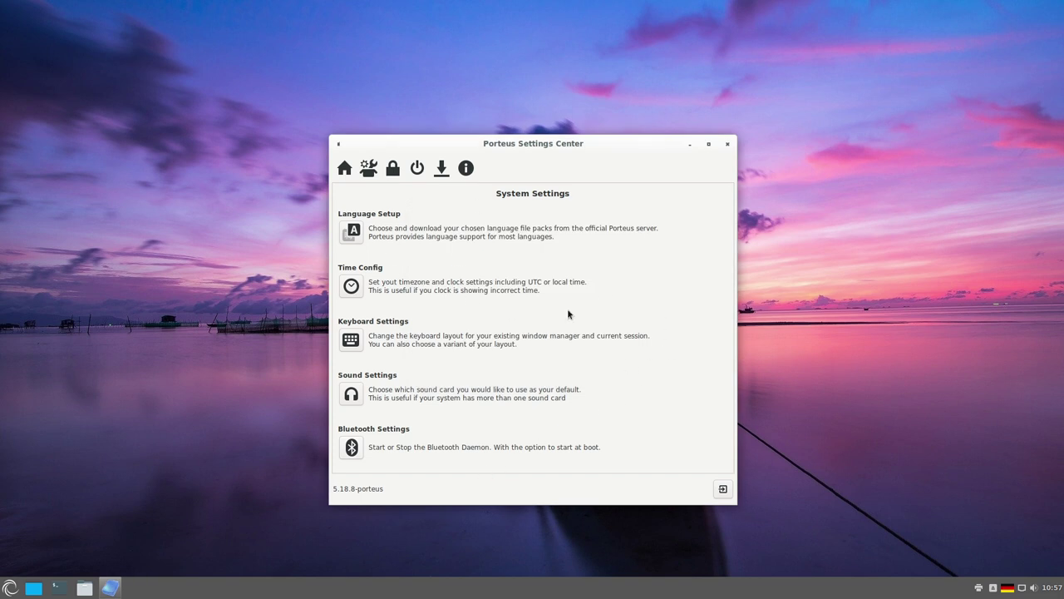
- Turn the Porteus Firewall on in Normal mode, activating whenever Porteus starts
click(392, 168)
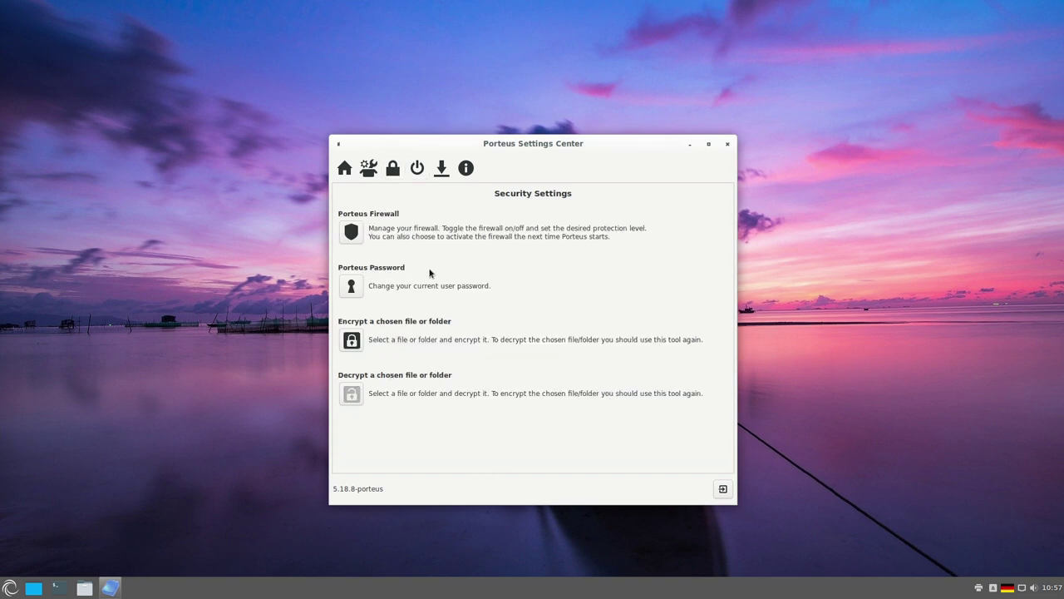
click(355, 233)
click(655, 195)
drag(480, 137, 705, 120)
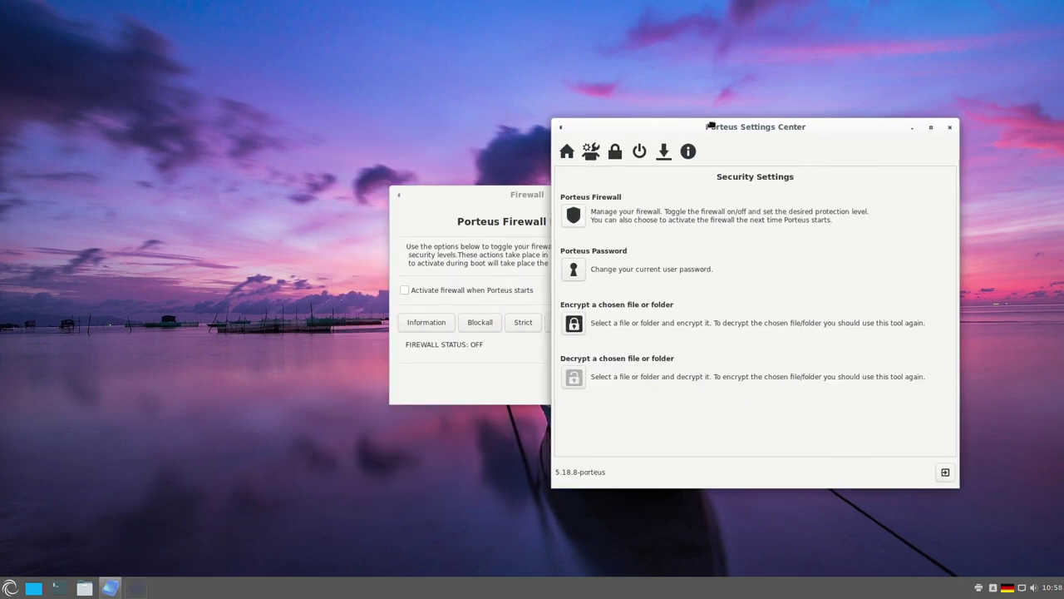
click(475, 193)
click(405, 291)
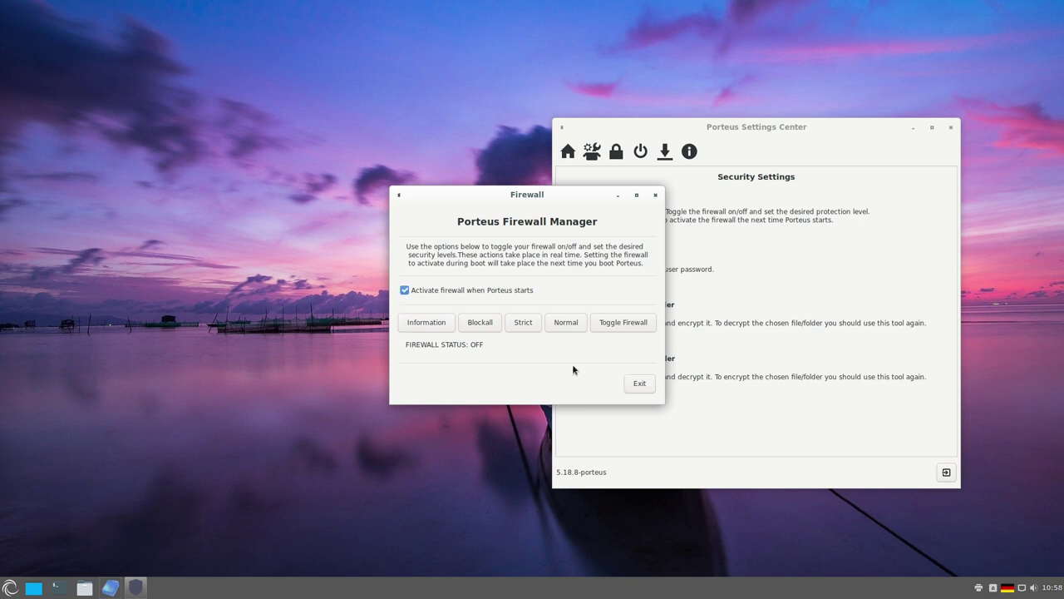
click(569, 330)
click(639, 383)
click(642, 212)
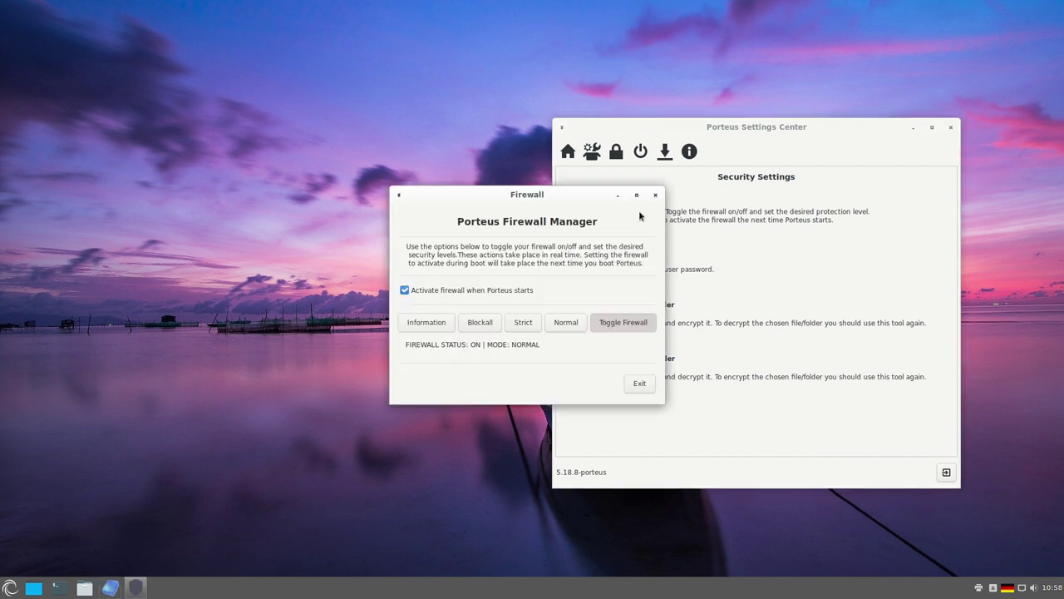
click(640, 384)
- Look at the Password, Encrypt and Decrypt dialogs, cancelling each without changes
click(575, 270)
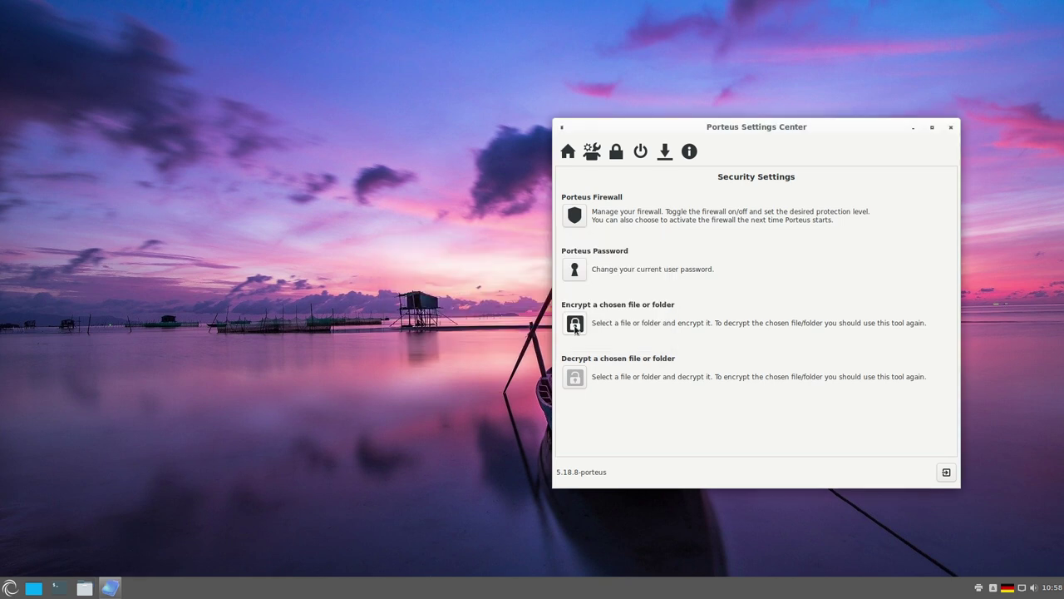
click(574, 327)
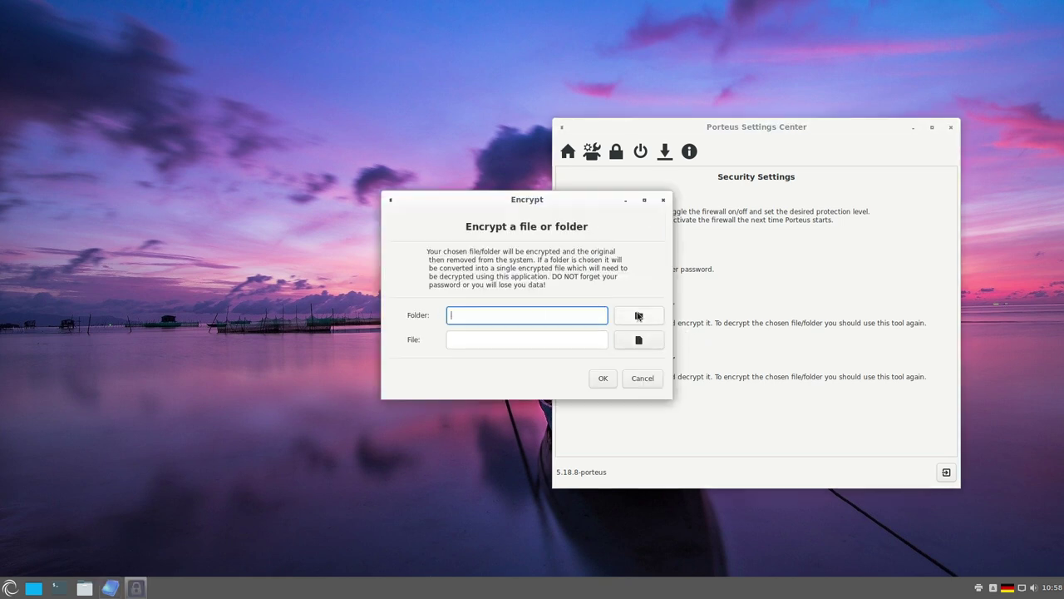
click(511, 339)
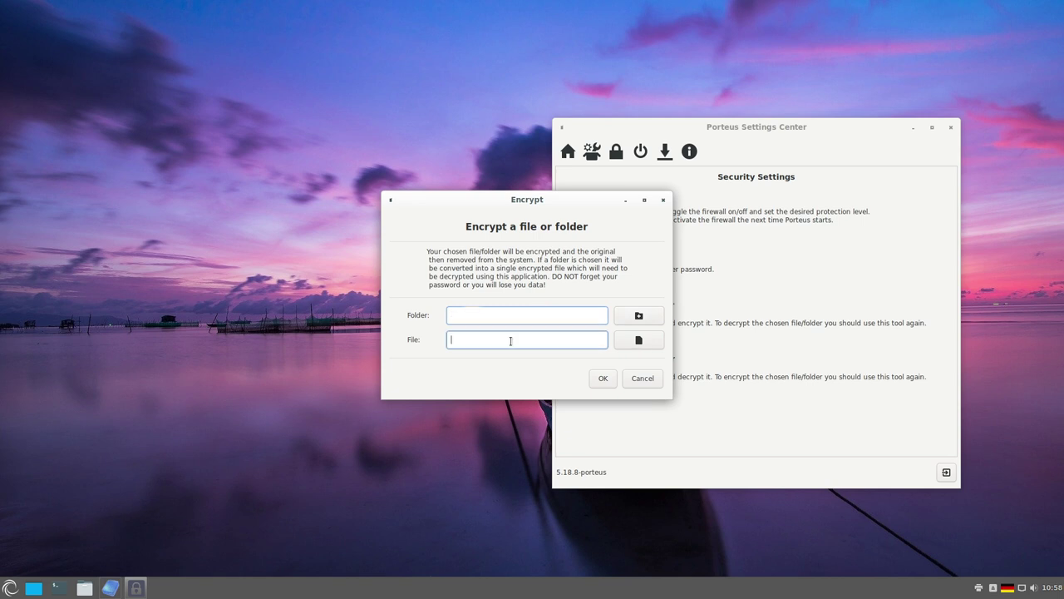
click(637, 384)
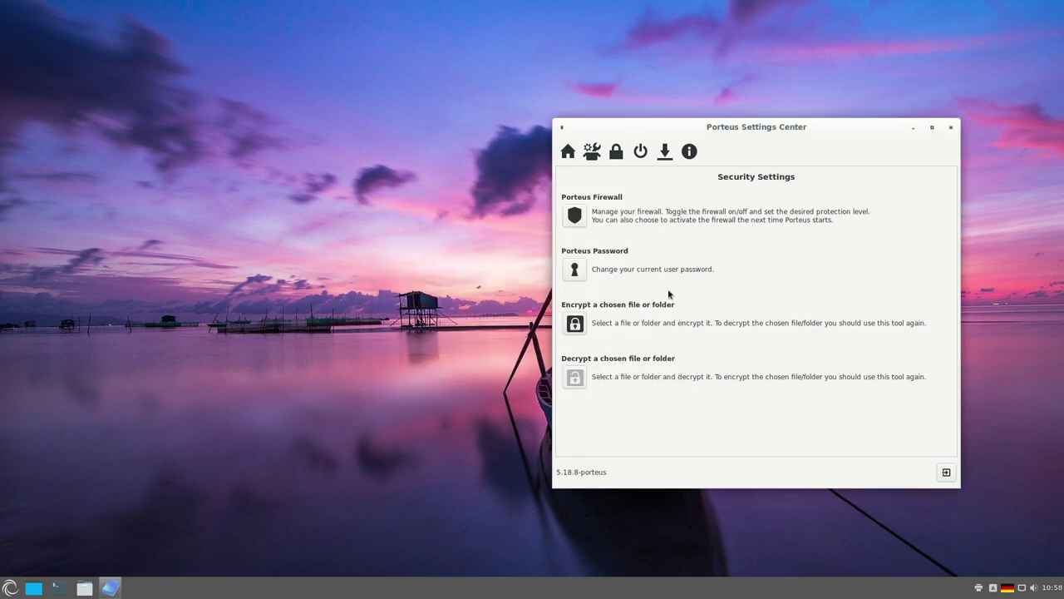
click(575, 377)
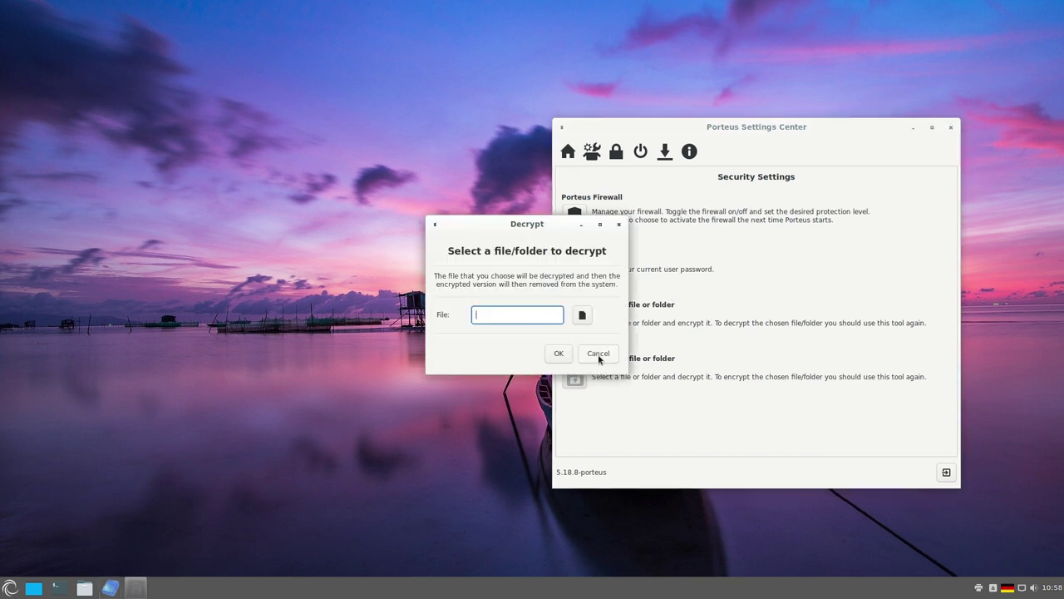
click(598, 353)
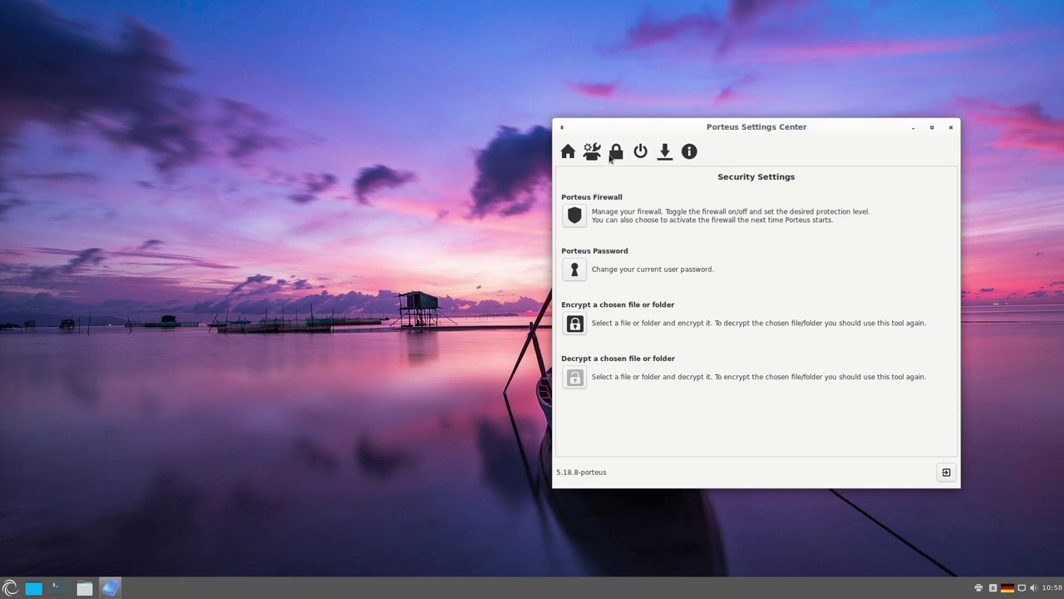
click(640, 152)
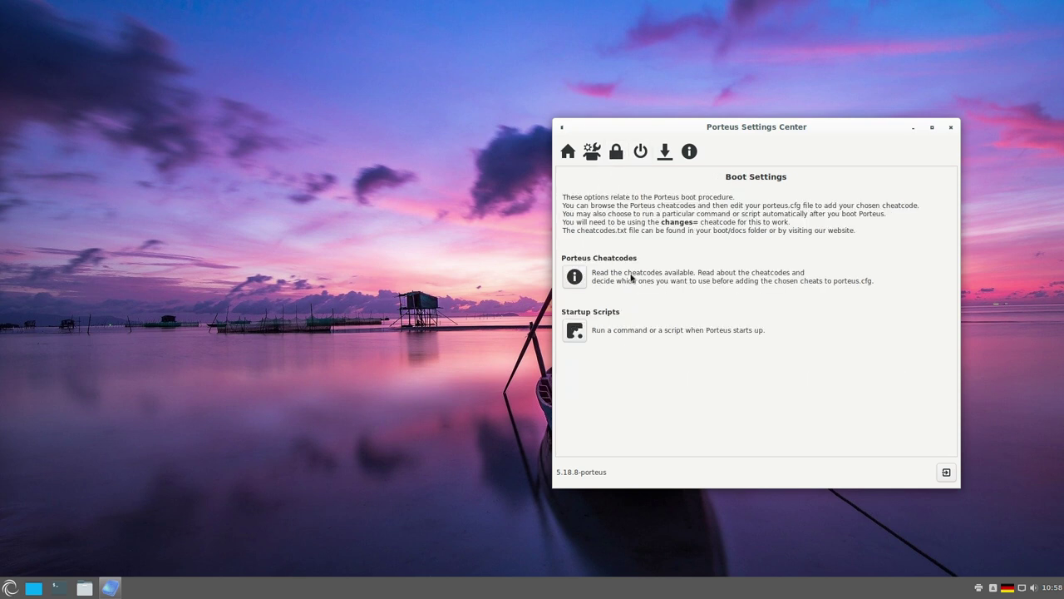
- View and close cheatcodes.txt and the rc.local startup script, then open Magic Folders under Save Settings
click(722, 292)
scroll(517, 279, down, 5)
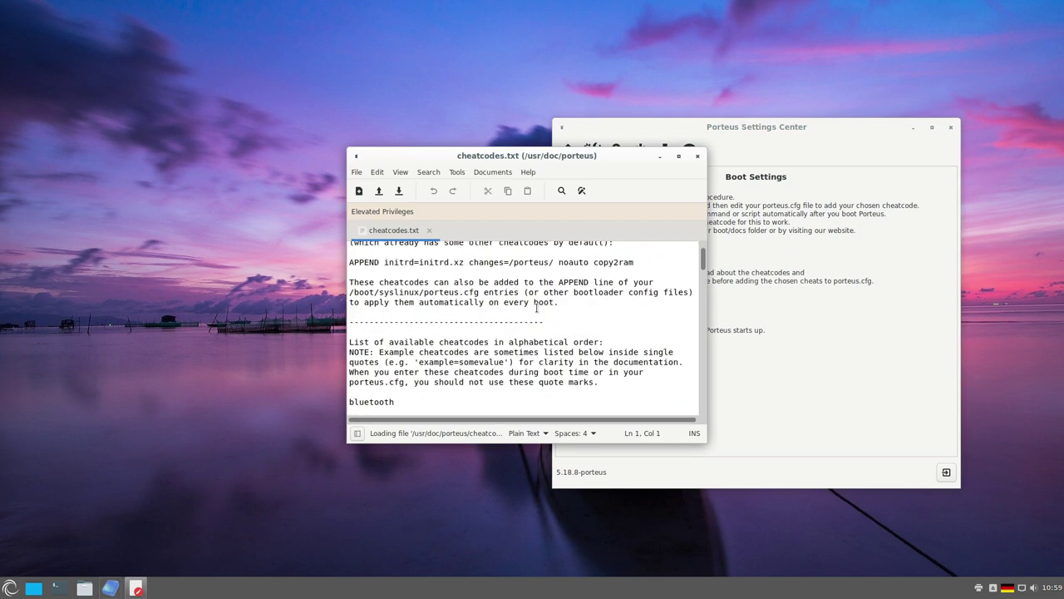
click(697, 156)
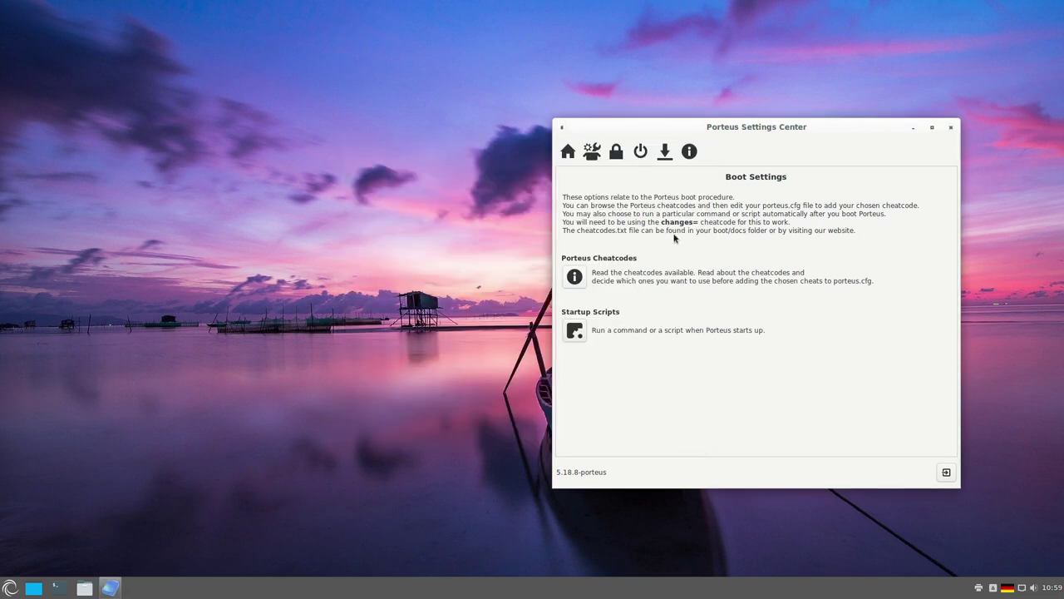
click(575, 331)
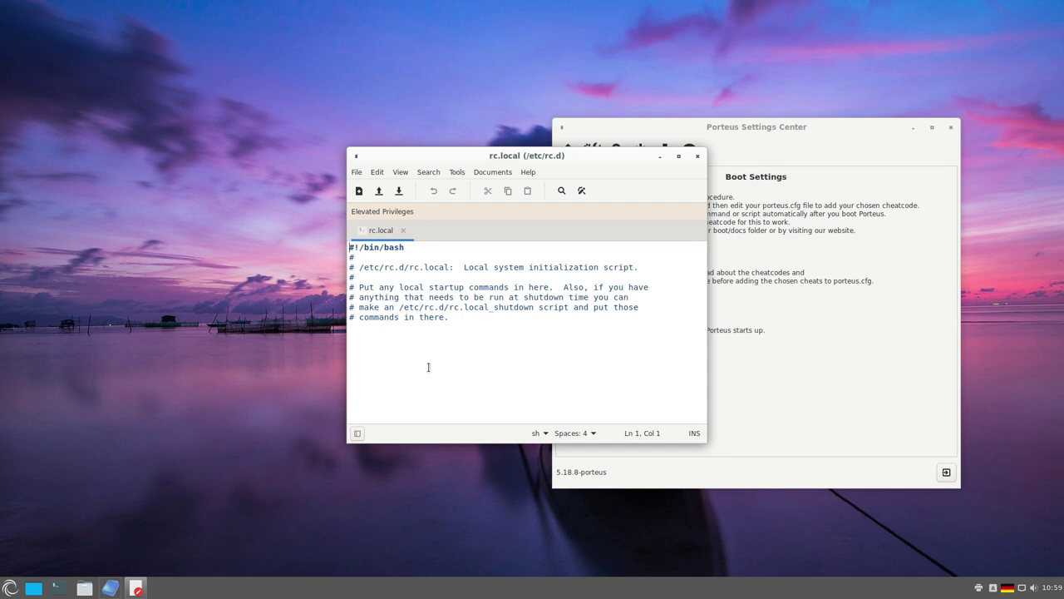
click(698, 155)
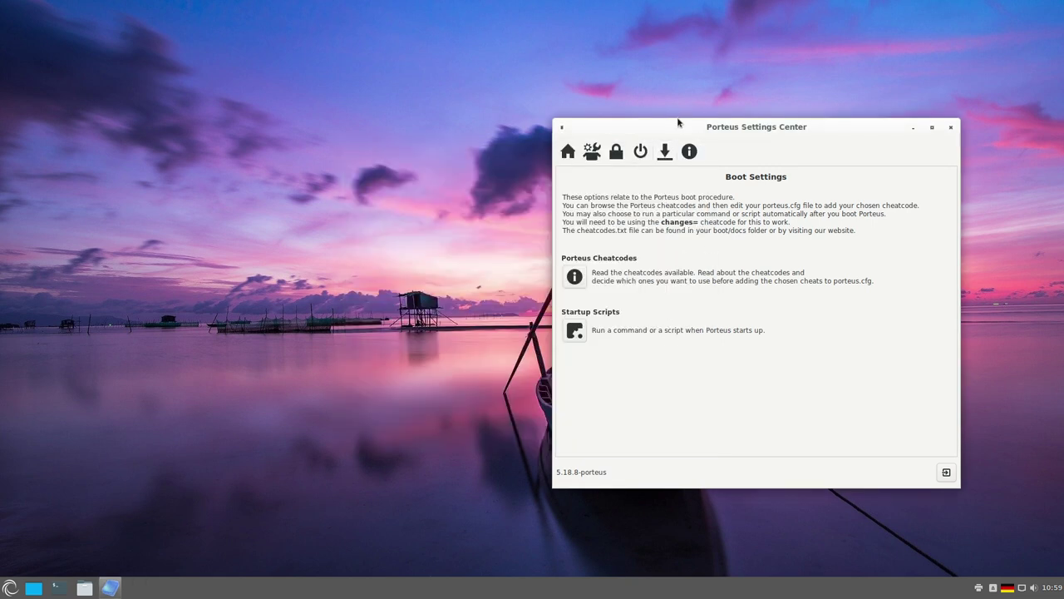
click(666, 153)
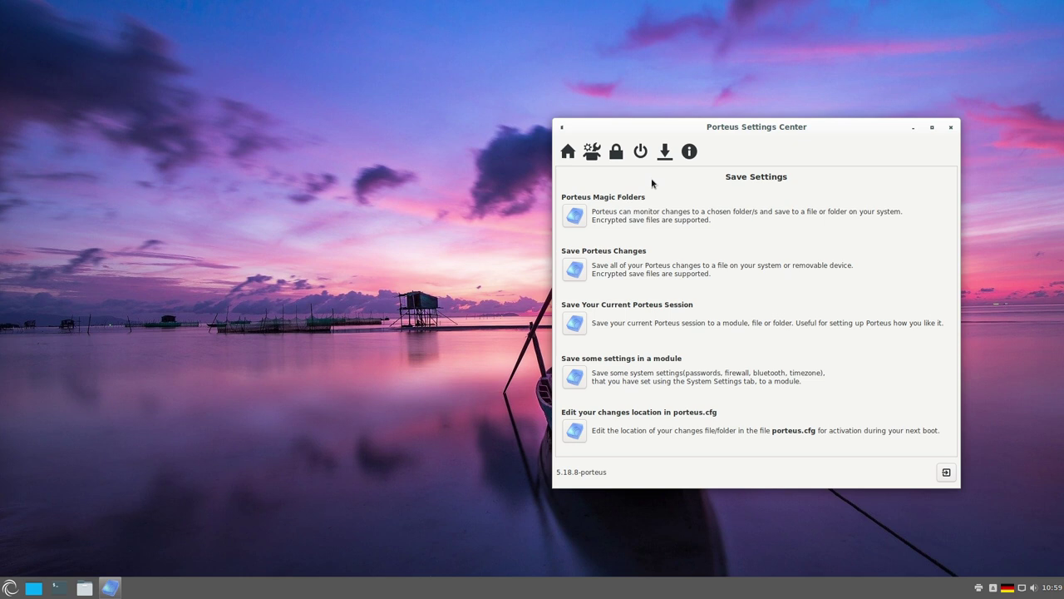
click(574, 216)
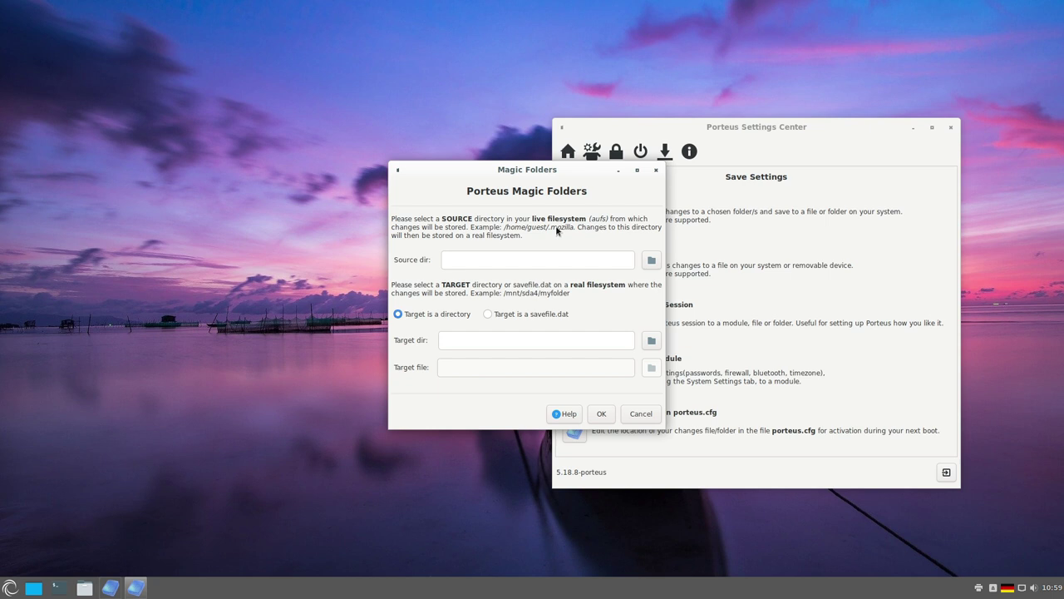
- Close Magic Folders unchanged, scroll through porteus.cfg, then exit the Porteus Settings Center
click(658, 170)
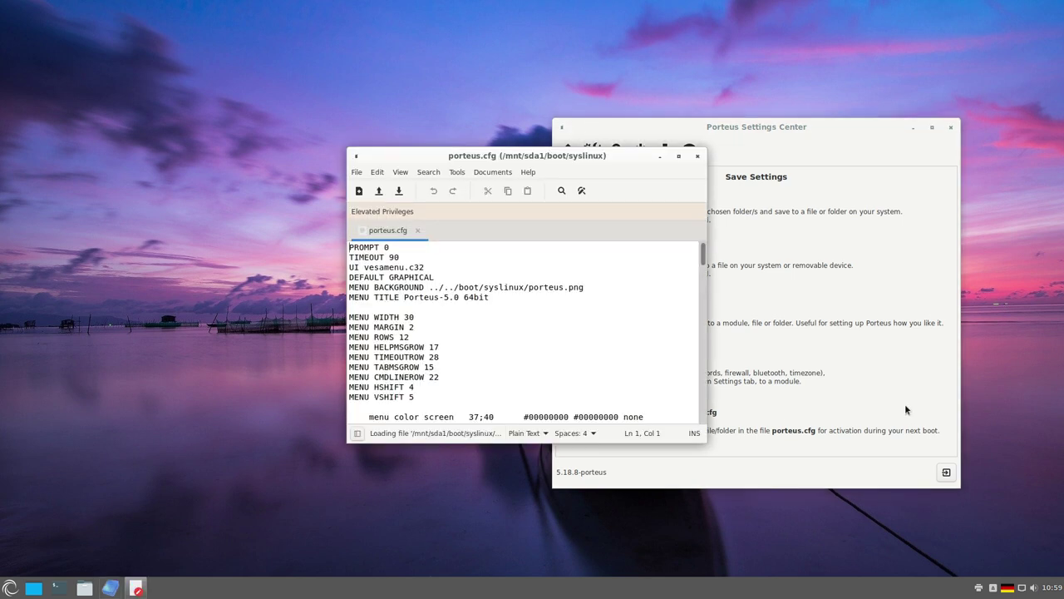
scroll(494, 290, down, 1)
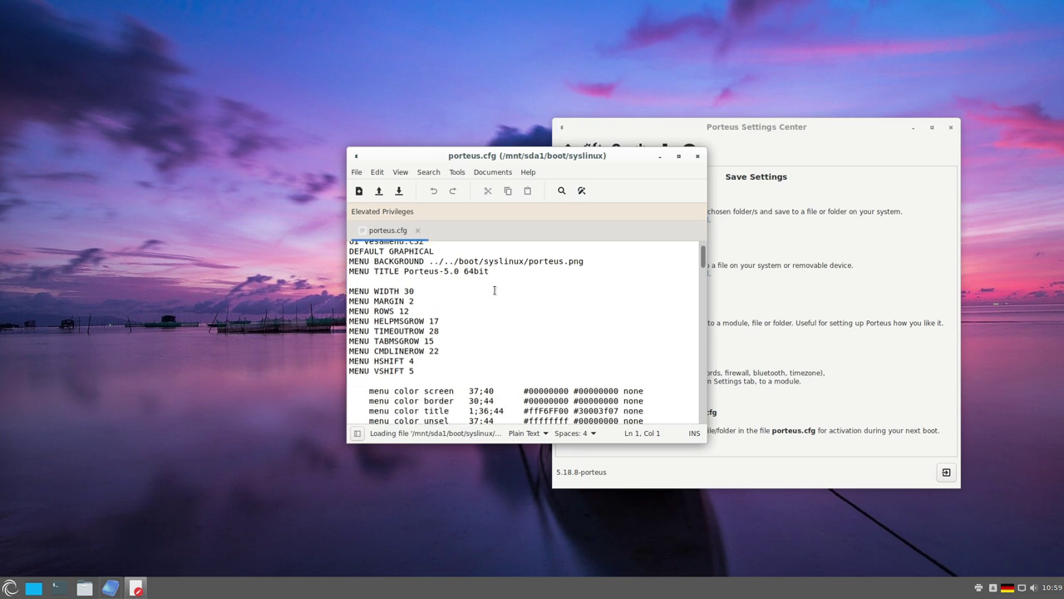
scroll(655, 295, down, 13)
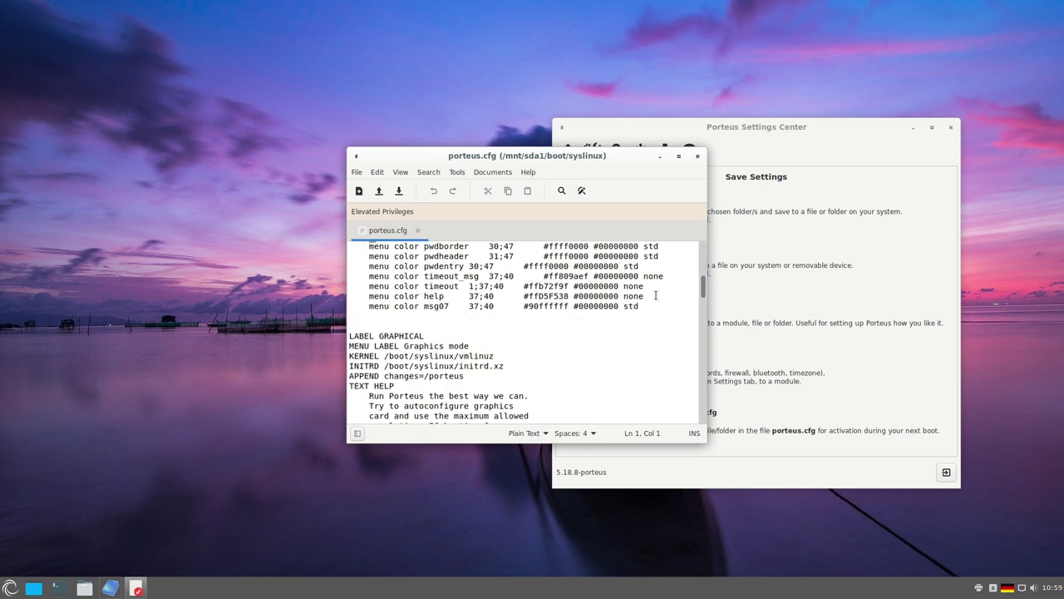
scroll(655, 295, down, 8)
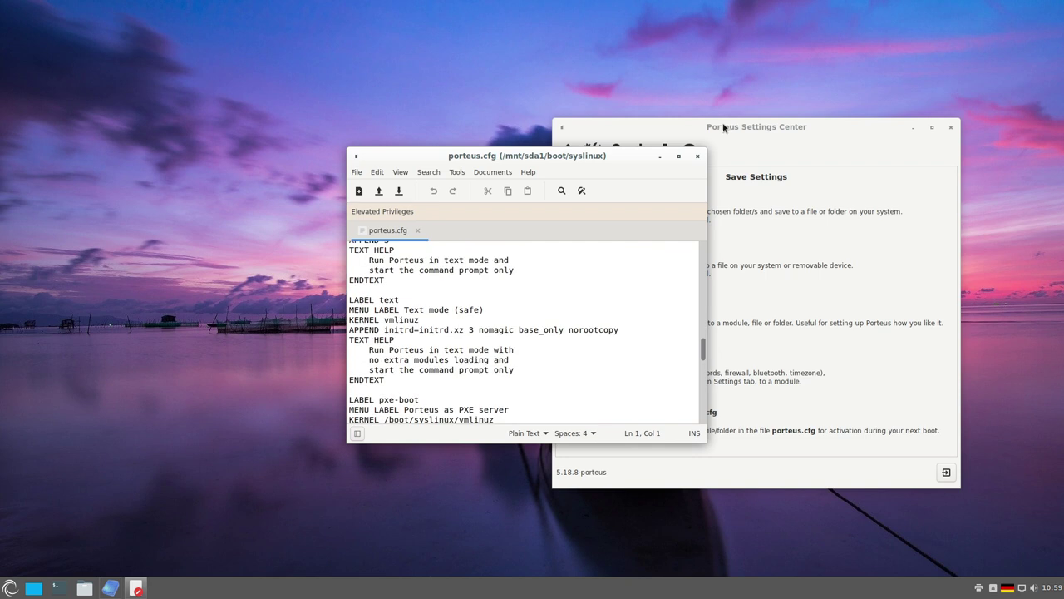
click(698, 156)
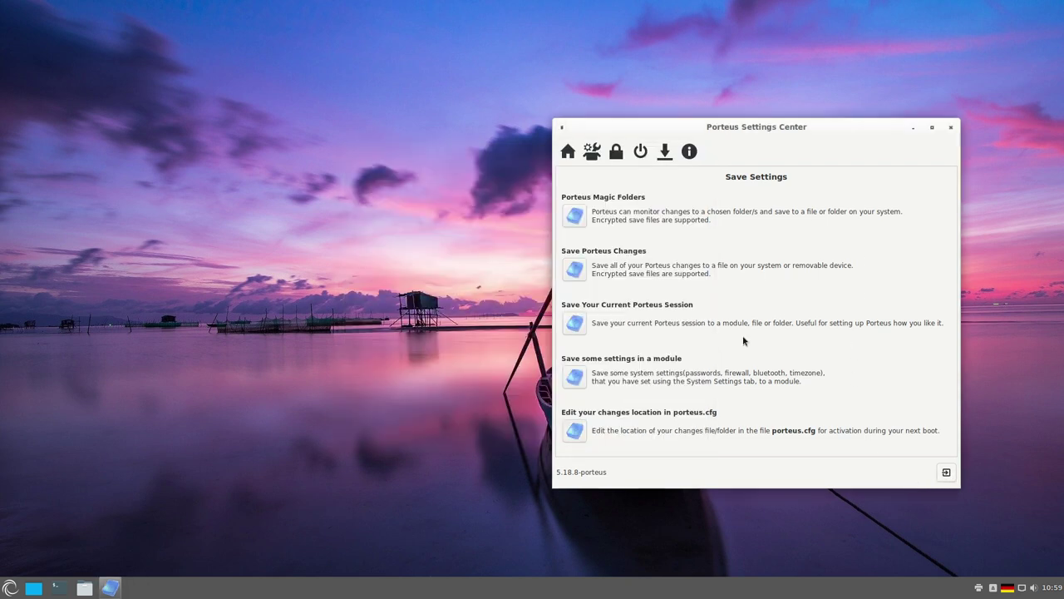
click(946, 473)
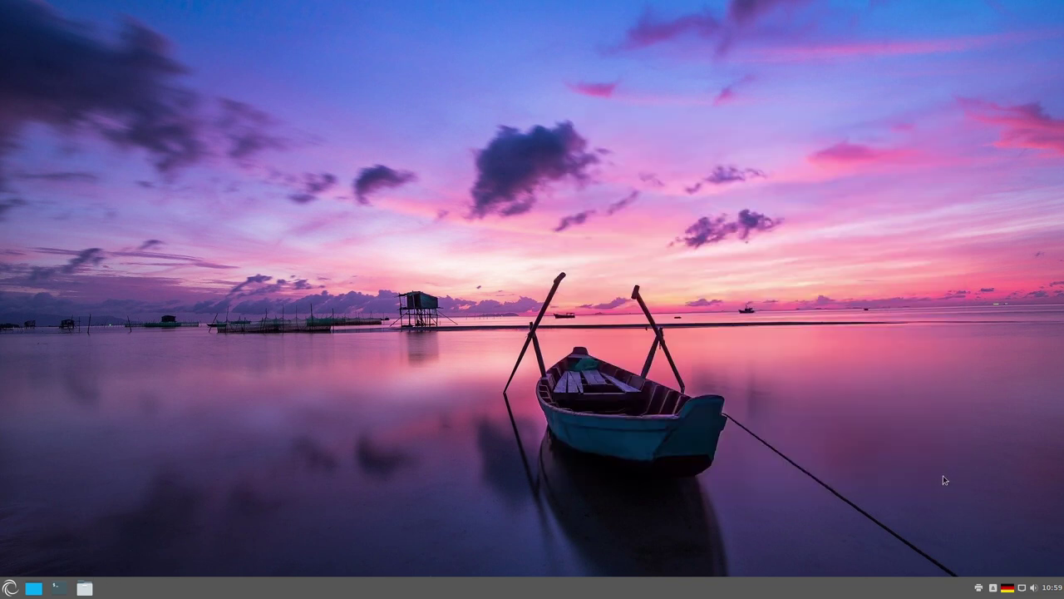
click(9, 588)
mouse_move(104, 458)
mouse_move(107, 478)
scroll(210, 459, down, 2)
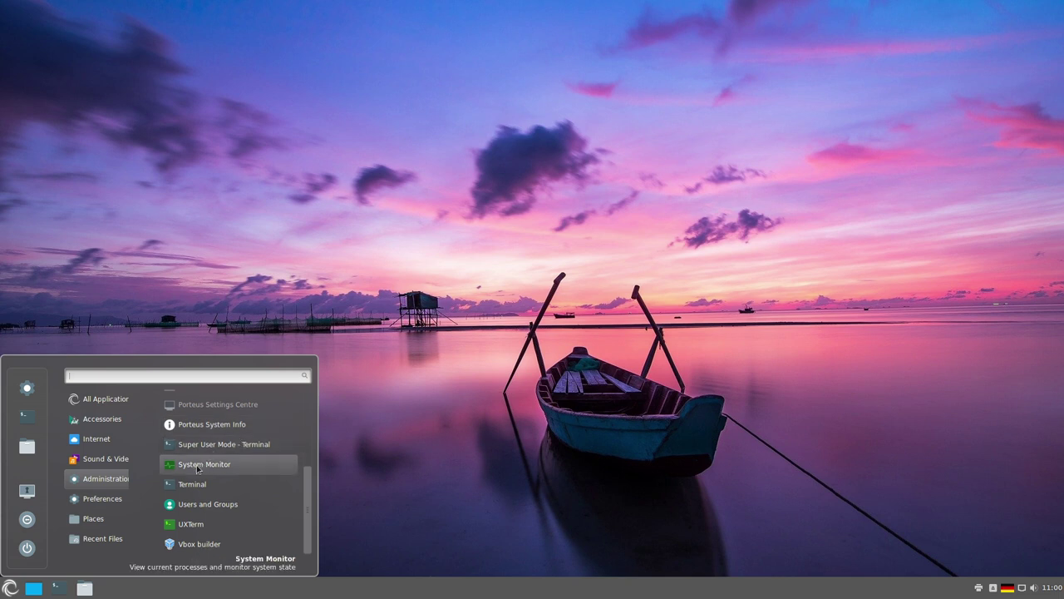
click(190, 547)
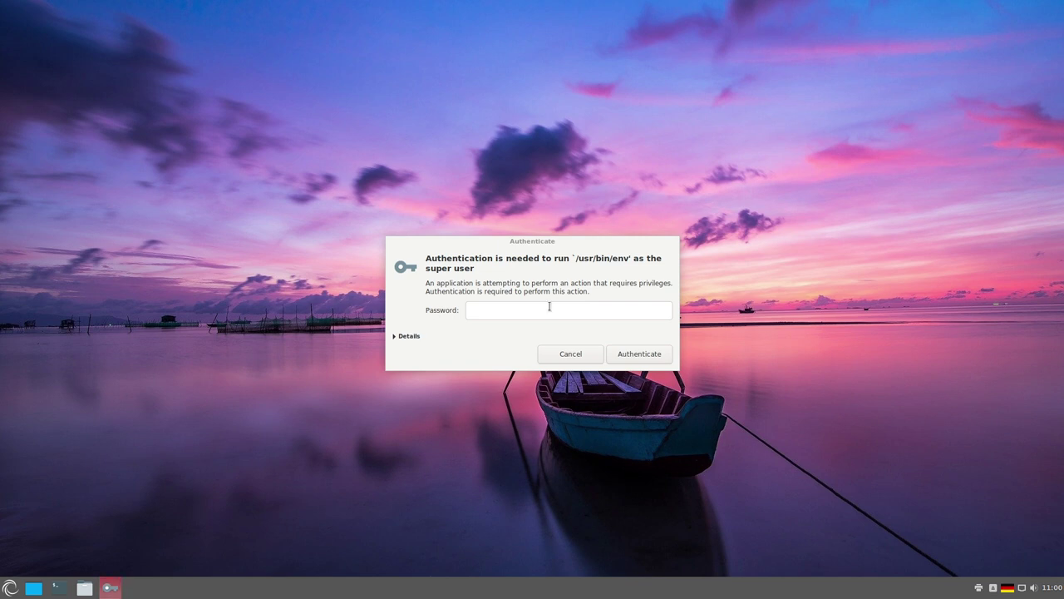
click(549, 307)
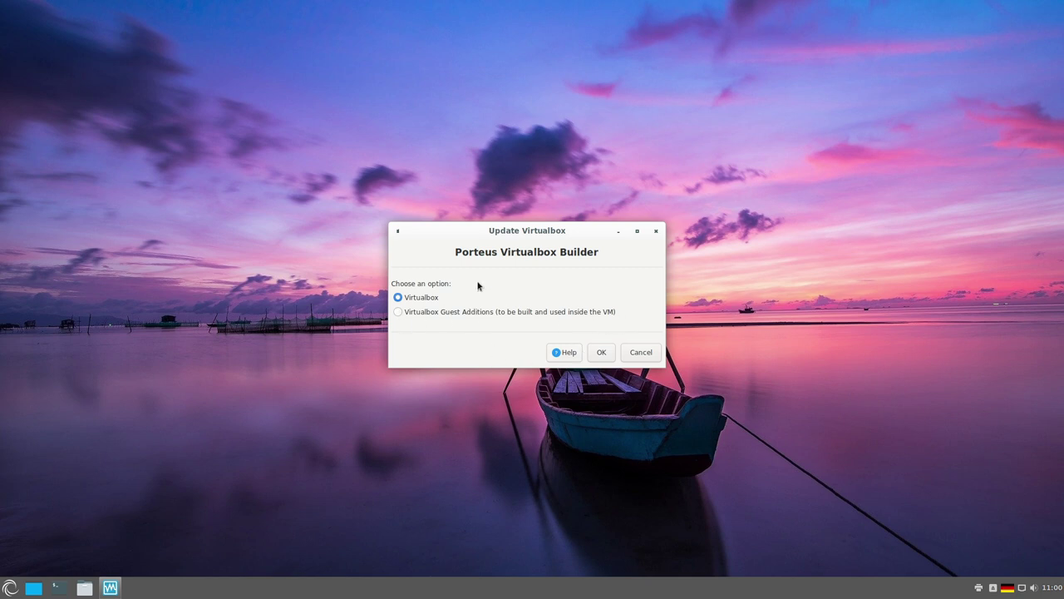
click(641, 352)
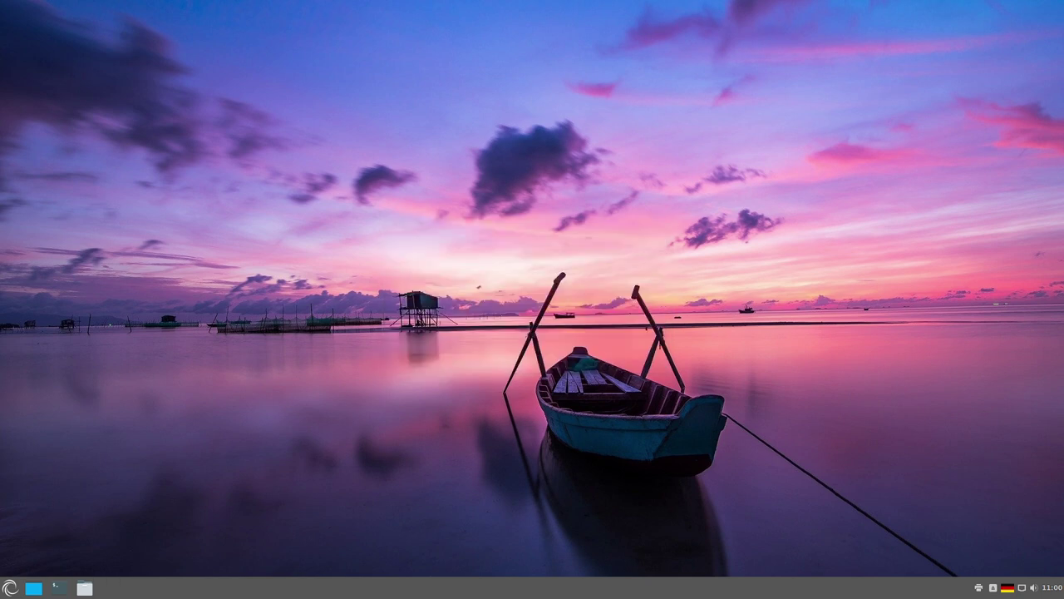
click(9, 588)
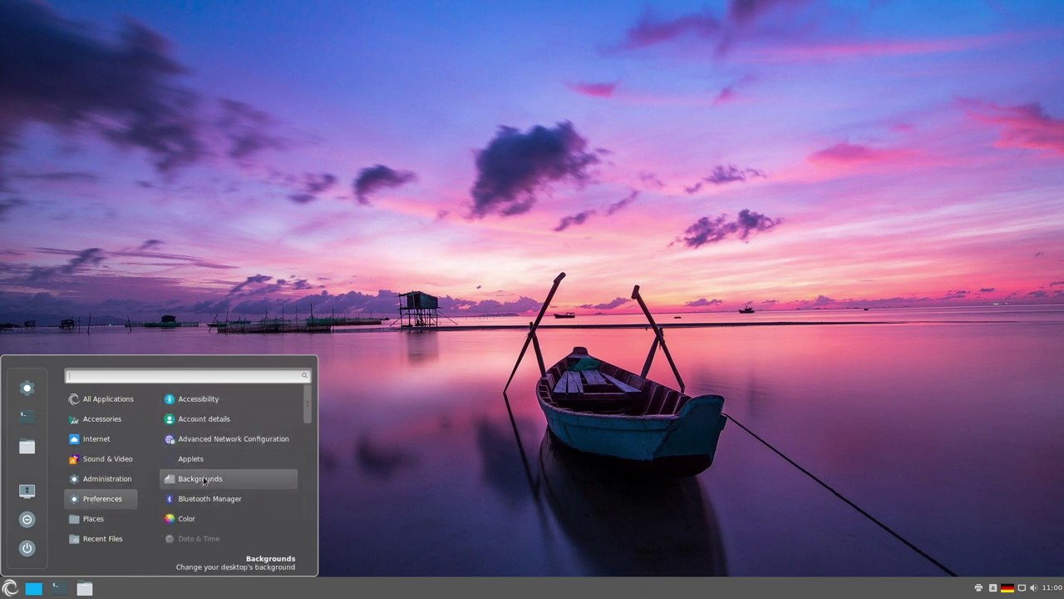
scroll(242, 422, down, 1)
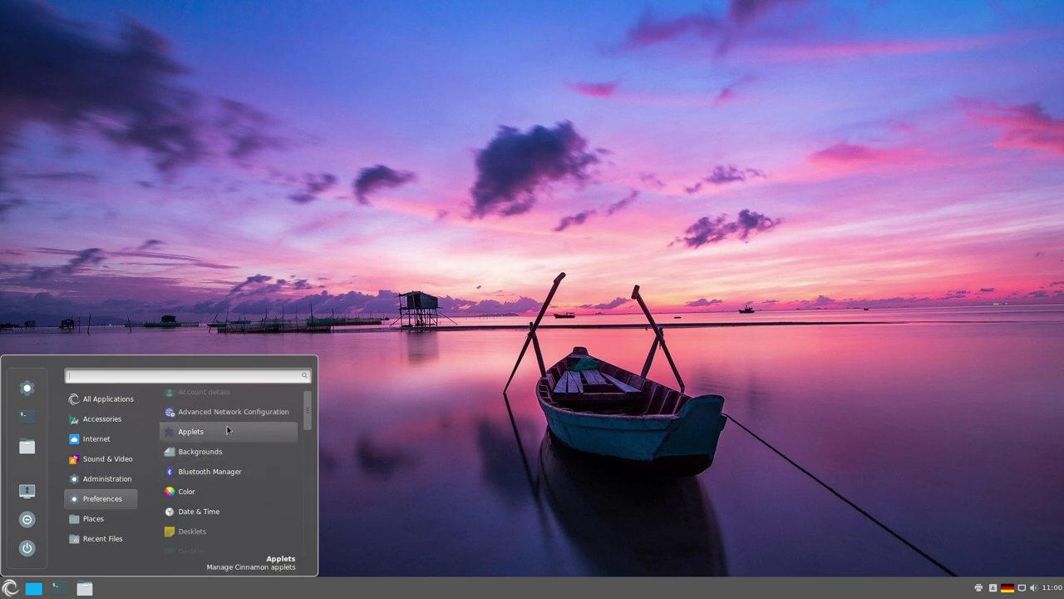
scroll(208, 428, down, 1)
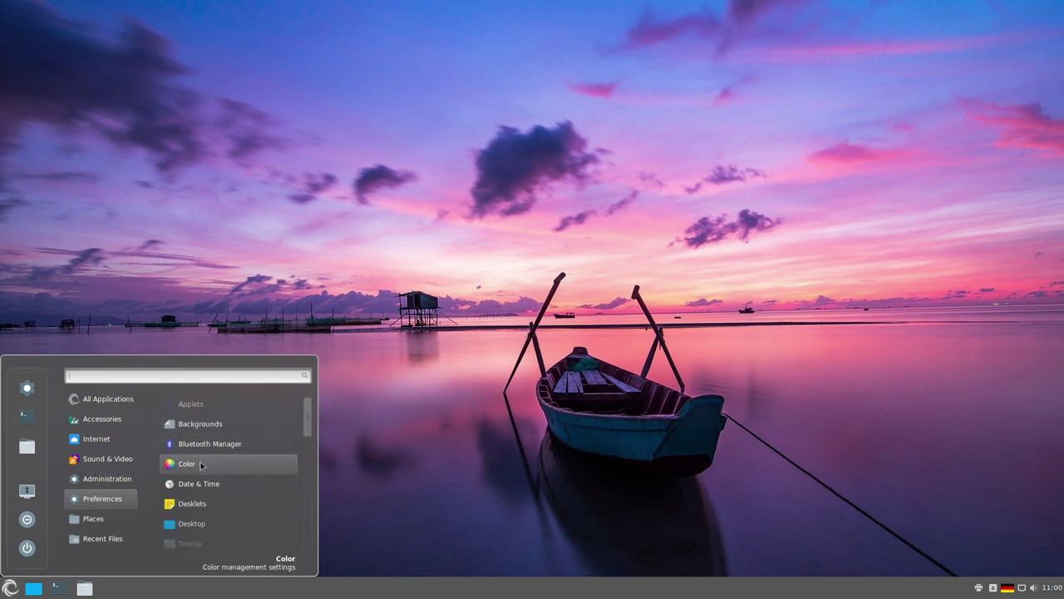
scroll(204, 463, down, 2)
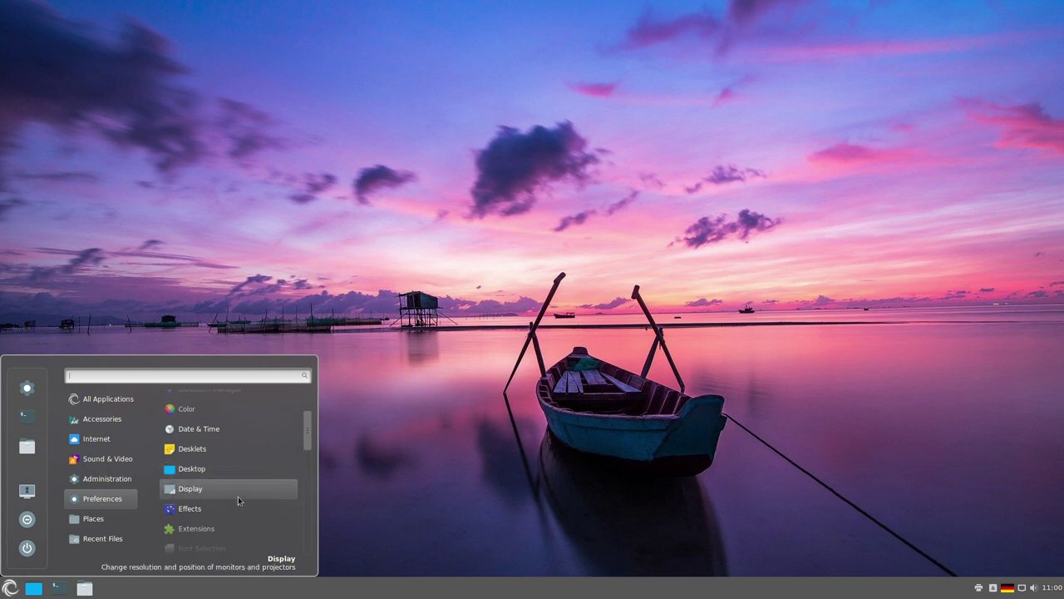
scroll(199, 489, down, 2)
click(203, 473)
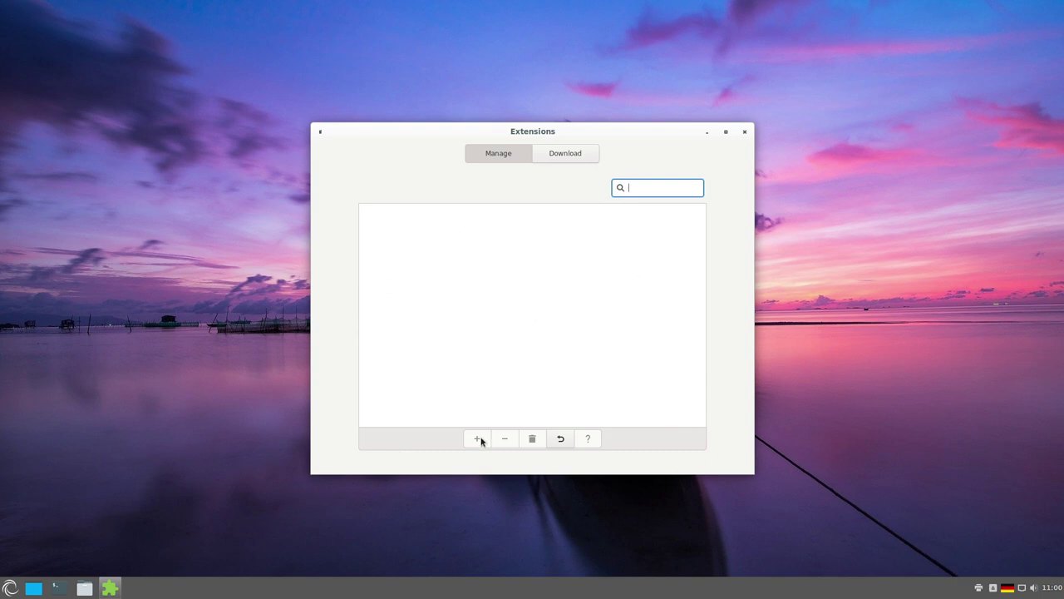
click(567, 157)
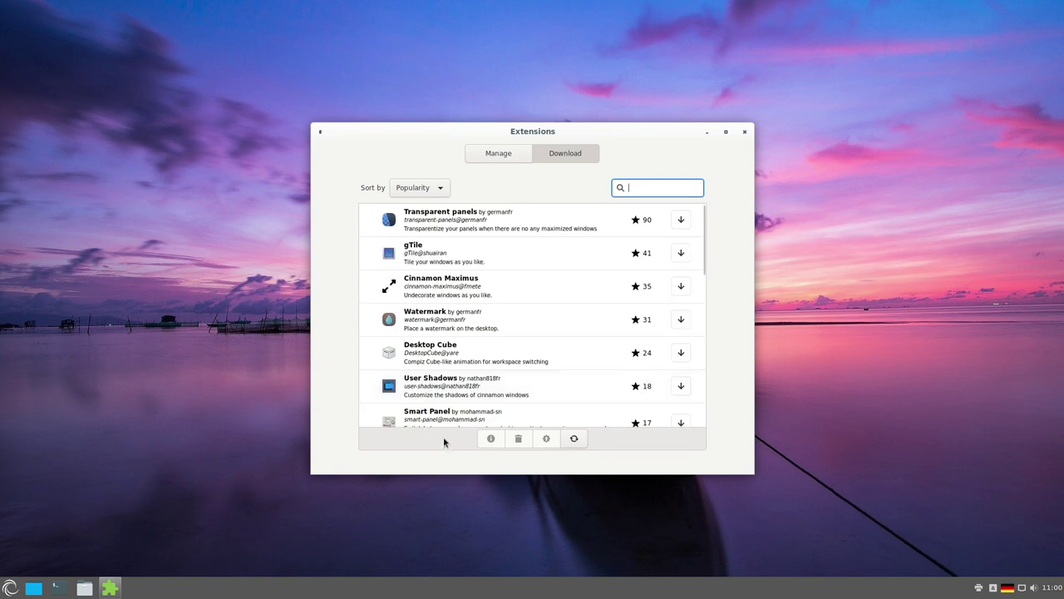
scroll(532, 258, down, 3)
scroll(537, 258, down, 10)
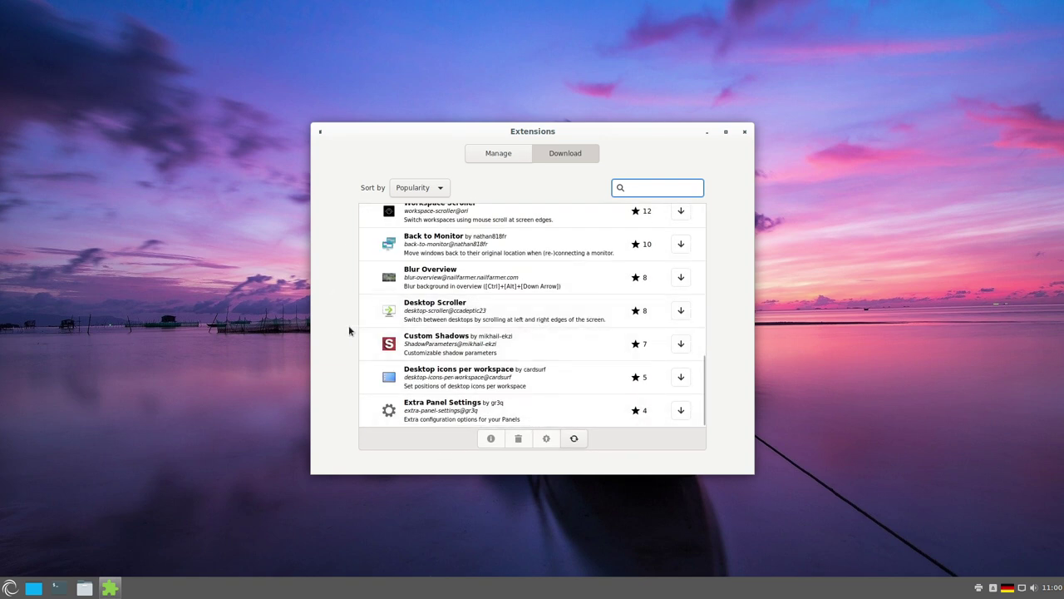
scroll(532, 316, up, 10)
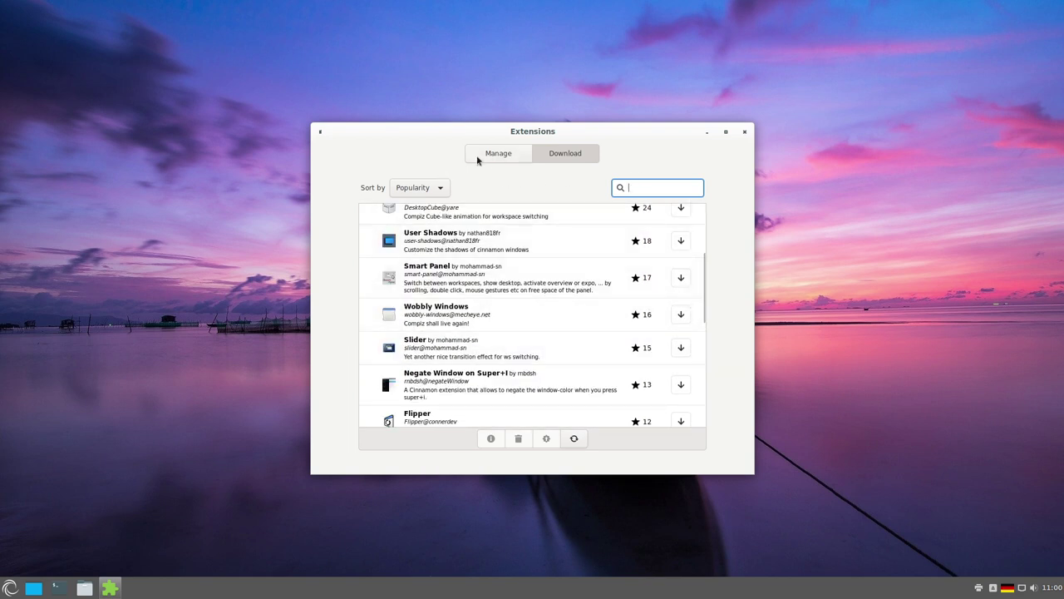
click(503, 153)
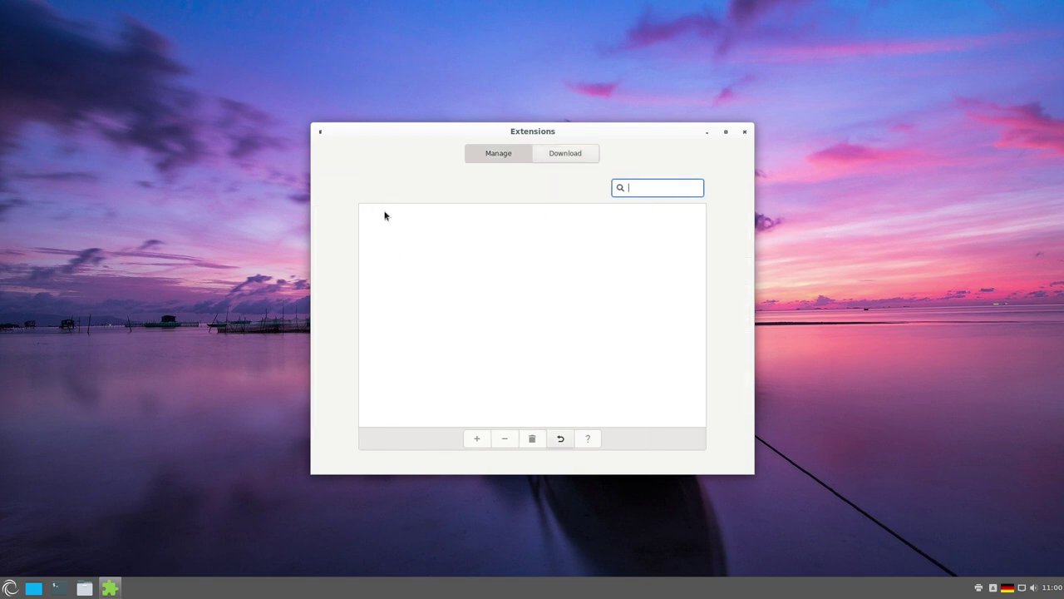
click(746, 132)
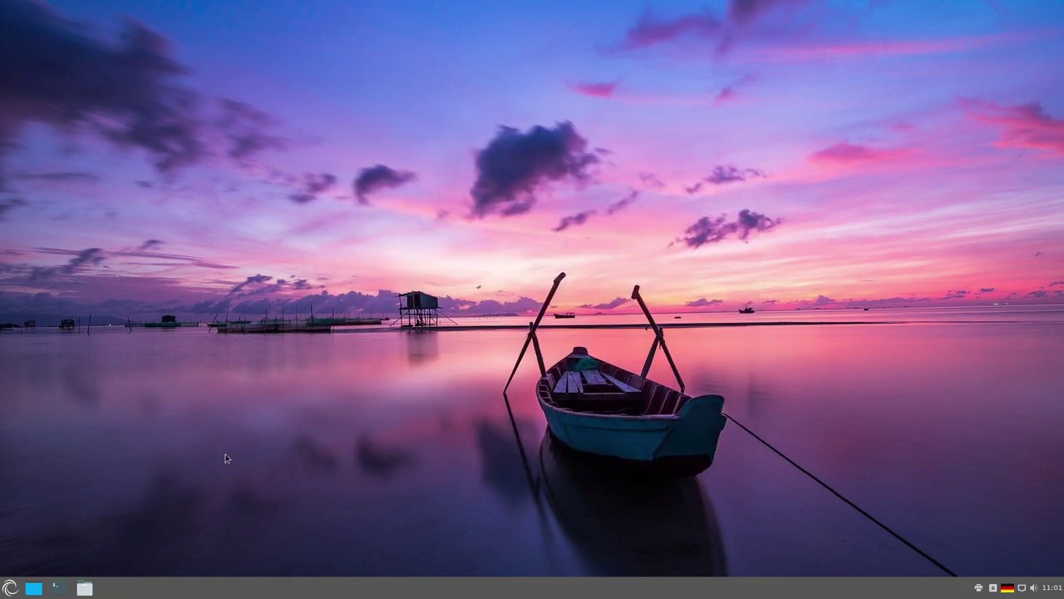
click(10, 588)
scroll(224, 474, down, 5)
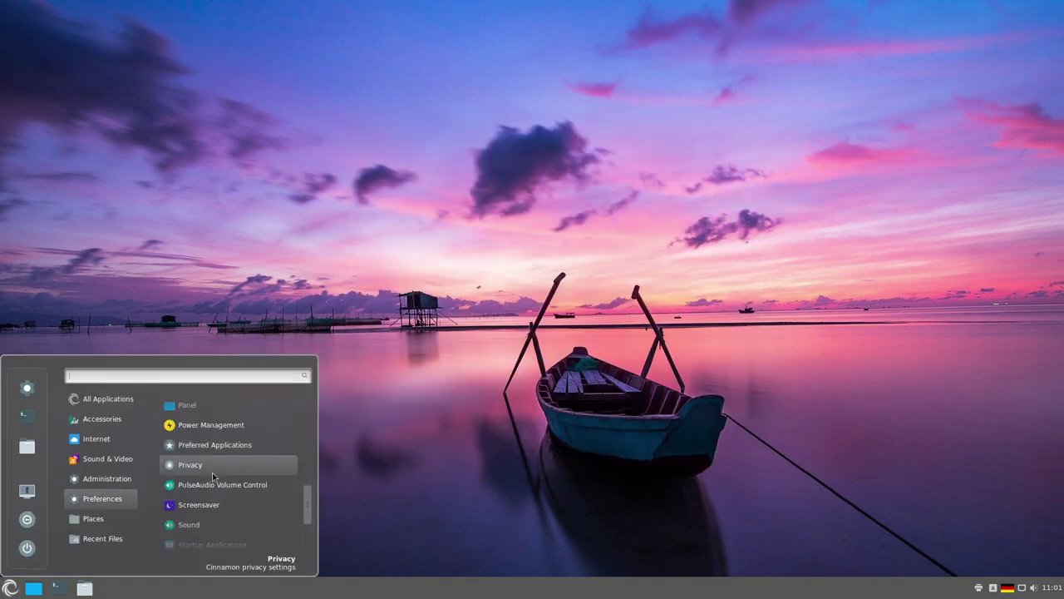
scroll(262, 469, down, 3)
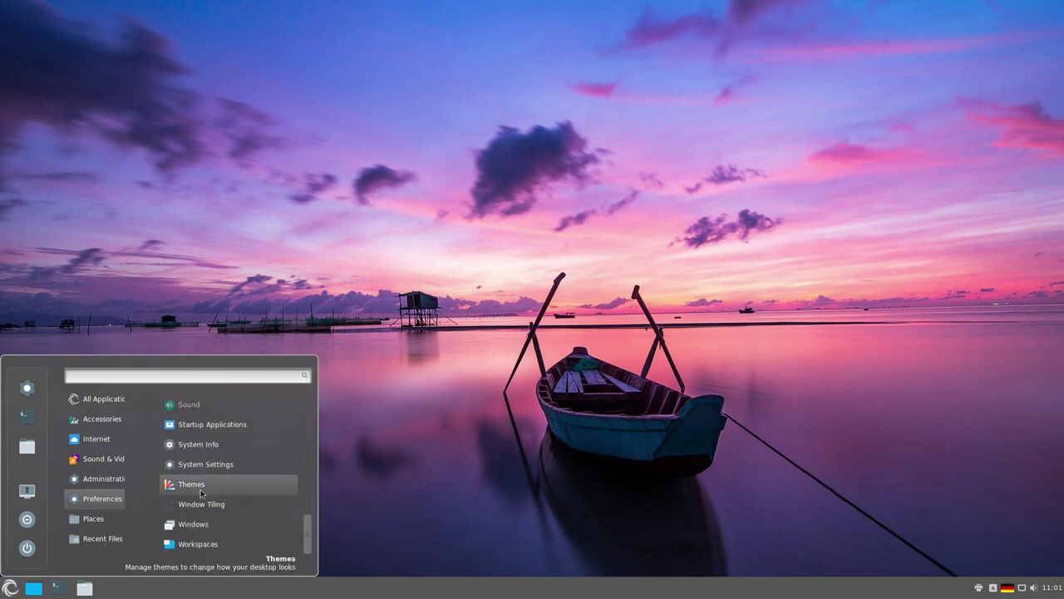
click(191, 505)
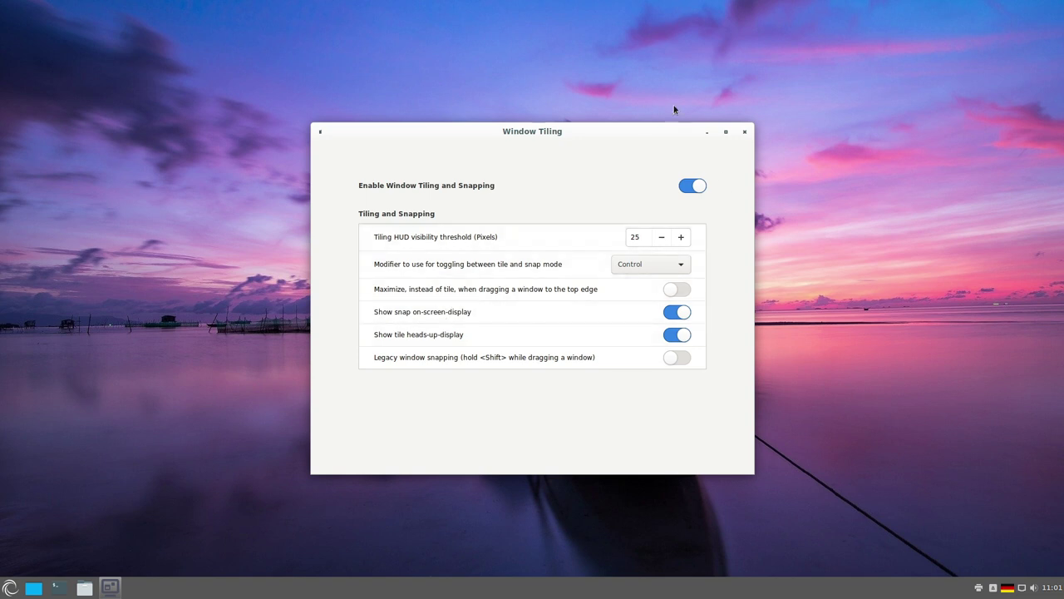
click(744, 131)
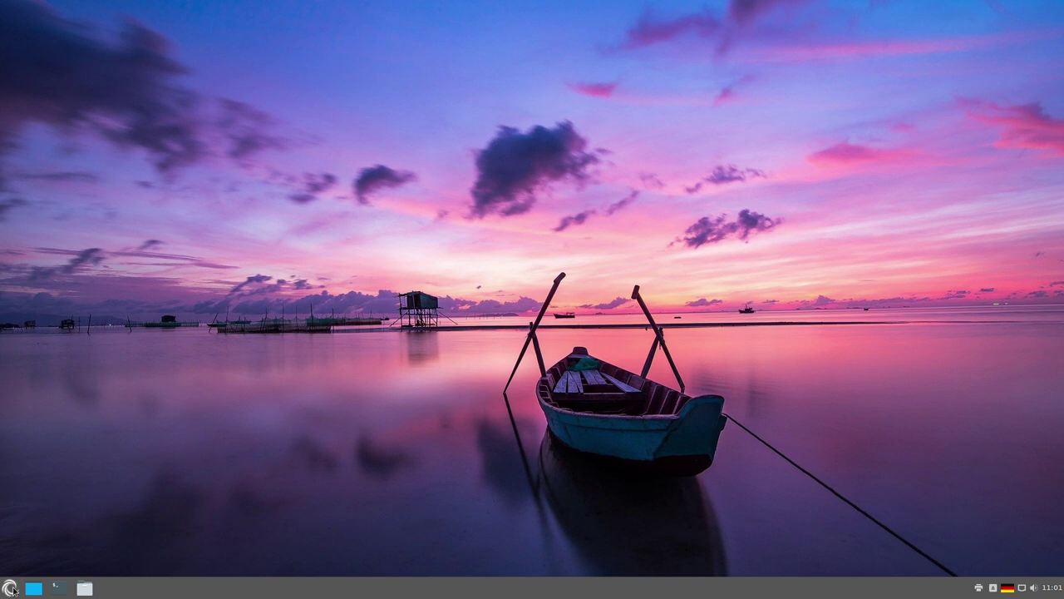
click(9, 589)
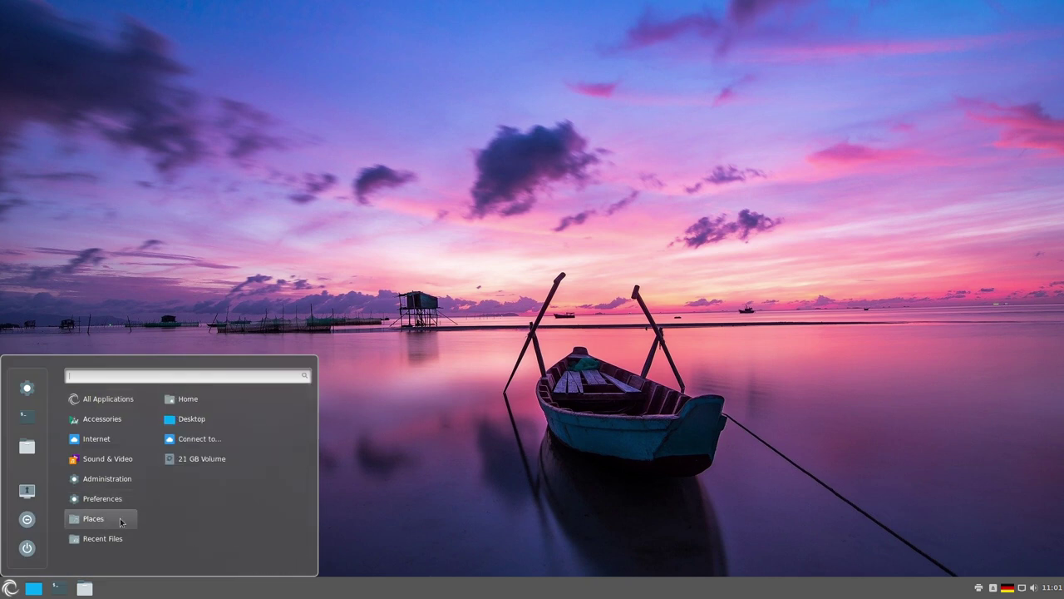
click(431, 479)
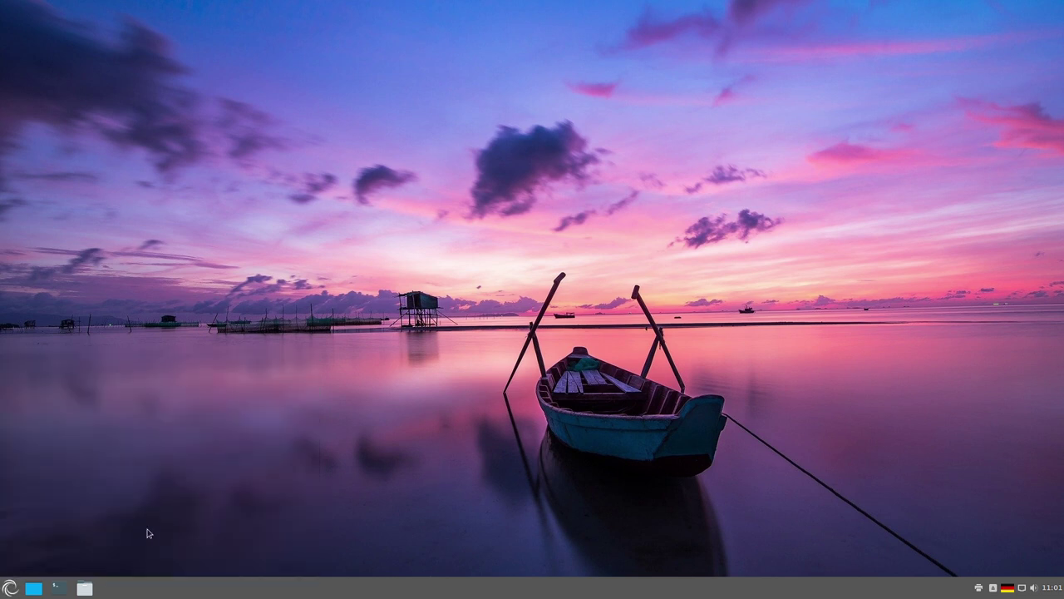
click(10, 588)
click(10, 588)
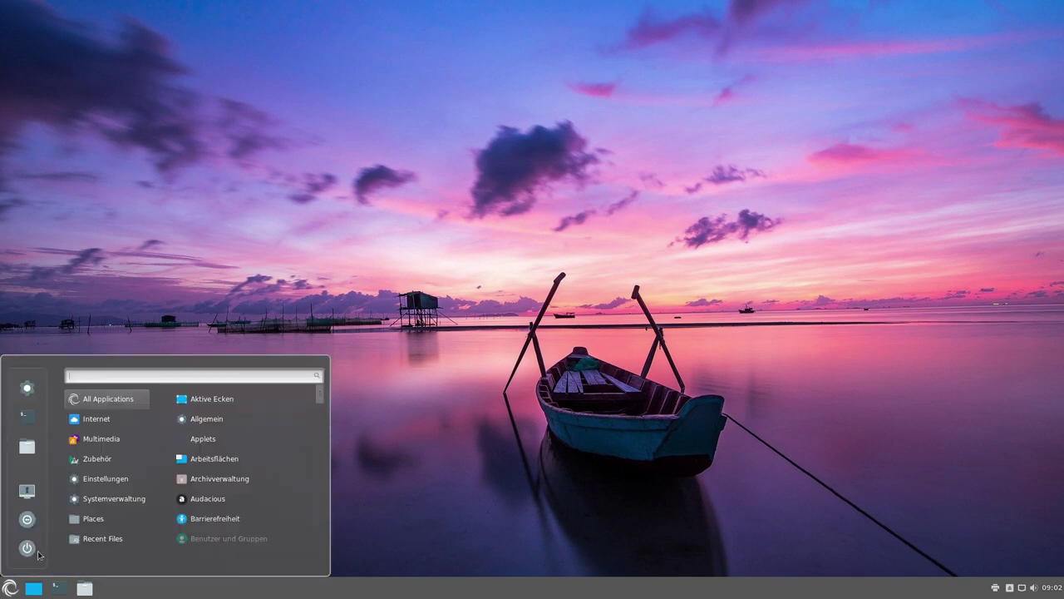
mouse_move(93, 444)
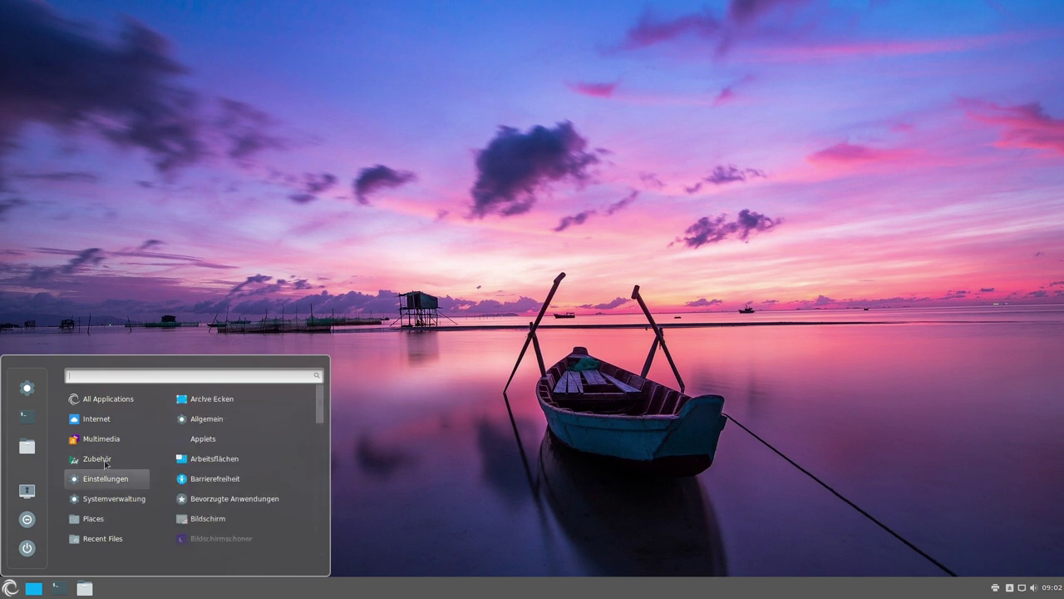
mouse_move(110, 425)
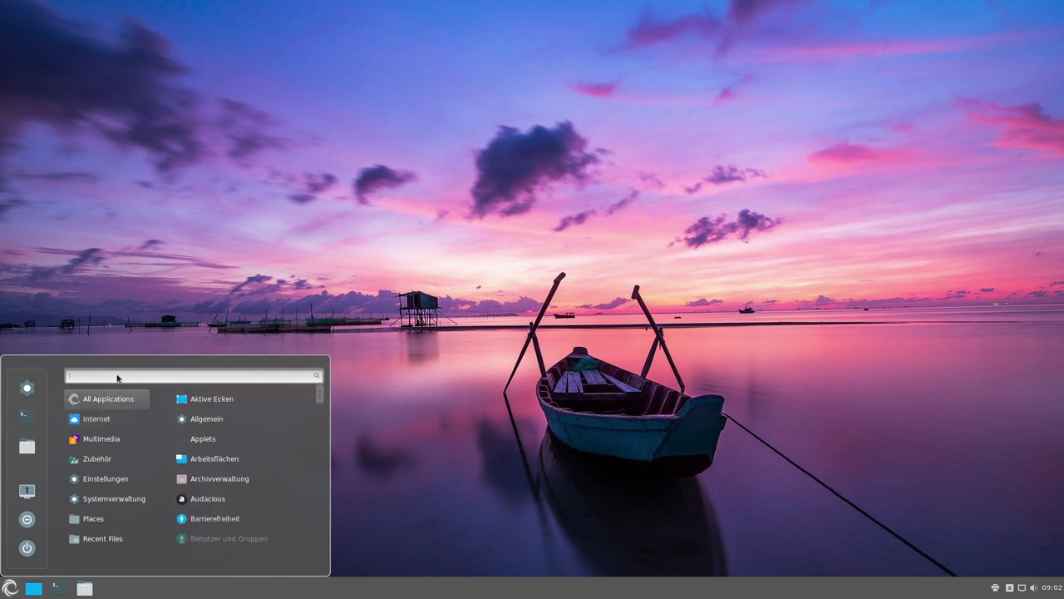
text(zz)
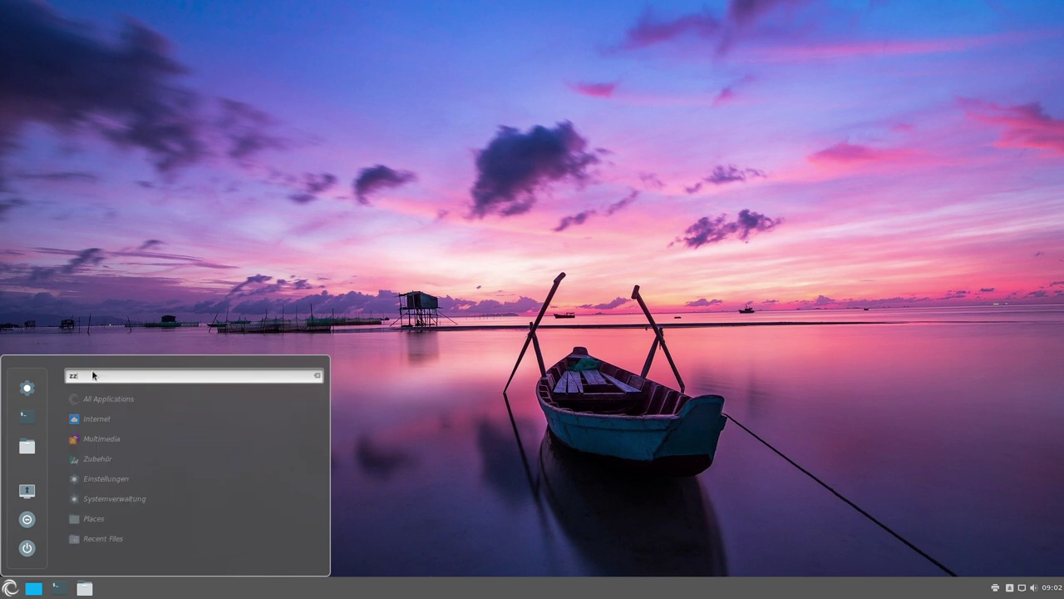
key(BackSpace)
key(BackSpace)
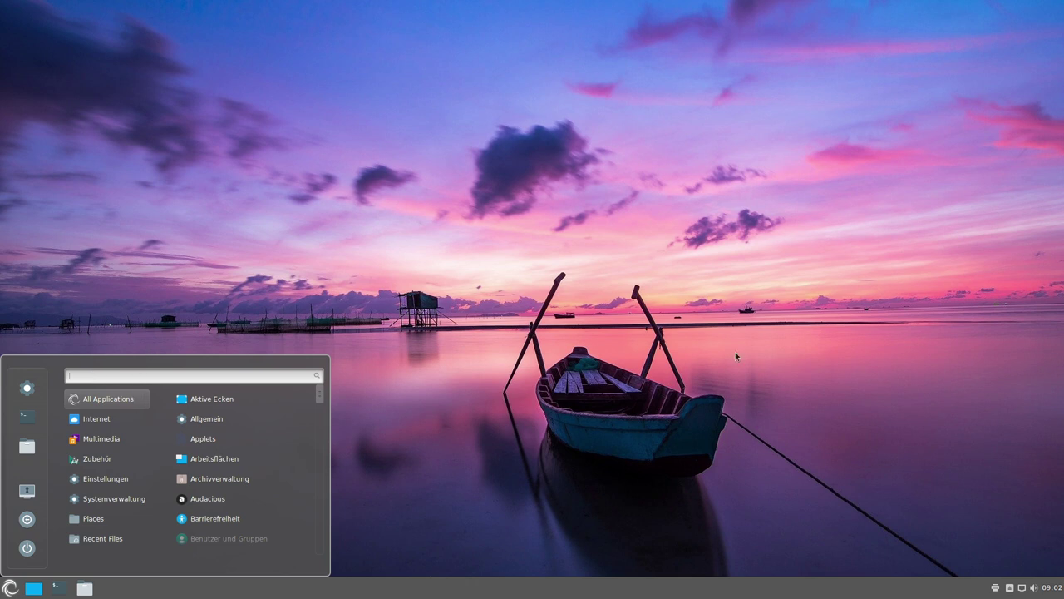
click(400, 340)
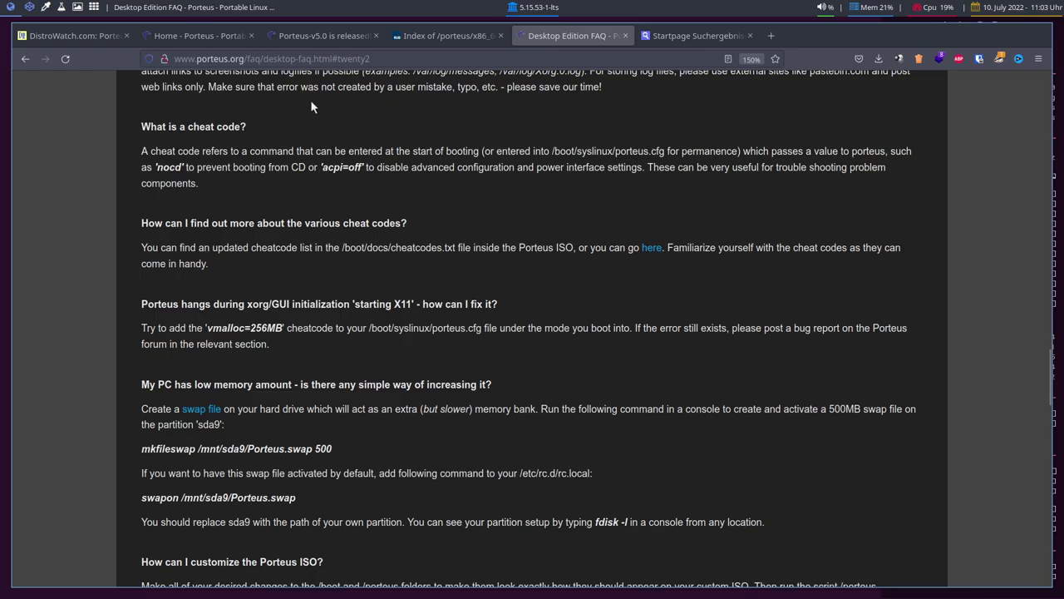
scroll(310, 99, up, 15)
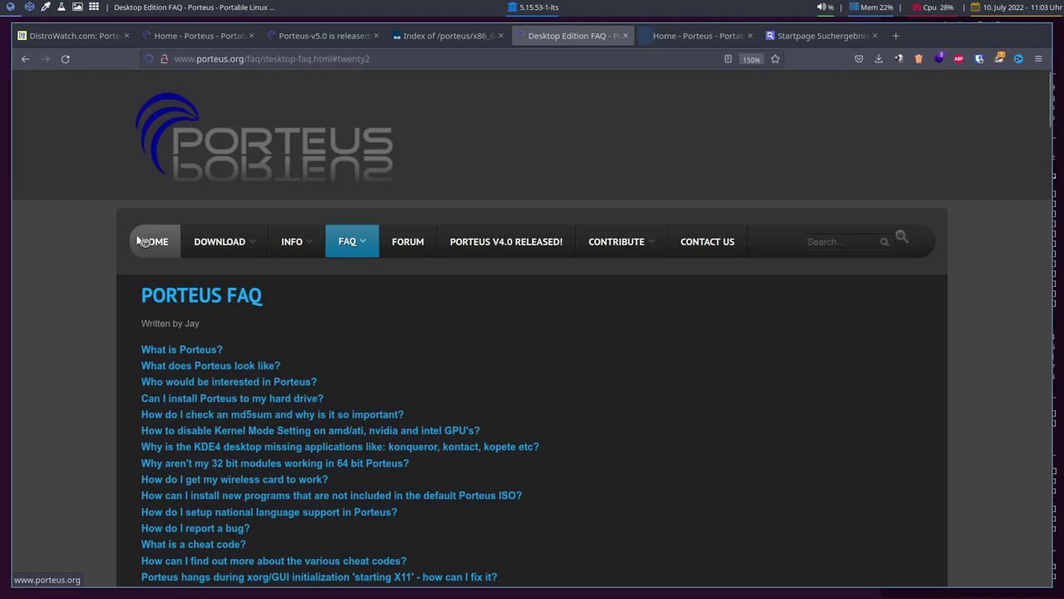
- Close the extra Porteus tab and go via Kiosk Edition to porteus-kiosk.org's download page
mouse_move(219, 241)
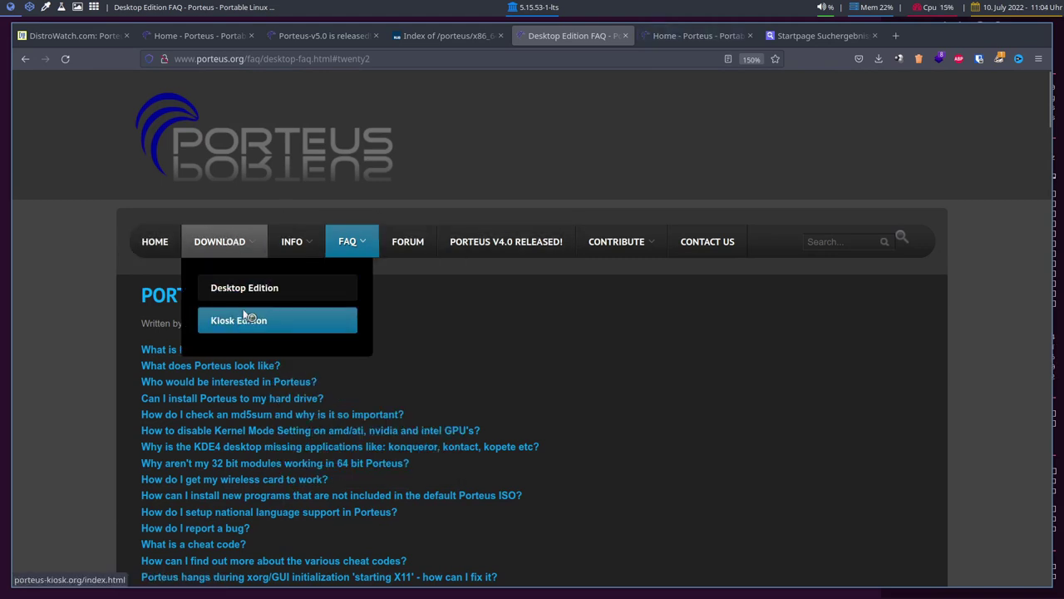
click(674, 36)
key(ctrl+w)
mouse_move(219, 250)
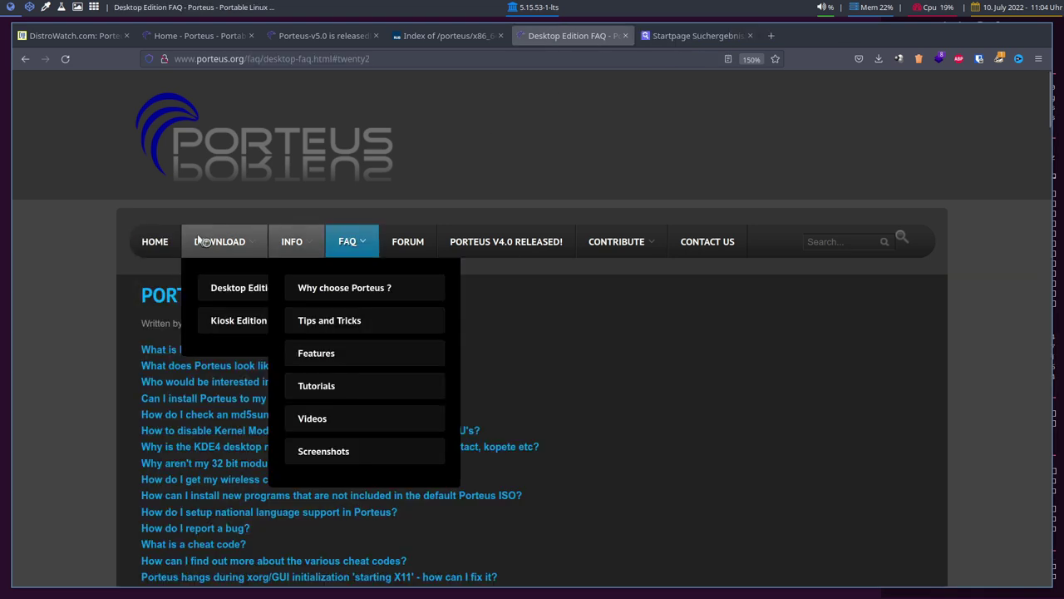
click(239, 330)
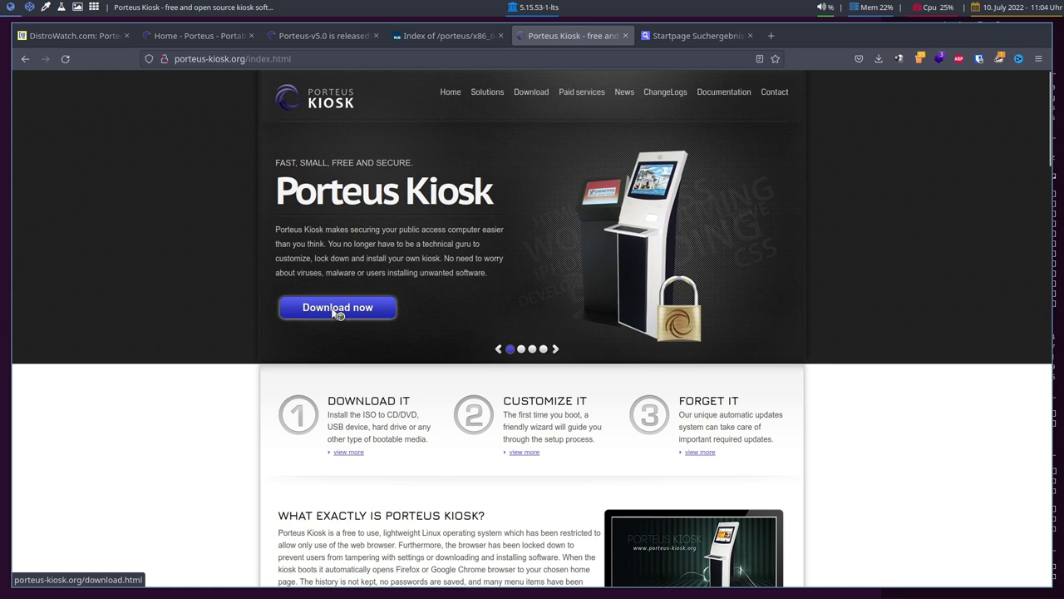
click(337, 309)
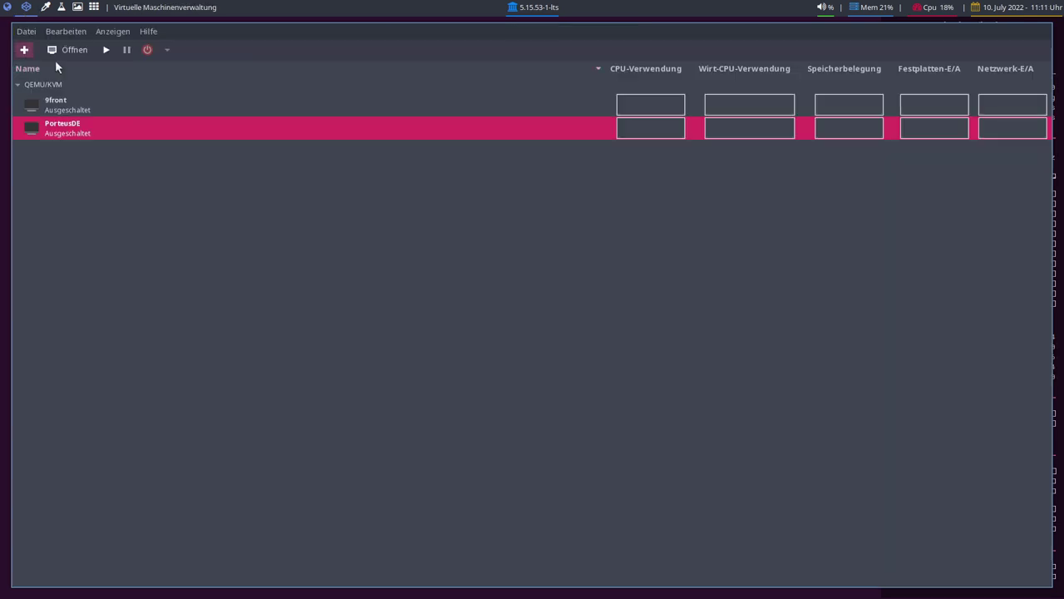
- Use the Porteus-Kiosk-5.4.0-x86_64.iso image and set the operating system manually to Slackware 14.2
click(638, 423)
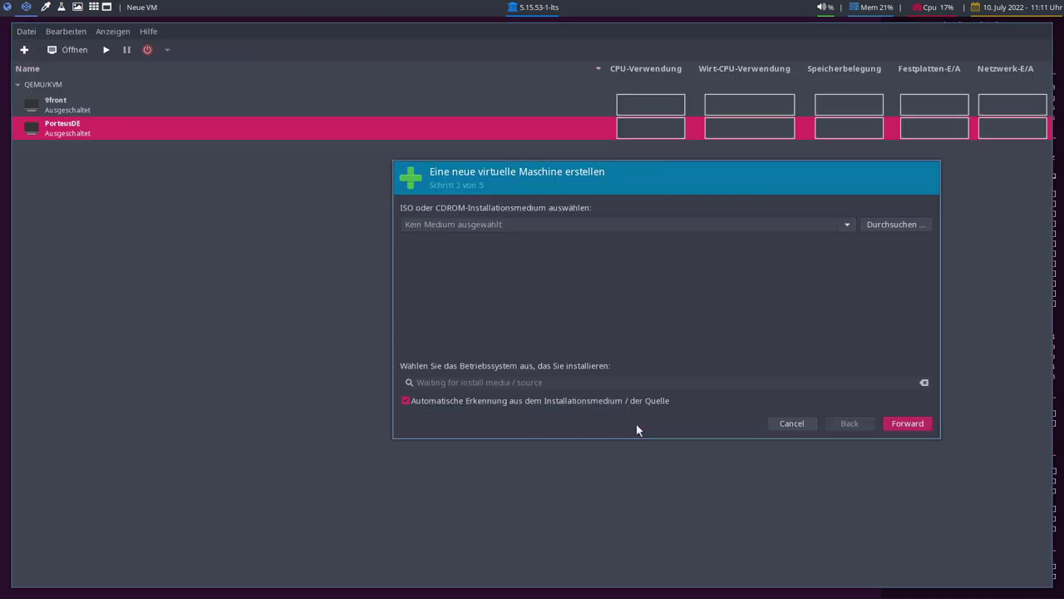
click(844, 228)
click(743, 239)
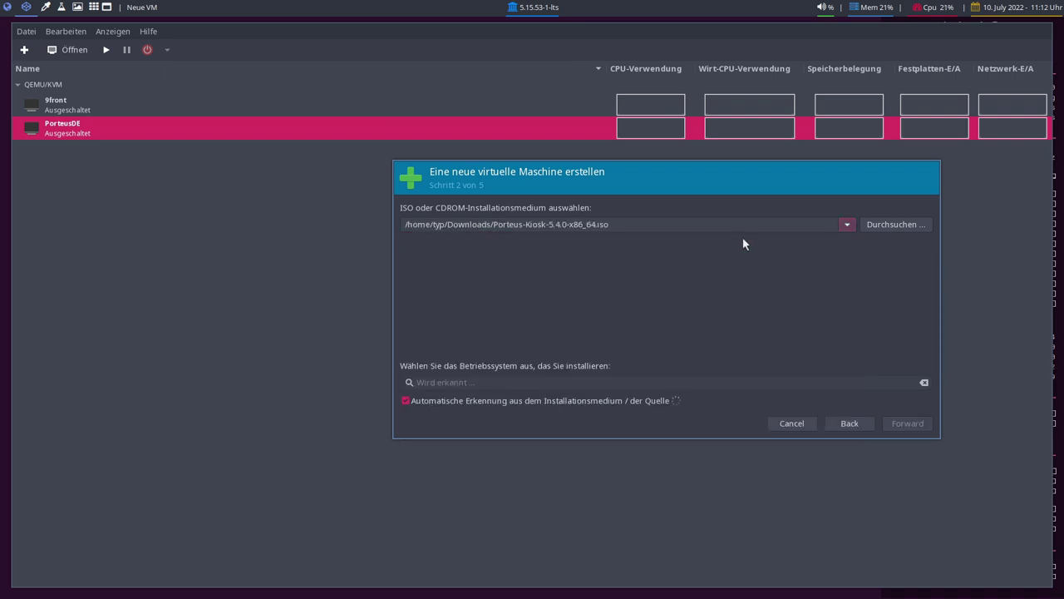
click(406, 400)
click(447, 382)
text(S)
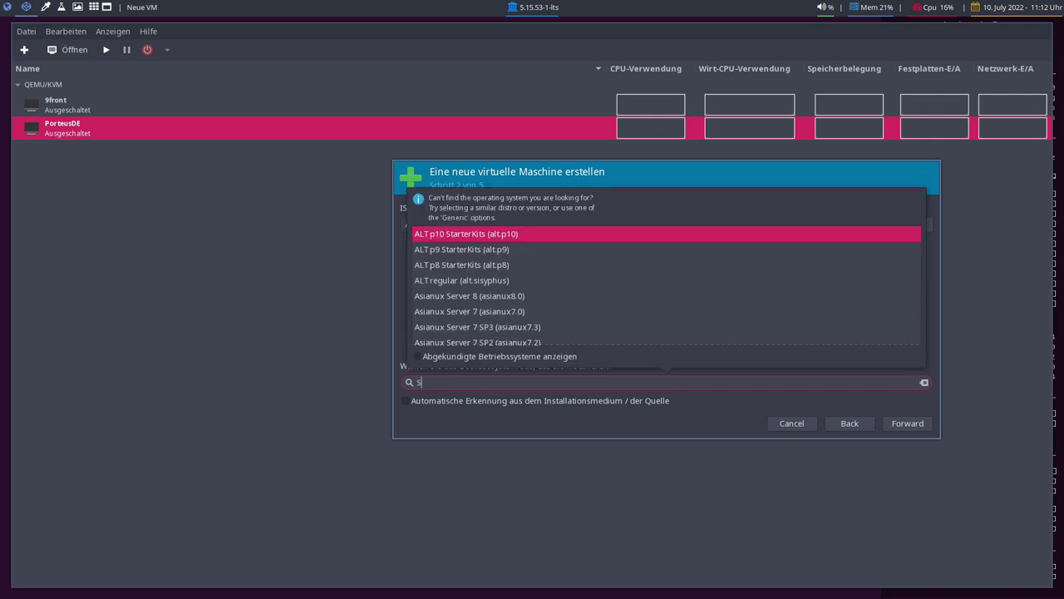
text(lack)
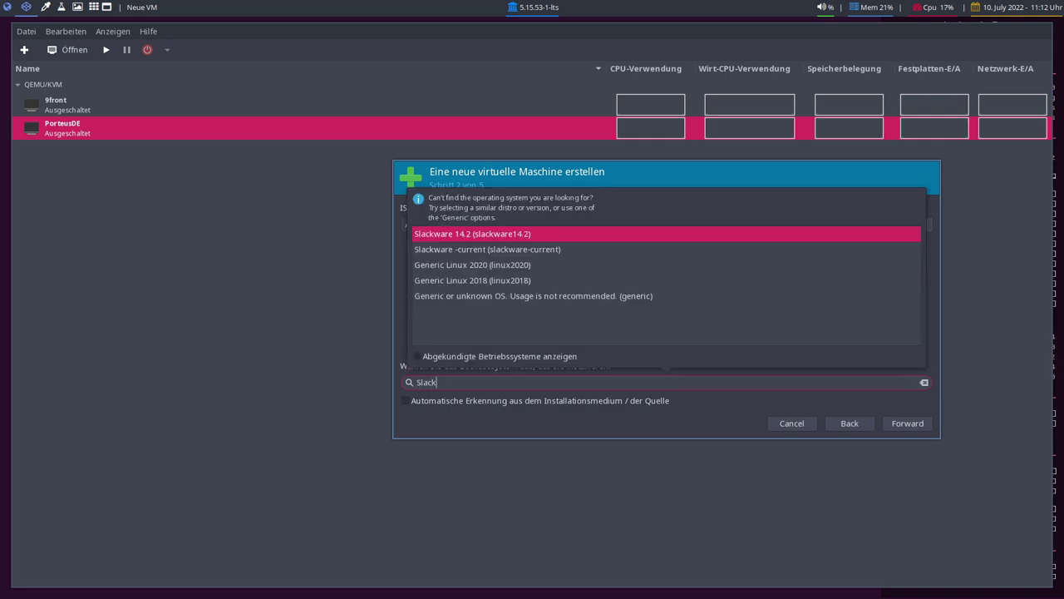
click(489, 235)
- Set memory to 4000 MiB with 2 CPUs and 20 GiB disk, and name the VM PorteusKiosk
click(908, 423)
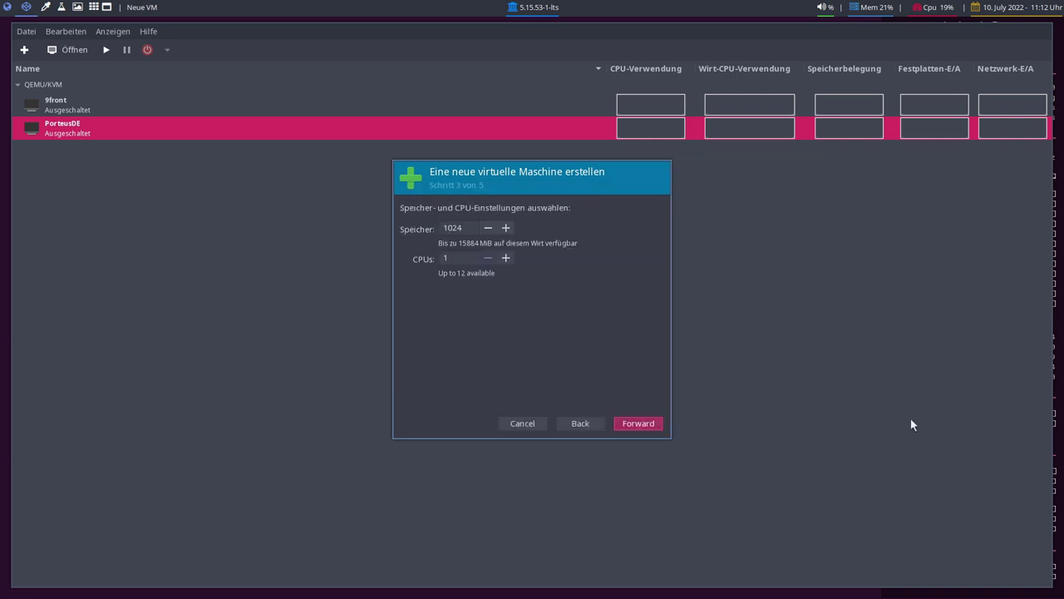
double_click(458, 229)
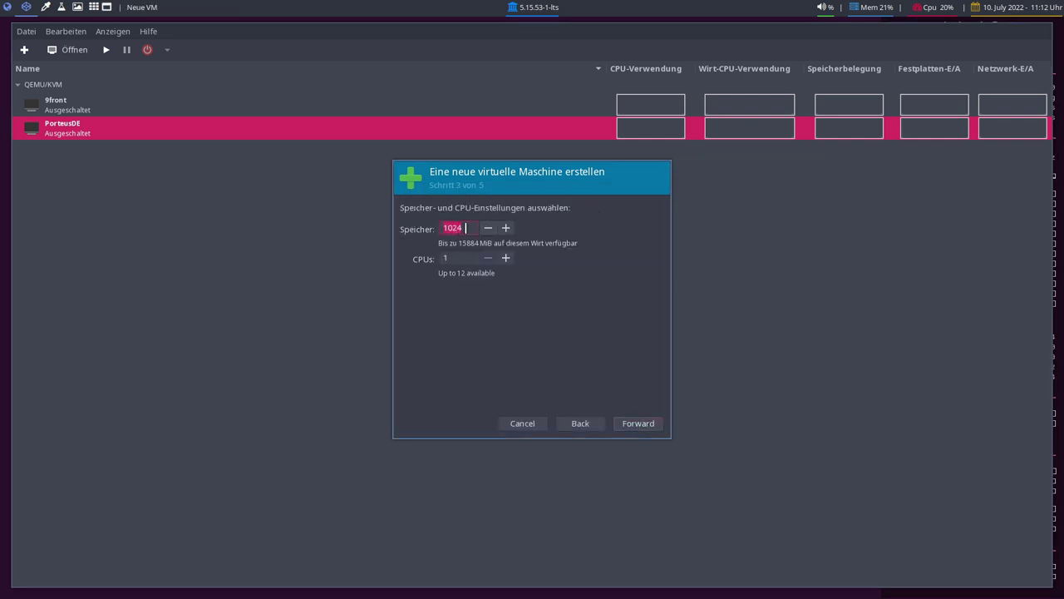
text(4000)
click(637, 423)
click(636, 424)
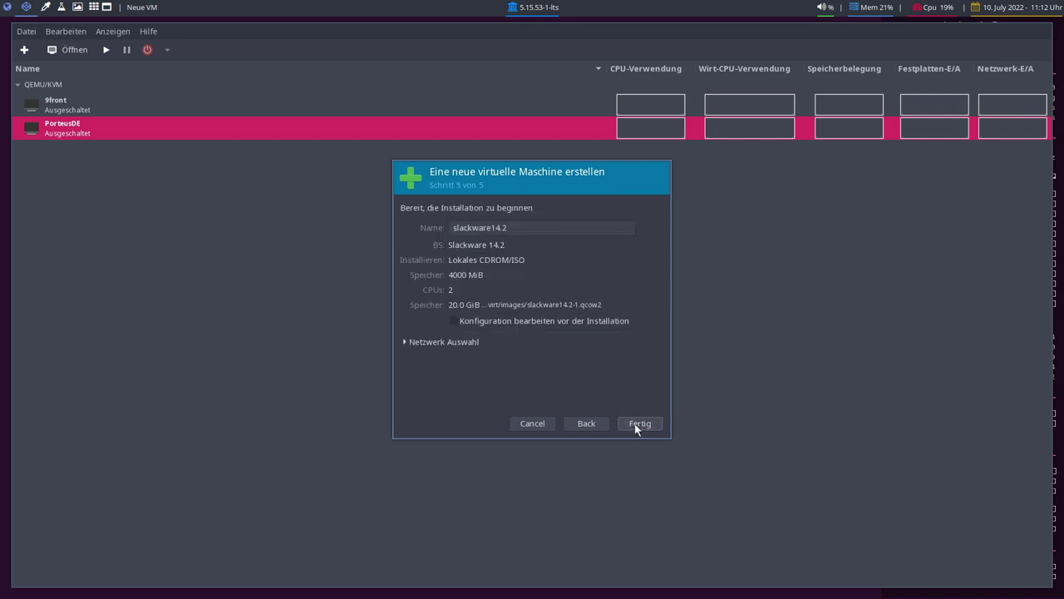
drag(546, 231, 401, 237)
key(ctrl+a)
text(P)
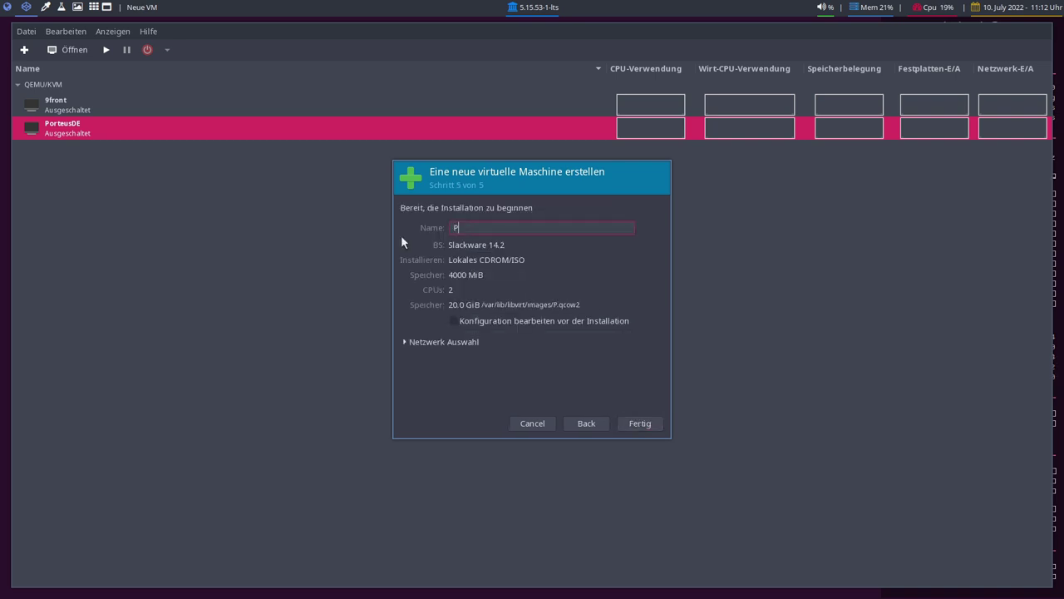
text(orteusKiosk)
- Choose to edit the configuration before installing and select the br10 NAT network
click(446, 342)
click(491, 360)
click(474, 344)
click(640, 424)
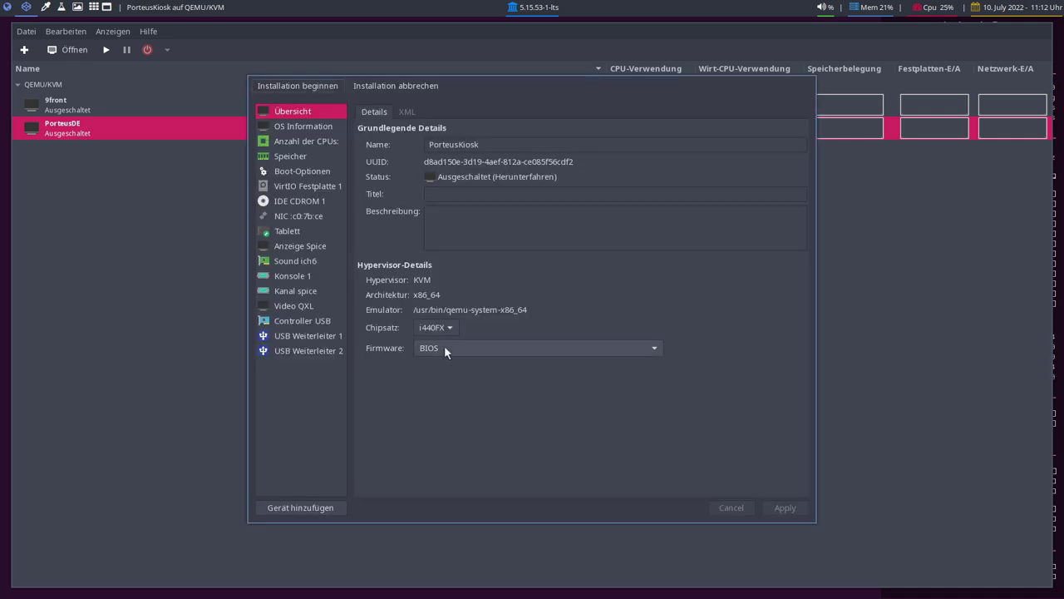
- Review the VM's devices and change the hard disk bus to SATA, applying it
click(297, 172)
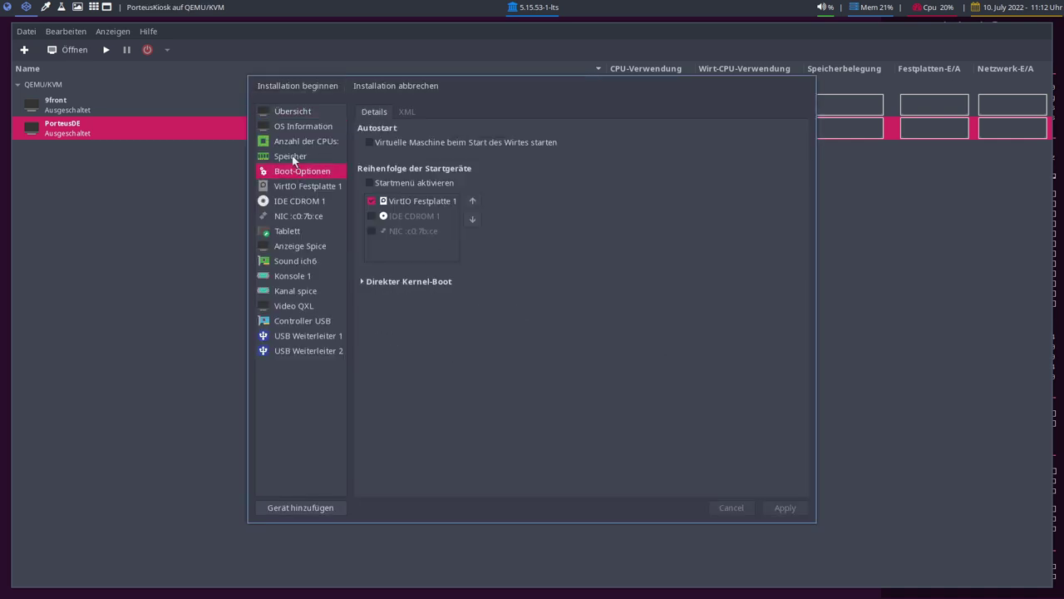
click(293, 157)
click(293, 201)
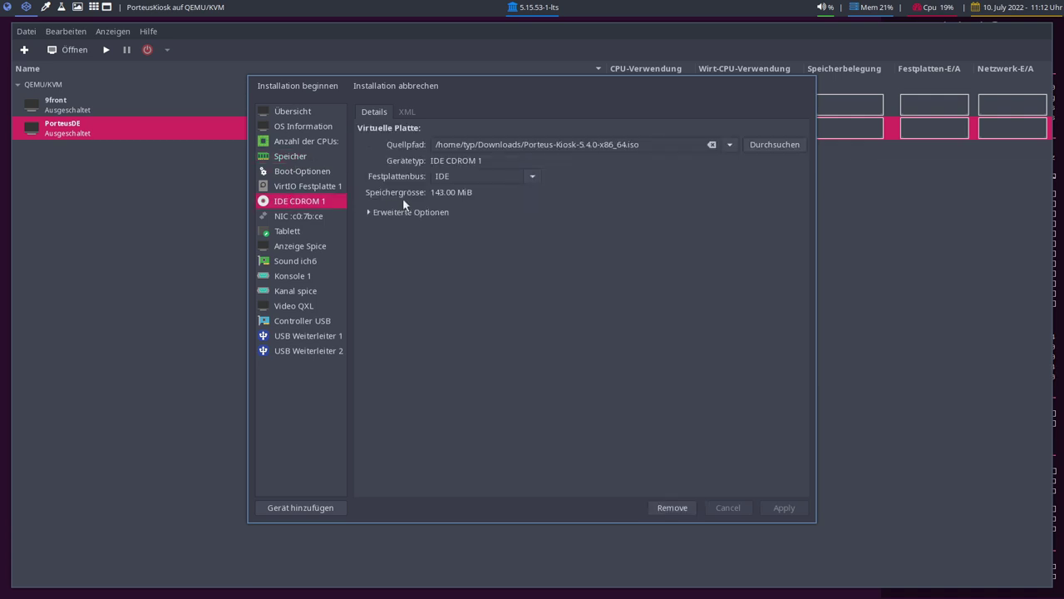
click(316, 186)
click(532, 172)
click(499, 204)
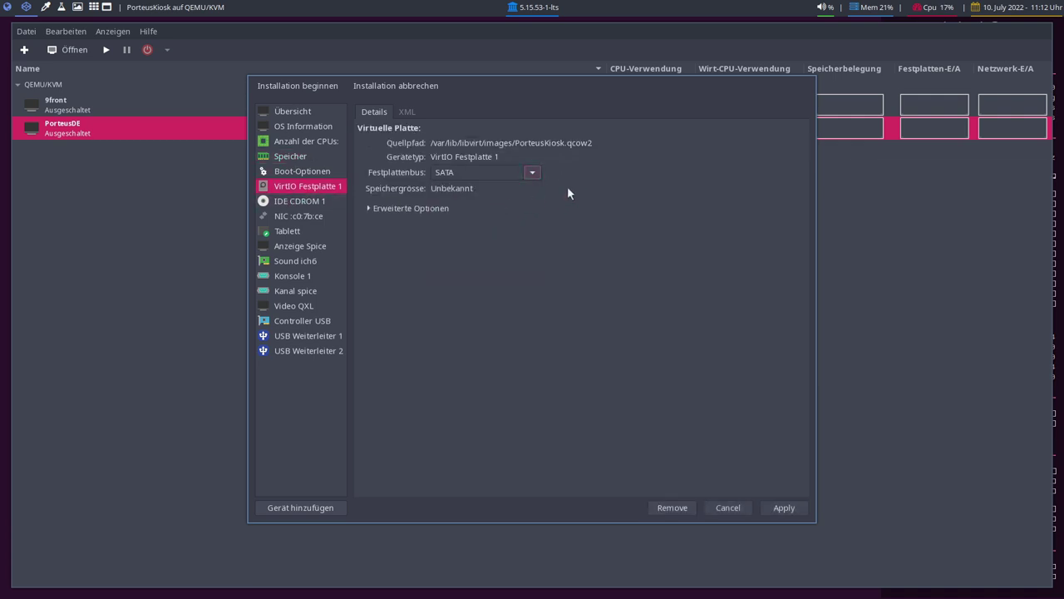
click(290, 295)
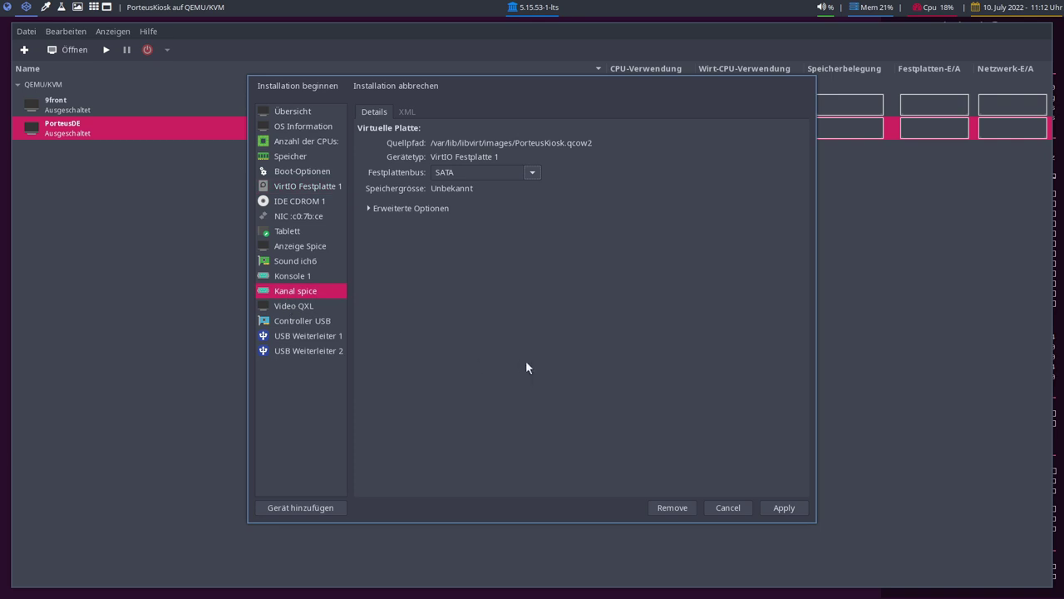
drag(538, 272, 811, 383)
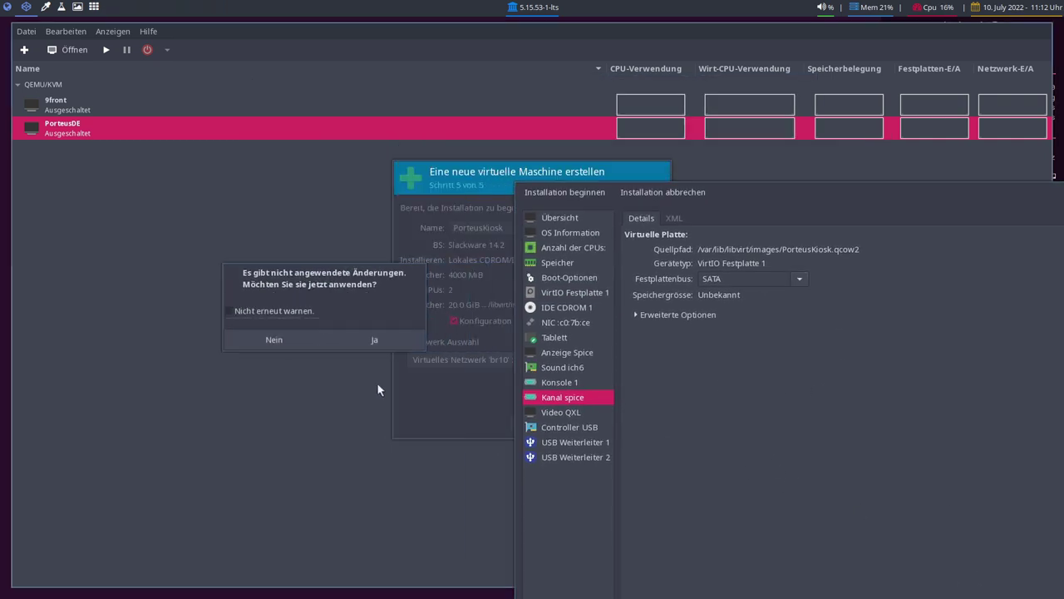
click(376, 338)
- Set the video model to Virtio, apply it, and begin the installation
drag(747, 202, 514, 120)
click(325, 331)
click(523, 168)
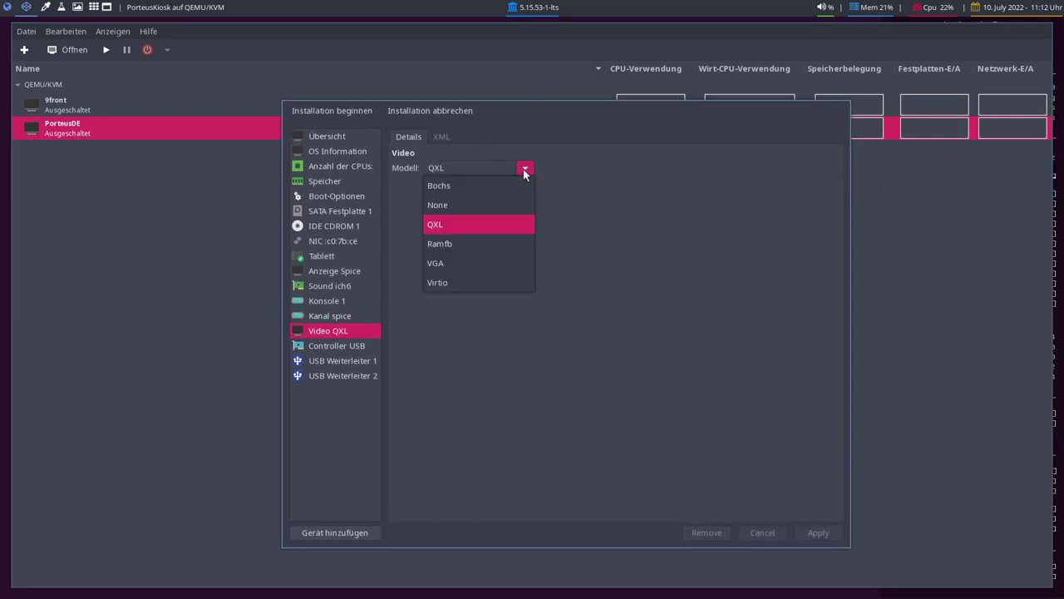
click(480, 280)
click(819, 532)
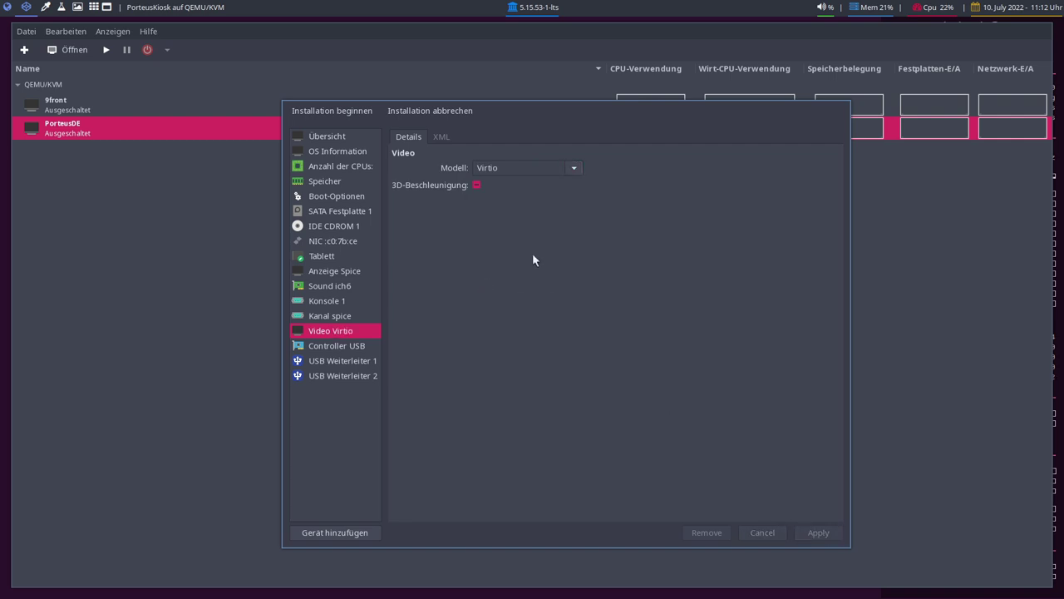
click(301, 110)
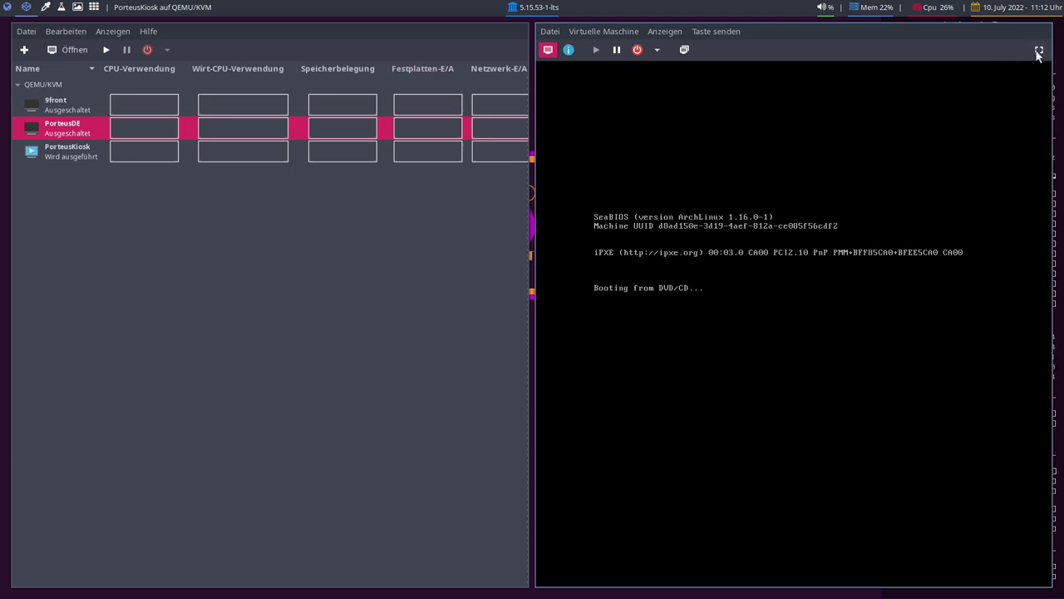
- Make the guest console fullscreen and choose the 'de German' keyboard layout in the wizard
click(1038, 49)
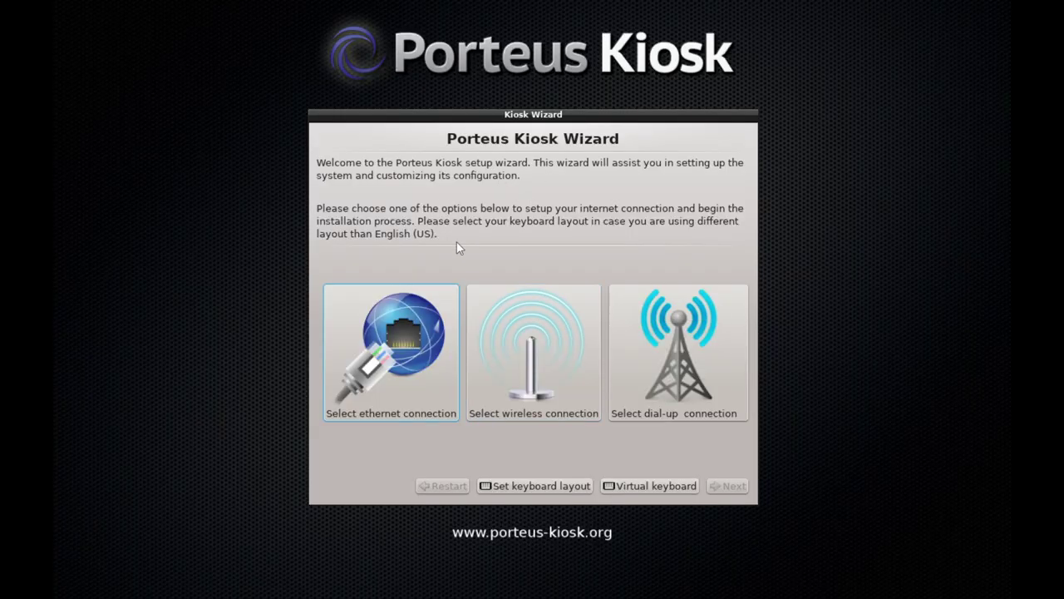
click(548, 486)
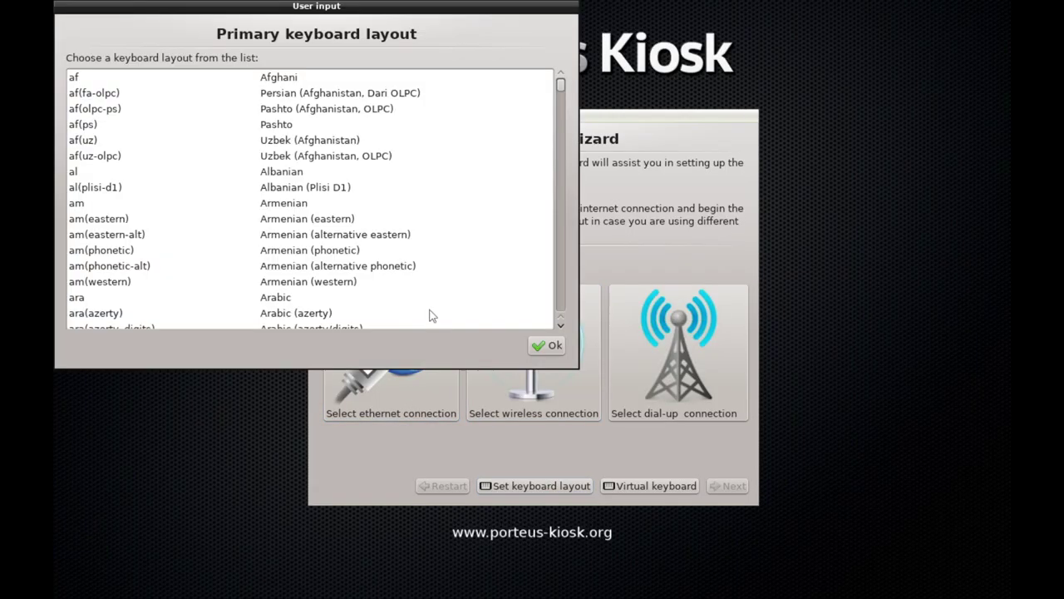
scroll(113, 214, down, 3)
scroll(112, 213, down, 20)
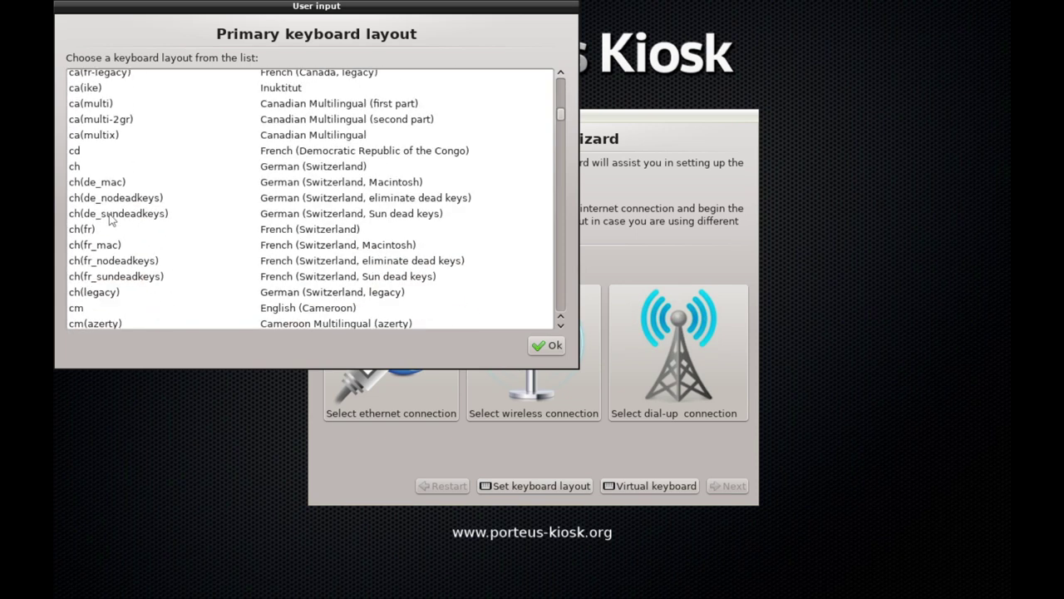
scroll(104, 221, up, 2)
click(86, 179)
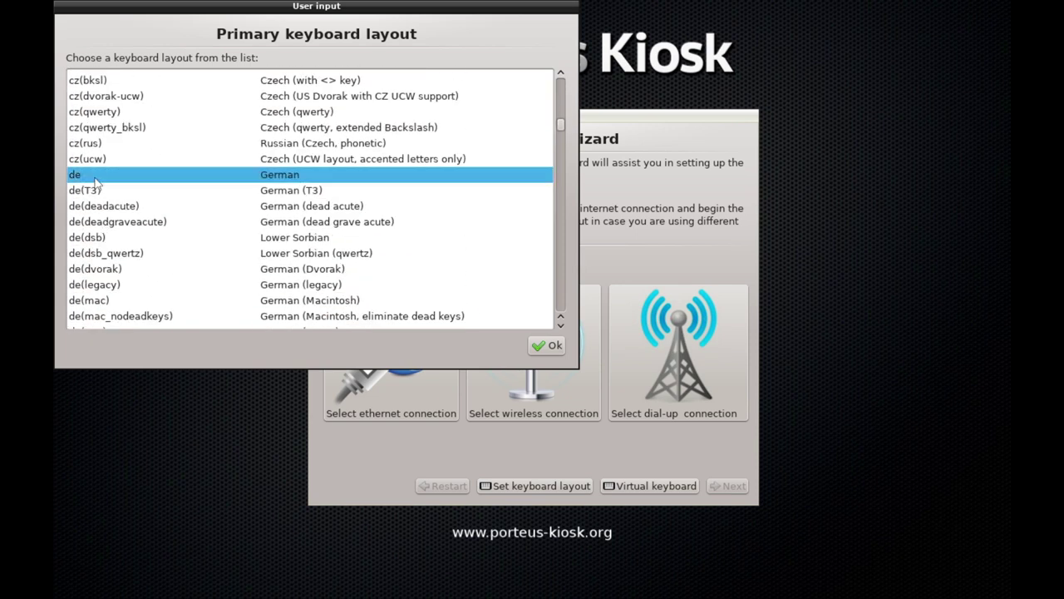
click(545, 346)
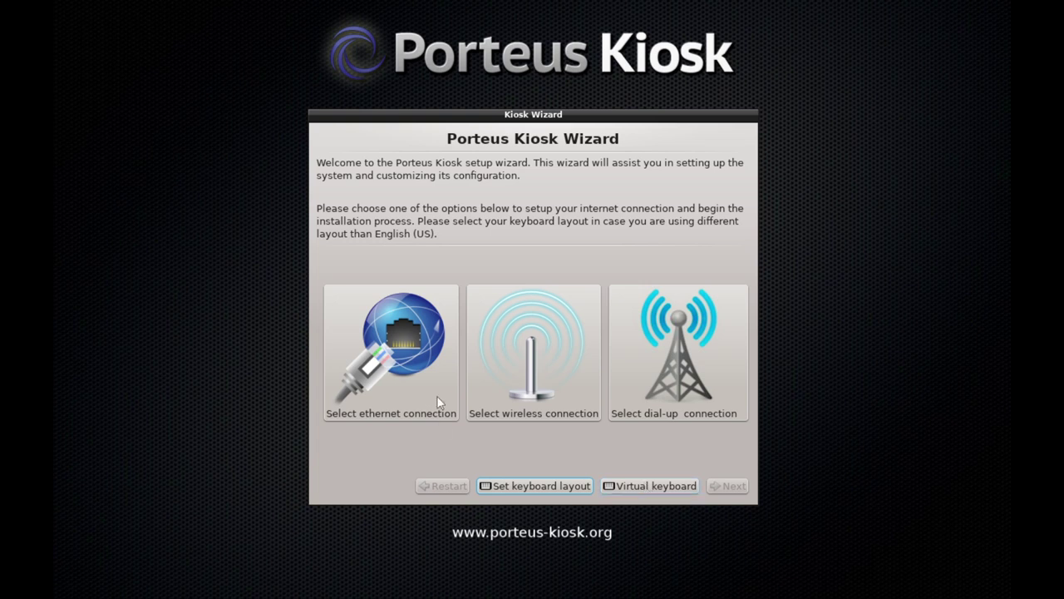
- Choose a wired ethernet connection with DHCP, no proxy, and Firefox as the kiosk browser
click(412, 323)
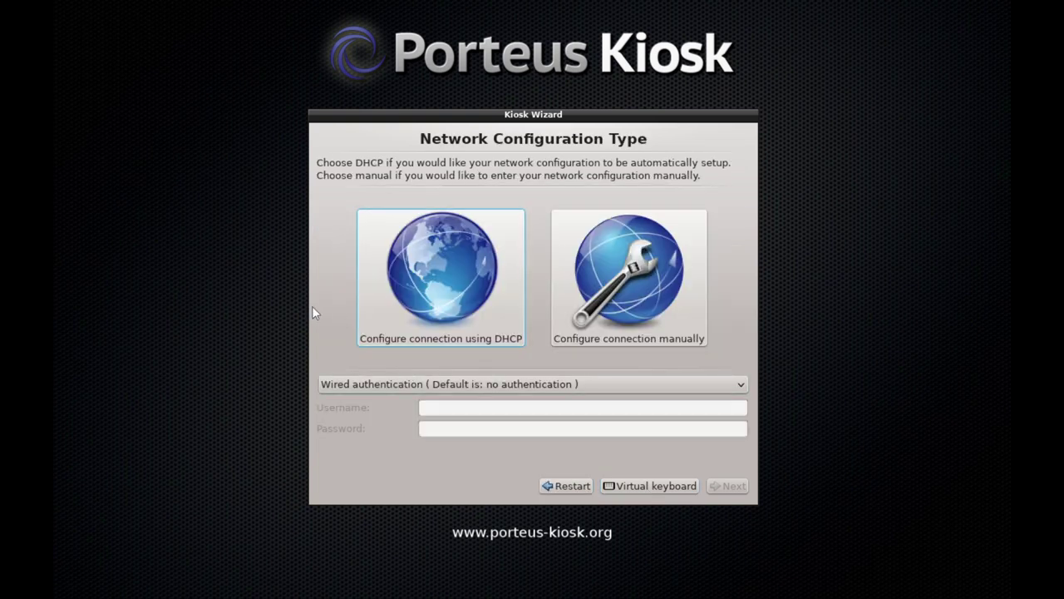
click(423, 293)
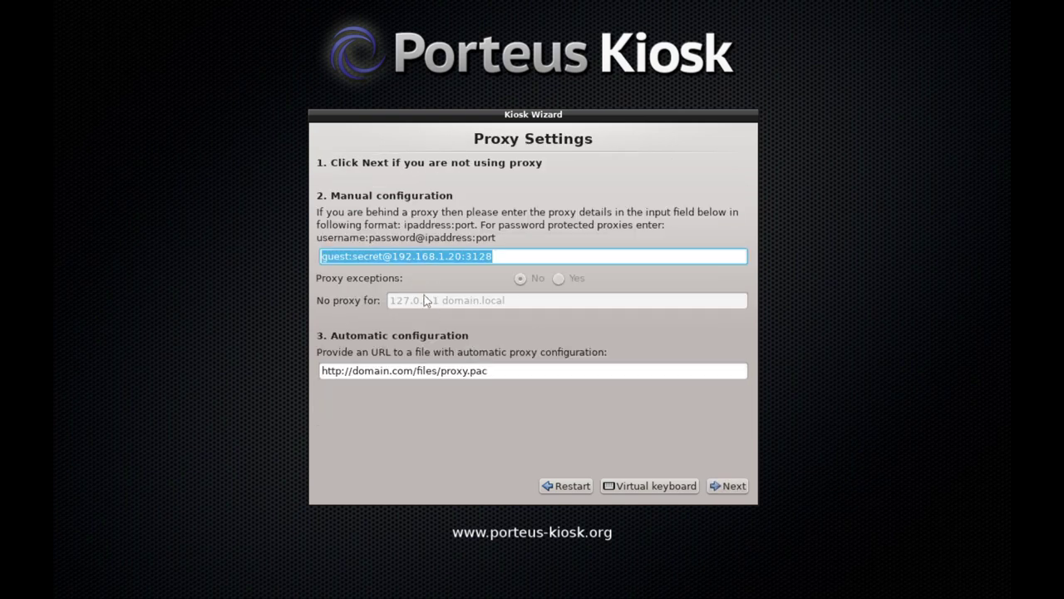
click(728, 486)
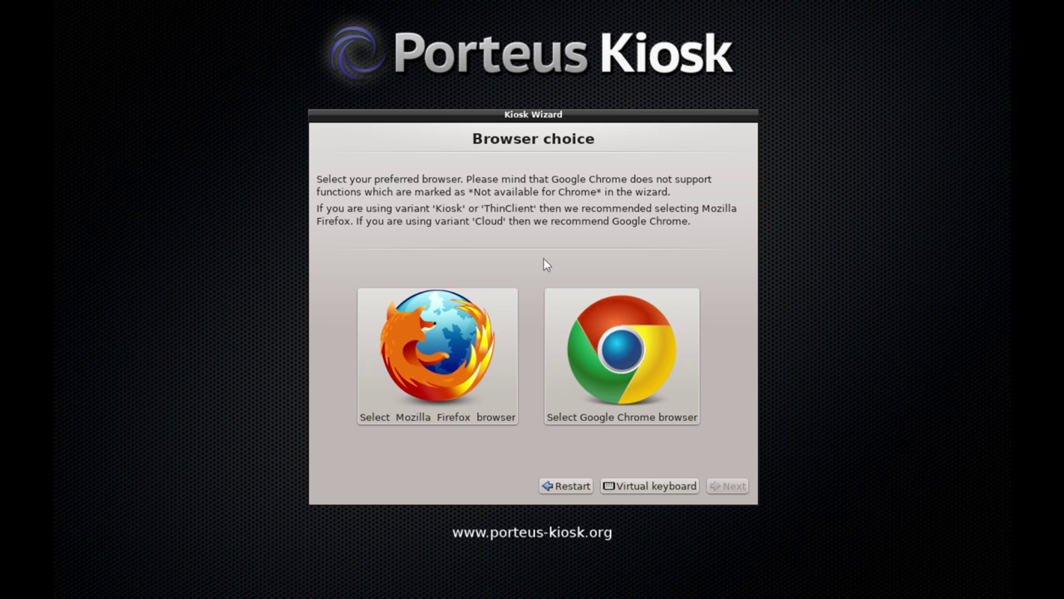
click(437, 358)
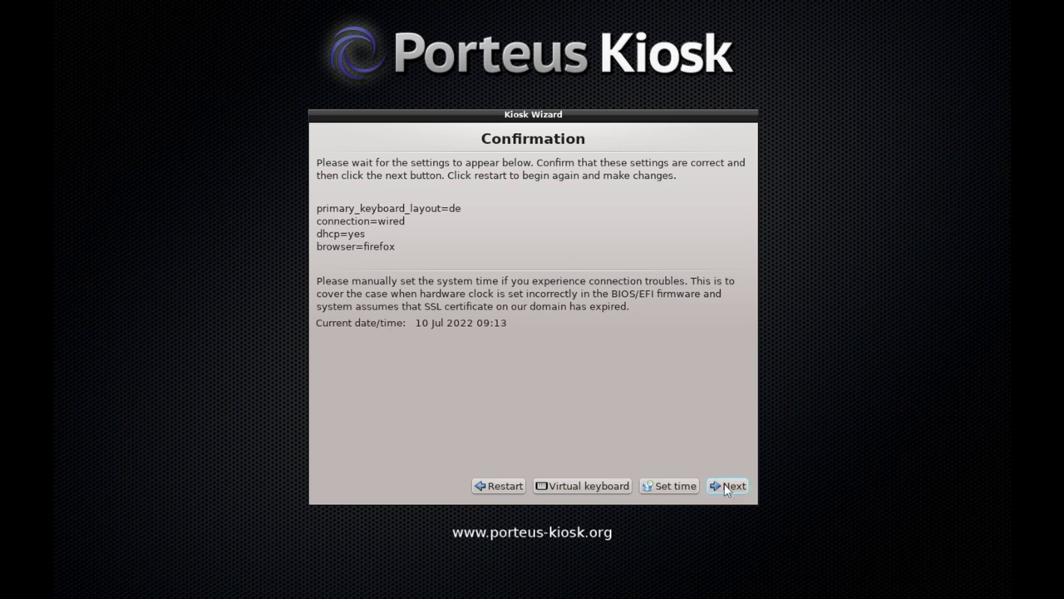
- Set the system time to 11:14, apply it, and confirm the settings
click(674, 486)
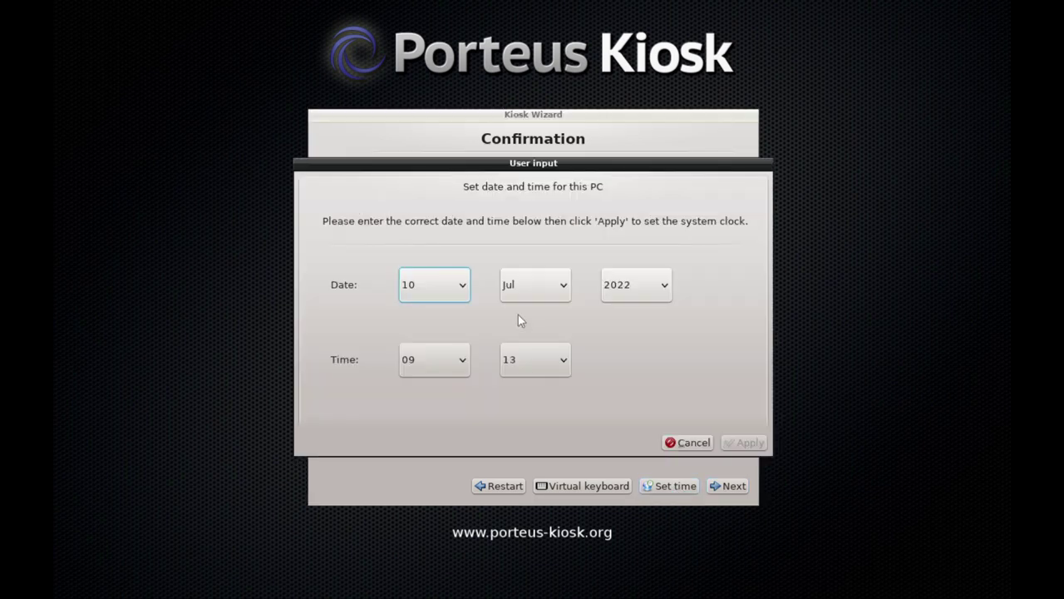
click(448, 367)
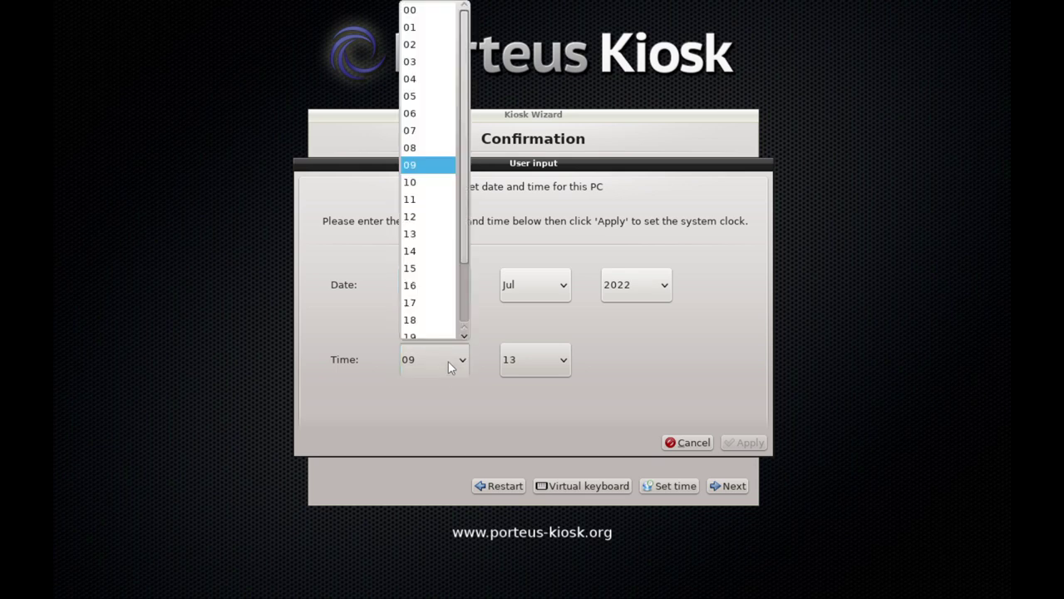
click(442, 208)
click(534, 361)
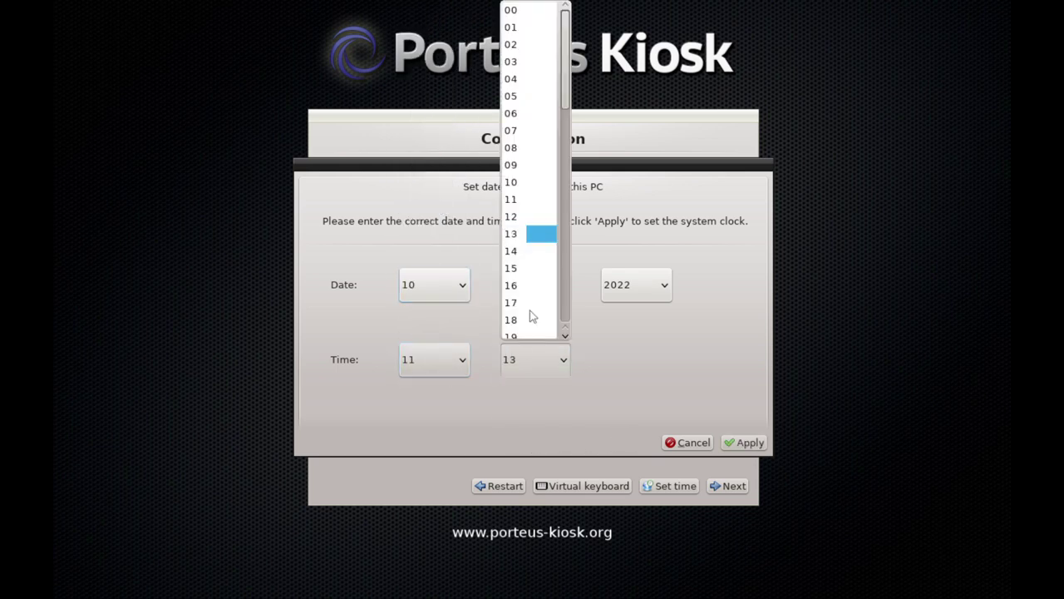
click(518, 250)
click(742, 442)
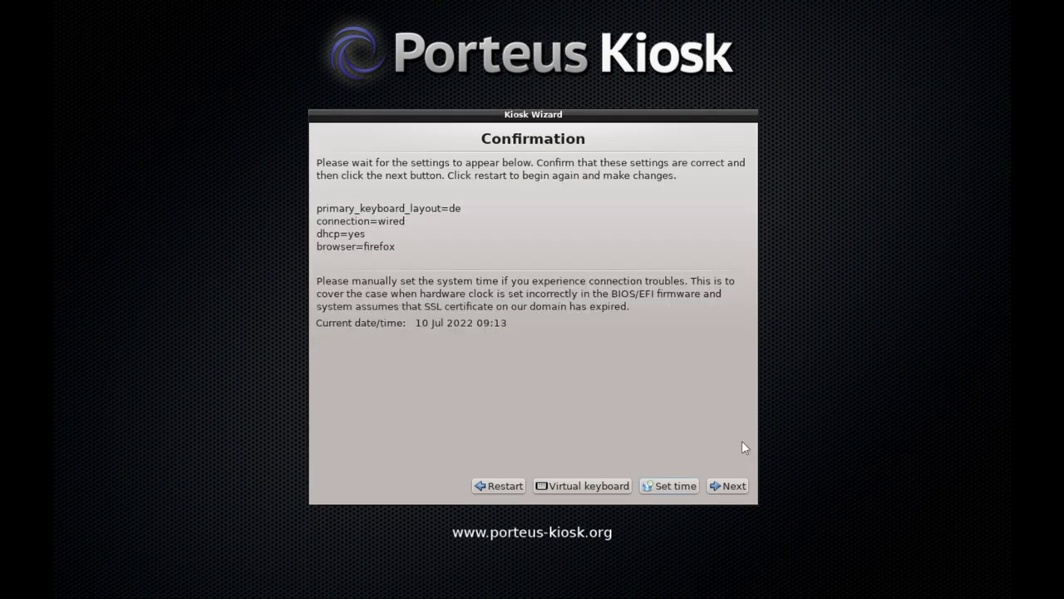
click(727, 486)
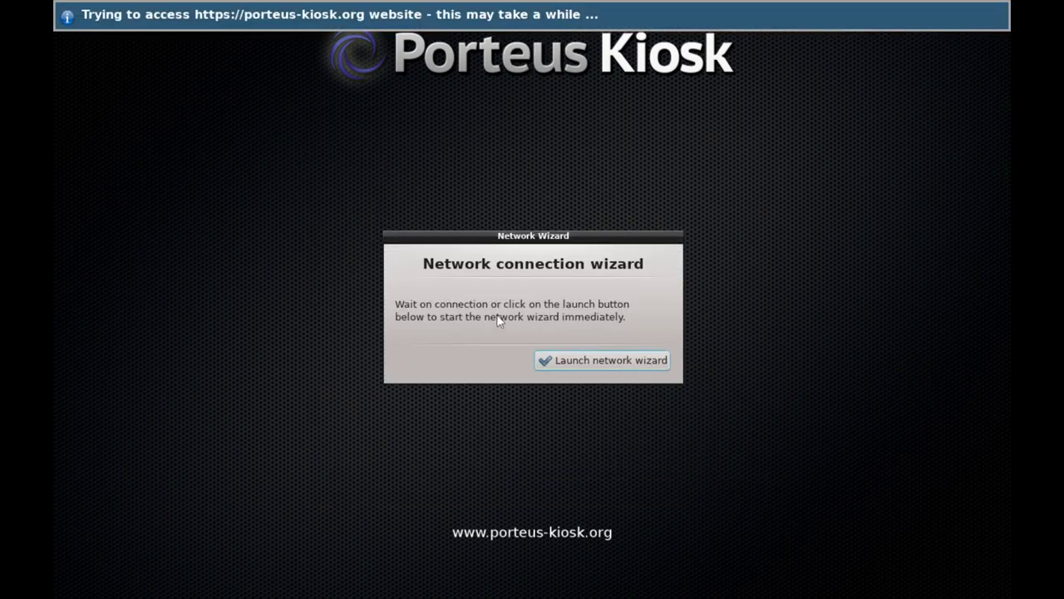